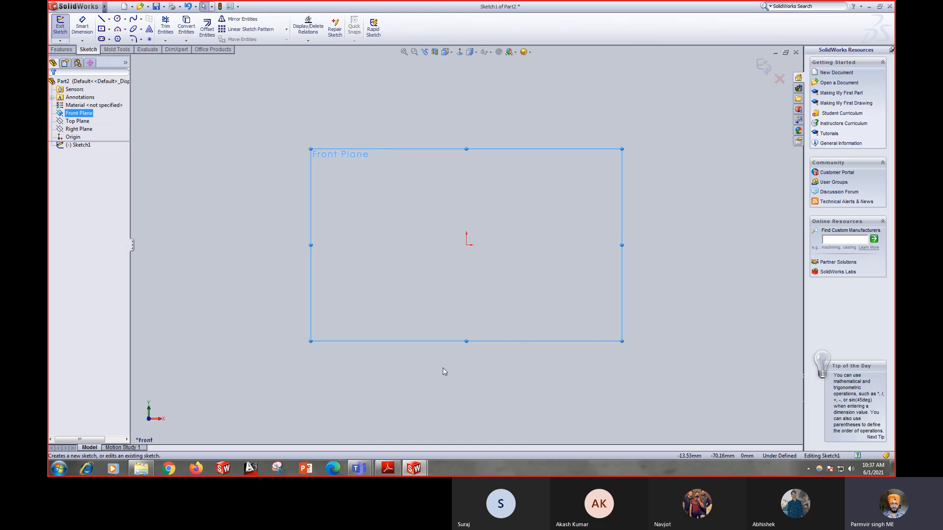
Step: Consult the cap drawing in Adobe Reader and, back in the SolidWorks sketch, draw a near-vertical centerline about 30 mm long up from the origin
click(388, 469)
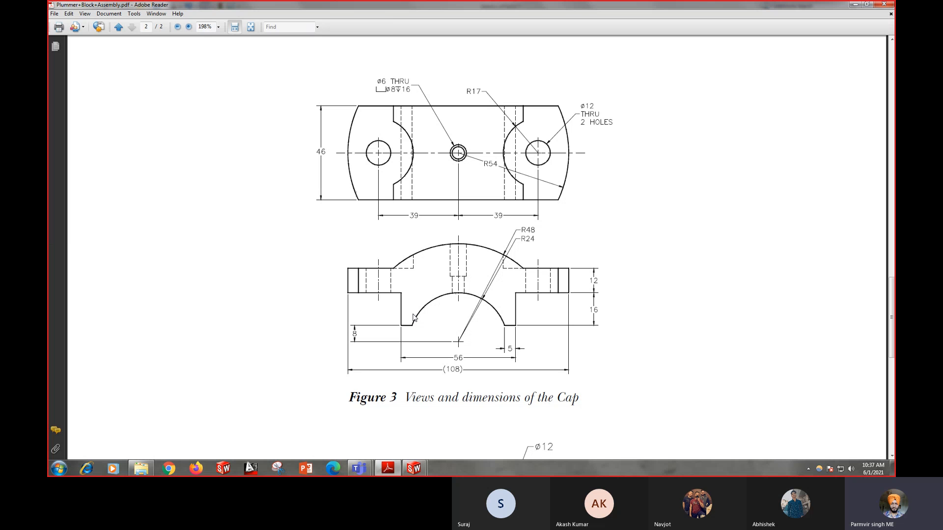
click(420, 469)
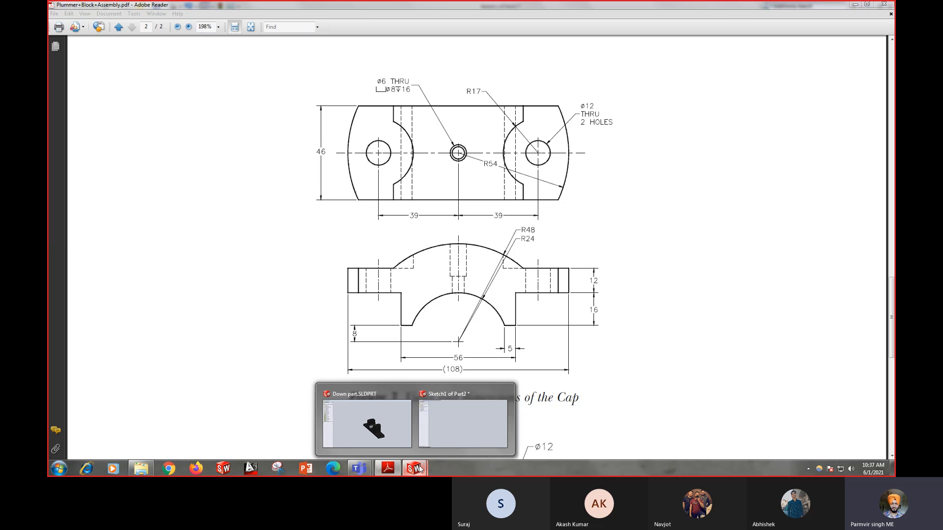
click(440, 423)
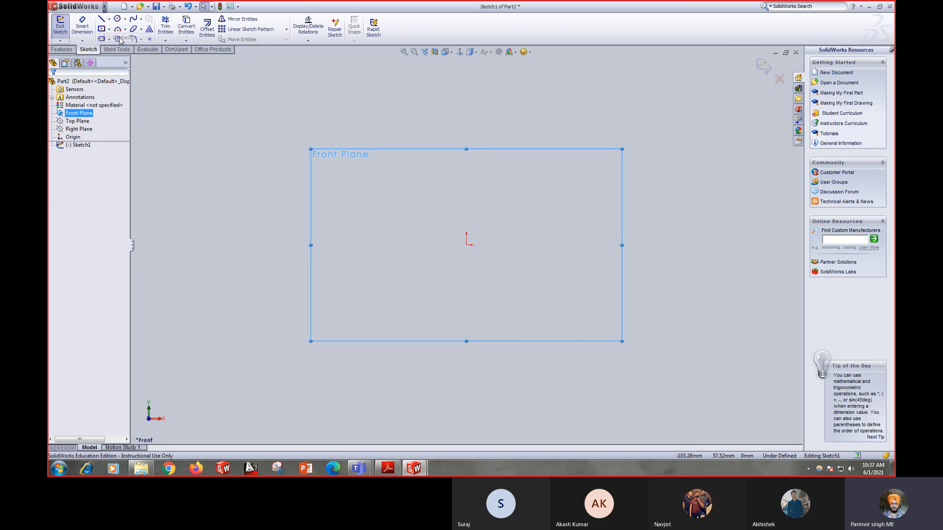
click(120, 40)
click(467, 244)
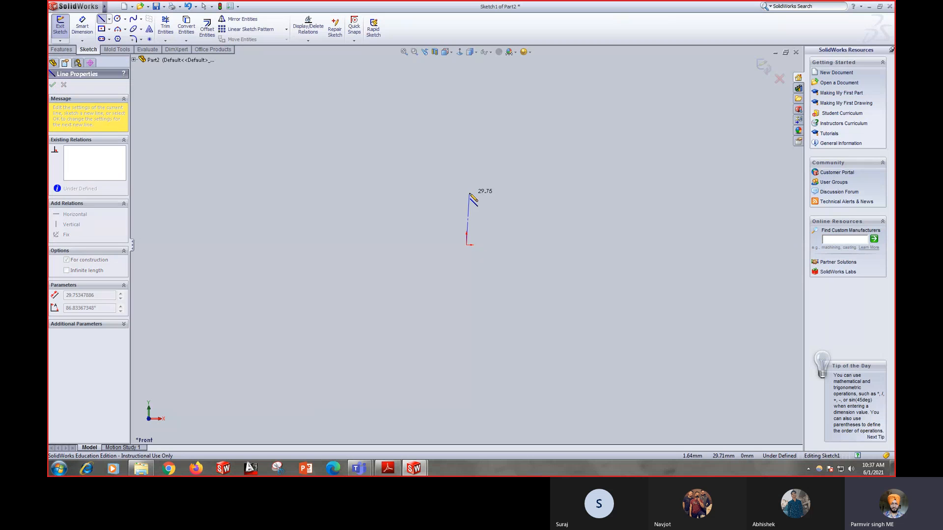
click(470, 193)
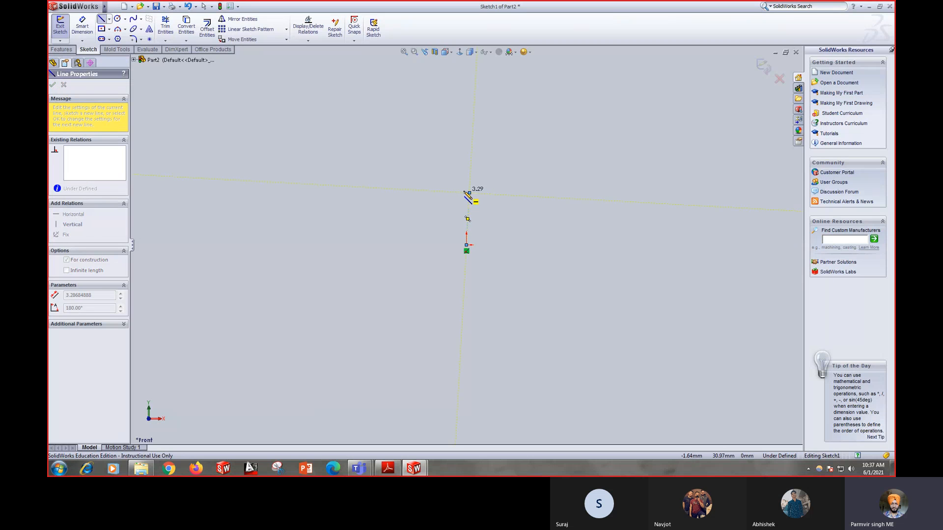
right_click(540, 230)
click(546, 236)
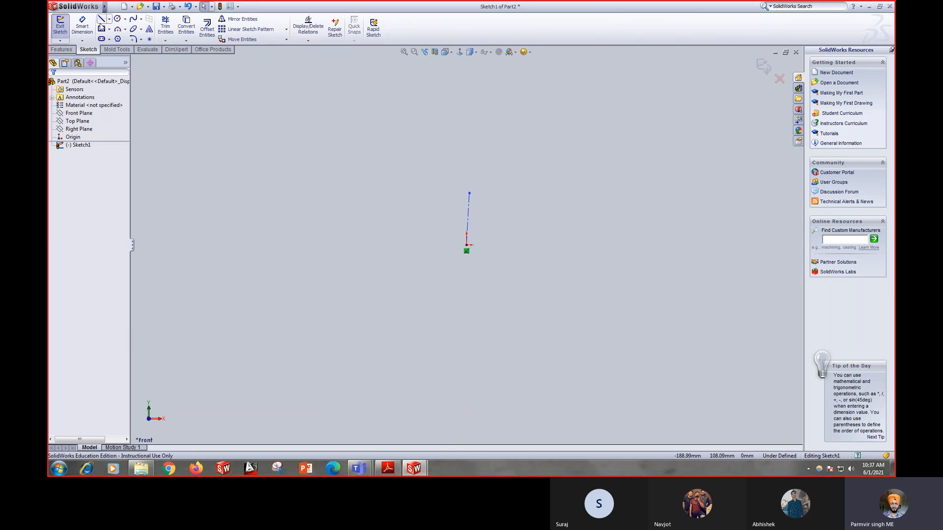
Step: Sketch a horizontal centerline about 47 mm long from the origin
click(109, 20)
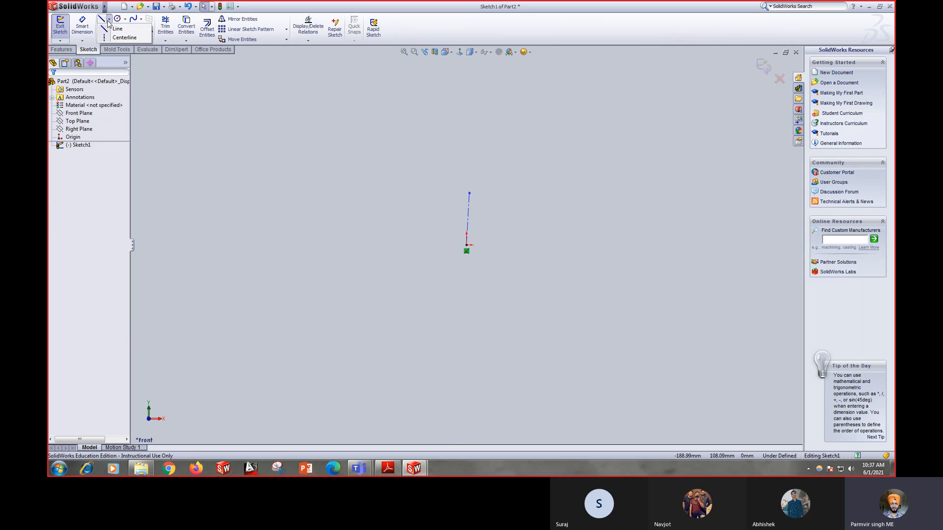
click(124, 37)
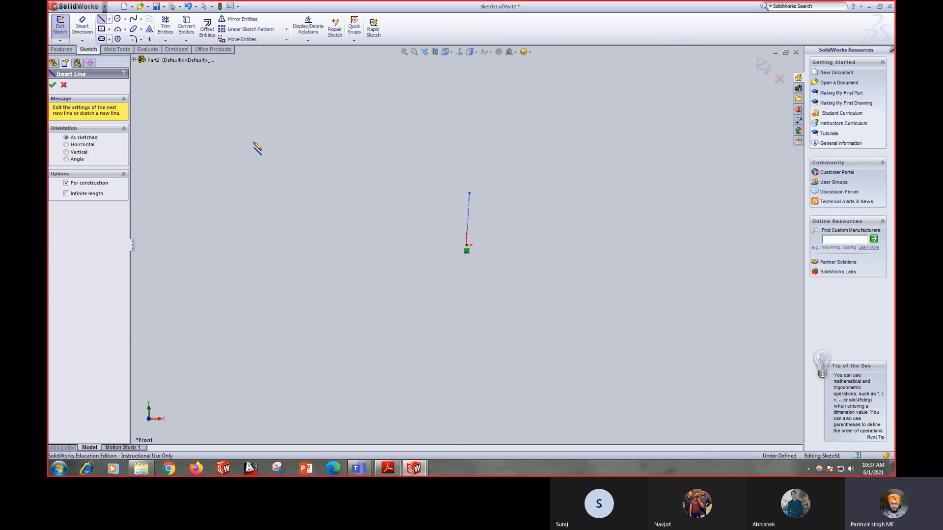
click(467, 245)
click(549, 245)
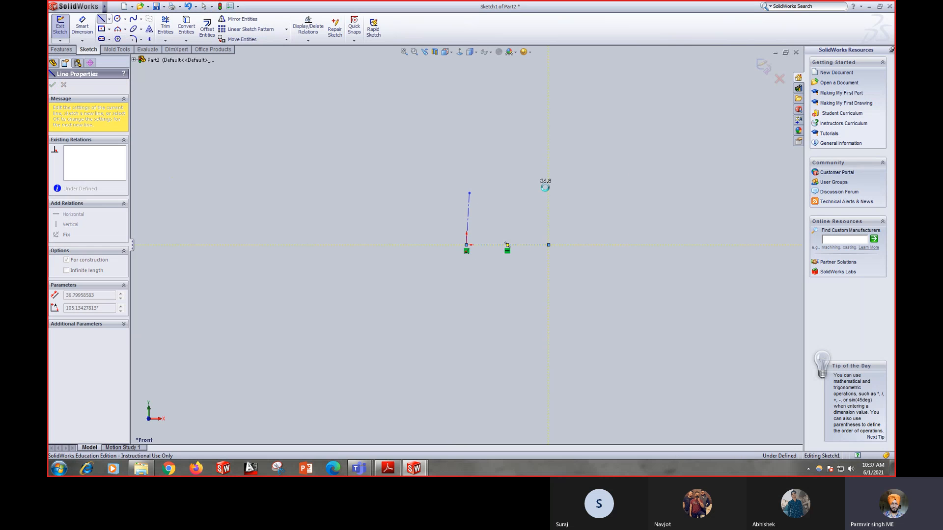
key(Escape)
Step: Constrain the near-vertical centerline with a Vertical relation and give it infinite length
click(468, 216)
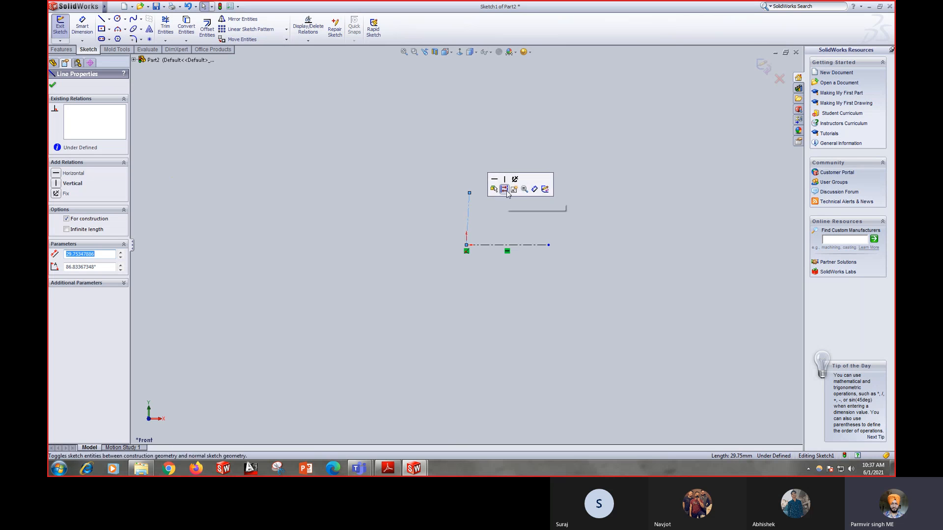
click(56, 184)
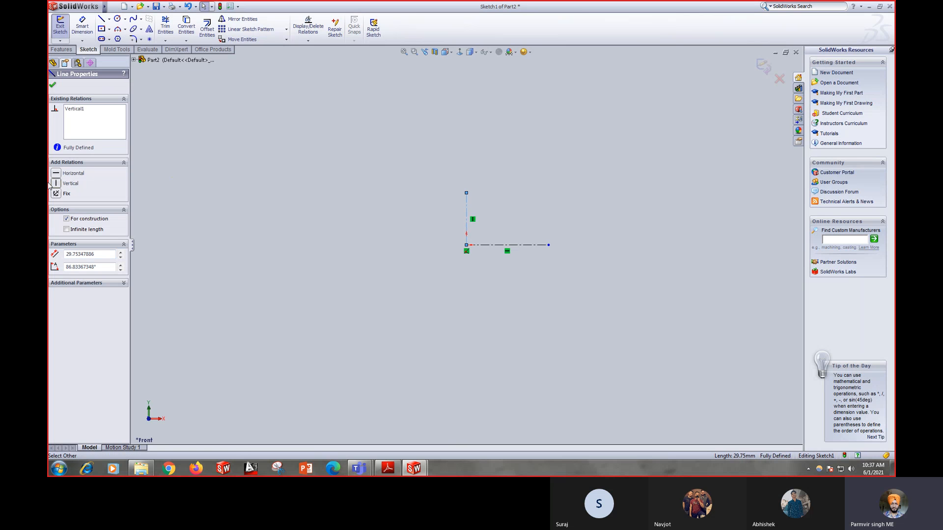
click(633, 241)
click(491, 245)
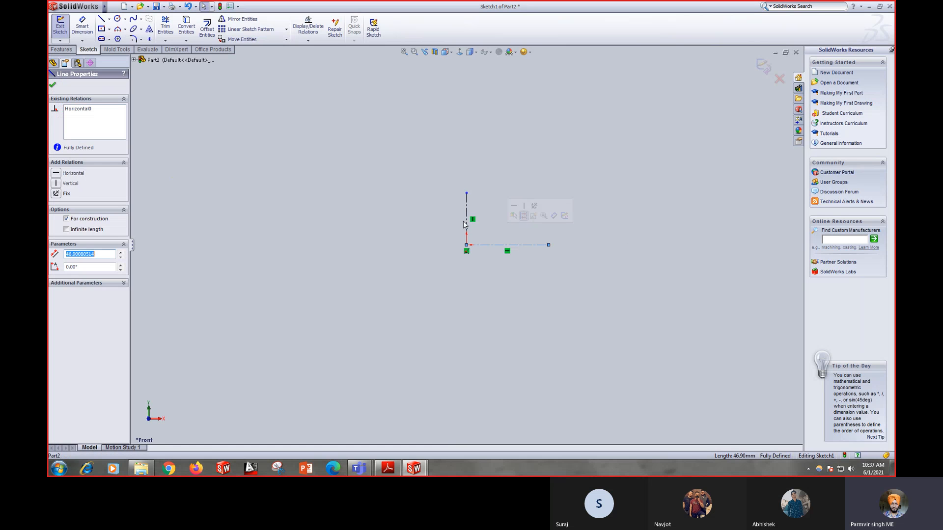
click(464, 222)
click(67, 229)
key(Escape)
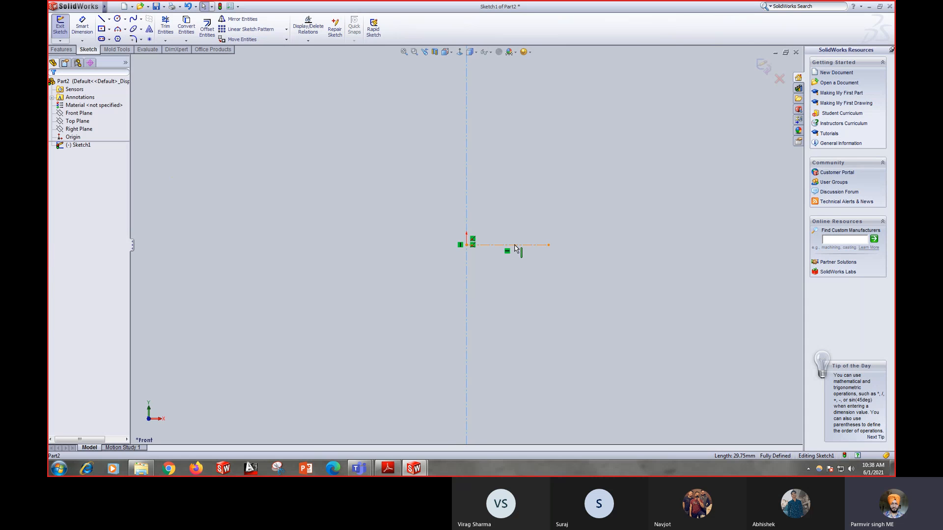
Step: Give the horizontal centerline infinite length
click(515, 245)
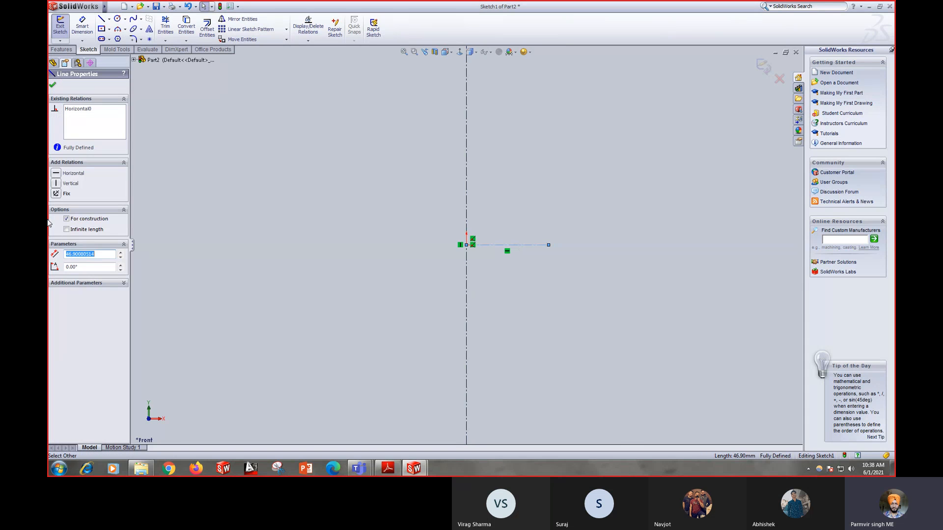
click(66, 230)
click(52, 88)
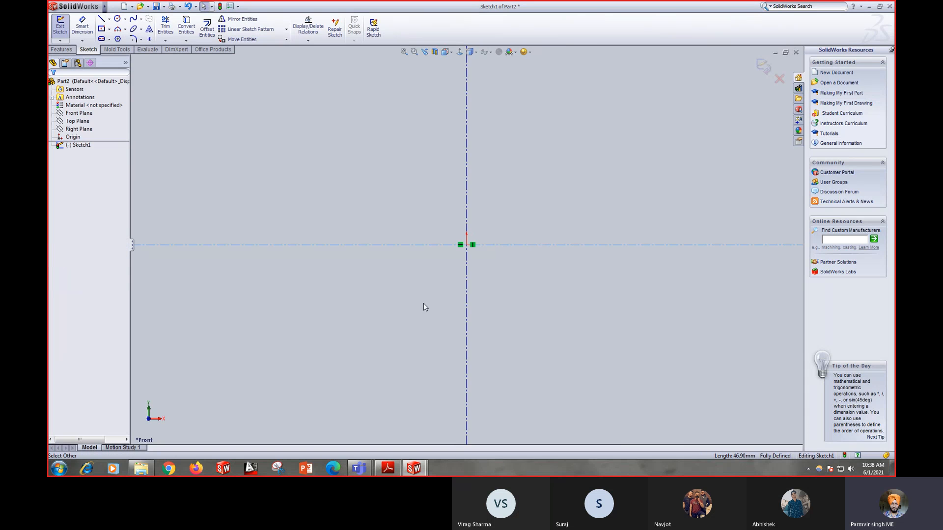
Step: Recheck the cap drawing in Adobe Reader and sketch two concentric circles at the origin in SolidWorks, with radii about 57 mm and 102 mm
scroll(477, 181, down, 5)
scroll(484, 328, up, 7)
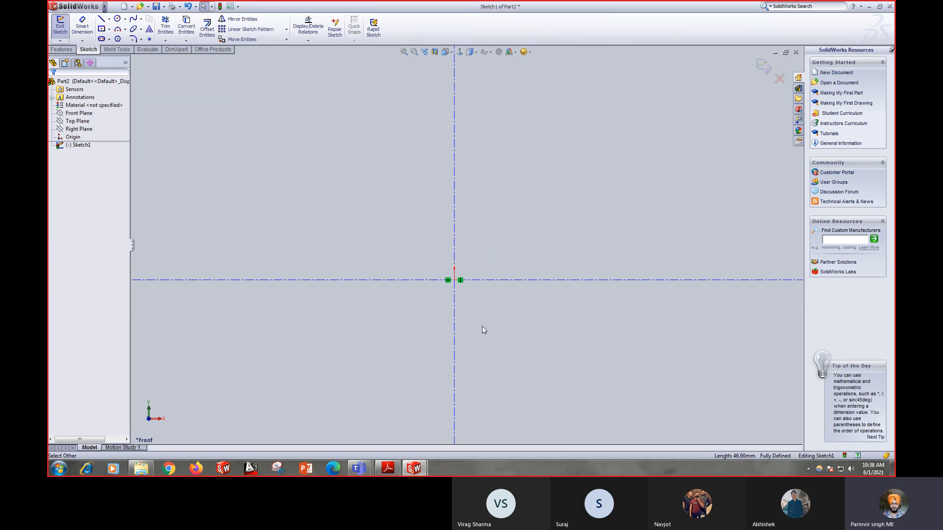
click(388, 469)
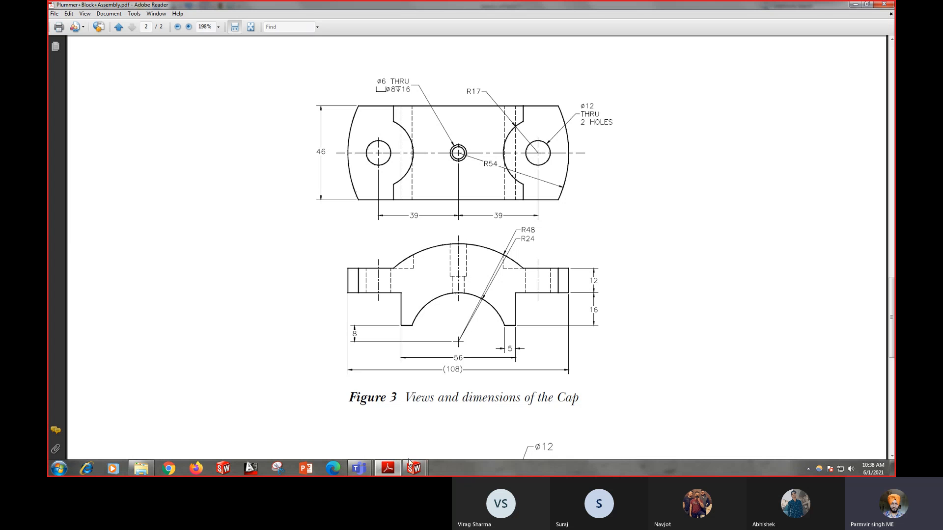
mouse_move(393, 473)
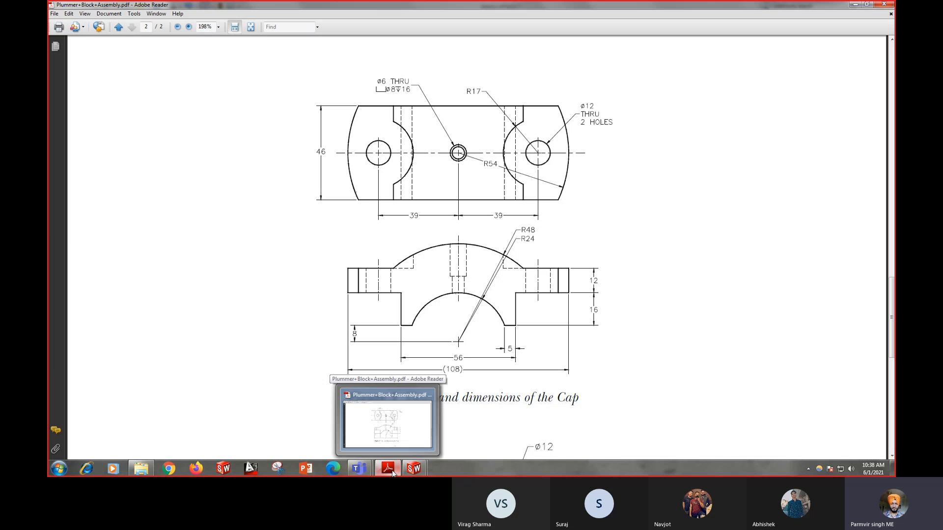
click(455, 423)
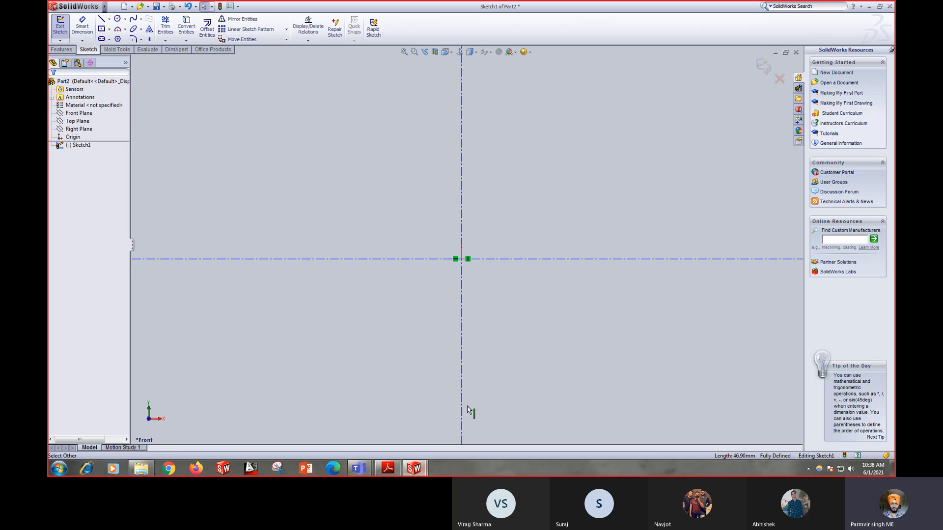
click(118, 19)
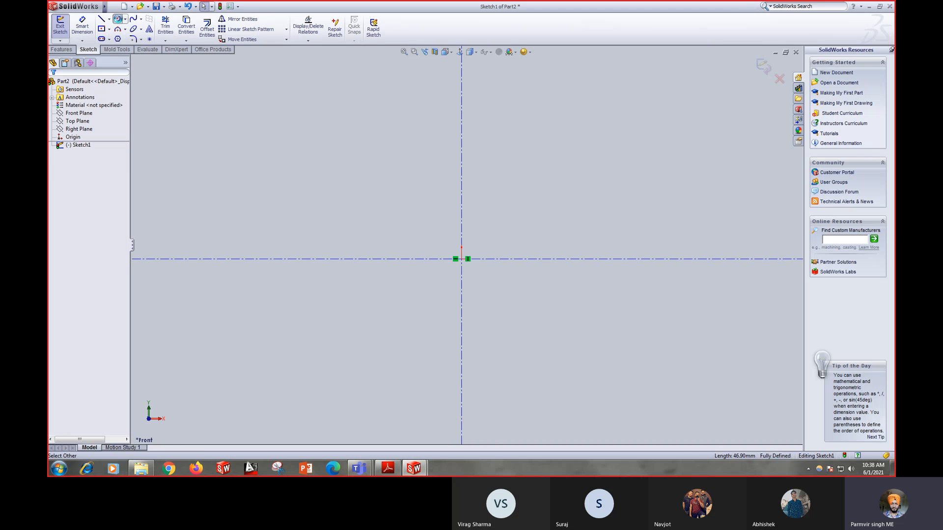
click(462, 258)
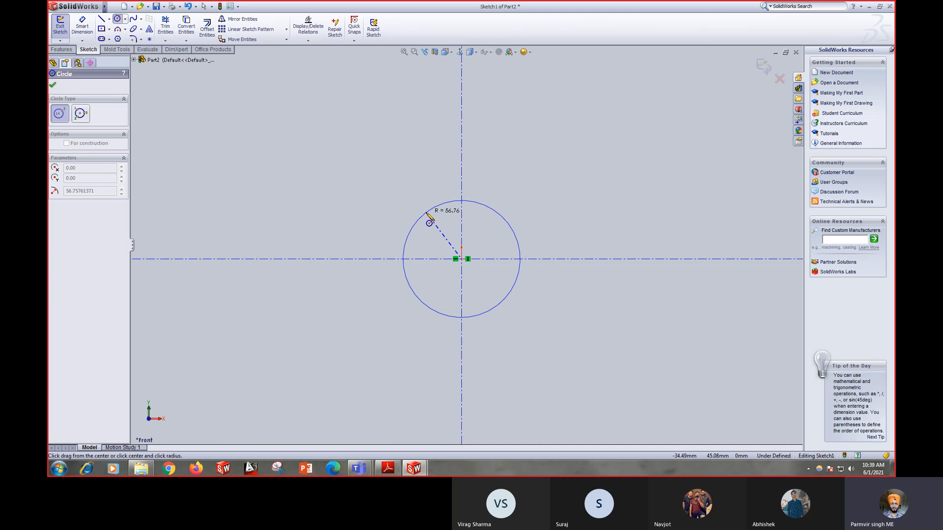
click(429, 211)
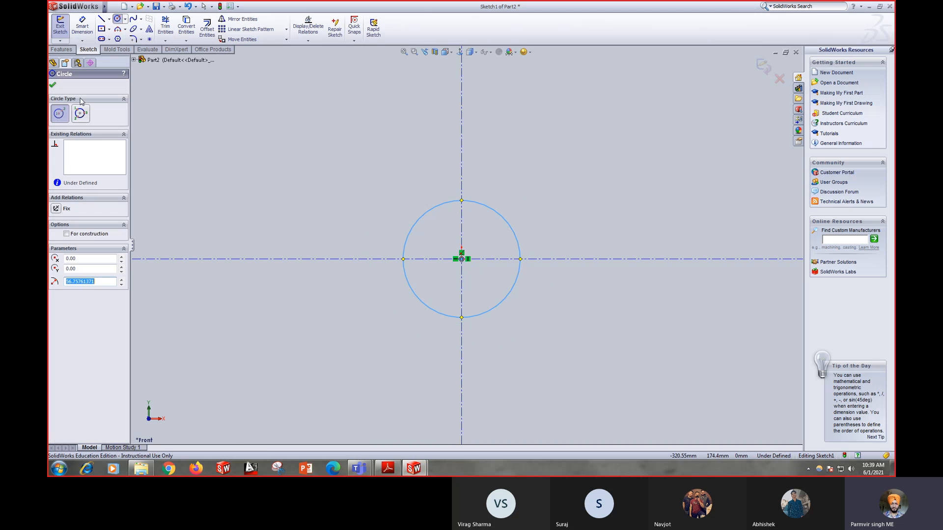
click(462, 259)
click(415, 167)
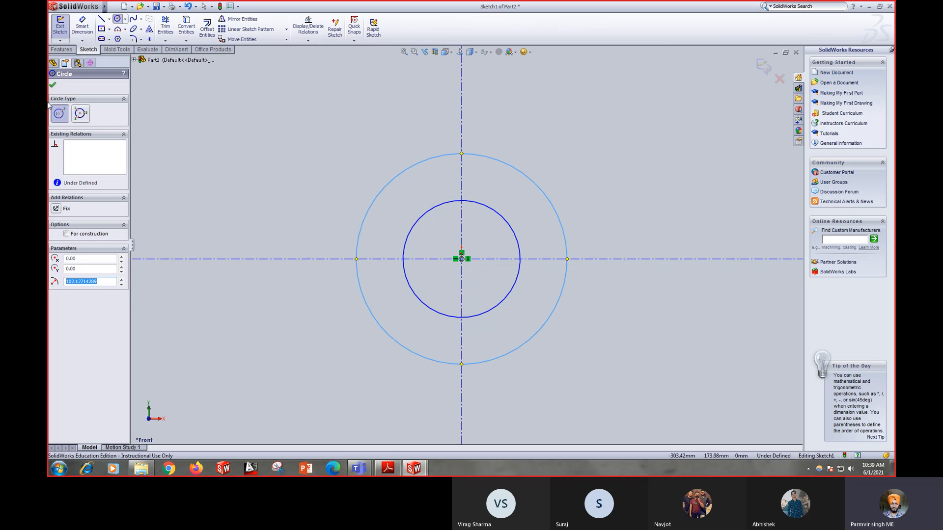
click(52, 87)
Step: Dimension the inner circle with a diameter of 48 mm
click(82, 24)
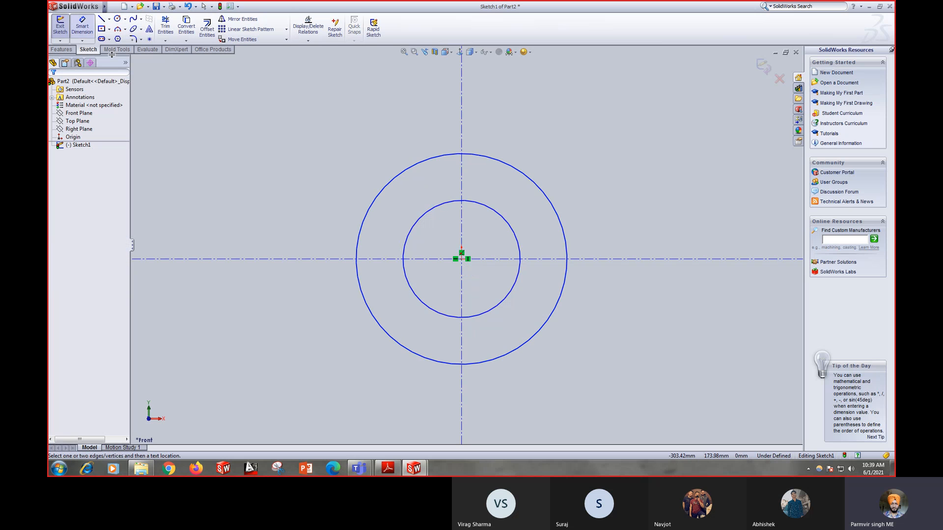
click(411, 231)
click(304, 168)
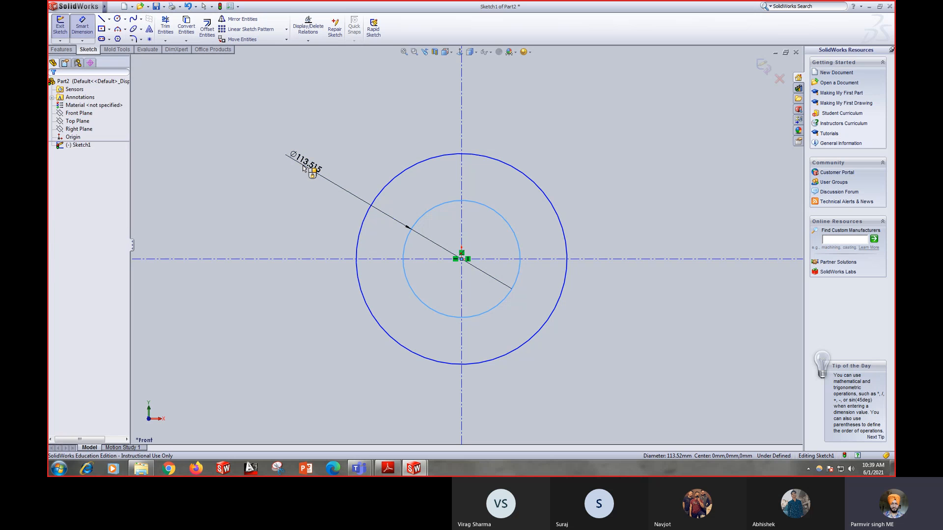
click(304, 168)
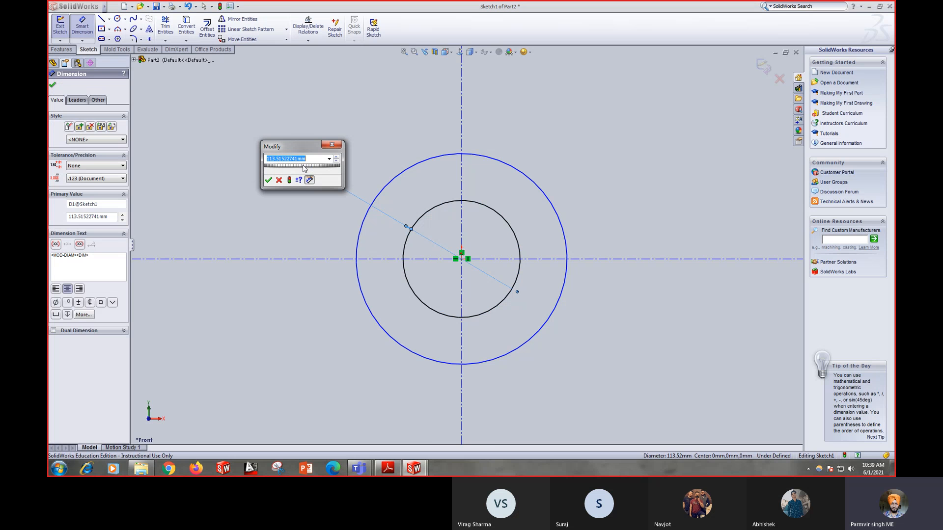
text(48)
key(Return)
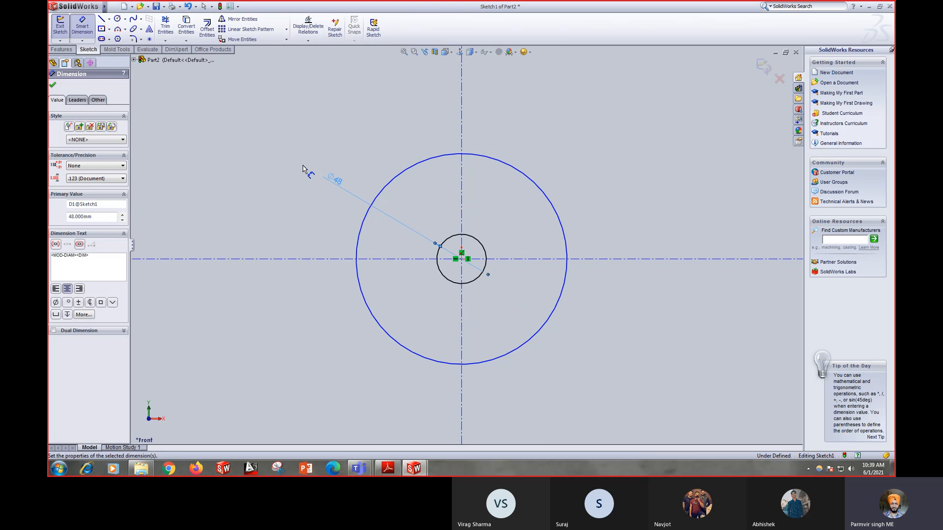
Step: Dimension the outer circle's diameter as 48*2 mm
click(411, 166)
click(386, 146)
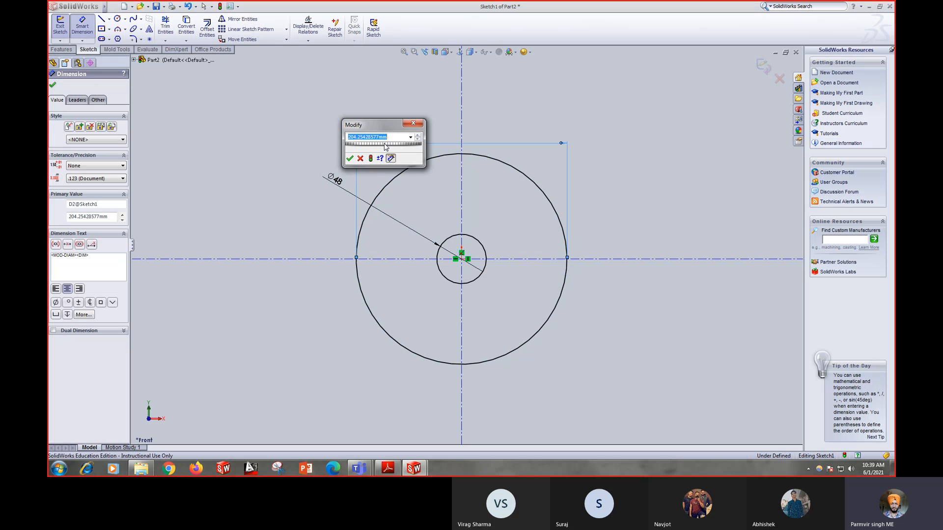
text(48*2)
key(Return)
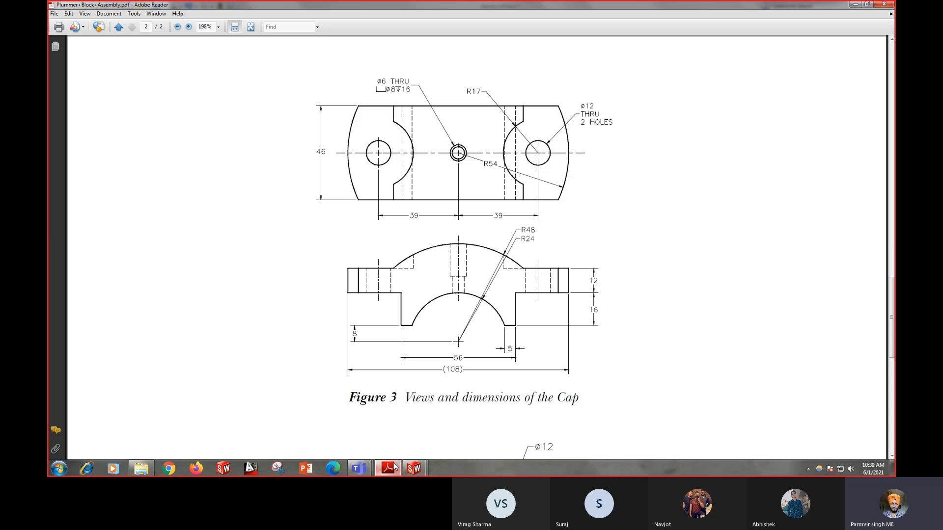
Step: Examine the cap's front view and dimensions in the Adobe Reader drawing and return to the SolidWorks sketch
click(388, 468)
mouse_move(391, 472)
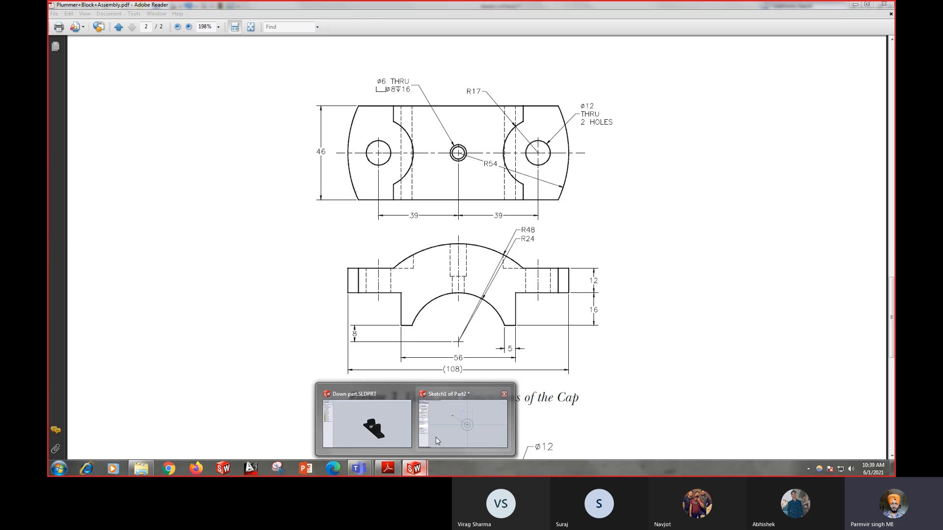
click(435, 437)
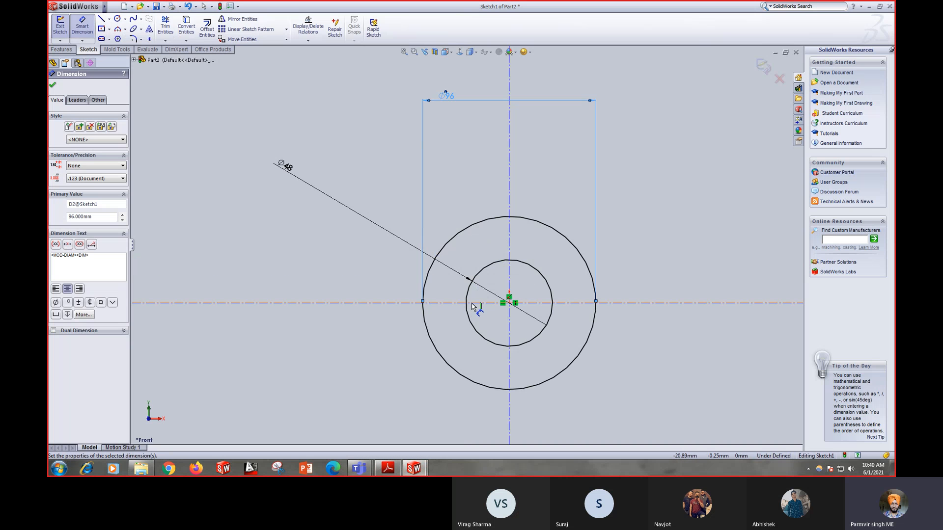
scroll(475, 290, down, 3)
key(l)
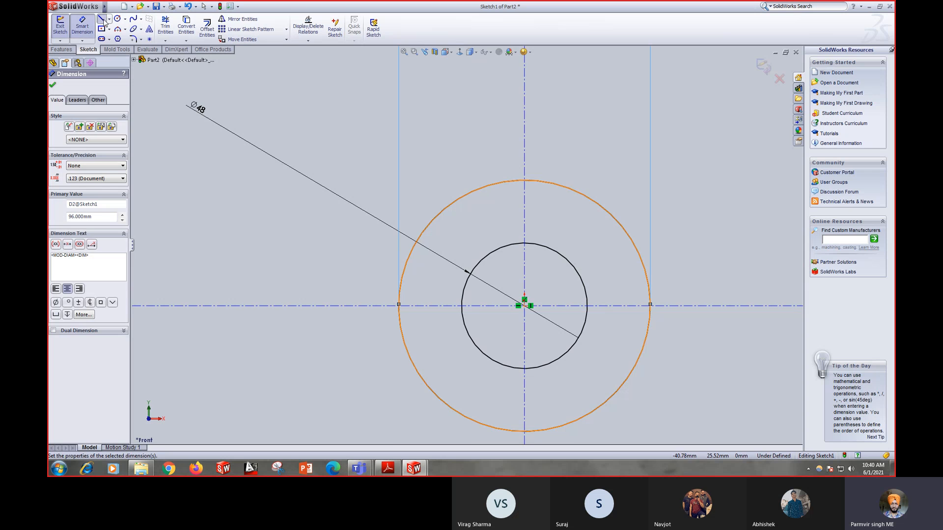
scroll(464, 295, down, 2)
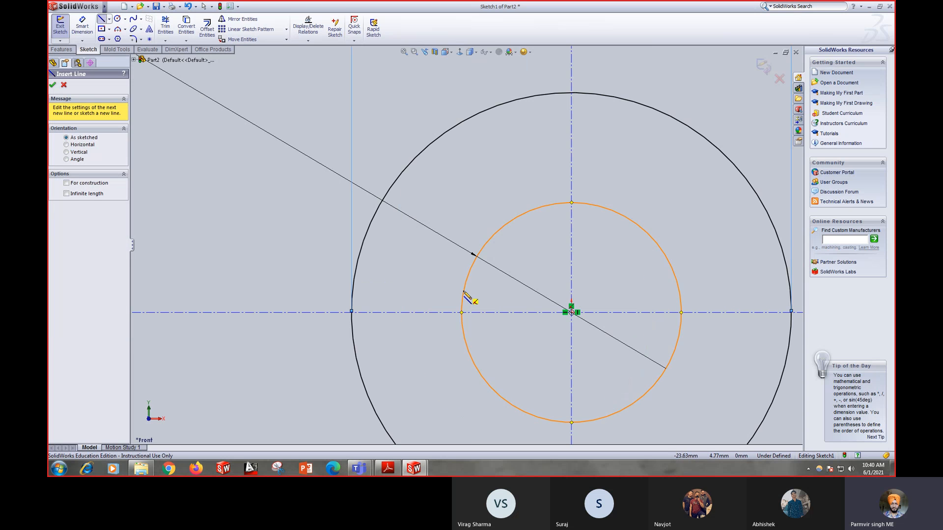
click(466, 345)
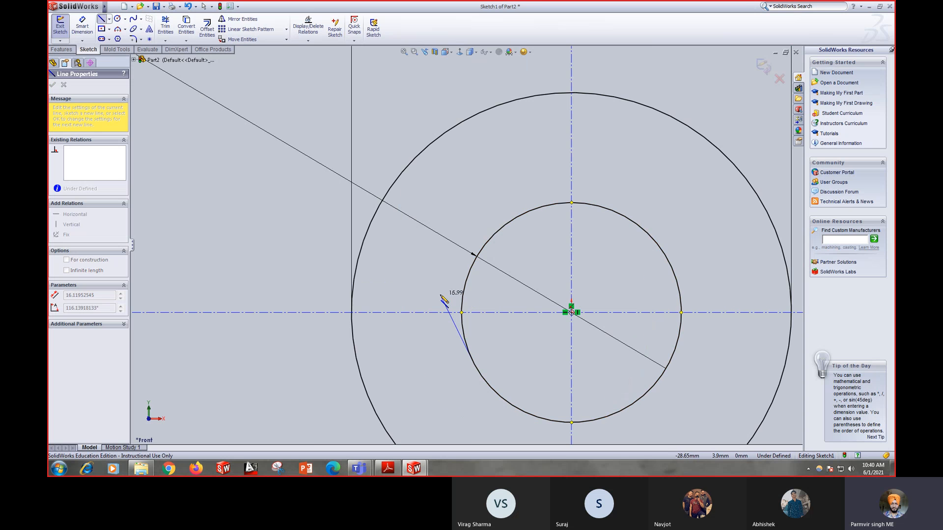
key(Escape)
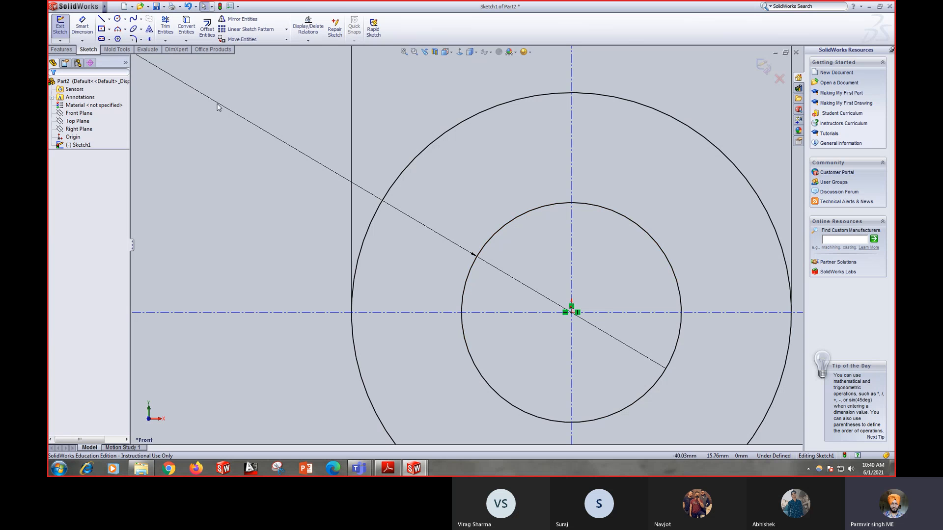
Step: Sketch a horizontal line about 4.9 mm long between the two circles, left of the inner circle and above the horizontal centreline
click(101, 18)
click(434, 284)
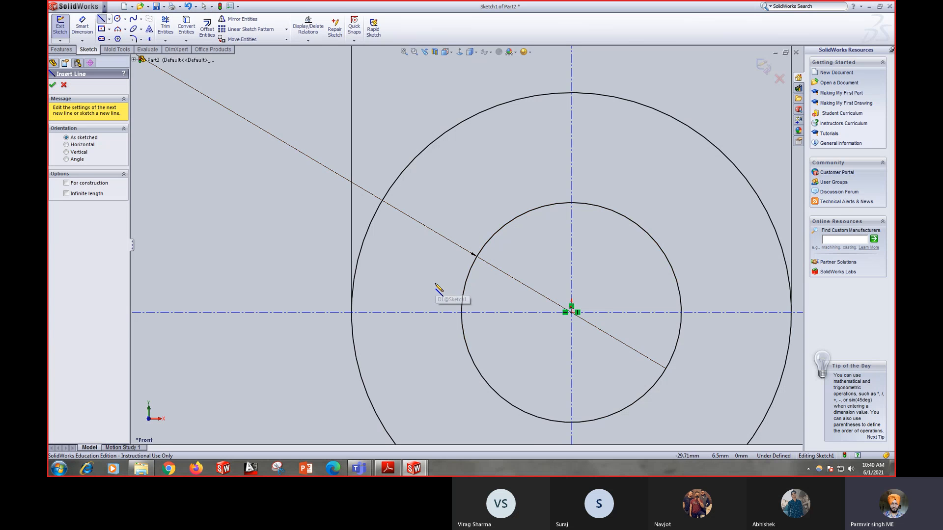
click(457, 284)
key(Escape)
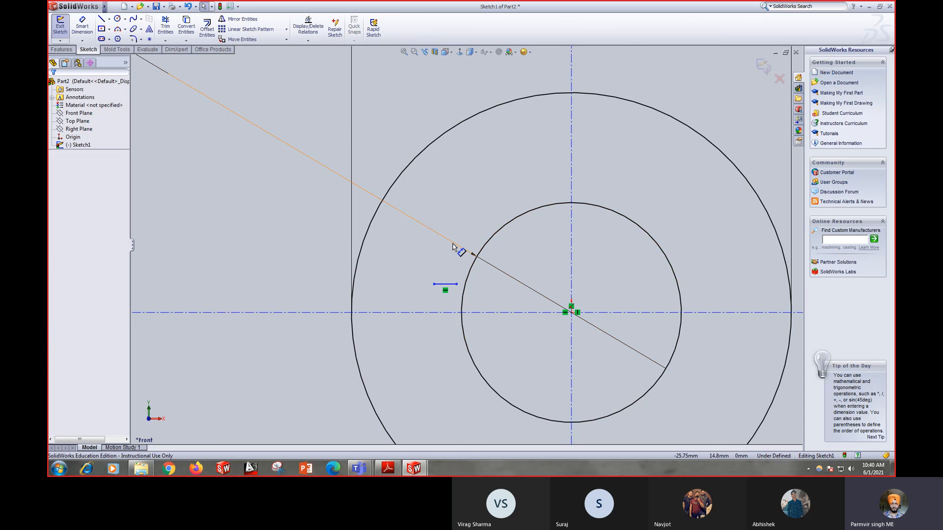
scroll(476, 294, down, 2)
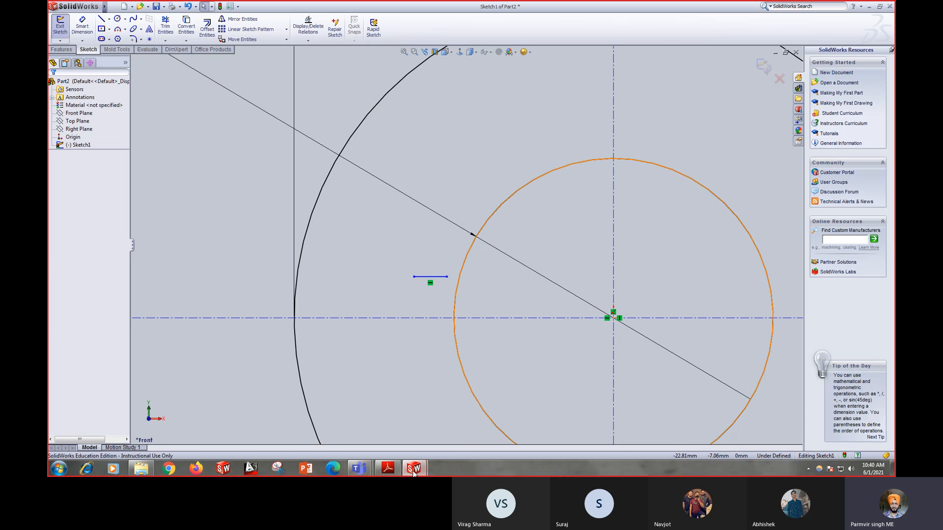
Step: Check the cap drawing in Adobe Reader, return to SolidWorks and dimension the short line 8 mm from the horizontal centreline
click(388, 469)
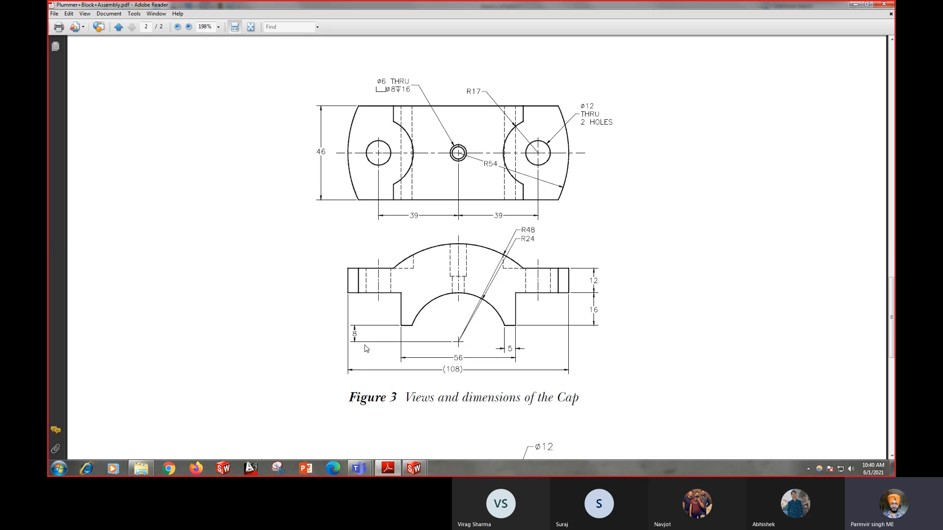
click(417, 469)
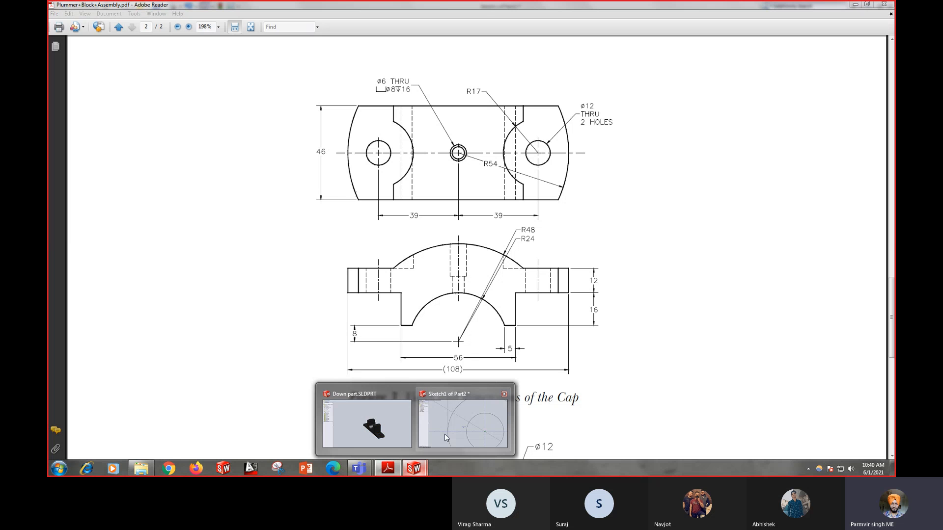
click(444, 434)
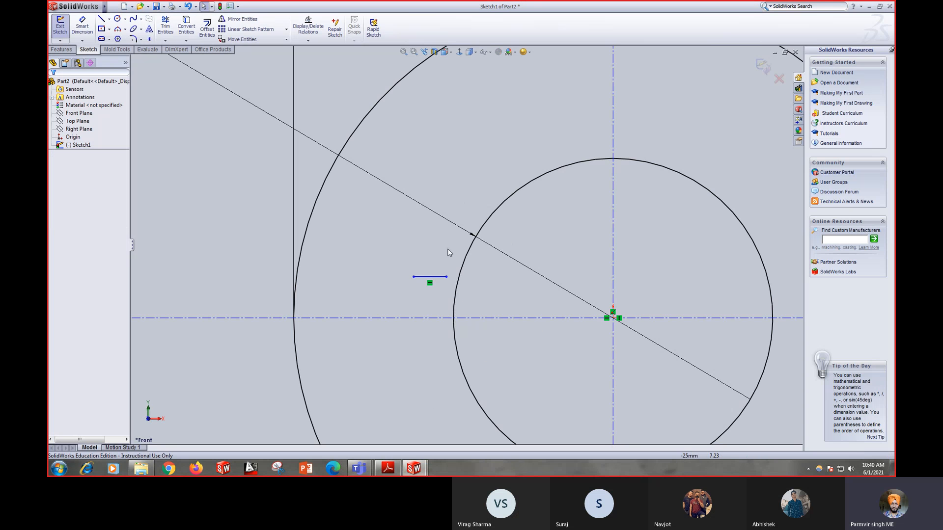
click(82, 24)
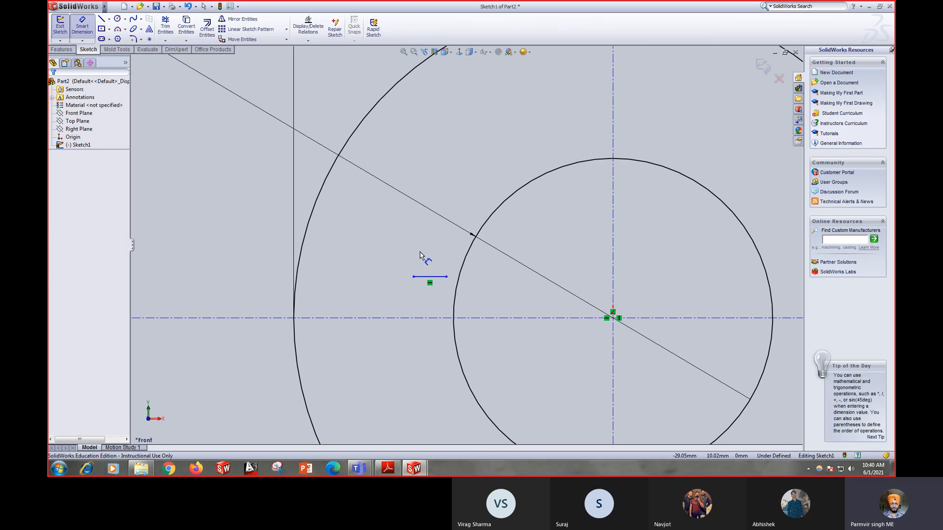
click(428, 277)
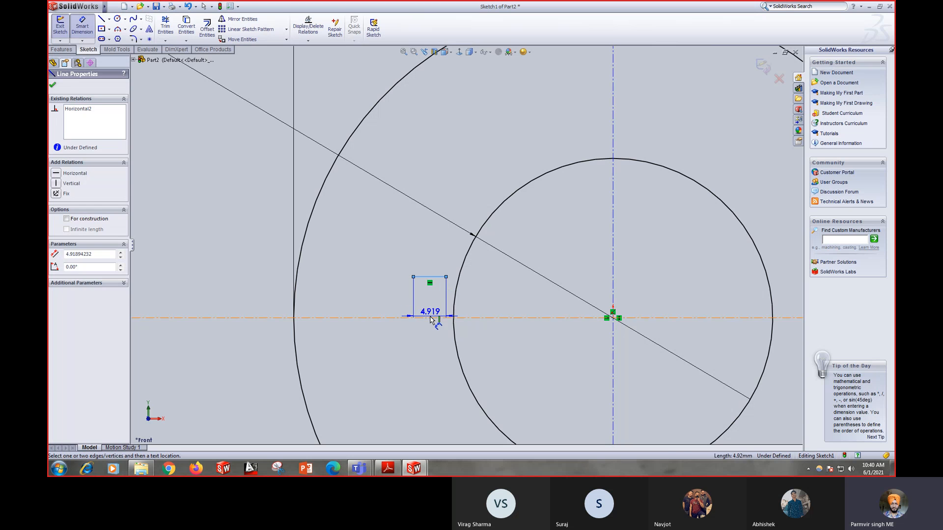
click(432, 318)
click(390, 301)
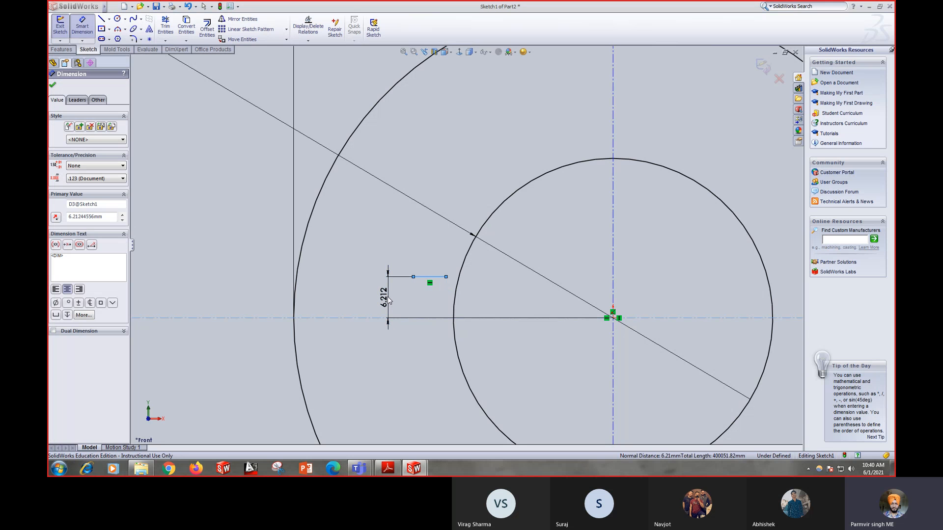
text(8)
key(Return)
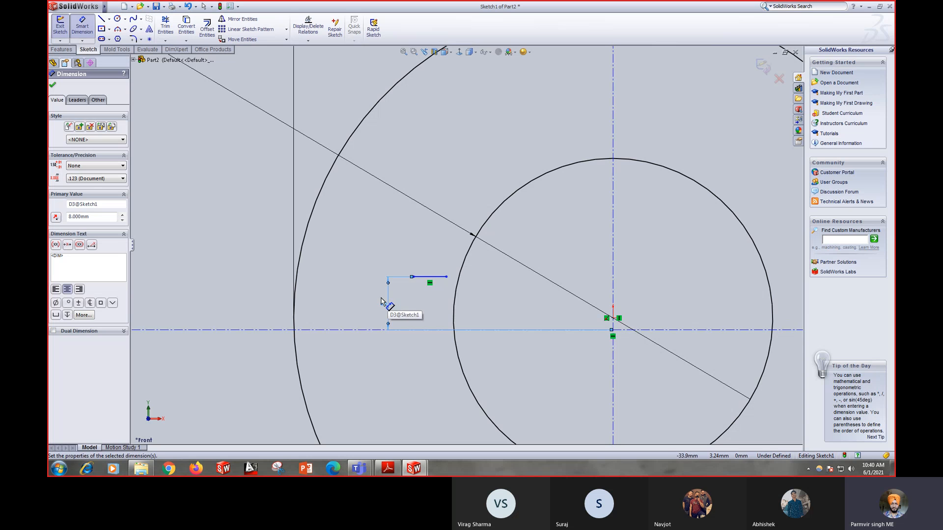
scroll(508, 265, down, 2)
scroll(510, 267, up, 2)
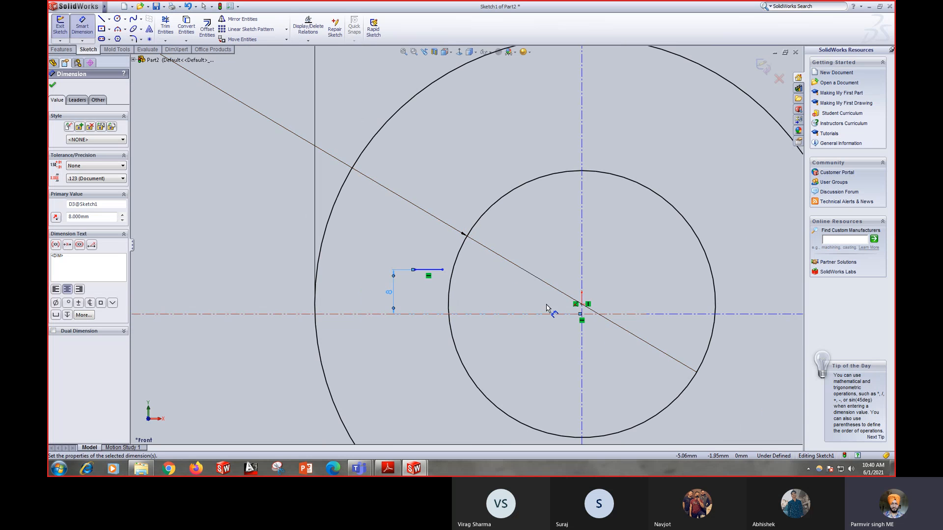
scroll(429, 270, down, 2)
scroll(460, 271, down, 1)
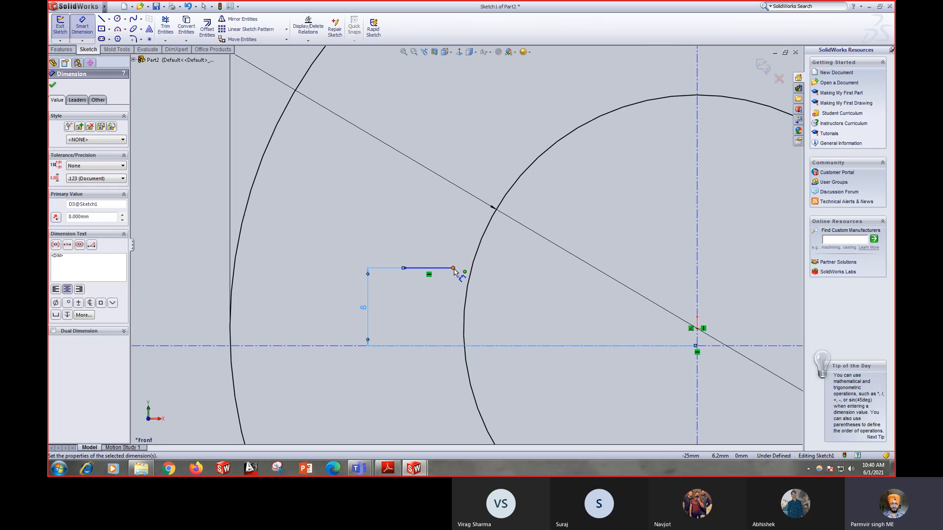
click(502, 274)
key(Escape)
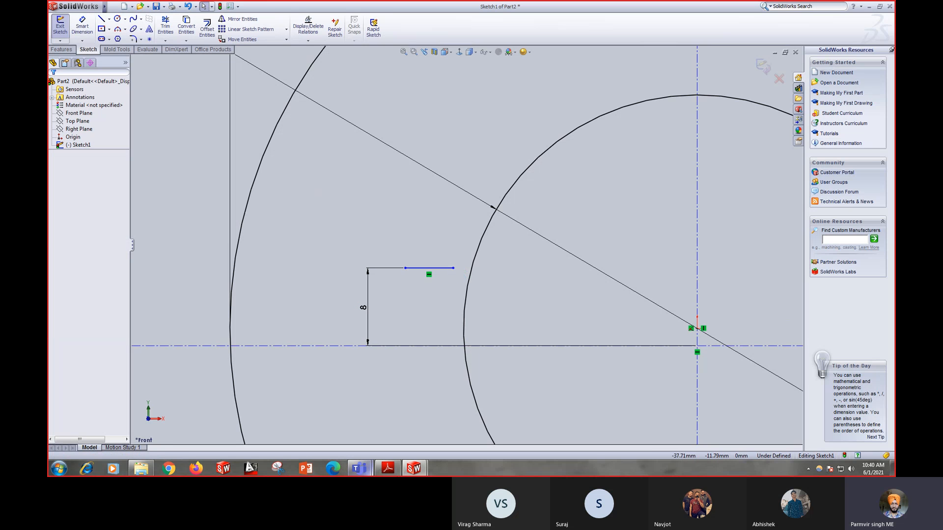
Step: Recheck the cap drawing in Adobe Reader and, in SolidWorks, dimension the short line's left endpoint horizontally from the vertical centreline
click(396, 473)
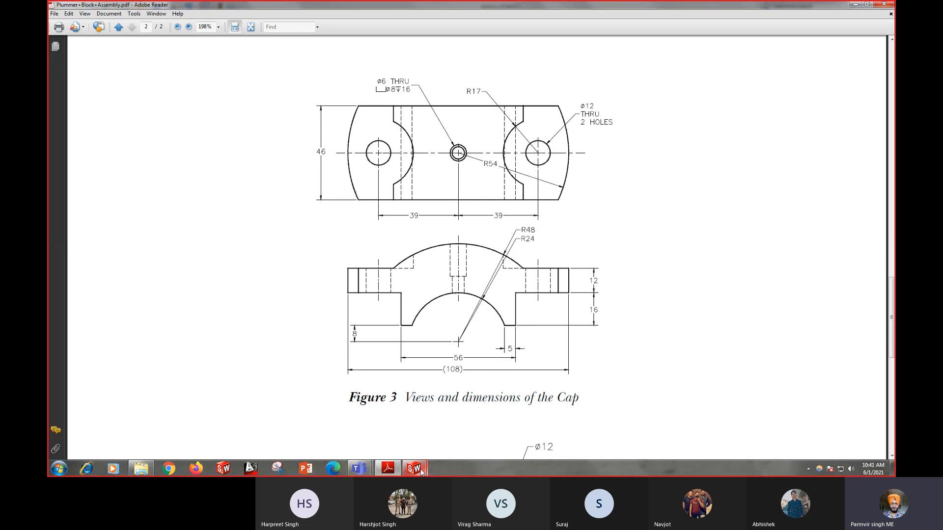
mouse_move(417, 470)
click(440, 418)
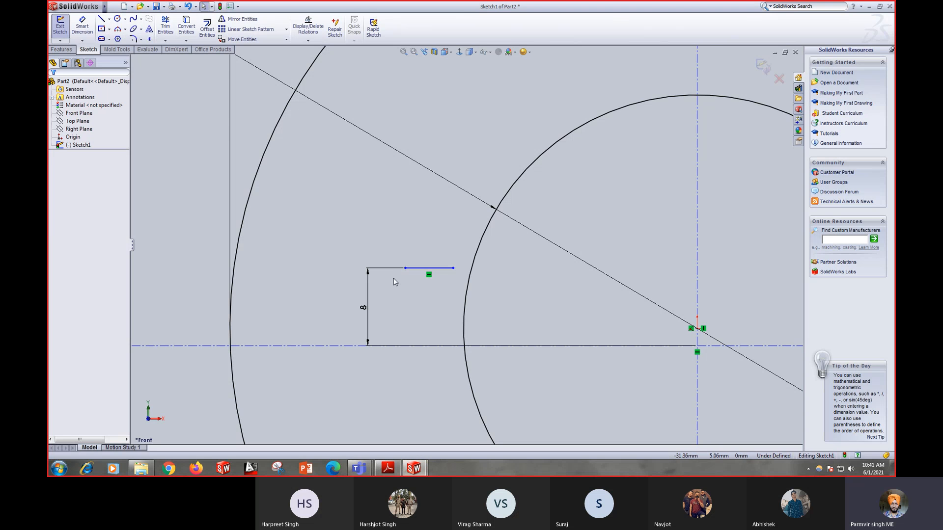
click(82, 27)
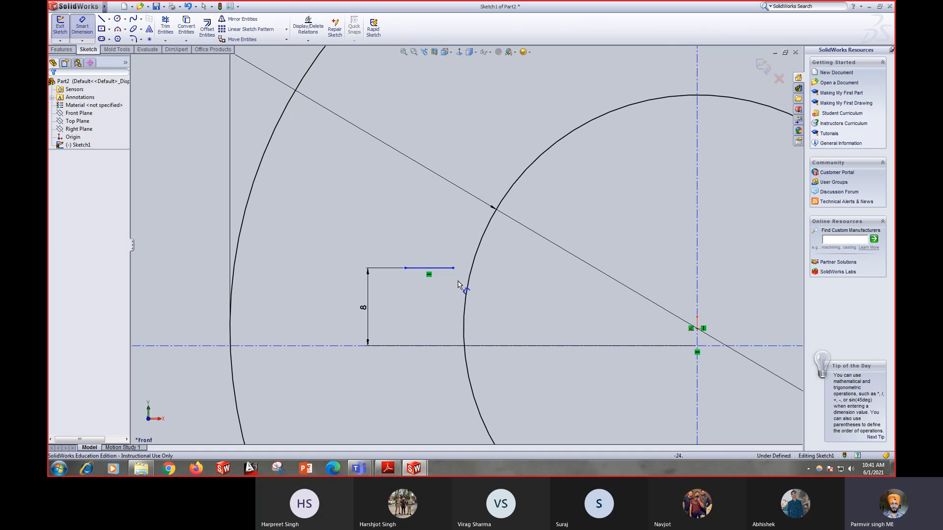
click(405, 268)
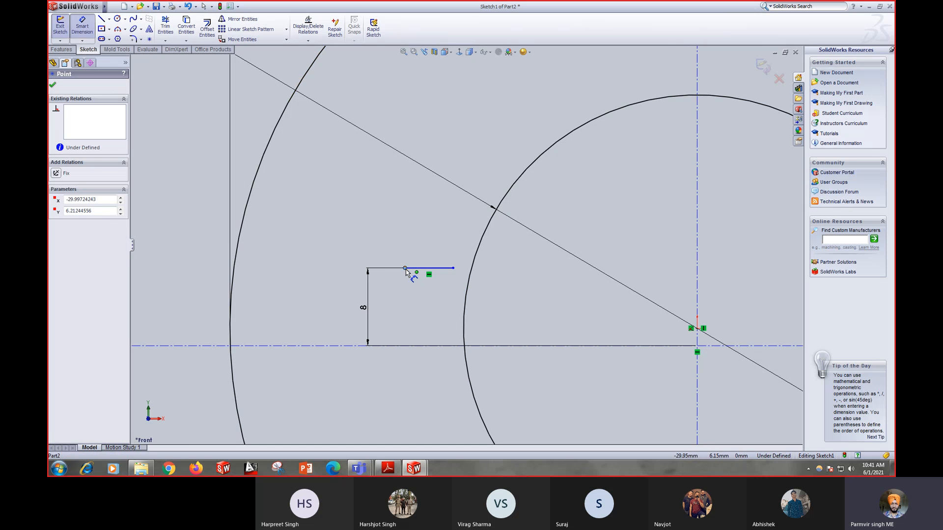
click(697, 310)
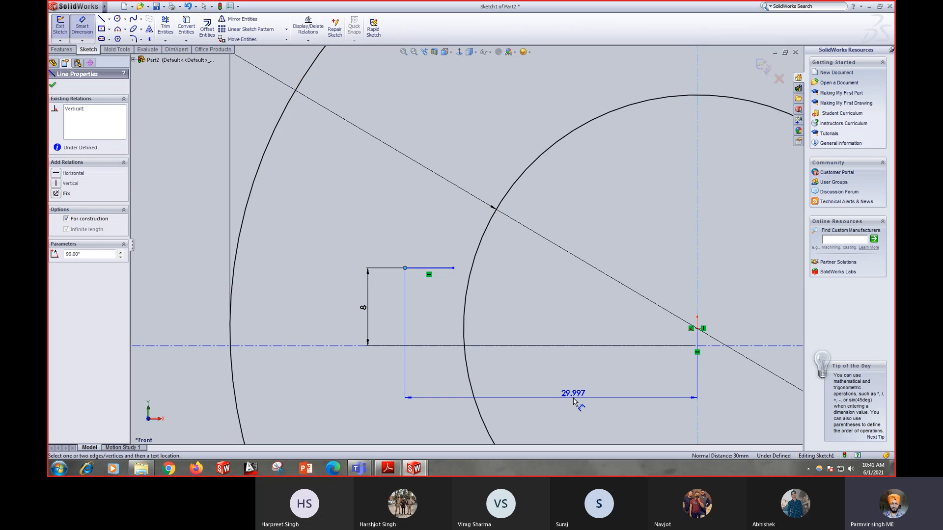
click(574, 400)
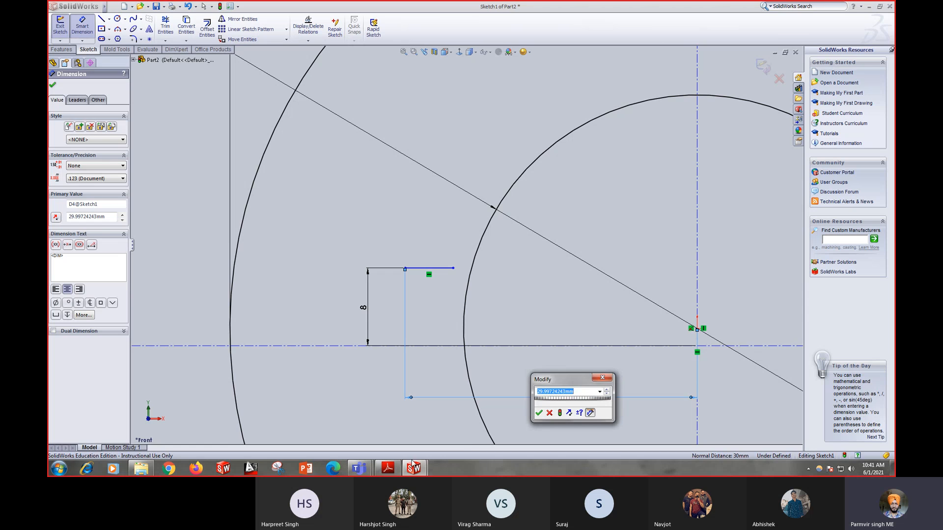
Step: Look up the cap's lower width in Adobe Reader and set the endpoint-to-centreline distance to 56/2 in SolidWorks
click(392, 470)
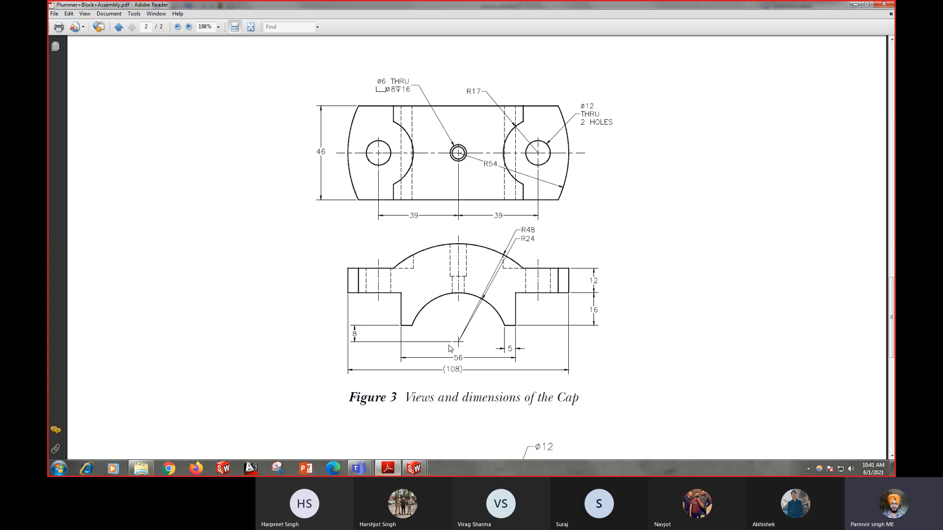
click(414, 469)
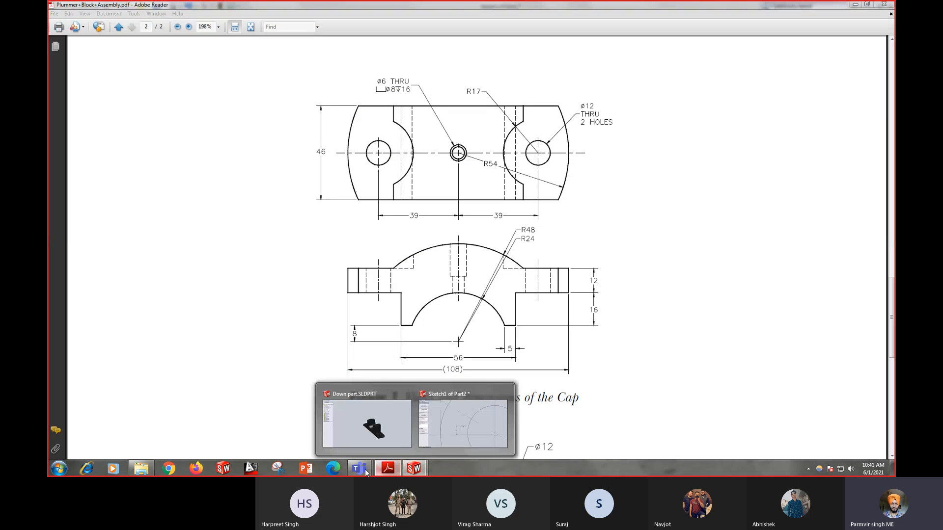
click(398, 410)
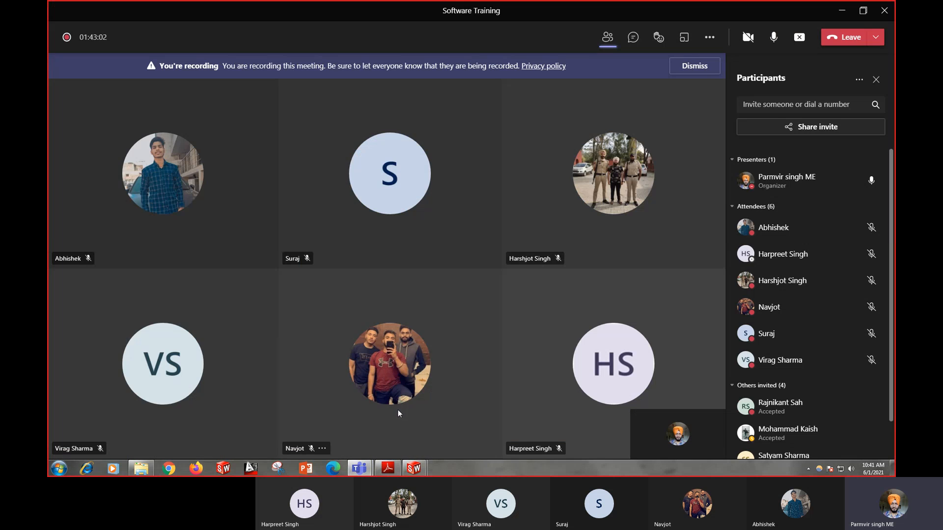
click(414, 469)
click(450, 436)
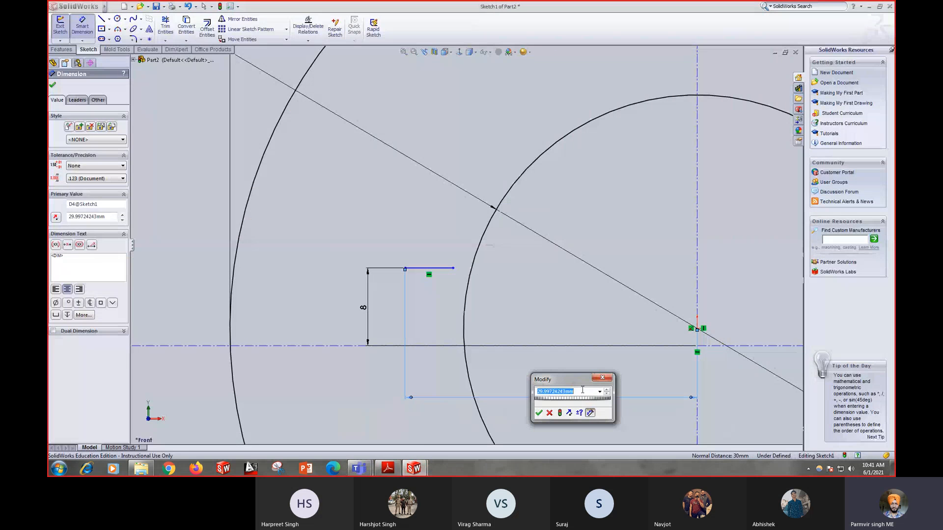
click(393, 470)
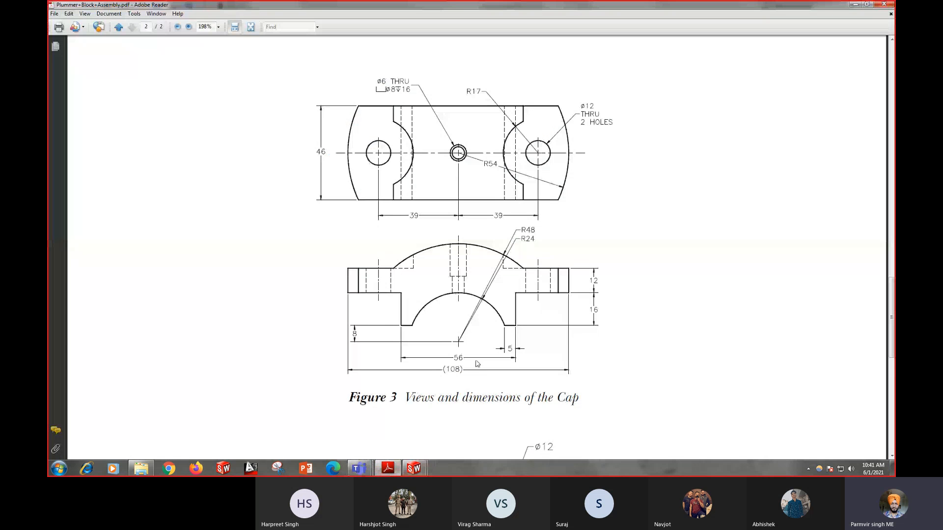
mouse_move(413, 470)
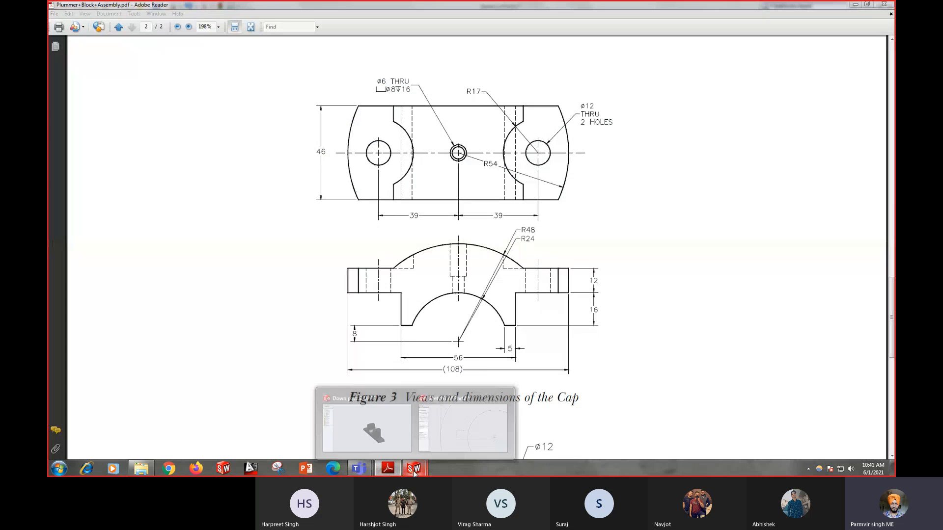
click(449, 432)
text(56/2)
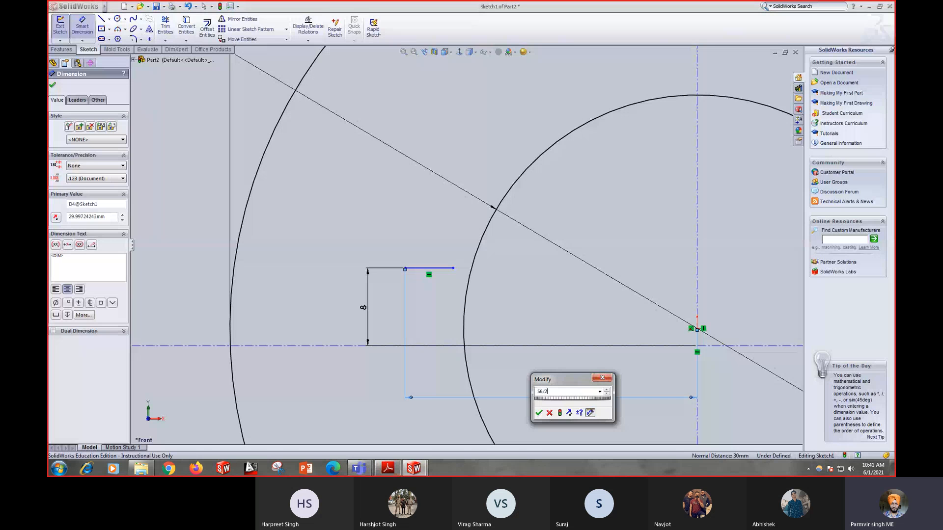
key(Return)
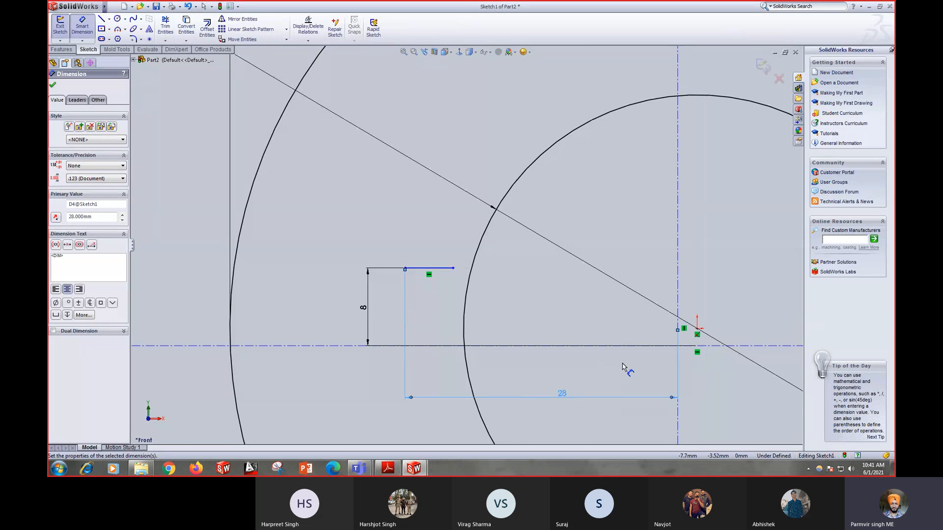
Step: Examine the position of the vertical centreline relative to the origin and the circles' centre
scroll(600, 288, up, 3)
scroll(596, 295, down, 1)
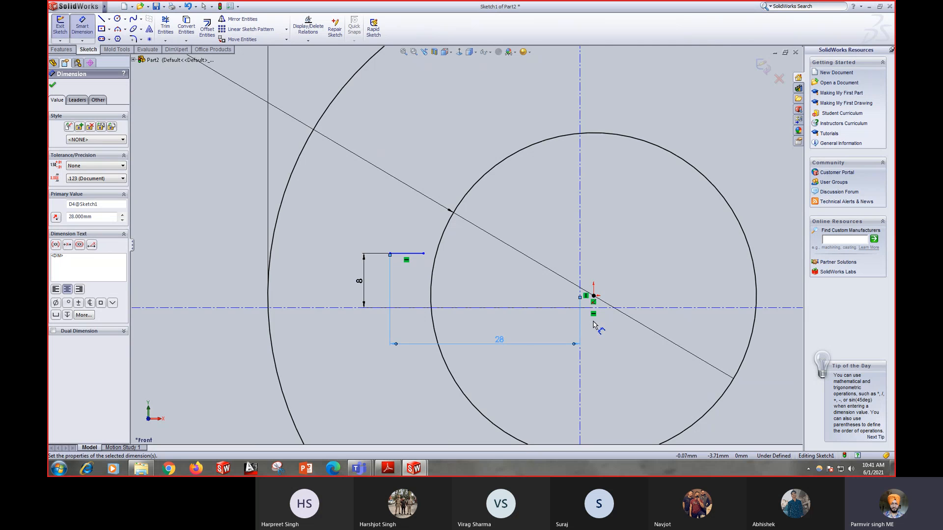
scroll(473, 254, up, 3)
scroll(474, 254, down, 1)
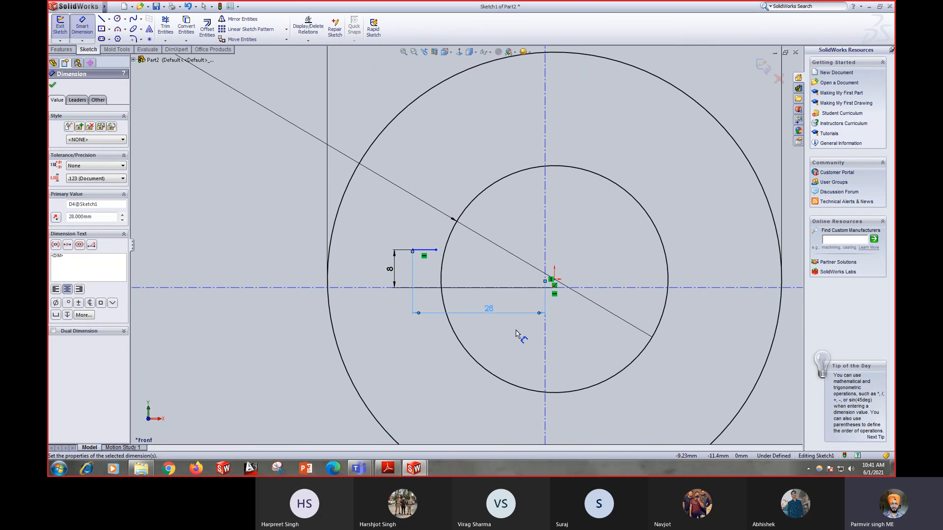
scroll(560, 280, down, 3)
scroll(529, 278, down, 2)
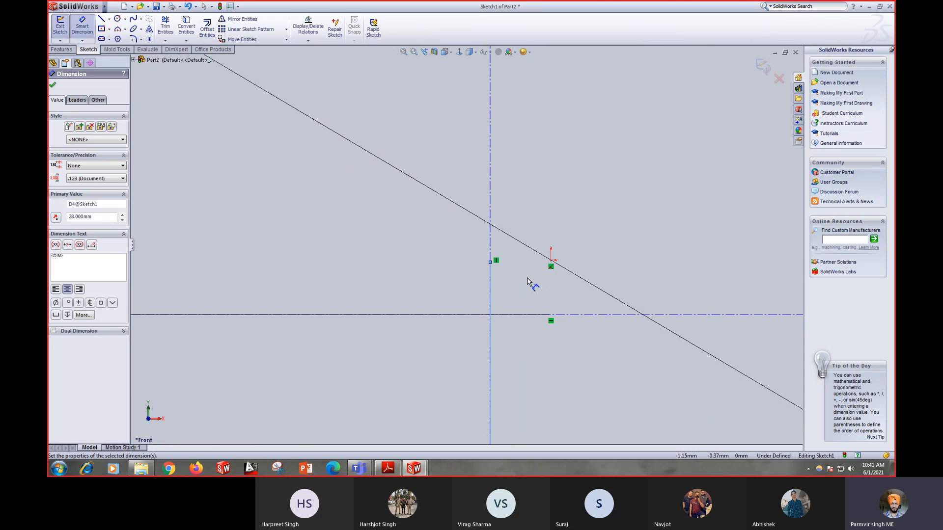
scroll(541, 301, up, 3)
scroll(540, 300, up, 5)
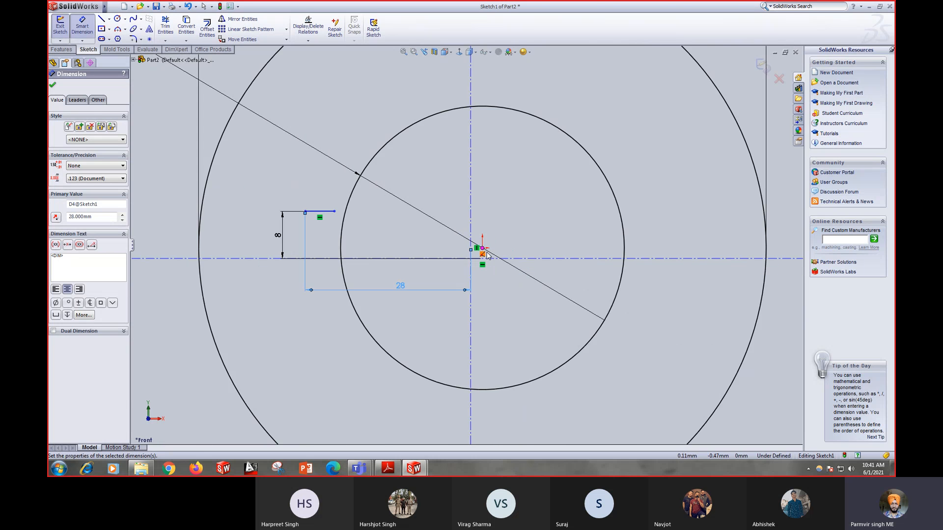
scroll(470, 259, down, 3)
scroll(471, 260, down, 3)
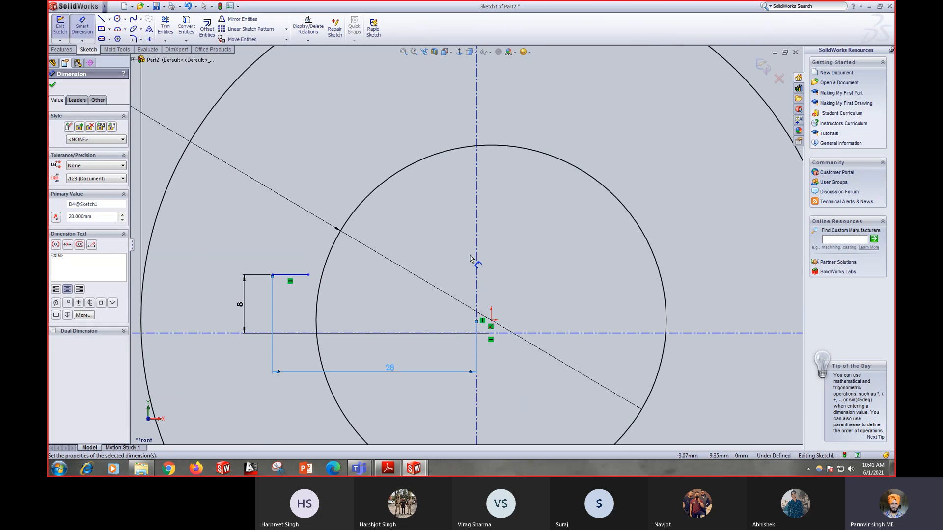
scroll(470, 281, up, 3)
scroll(471, 281, down, 4)
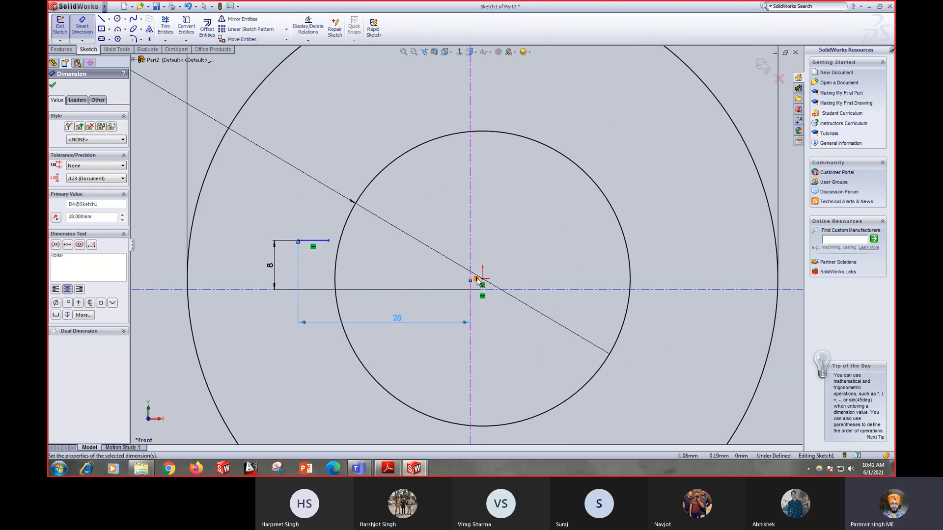
scroll(479, 269, up, 3)
scroll(479, 269, up, 2)
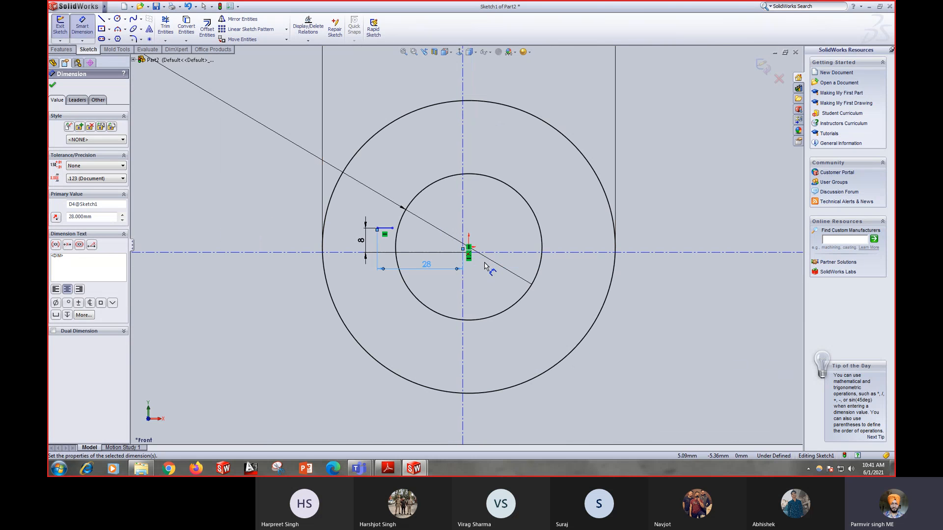
Step: Undo the last change to the distance between the short line's left endpoint and the vertical centreline
key(Escape)
key(ctrl+z)
key(ctrl+z)
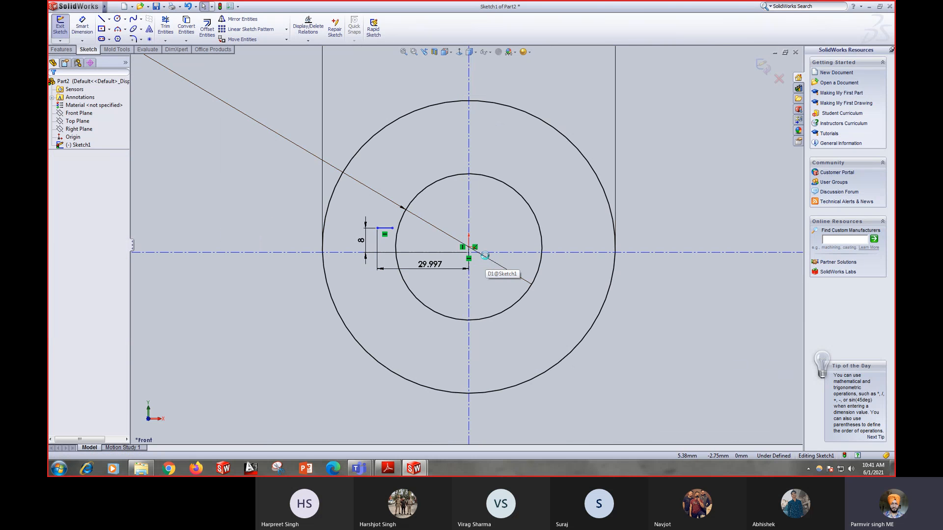
Step: Recheck the centrelines' crossing against the circles' centre and fix both the vertical and horizontal centrelines in place
scroll(463, 250, down, 4)
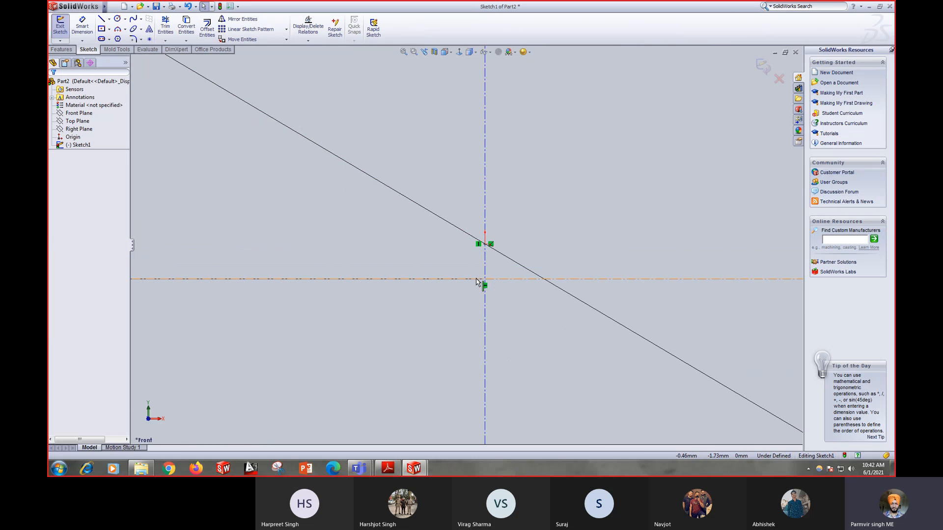
scroll(476, 282, up, 3)
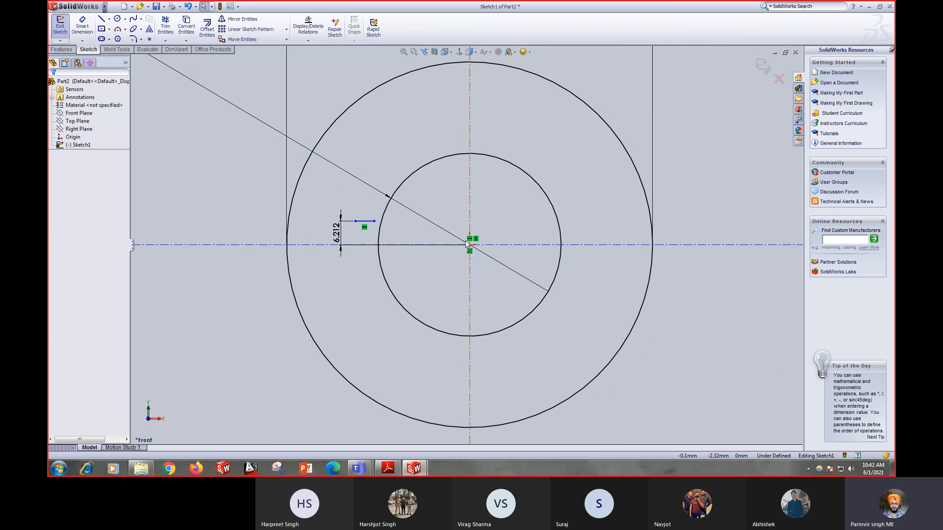
scroll(470, 246, down, 4)
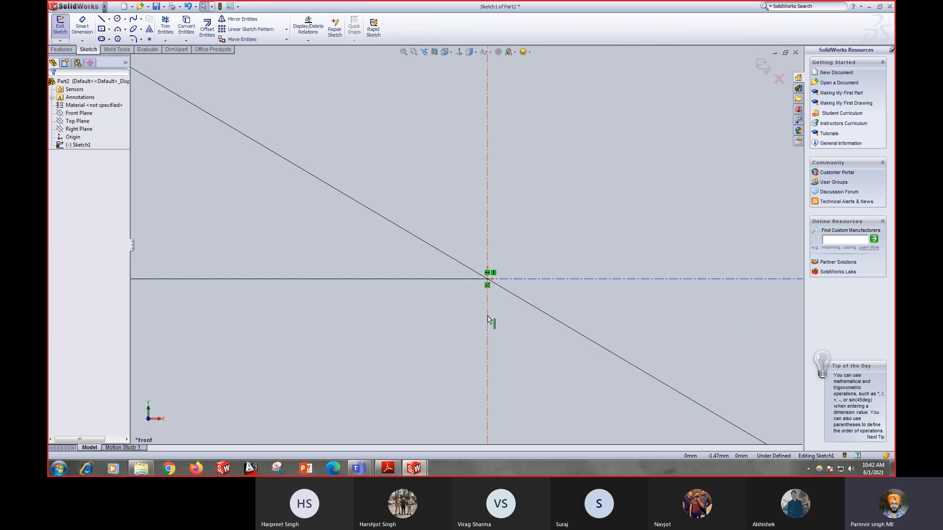
scroll(486, 294, down, 1)
scroll(484, 282, up, 4)
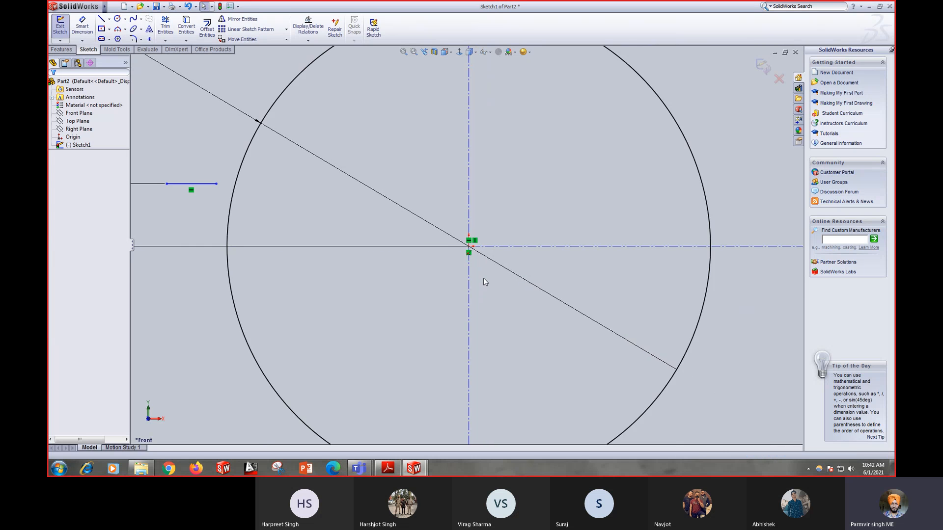
scroll(464, 231, up, 1)
click(466, 209)
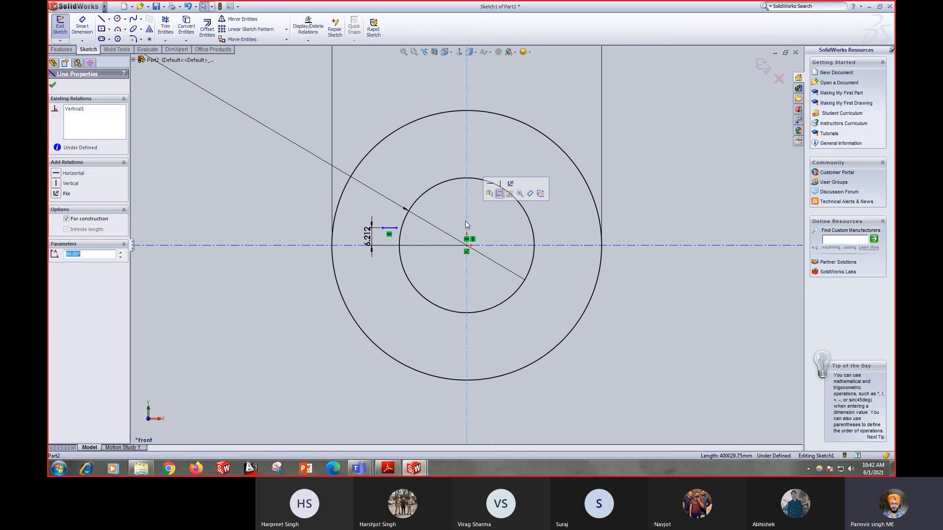
ctrl+click(494, 248)
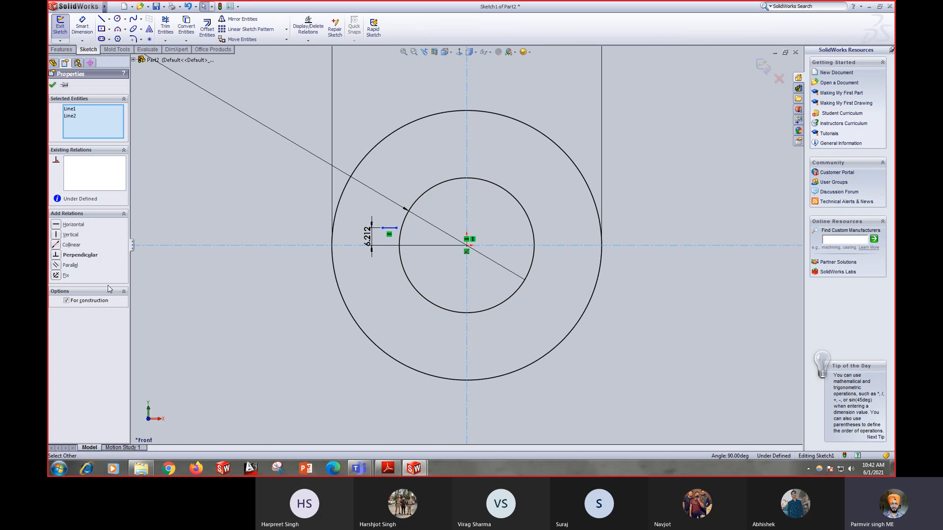
click(55, 275)
click(476, 276)
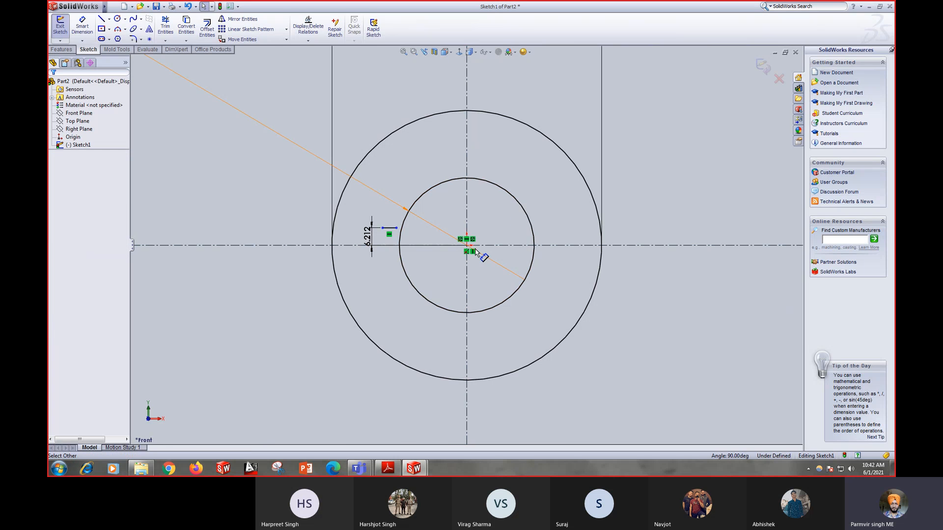
scroll(469, 230, down, 5)
scroll(426, 243, up, 5)
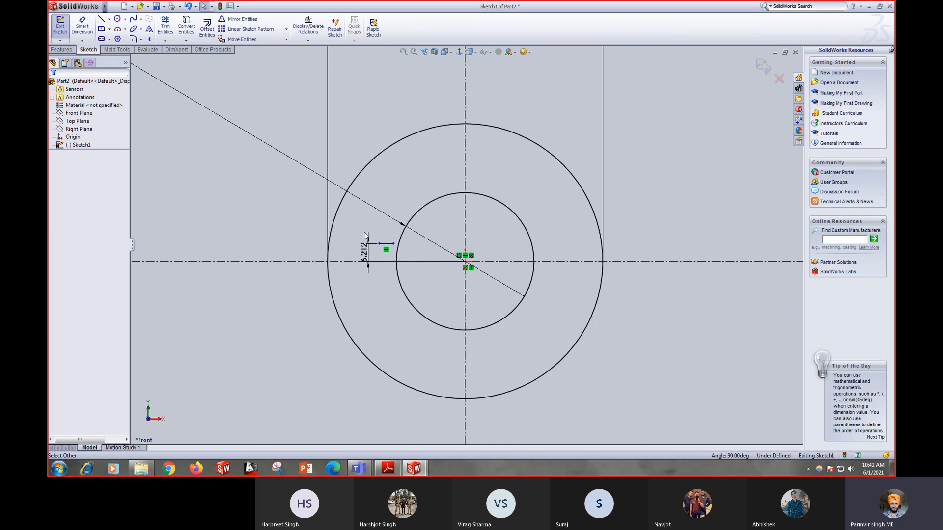
Step: Set the short line's height above the horizontal centreline to 8 mm
scroll(368, 237, down, 4)
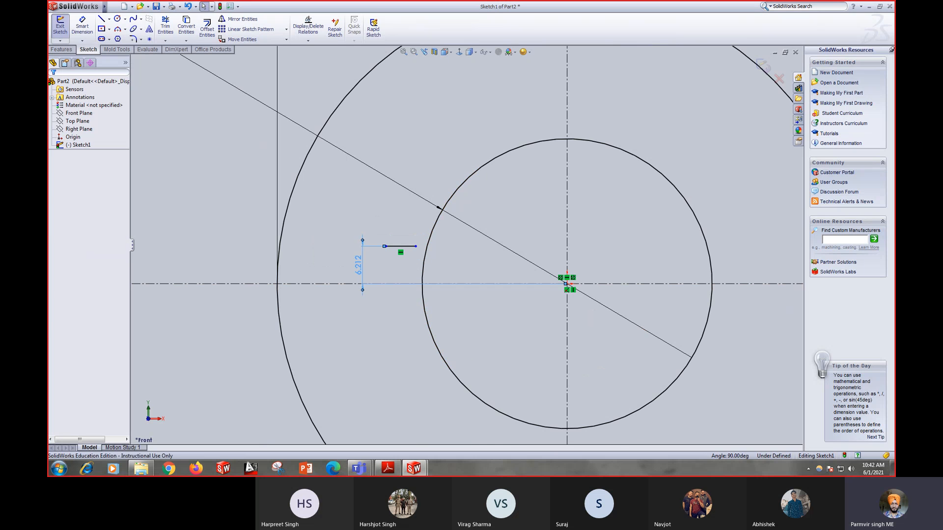
double_click(358, 266)
text(8)
key(Return)
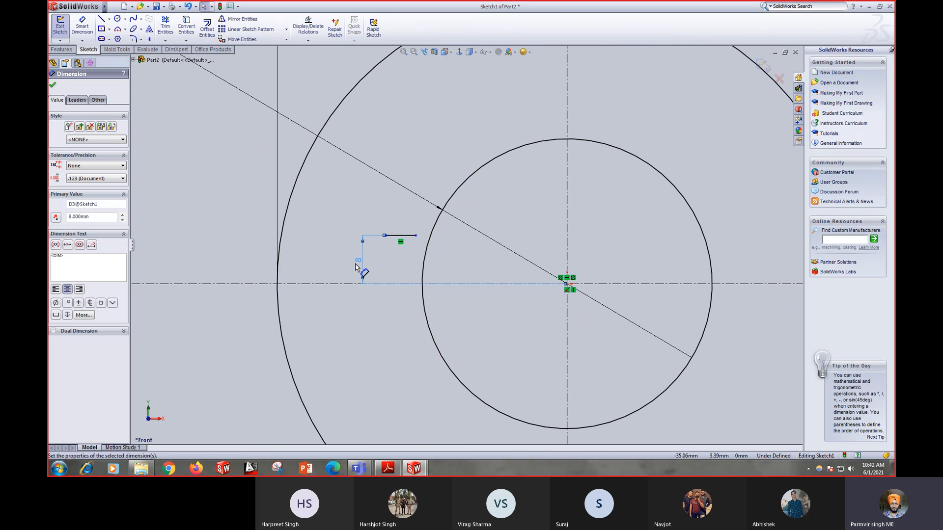
Step: Dimension the short line's left endpoint horizontally from the circles' centre, checking the width in Adobe Reader, and set it to 56/2 in SolidWorks
click(82, 27)
click(384, 236)
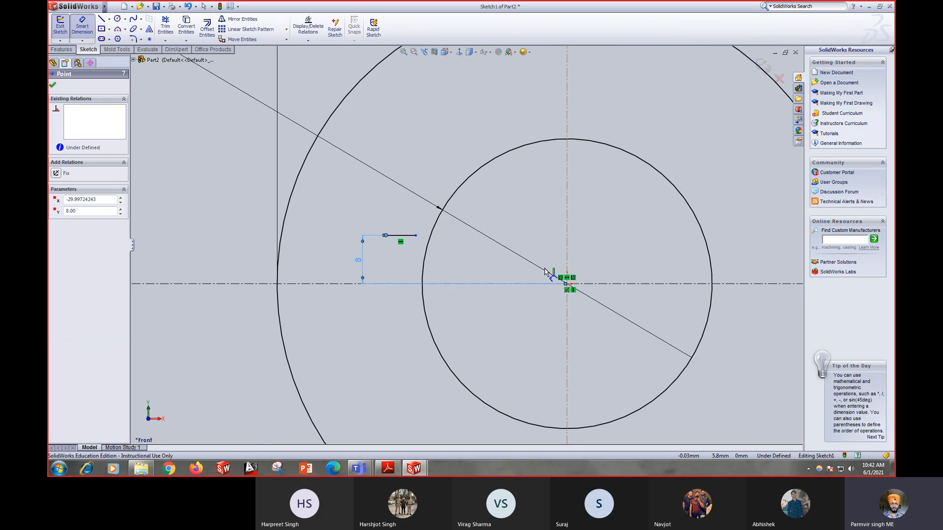
click(566, 283)
click(491, 355)
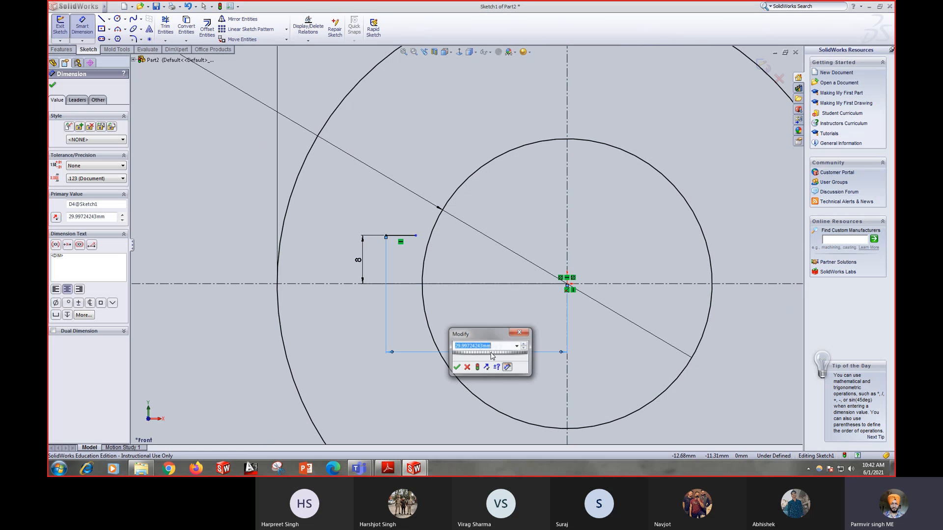
click(387, 469)
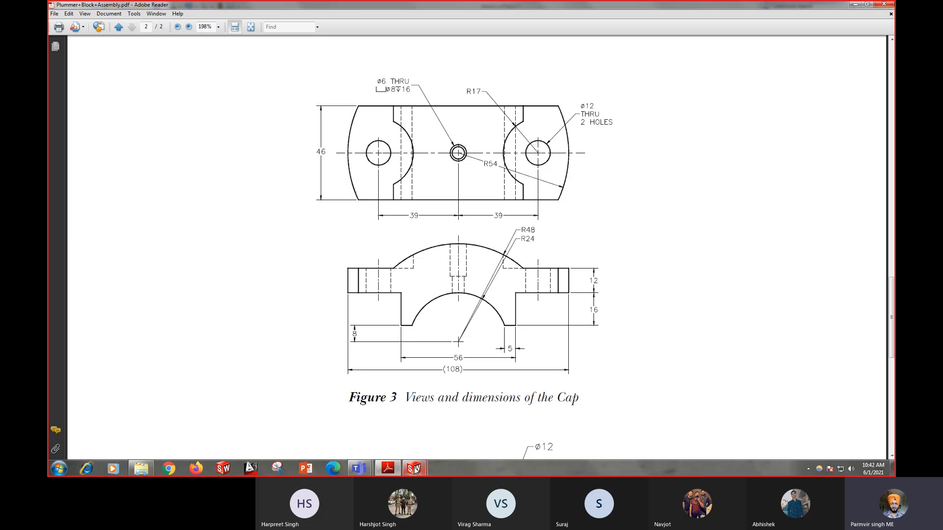
mouse_move(414, 470)
click(435, 415)
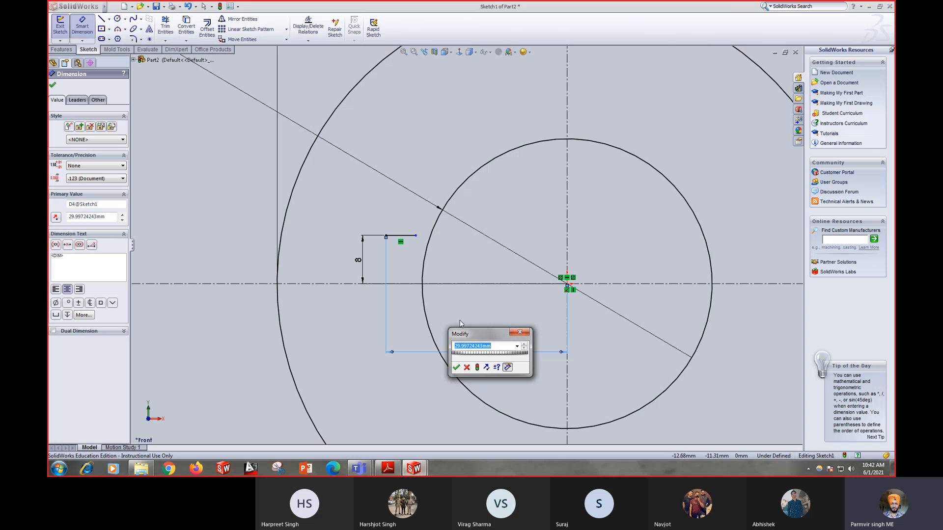
text(56/2)
key(Return)
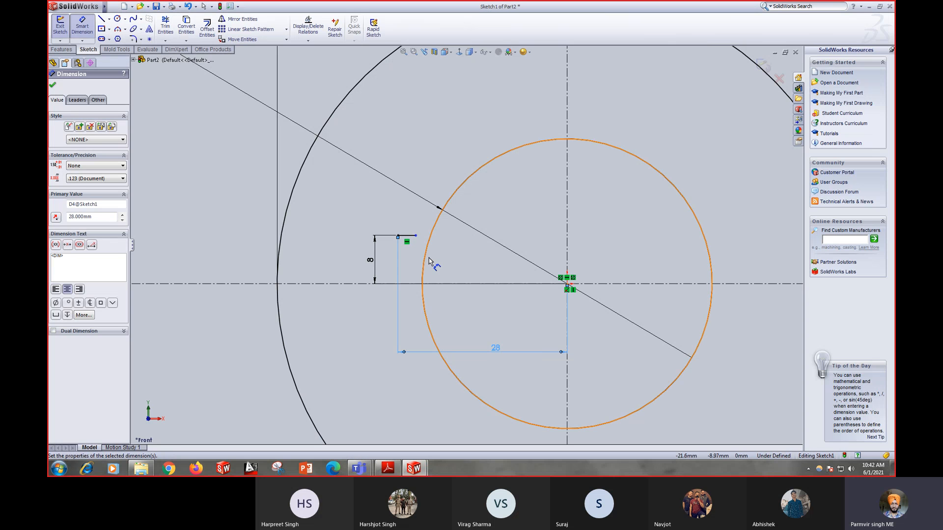
Step: Extend the short horizontal line at its inner end until it meets the inner circle
scroll(416, 226, down, 3)
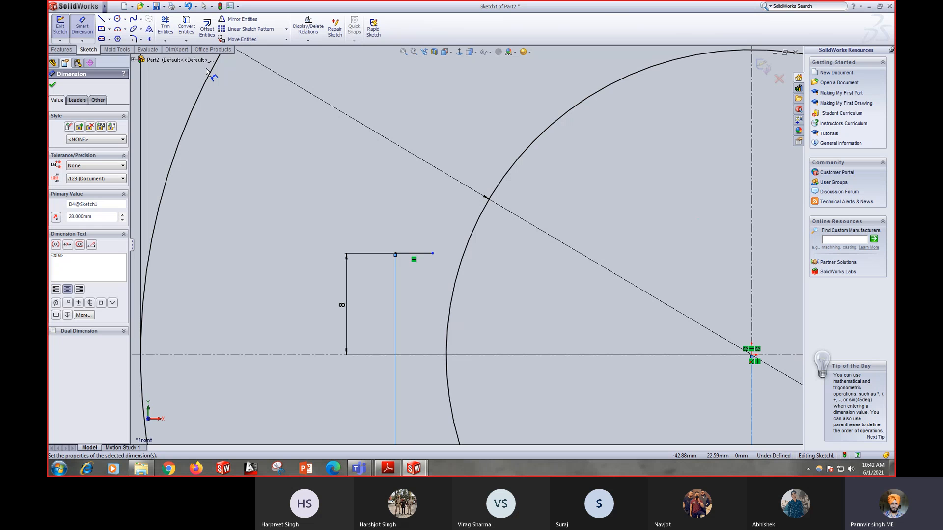
click(165, 40)
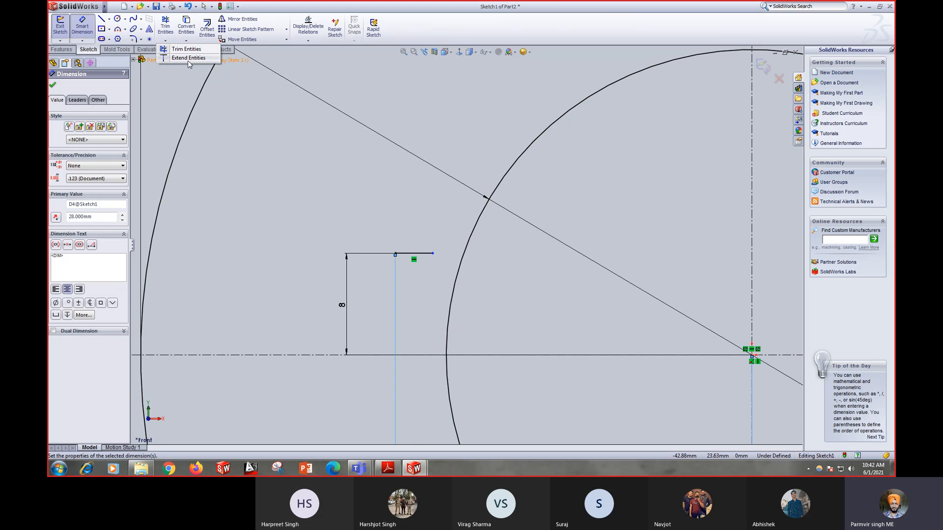
click(188, 59)
click(426, 255)
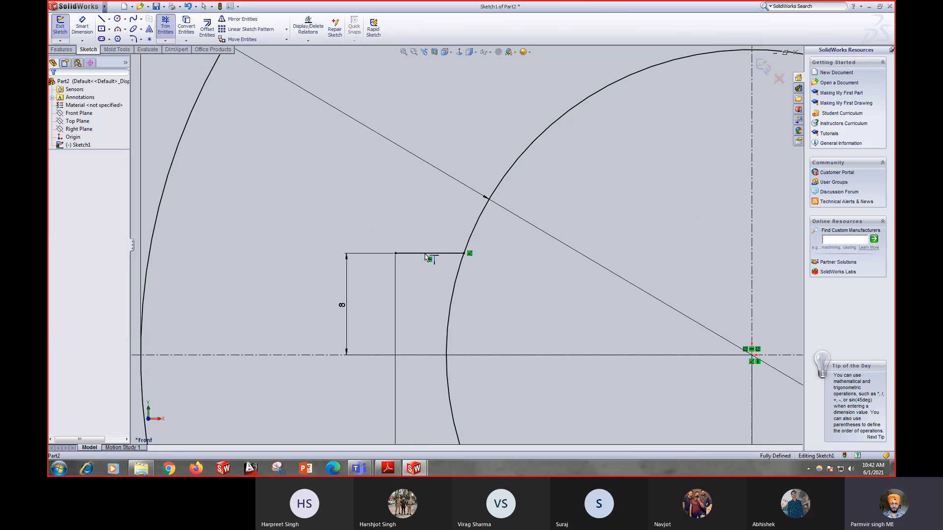
scroll(486, 308, up, 5)
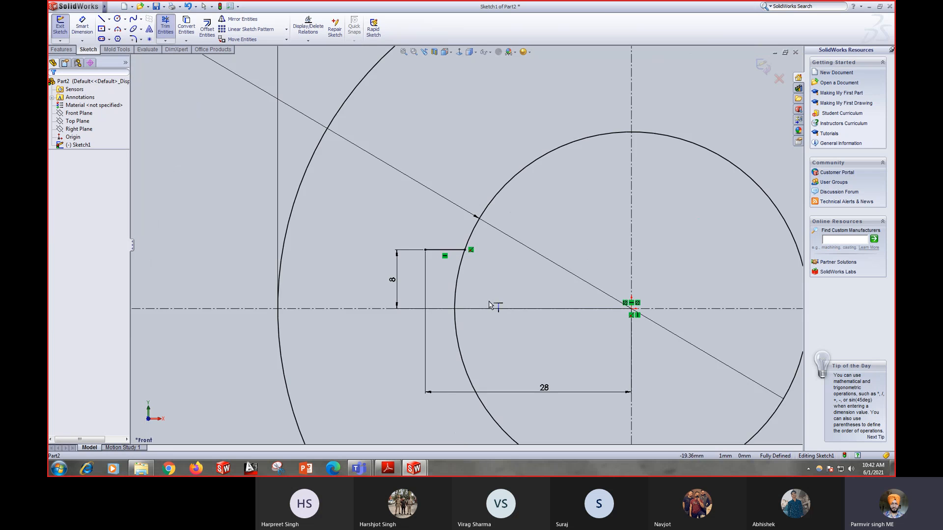
key(Escape)
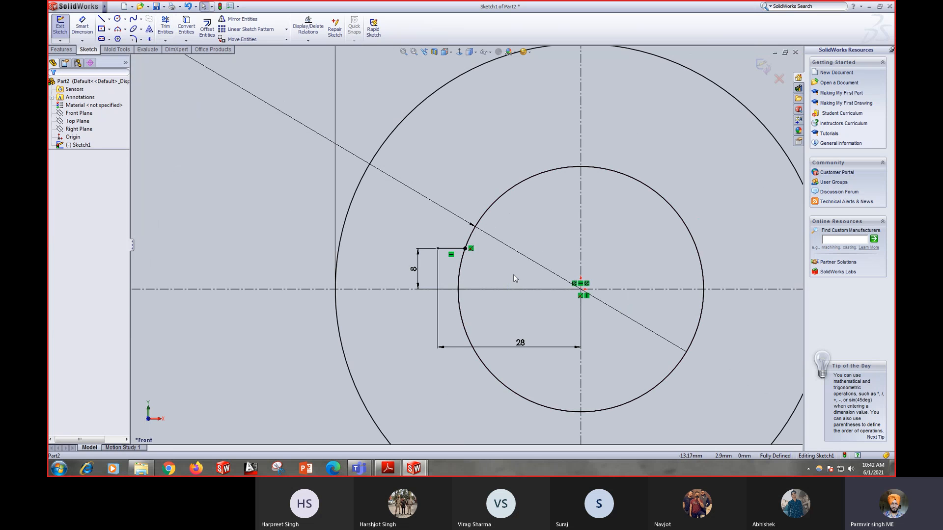
Step: Trim the inner circle, keeping only the upper-left arc between the short line and the vertical centreline
scroll(464, 248, up, 1)
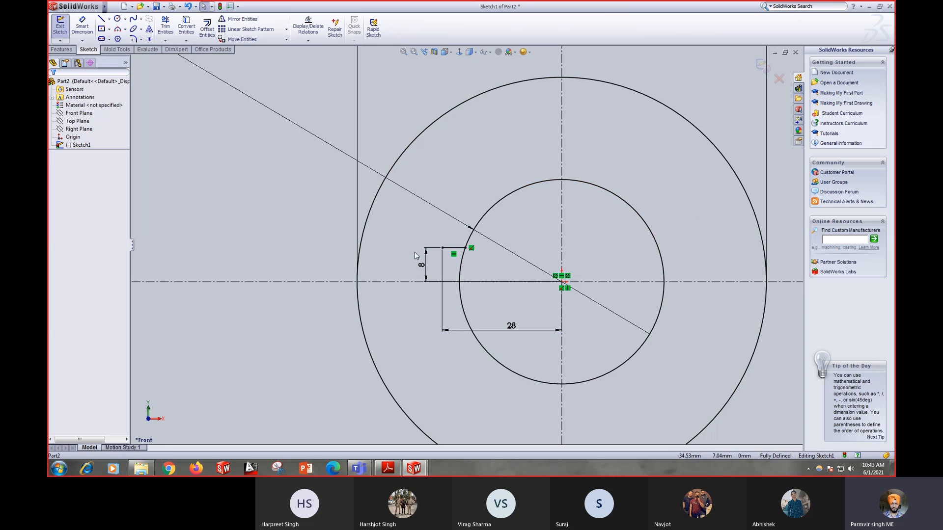
click(165, 25)
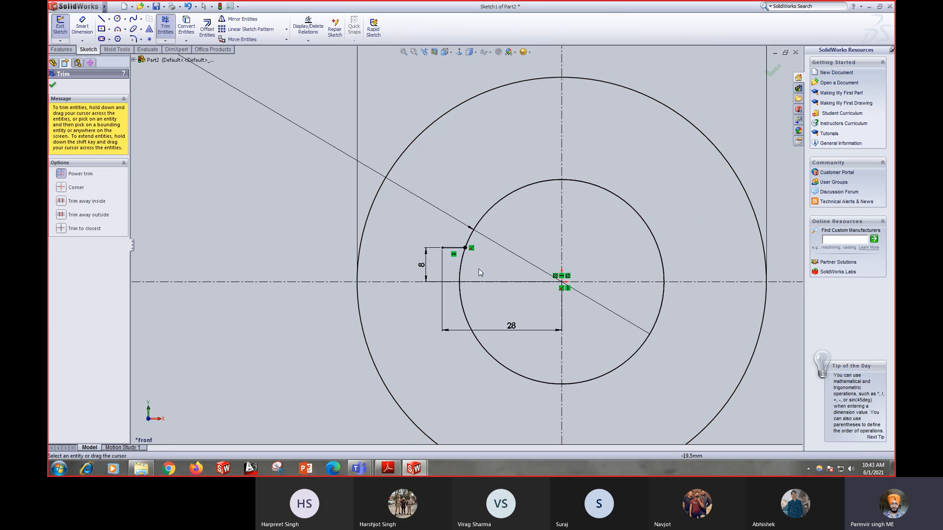
mouse_move(478, 269)
mouse_down()
mouse_move(457, 266)
mouse_move(462, 308)
mouse_move(652, 379)
mouse_move(630, 263)
mouse_move(658, 199)
mouse_move(601, 181)
mouse_up()
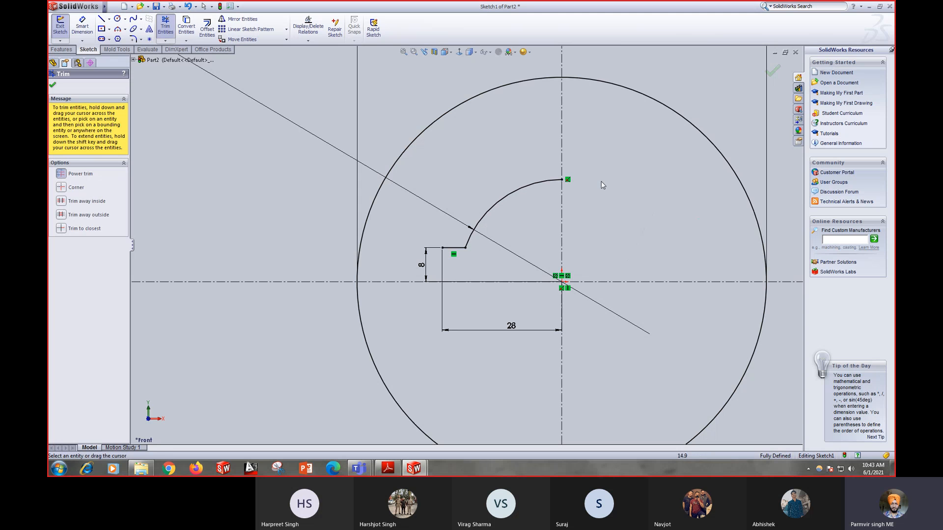
key(Escape)
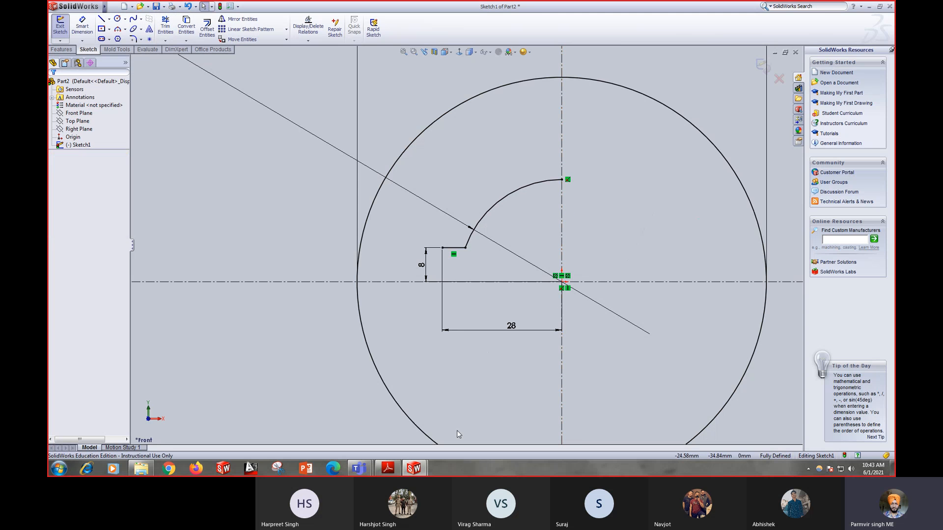
Step: Check the cap drawing in Adobe Reader and, in SolidWorks, sketch a vertical line about 14 mm up from the short line's left endpoint
click(387, 469)
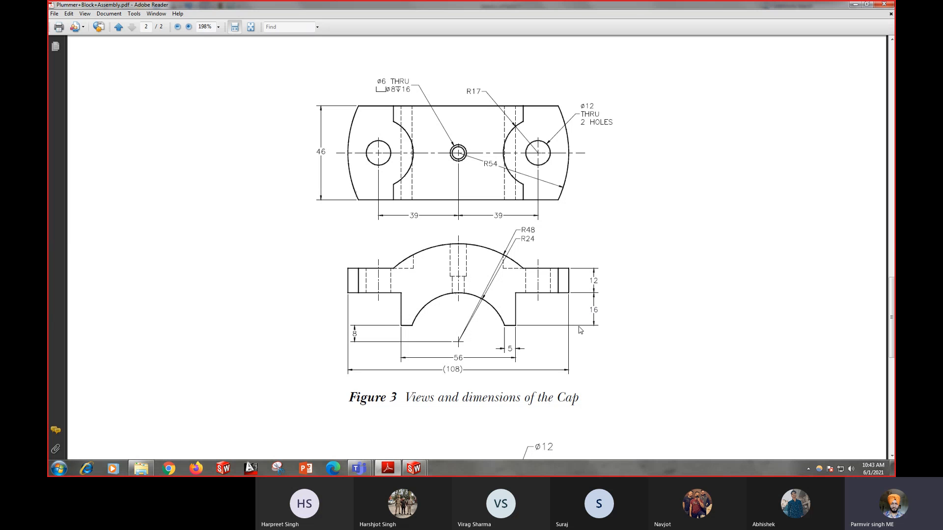
mouse_move(403, 469)
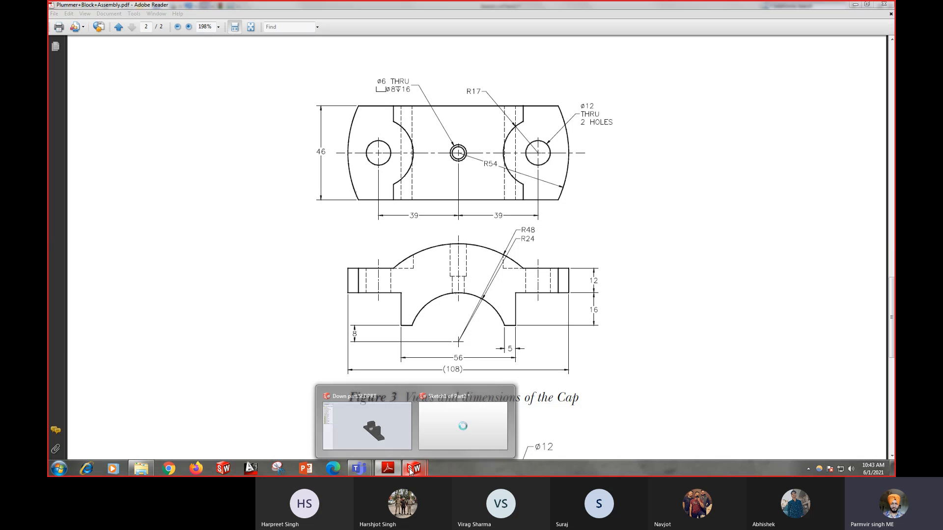
click(459, 418)
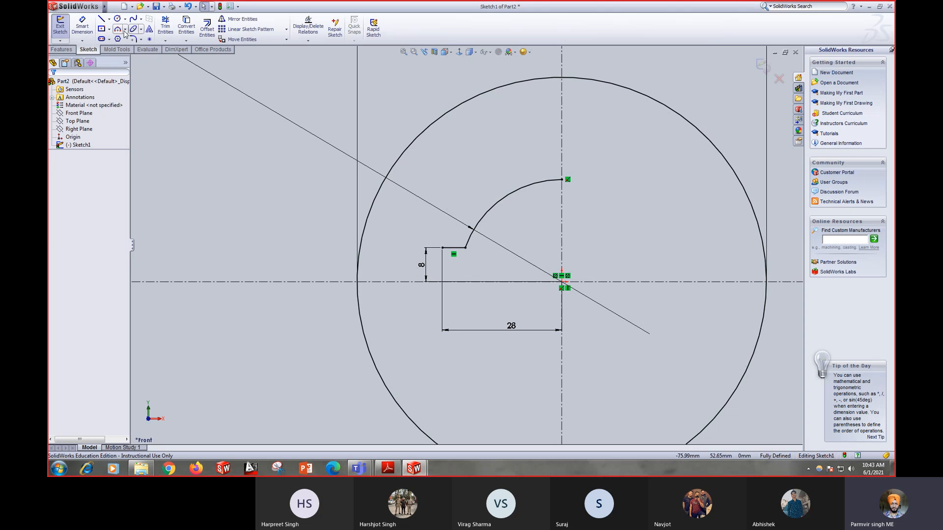
click(101, 19)
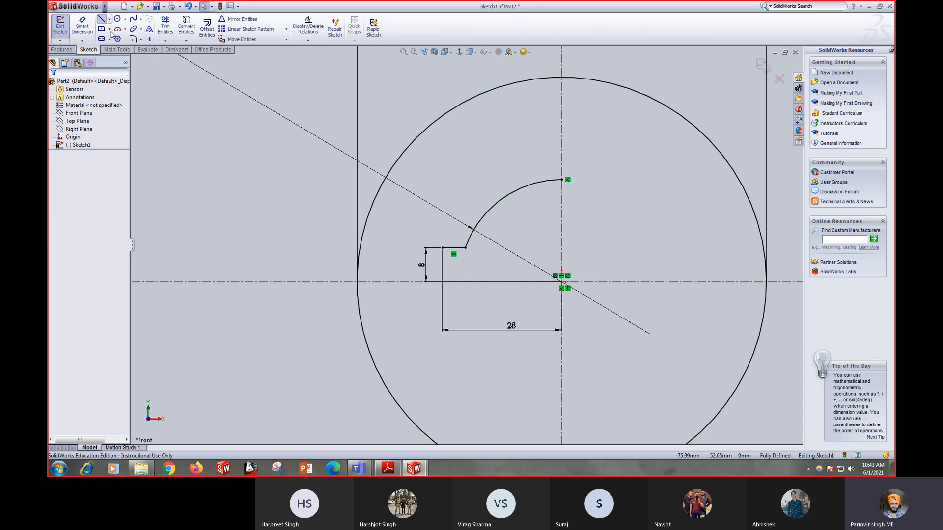
click(443, 248)
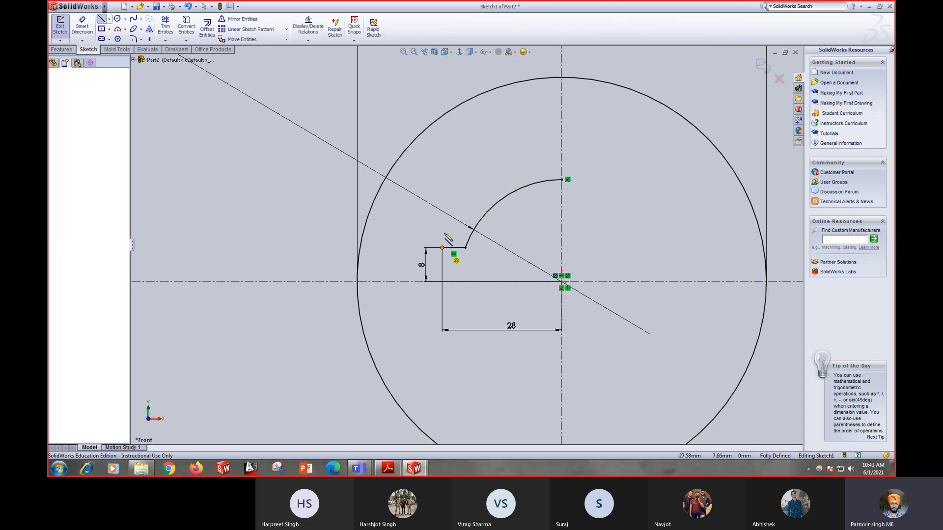
click(442, 189)
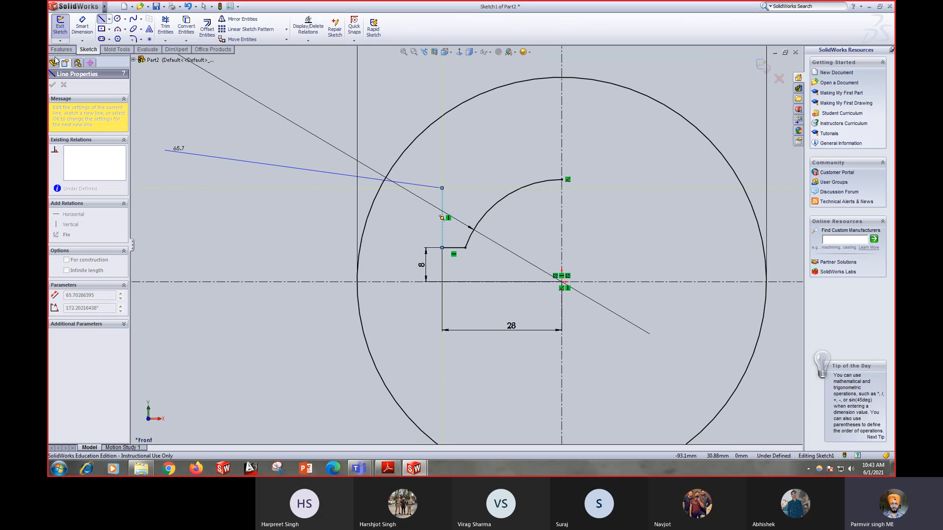
Step: Dimension the new vertical line's length and set it to 16 mm
click(80, 28)
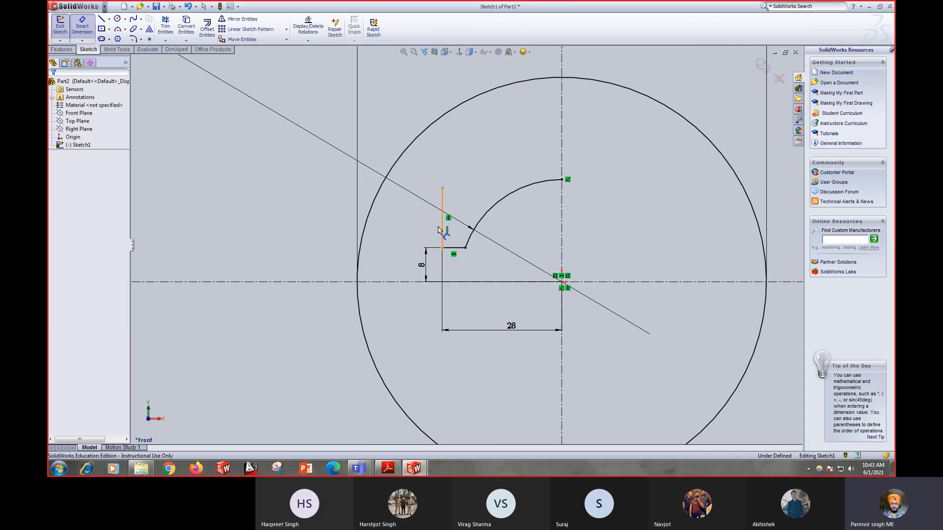
click(443, 230)
click(401, 233)
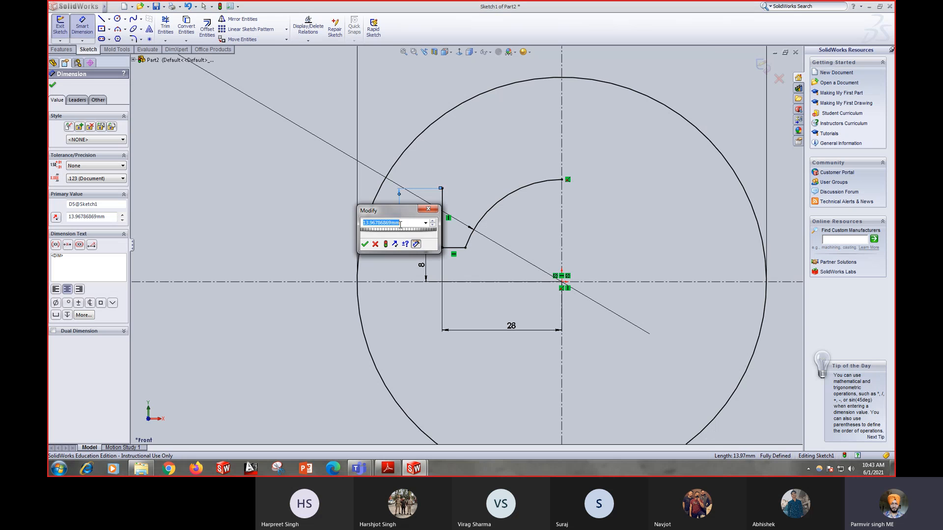
text(16)
key(Return)
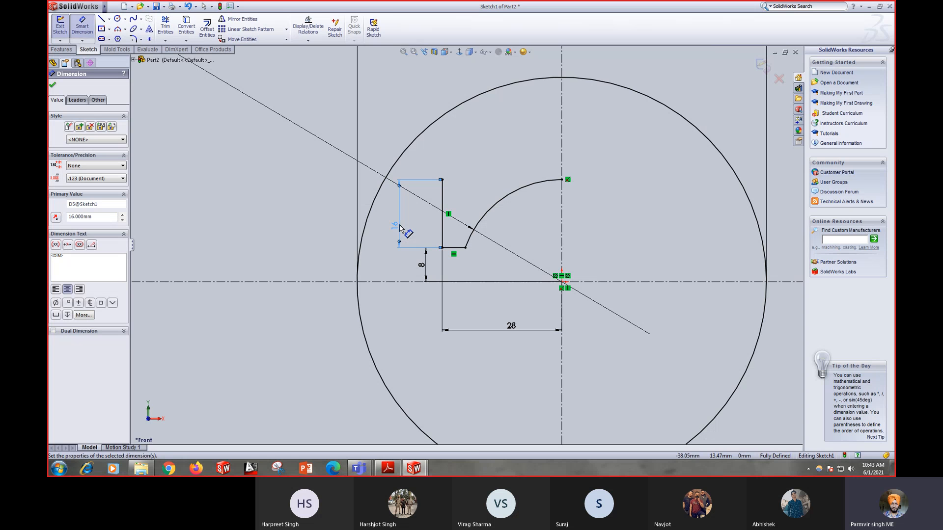
Step: Check the cap drawing in Adobe Reader and, in SolidWorks, trim the outer circle to the arc between the flange's upper line and the vertical centreline
click(388, 469)
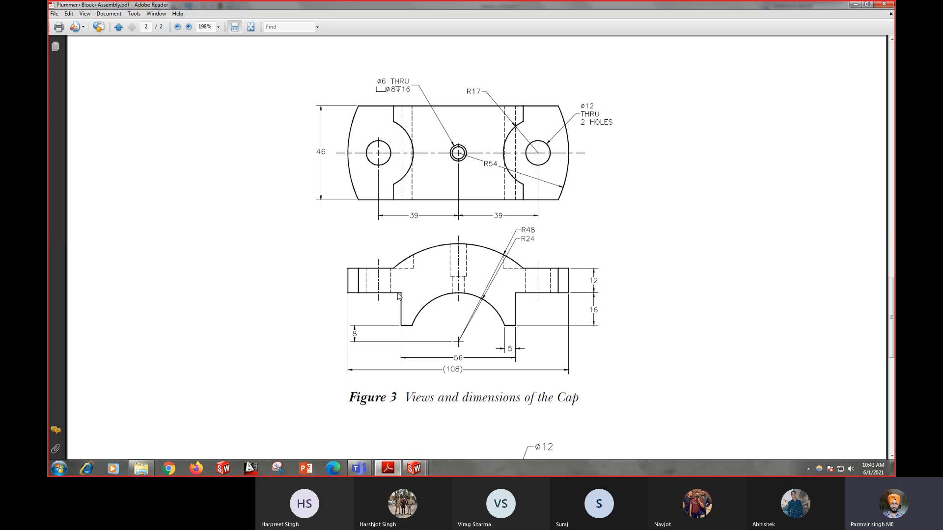
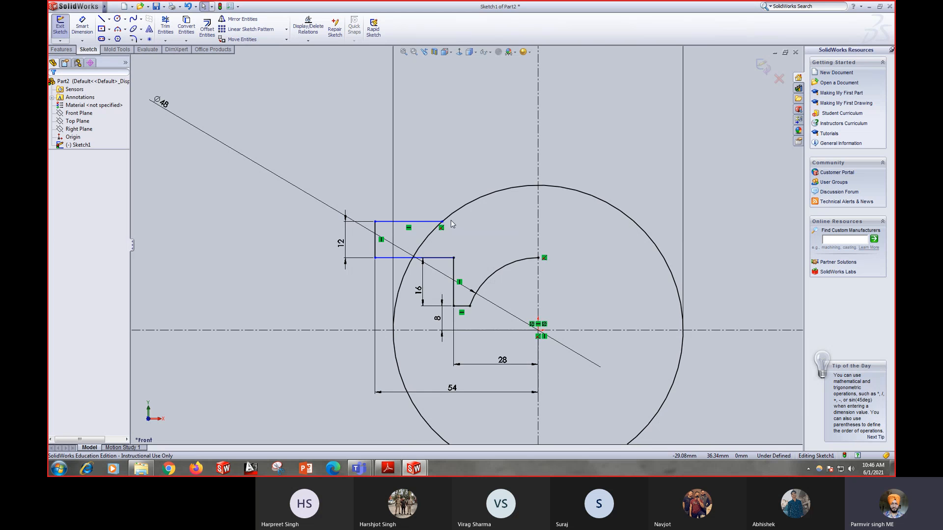
scroll(450, 220, down, 2)
scroll(450, 220, up, 2)
scroll(452, 220, down, 2)
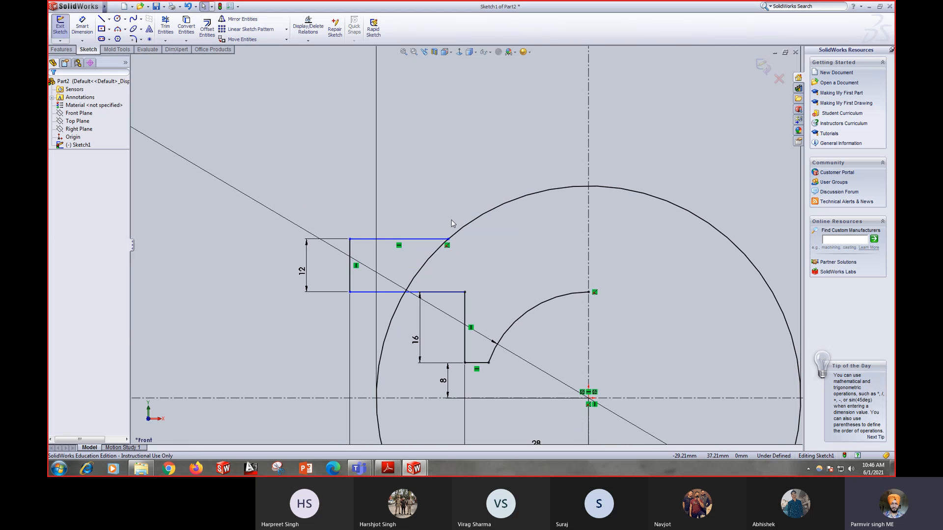
scroll(452, 223, up, 2)
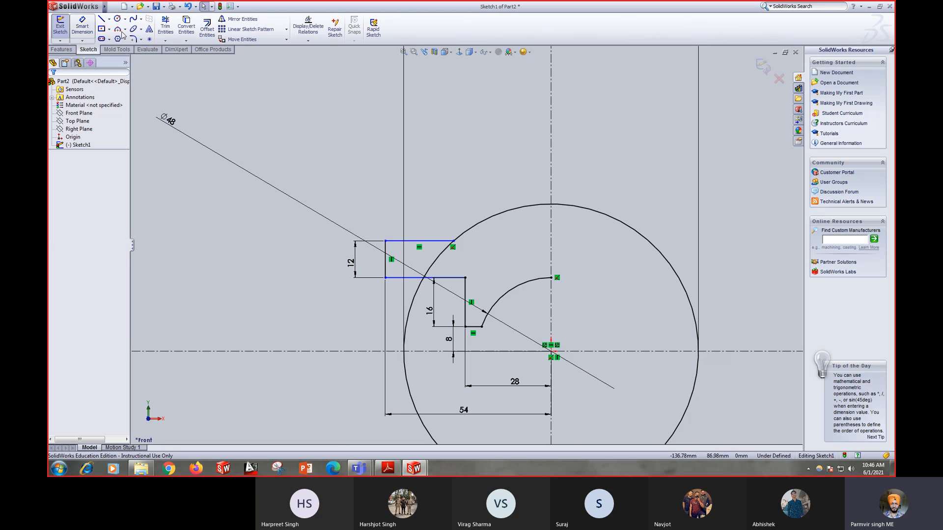
click(166, 27)
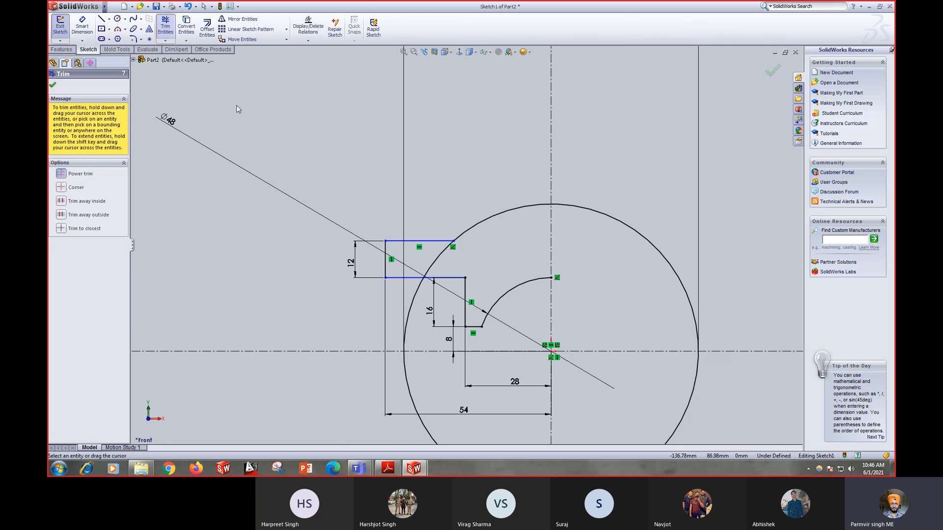
click(436, 260)
click(412, 317)
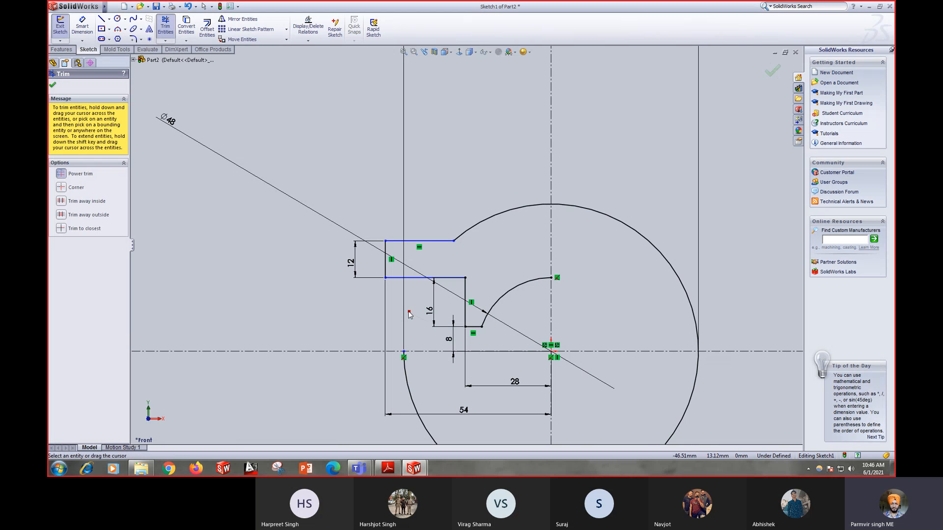
click(599, 213)
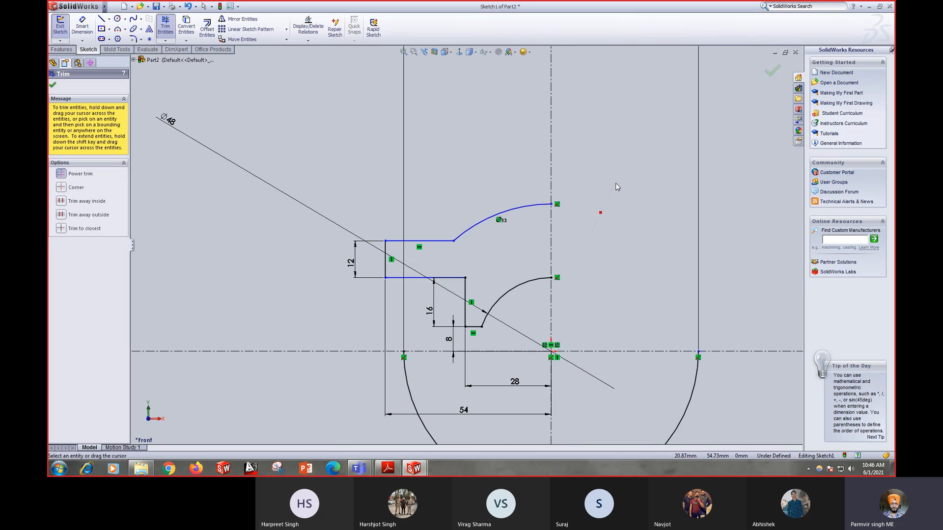
scroll(660, 398, down, 4)
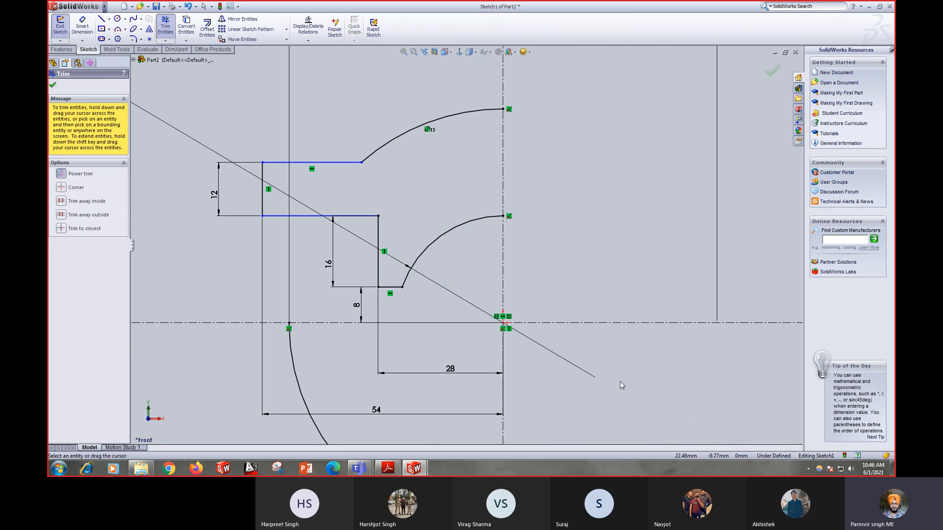
scroll(536, 352, up, 6)
drag(452, 297, 436, 353)
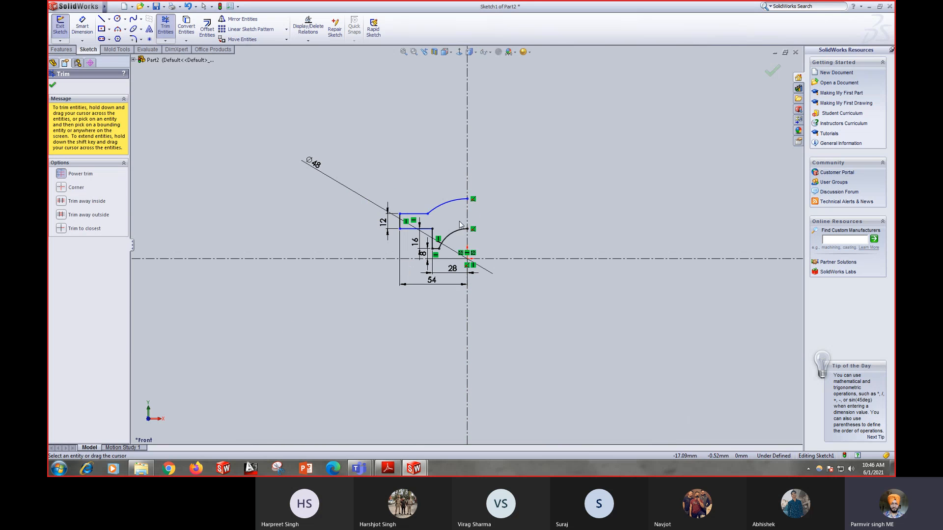
scroll(493, 231, down, 5)
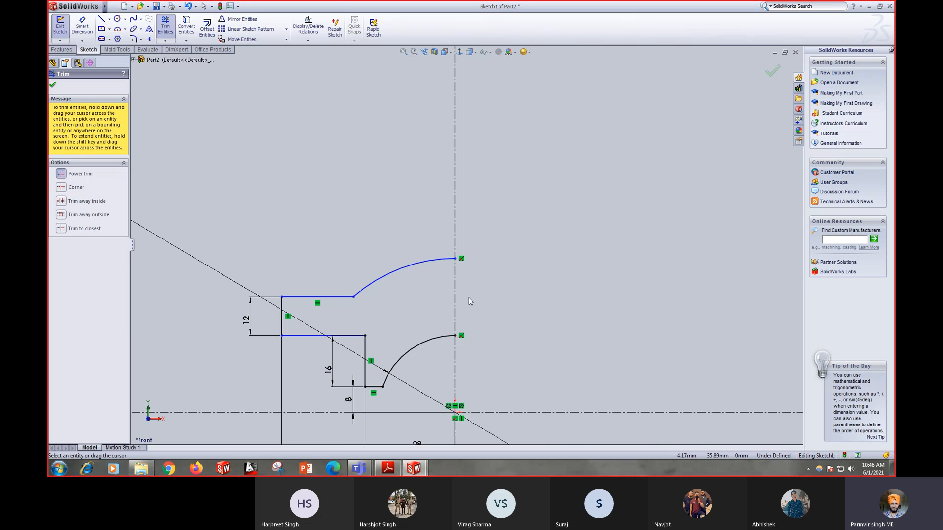
scroll(469, 301, up, 3)
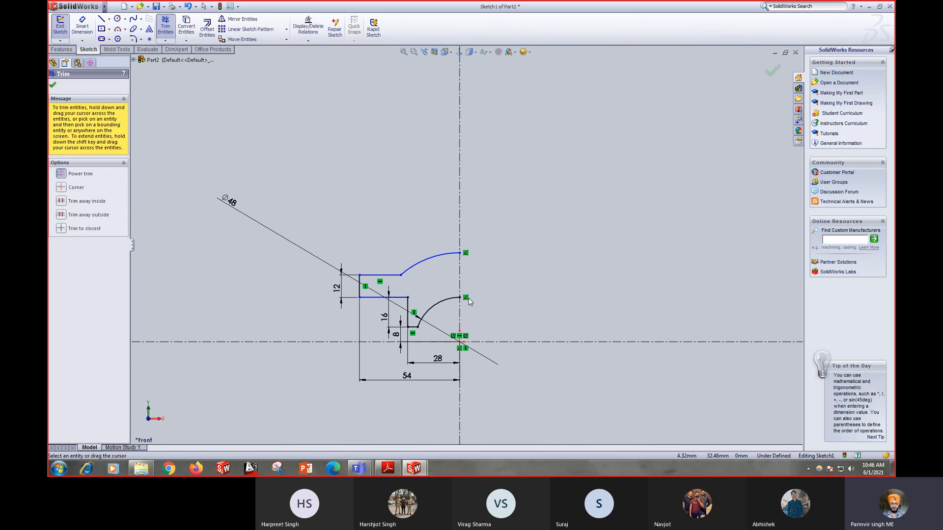
scroll(415, 328, down, 2)
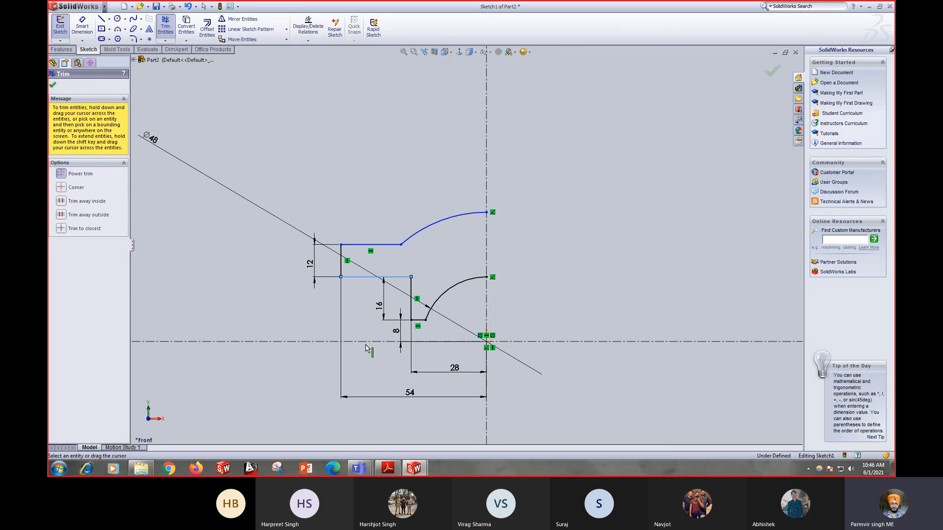
click(82, 27)
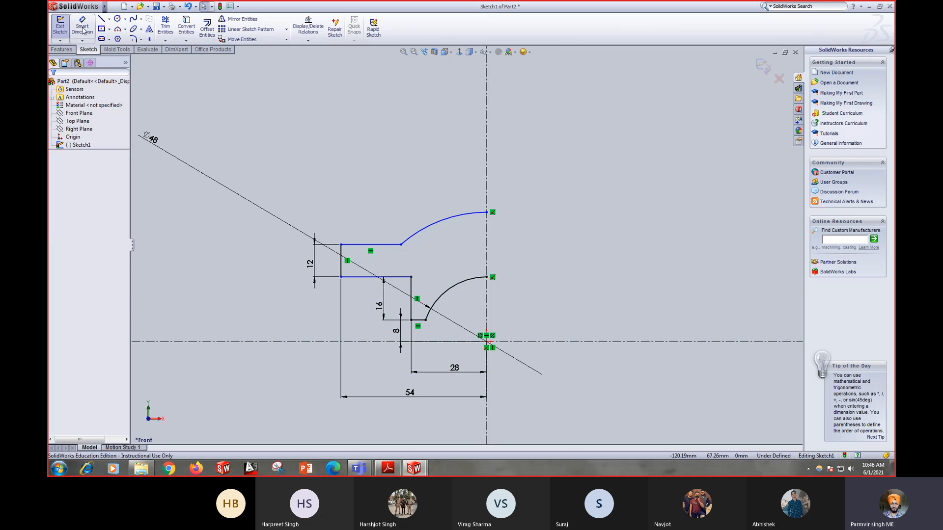
click(363, 341)
click(373, 277)
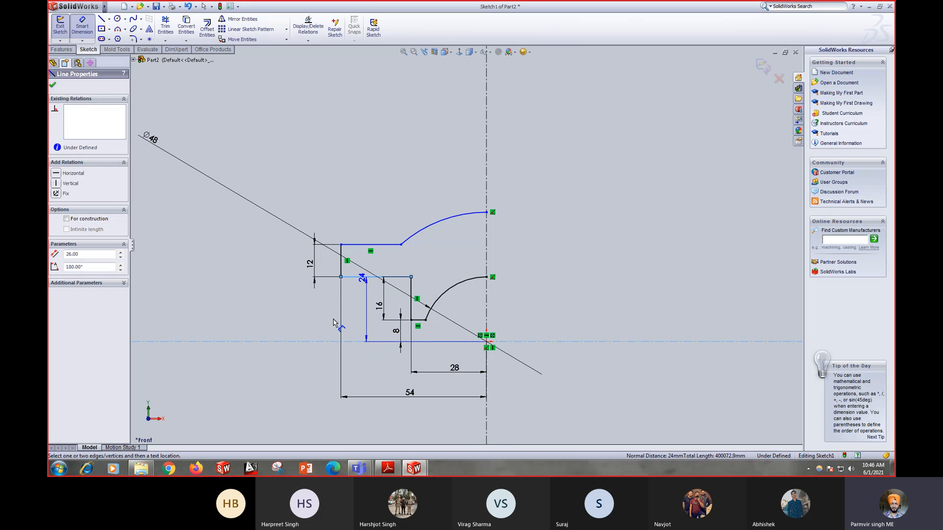
click(333, 334)
key(Escape)
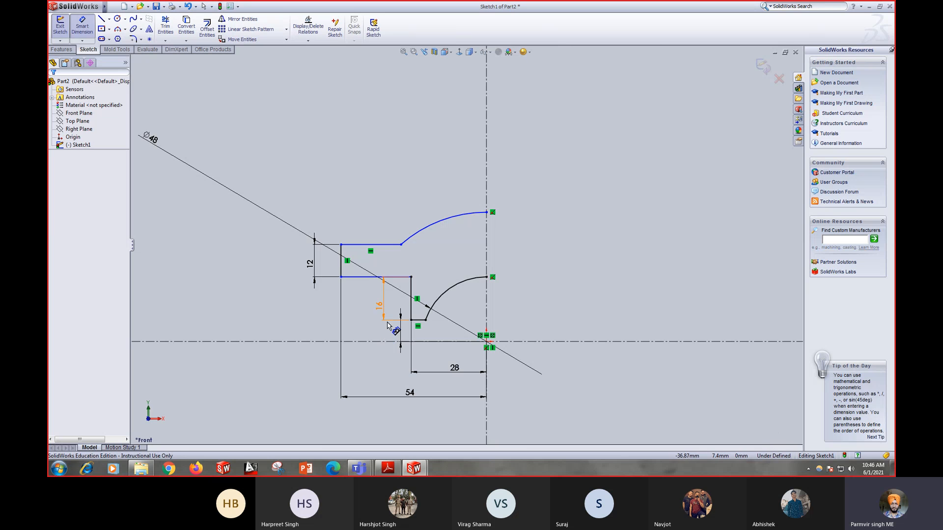
Step: Dimension the outer arc's radius at 48 mm
scroll(397, 295, down, 2)
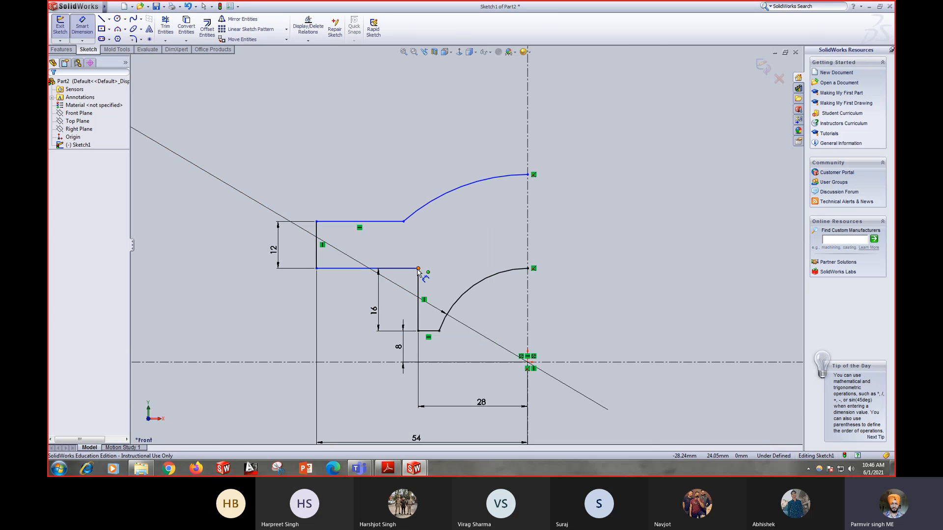
scroll(405, 273, down, 2)
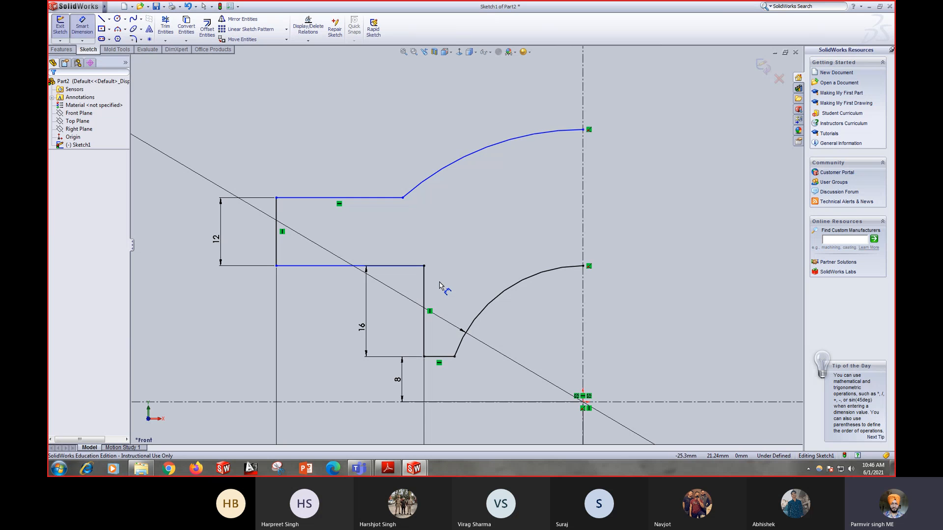
scroll(439, 286, up, 5)
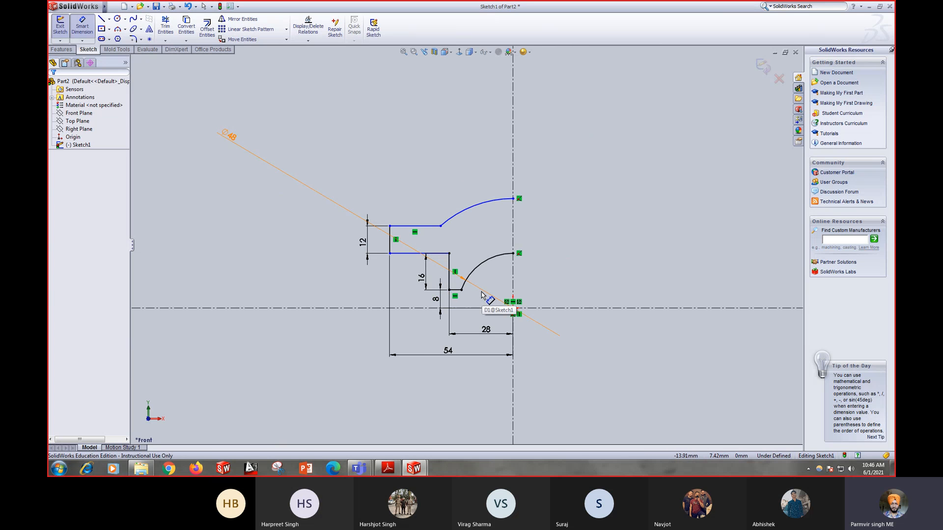
click(464, 212)
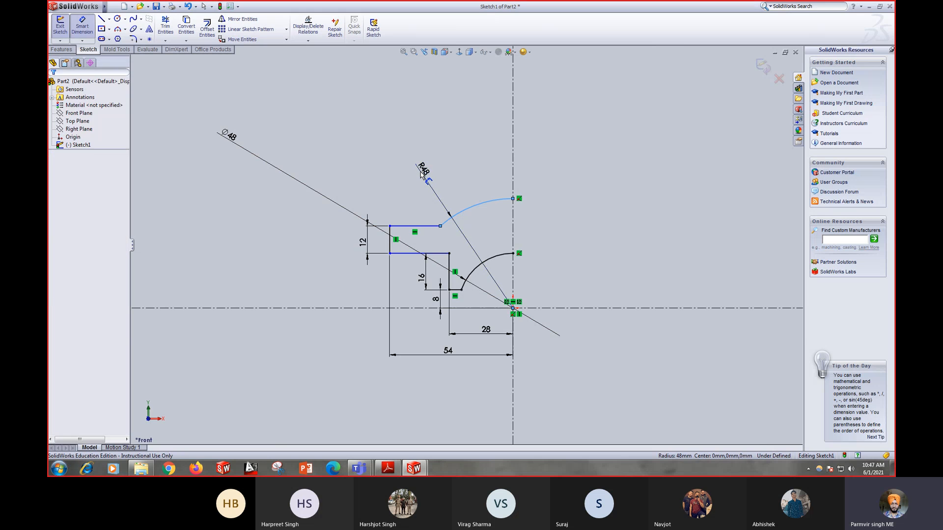
click(421, 173)
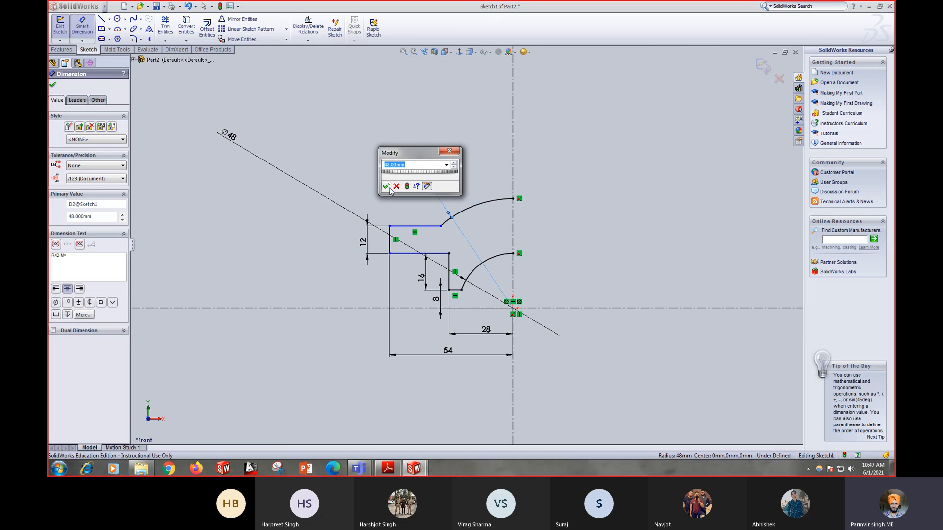
click(386, 186)
Step: Dimension the length of the flange's lower horizontal line at 26 mm and leave the dimension tool
scroll(482, 252, down, 3)
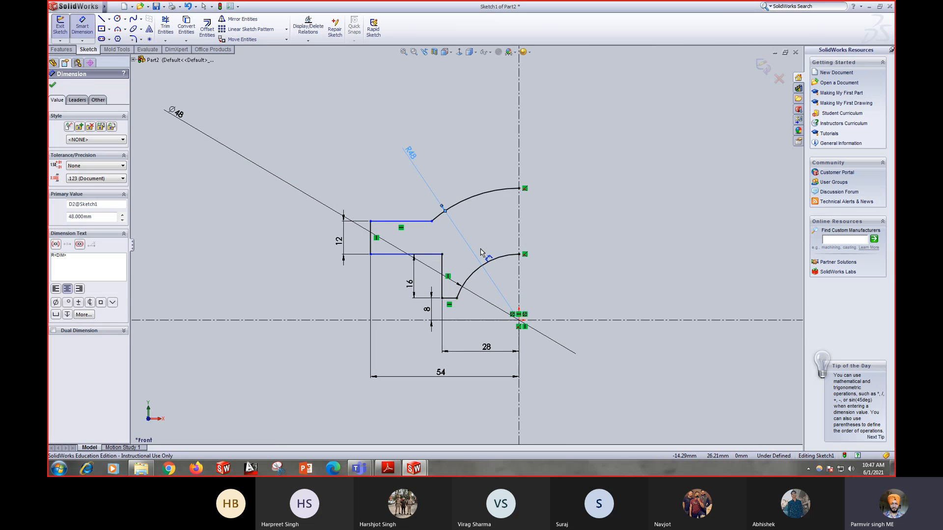
click(410, 255)
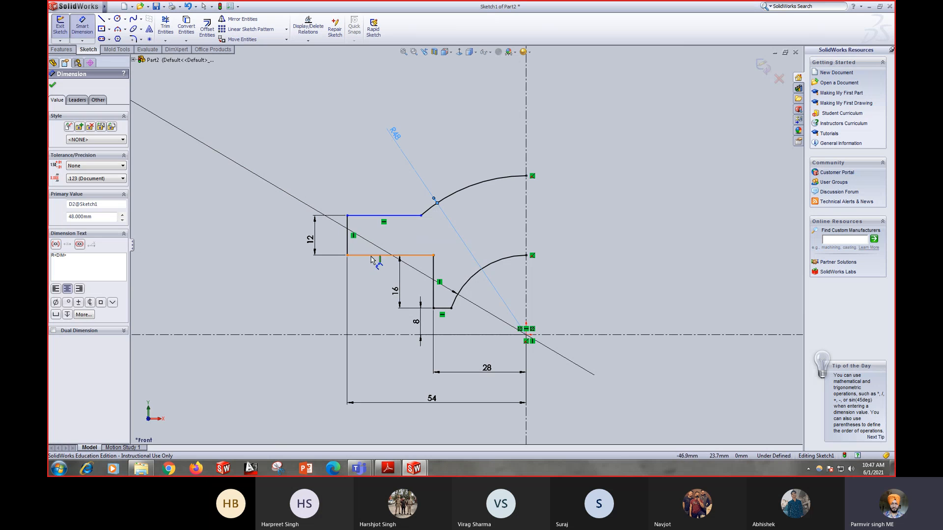
click(385, 364)
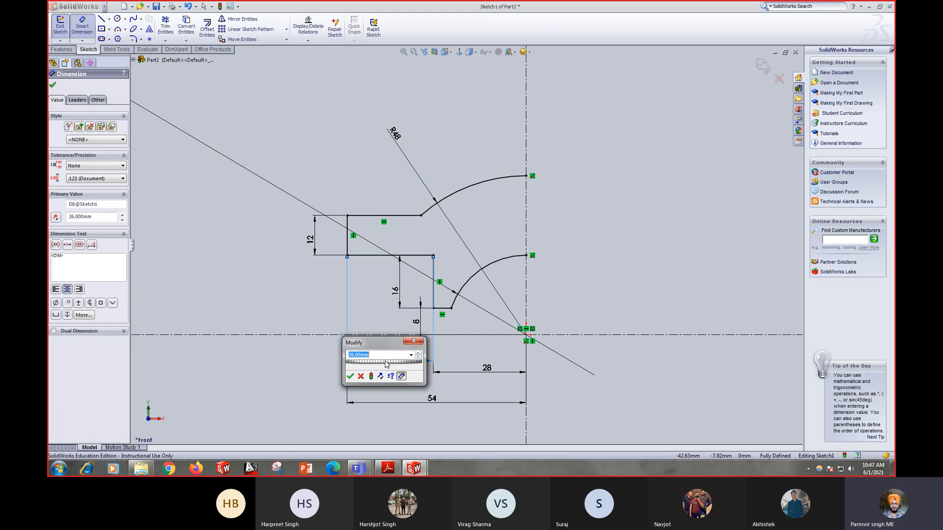
click(351, 376)
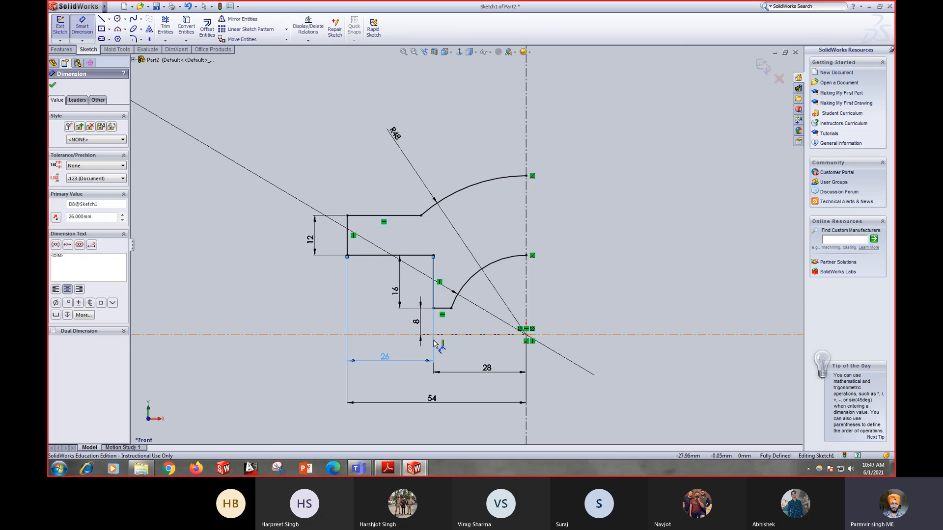
key(Escape)
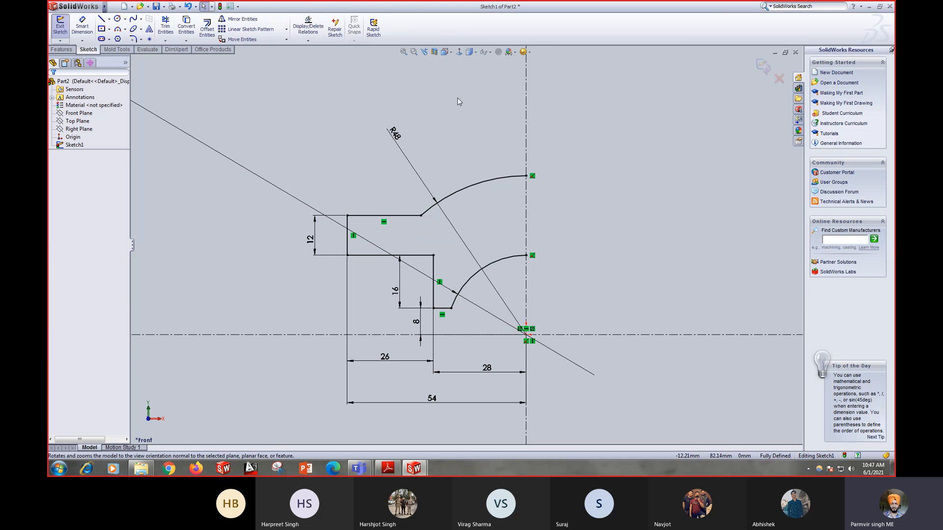
Step: Check the cap drawing in Adobe Reader and, in SolidWorks, mirror both arcs and all five profile lines about the vertical centreline, keeping the originals
key(alt+Tab)
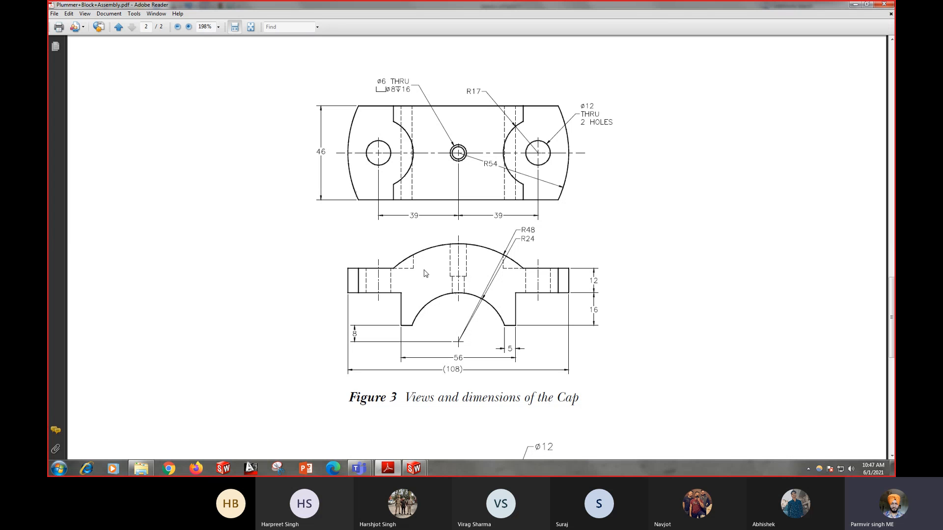
mouse_move(420, 473)
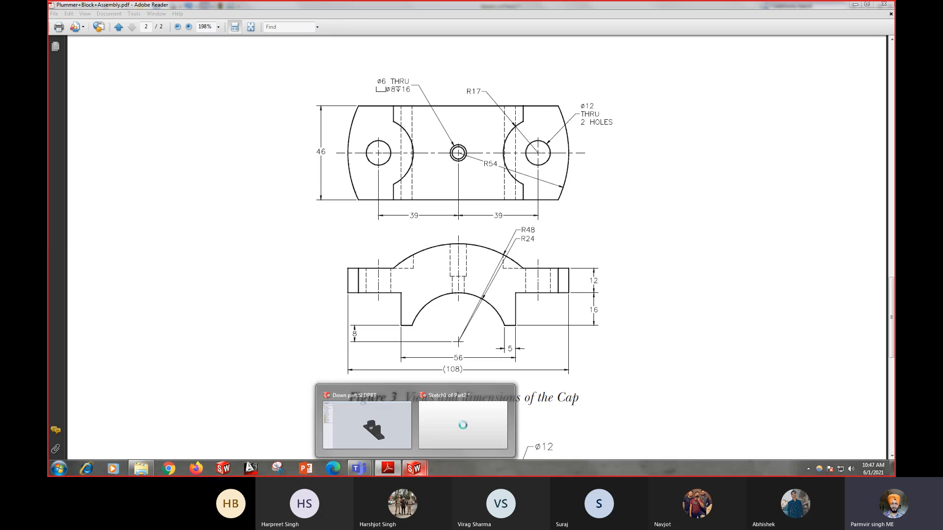
click(462, 427)
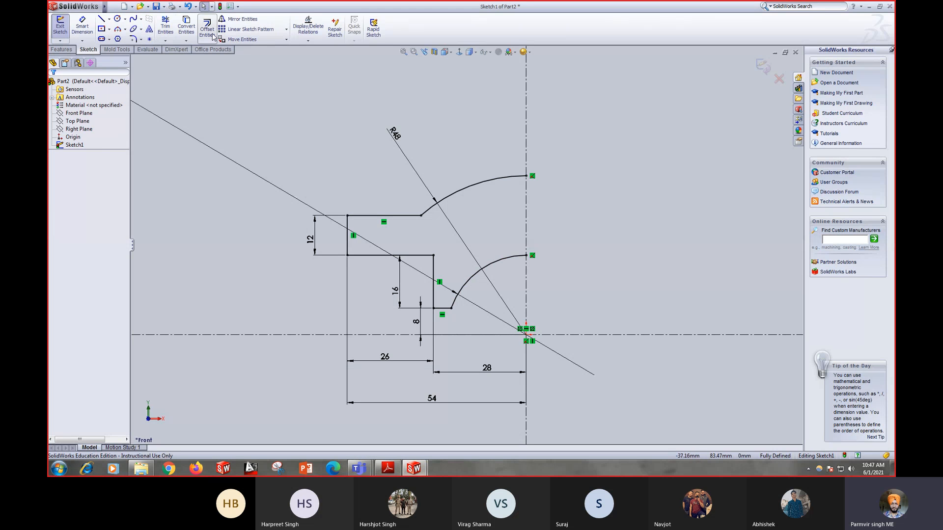
click(240, 18)
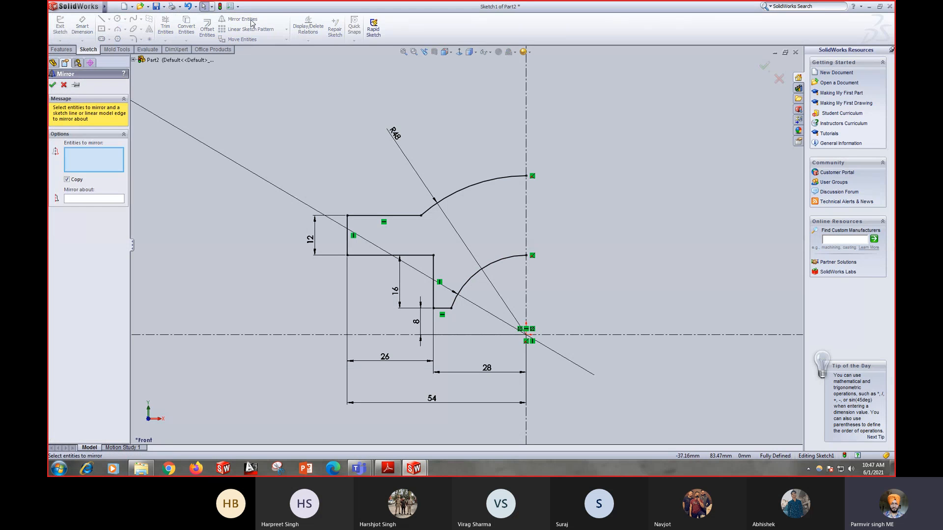
click(479, 188)
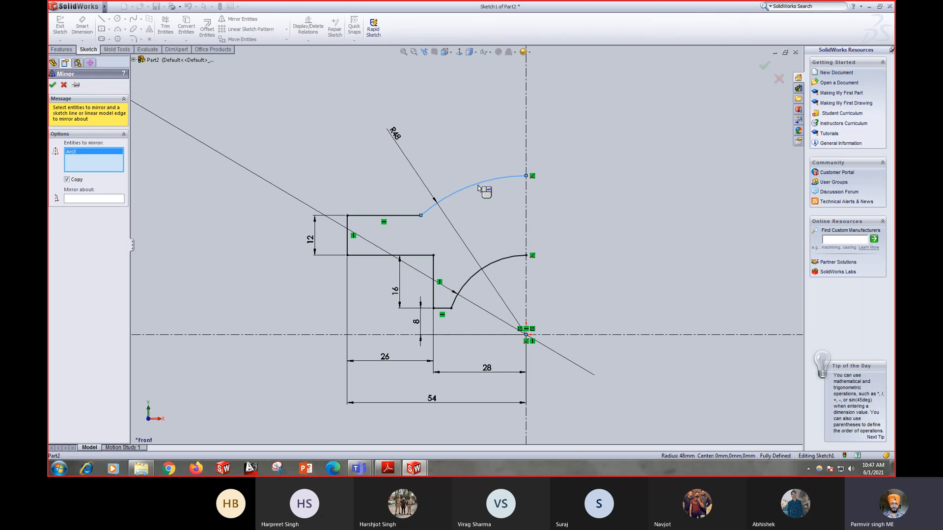
click(500, 266)
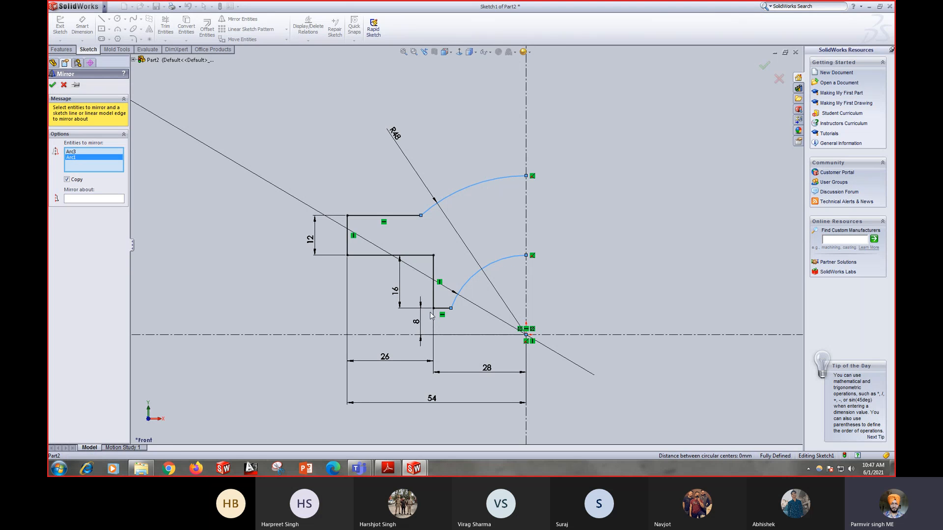
click(434, 301)
click(434, 294)
click(413, 255)
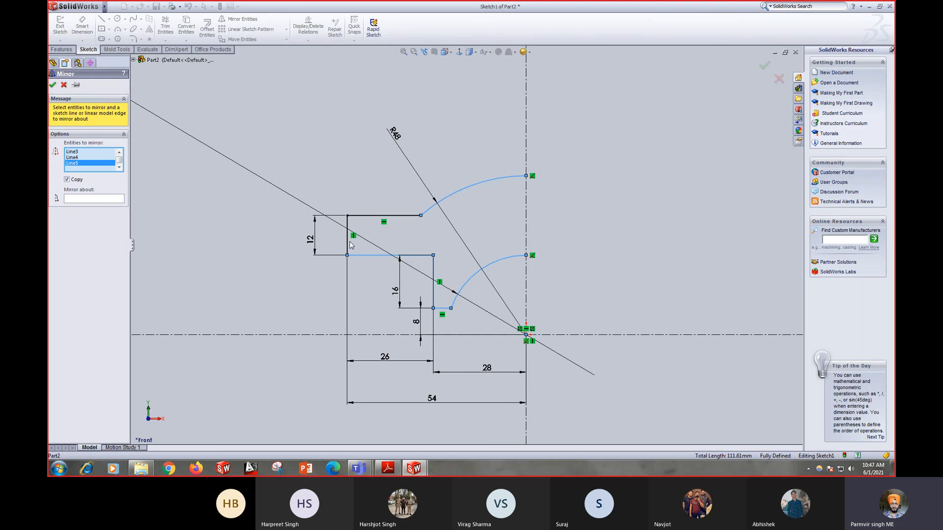
click(348, 236)
click(379, 217)
click(111, 199)
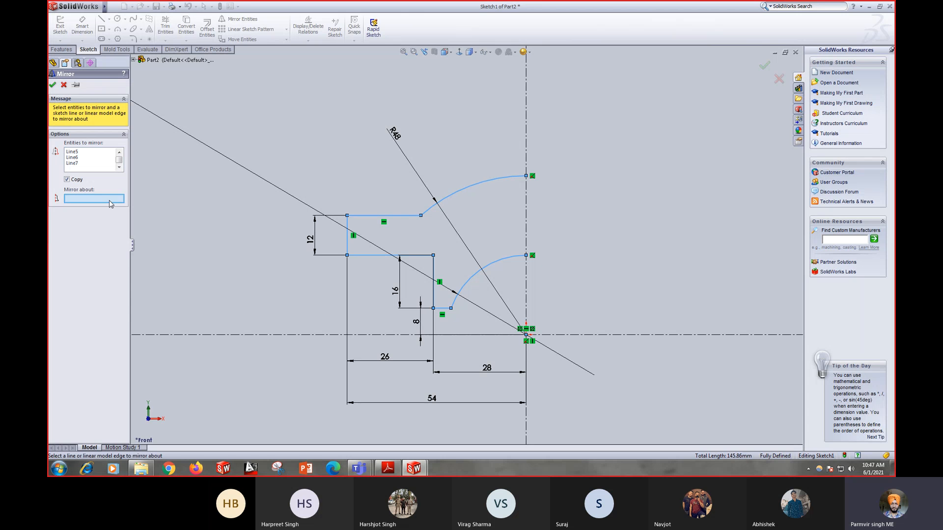
click(526, 221)
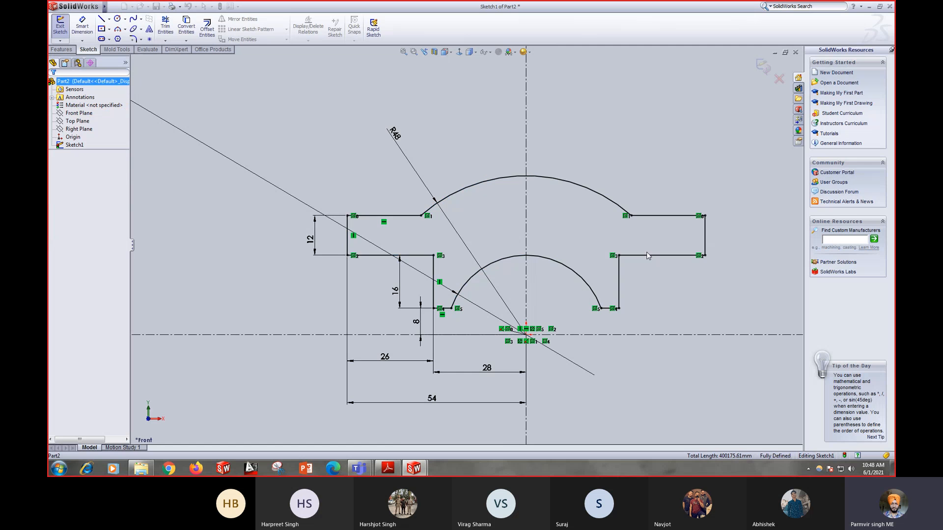
key(Return)
scroll(647, 274, up, 4)
scroll(547, 248, down, 6)
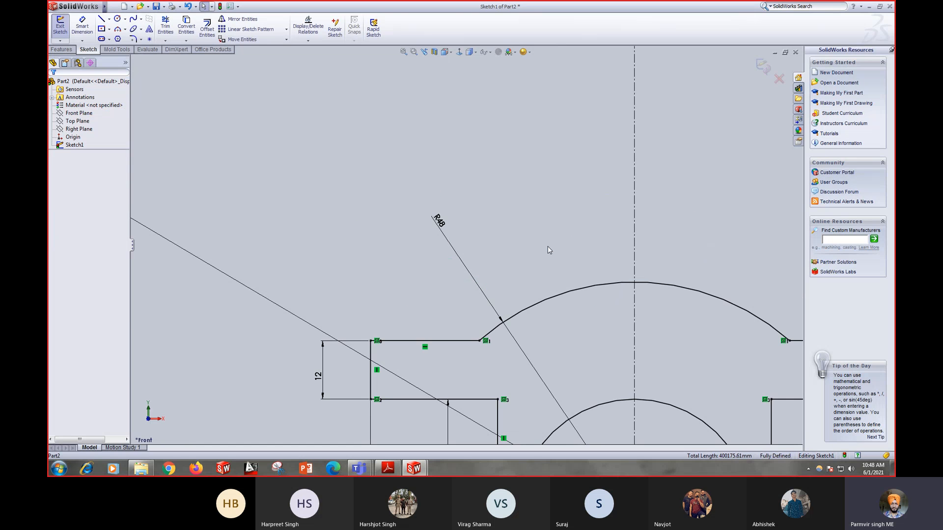
Step: Save the part with the mirrored cap sketch to the Desktop as "up"
scroll(641, 357, up, 3)
scroll(641, 357, up, 4)
scroll(550, 308, down, 3)
scroll(550, 304, up, 3)
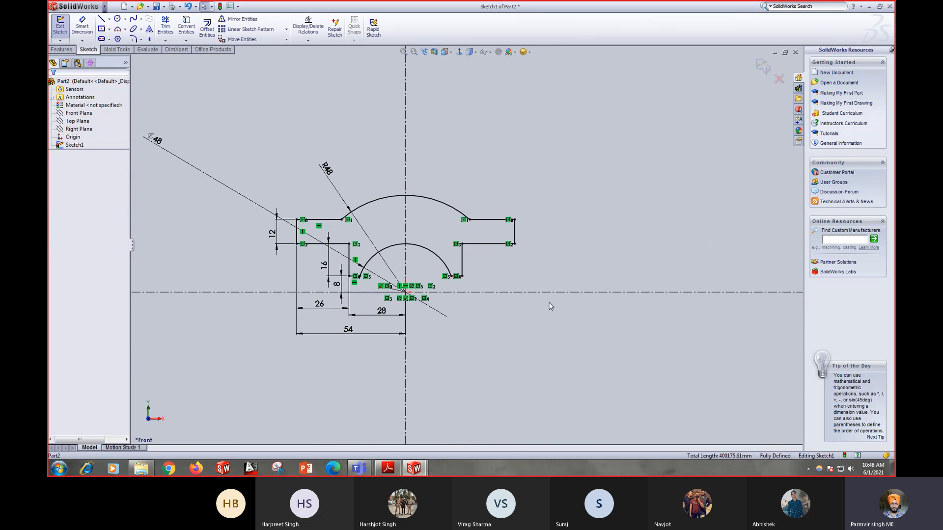
scroll(435, 242, down, 5)
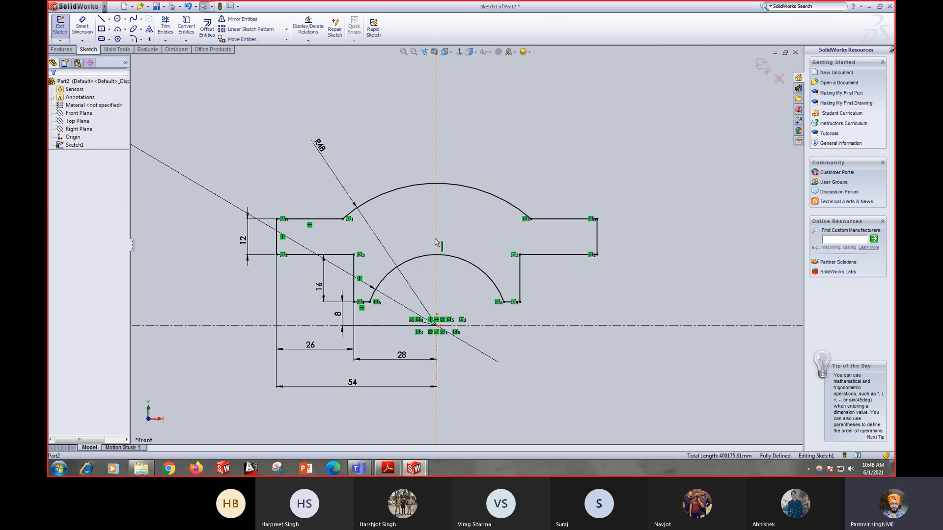
key(ctrl+s)
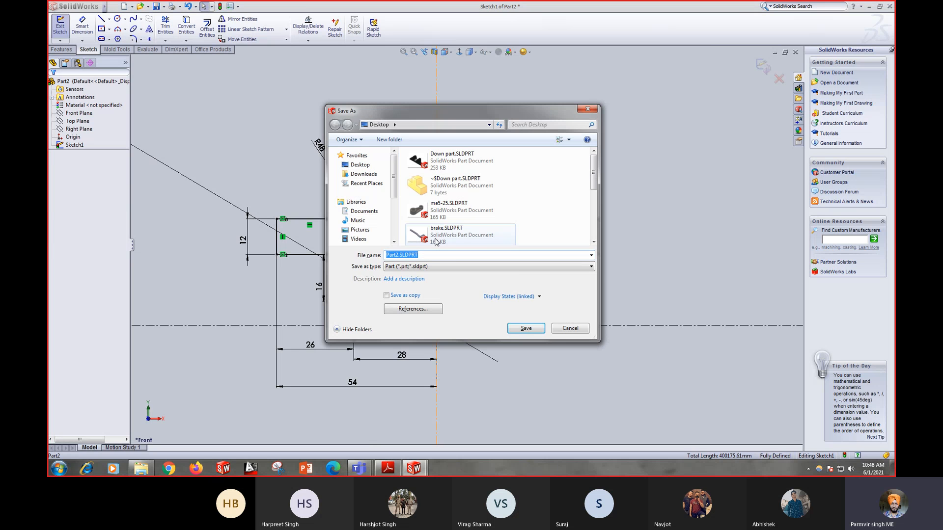
text(up)
key(Return)
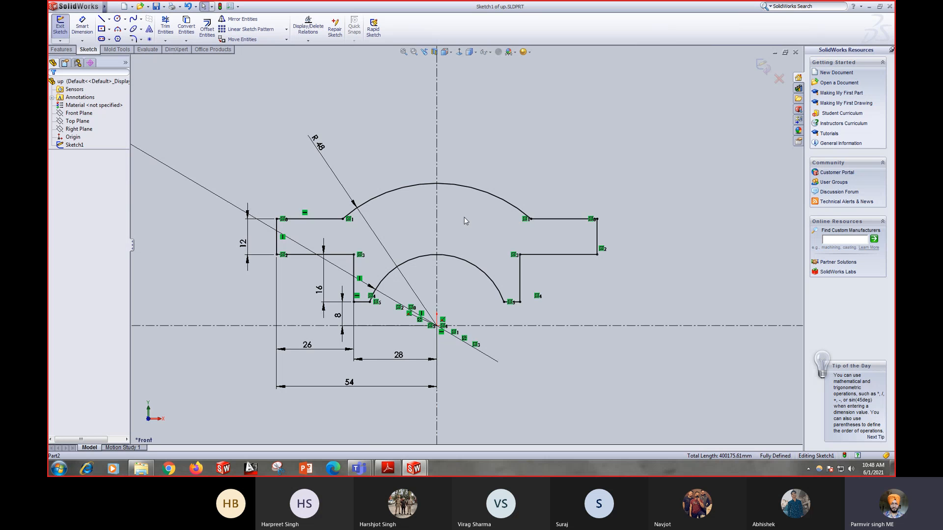
Step: Extrude the cap profile with the Mid Plane end condition to a depth of 46 mm, checking the depth on the drawing in Adobe Reader
middle_drag(464, 217, 462, 224)
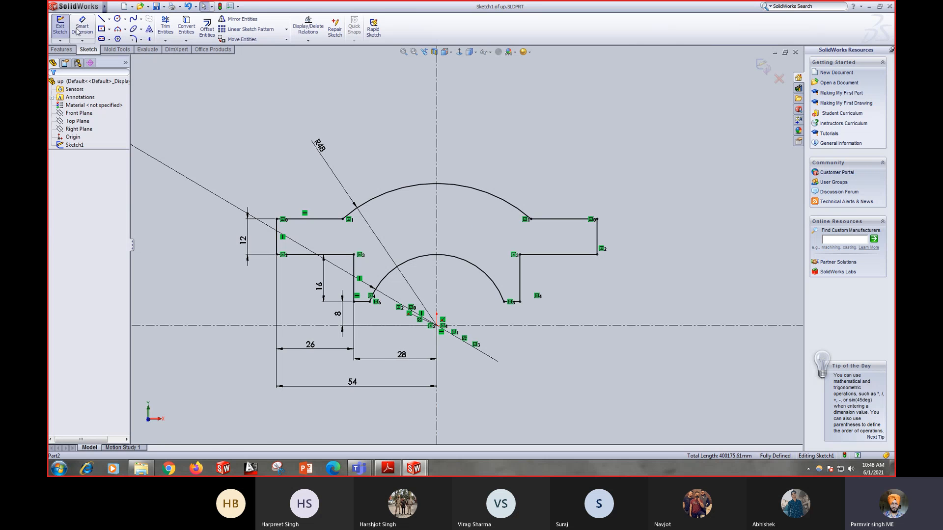
click(62, 49)
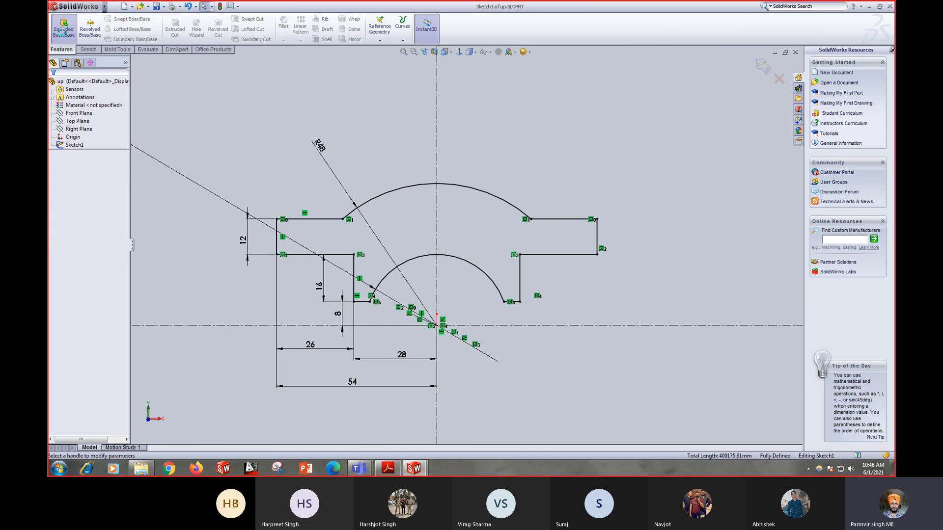
click(61, 30)
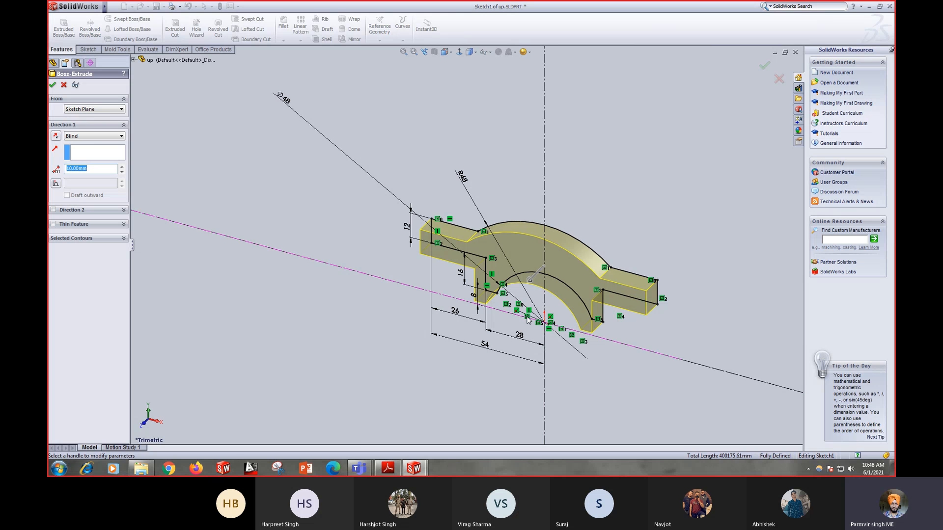
click(81, 137)
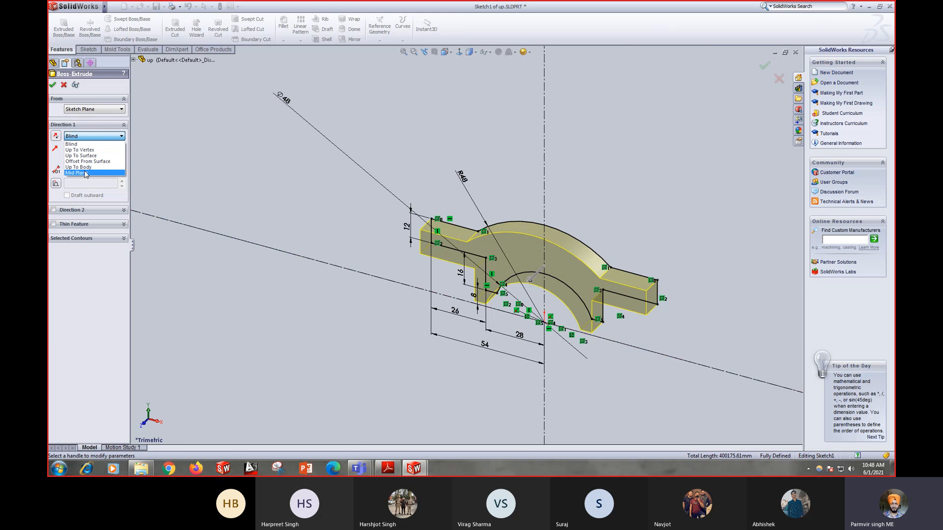
click(79, 173)
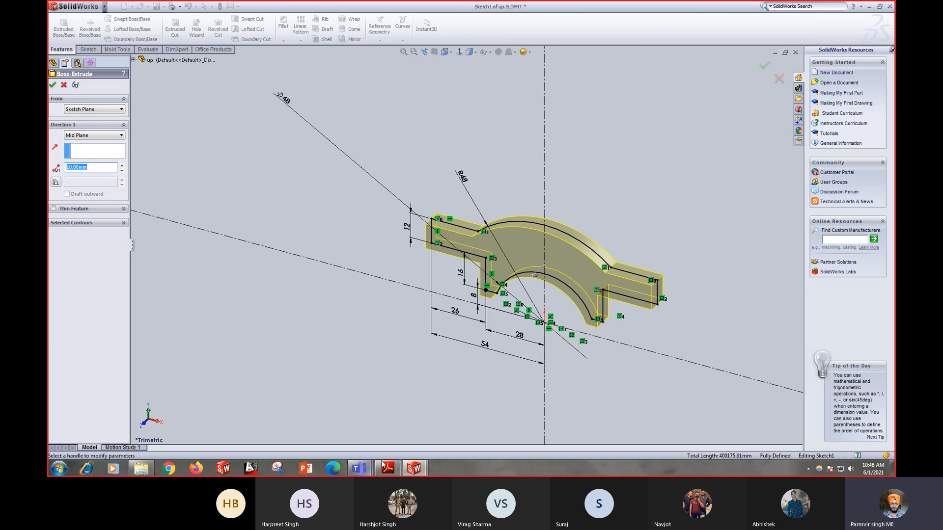
click(399, 470)
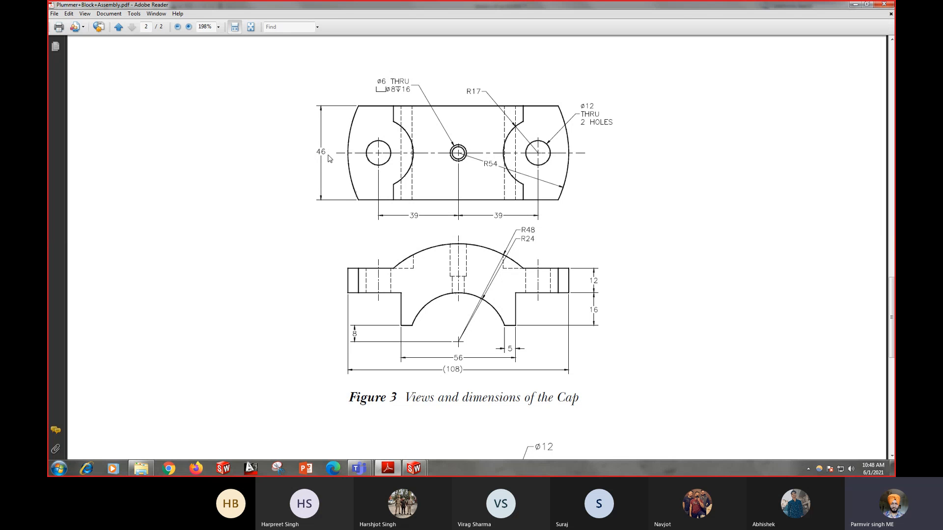
click(409, 471)
click(444, 412)
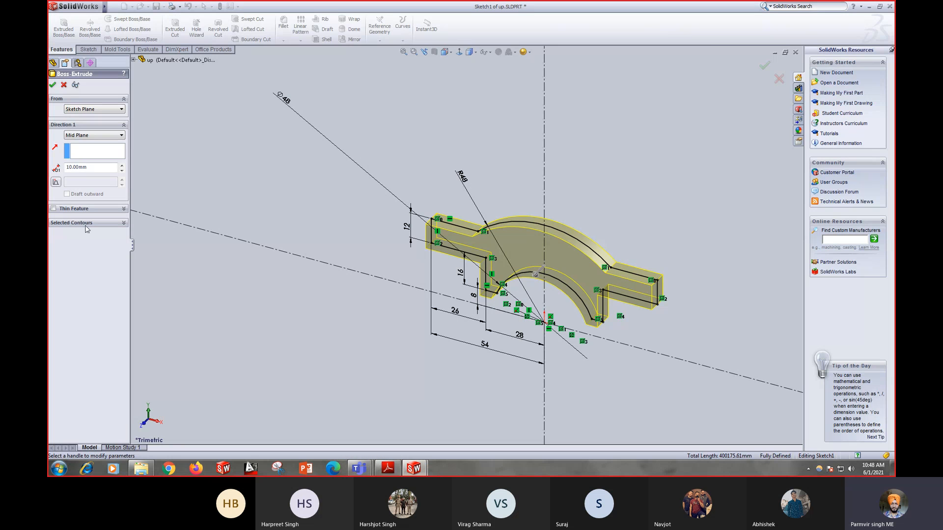
double_click(90, 168)
text(46)
key(Return)
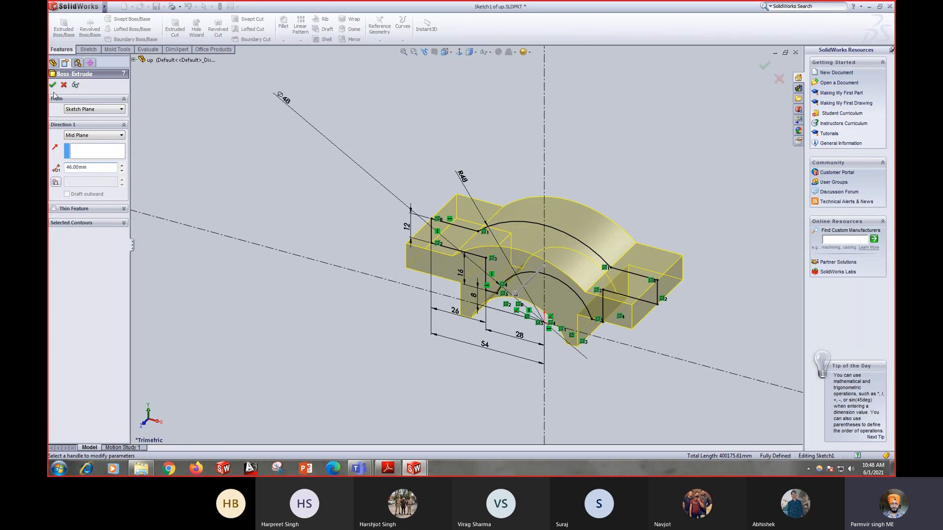
click(53, 85)
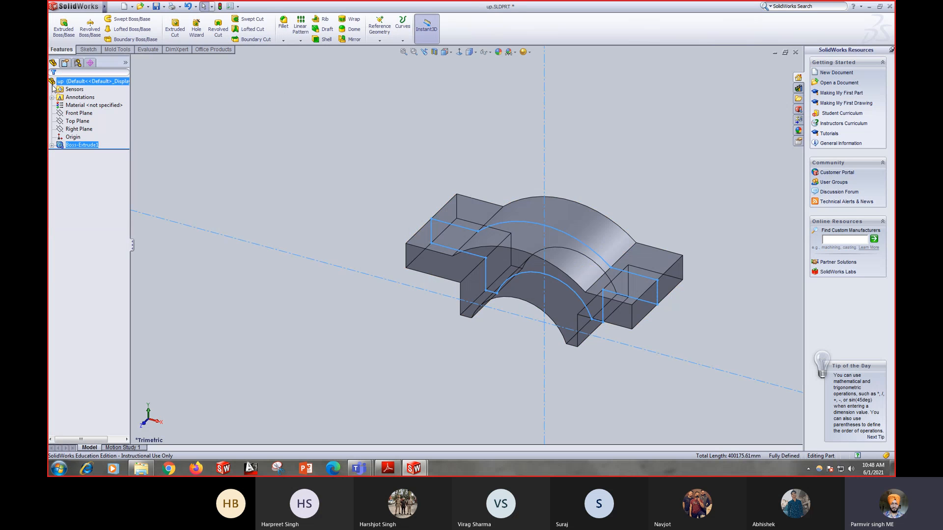
Step: Inspect the extruded cap, examine the hole layout on the cap drawing in Adobe Reader, and return to the up part in SolidWorks
middle_drag(563, 283, 562, 223)
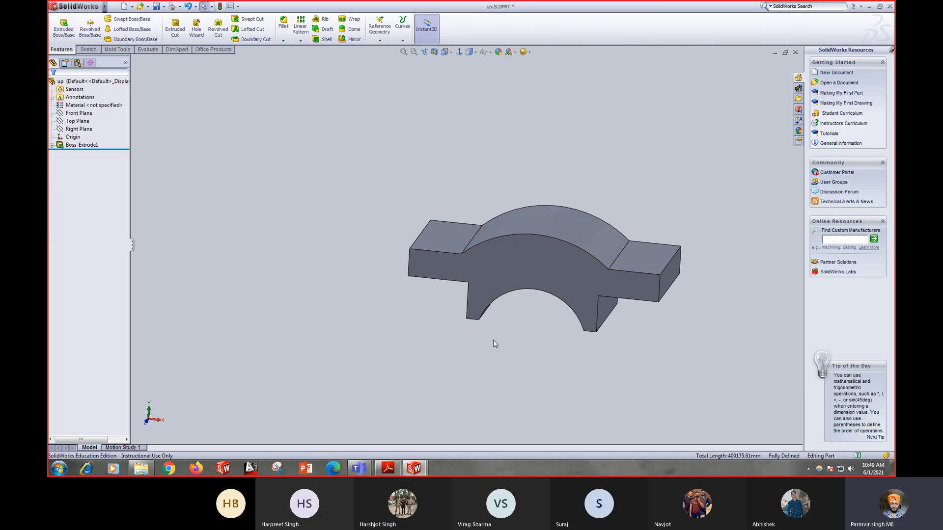
middle_drag(494, 344, 460, 373)
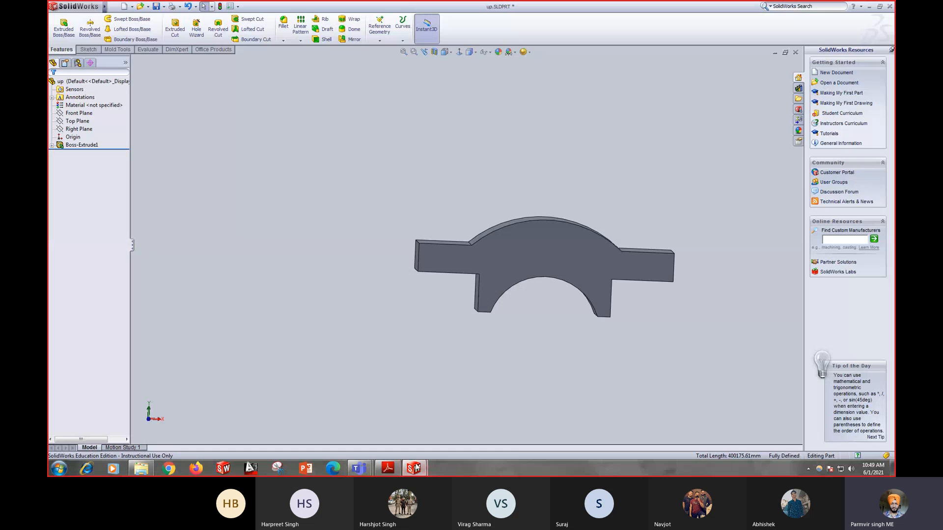
mouse_move(414, 468)
mouse_move(390, 432)
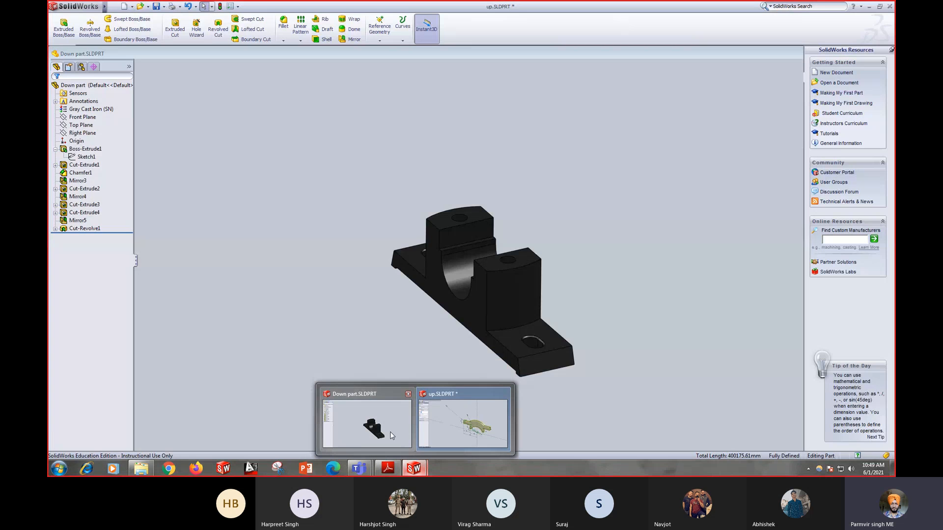
click(388, 473)
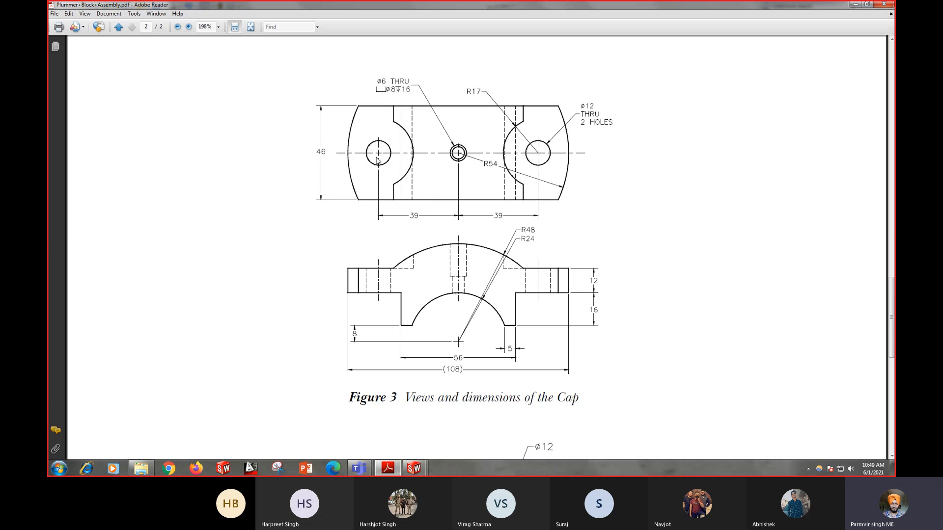
mouse_move(414, 469)
click(437, 423)
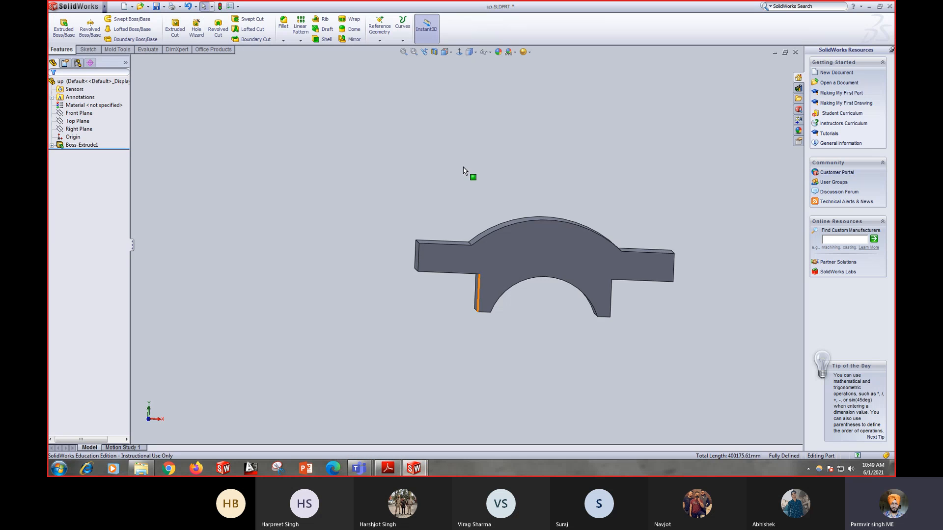
Step: Sketch a circle about 9.8 mm in diameter on the left flange's upper face, level with the origin and about 43 mm to its left
middle_drag(524, 173, 491, 225)
click(447, 242)
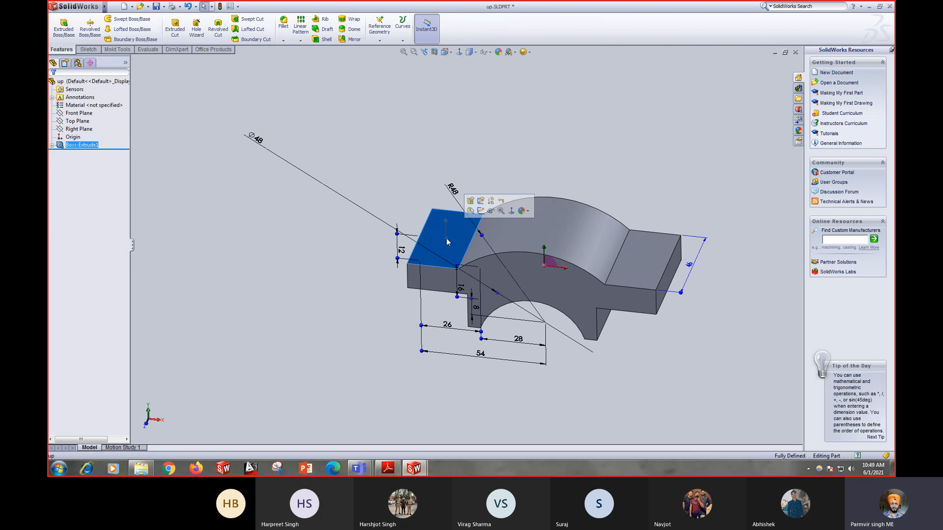
click(480, 213)
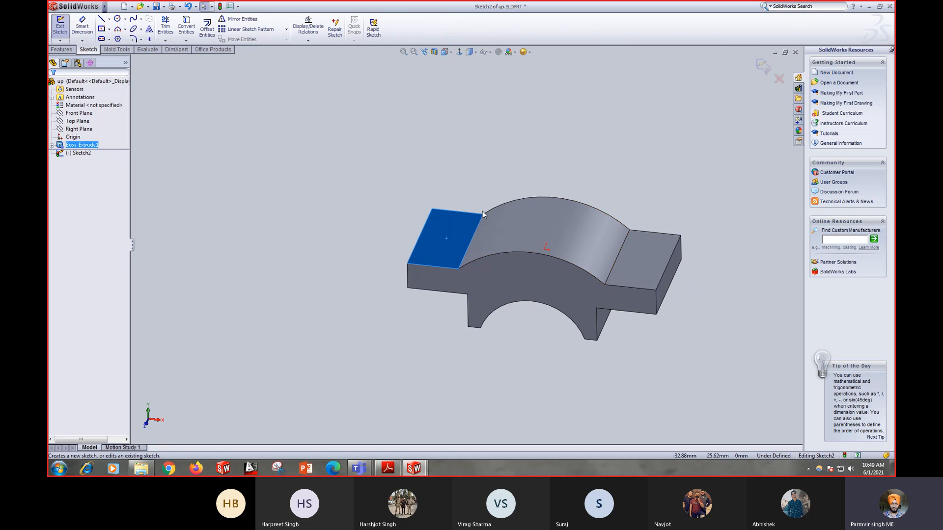
click(458, 52)
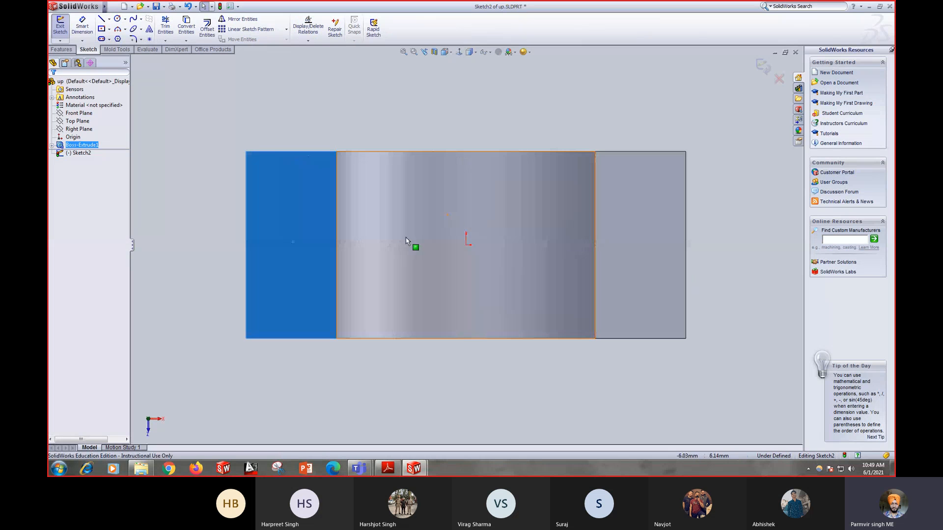
click(118, 19)
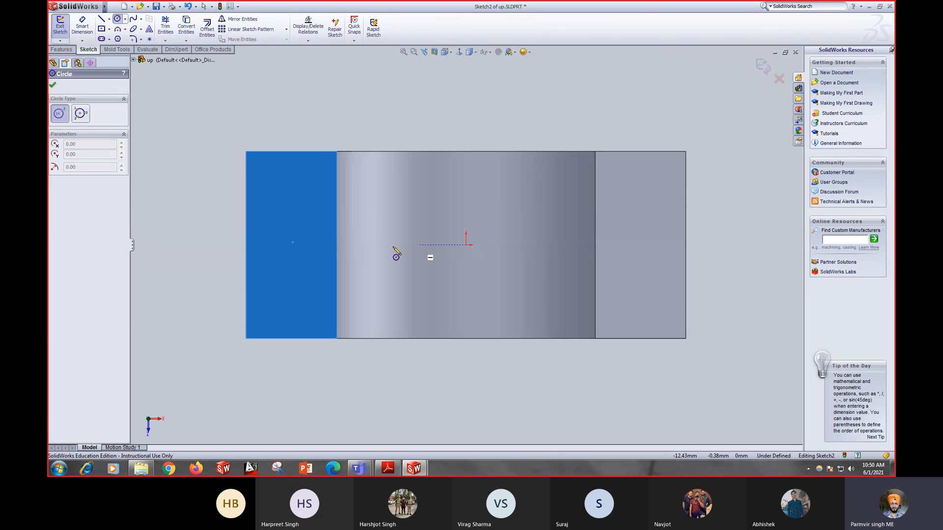
click(289, 245)
click(305, 231)
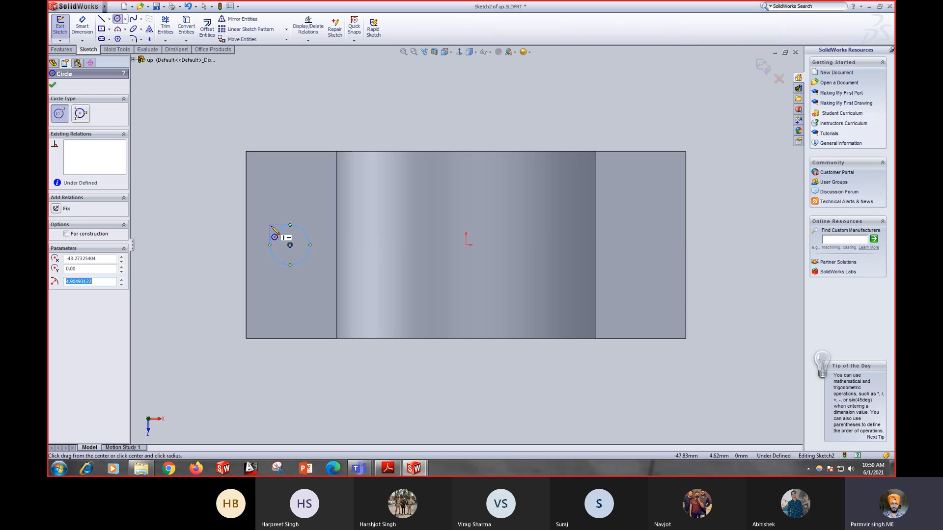
Step: Check the hole size on the drawing in Adobe Reader and, in SolidWorks, dimension the flange circle's diameter at 12 mm
click(82, 32)
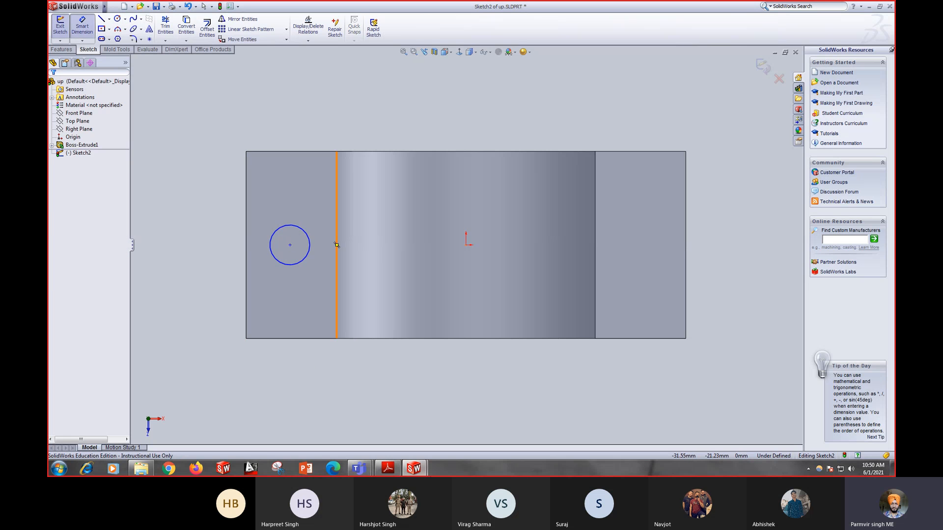
click(387, 469)
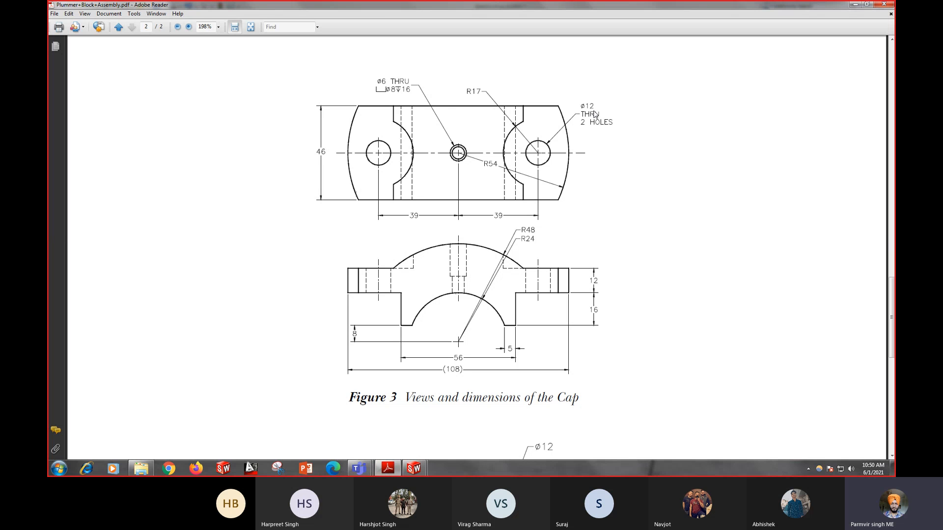
mouse_move(414, 468)
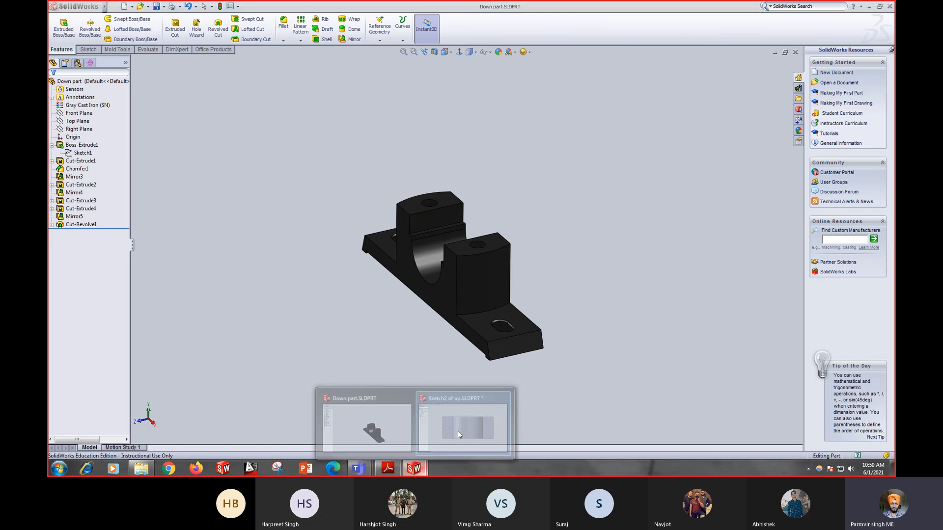
click(458, 432)
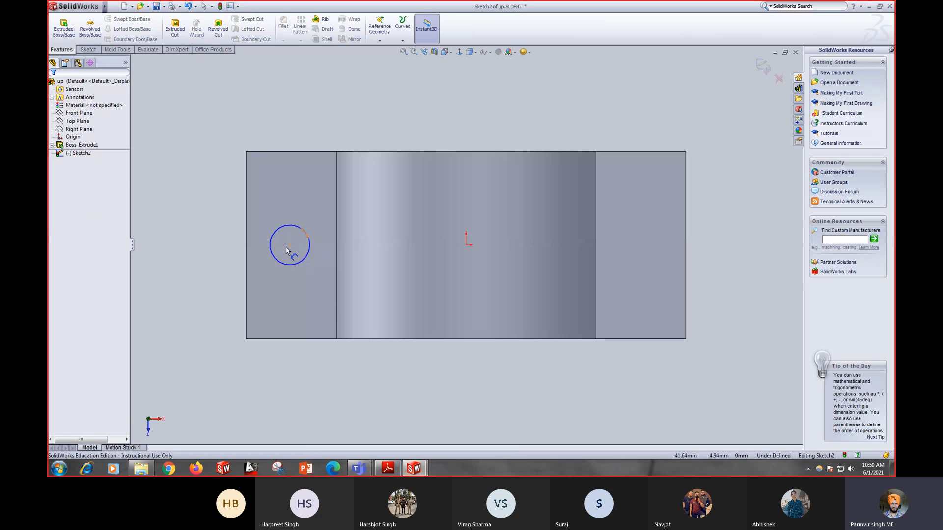
click(276, 234)
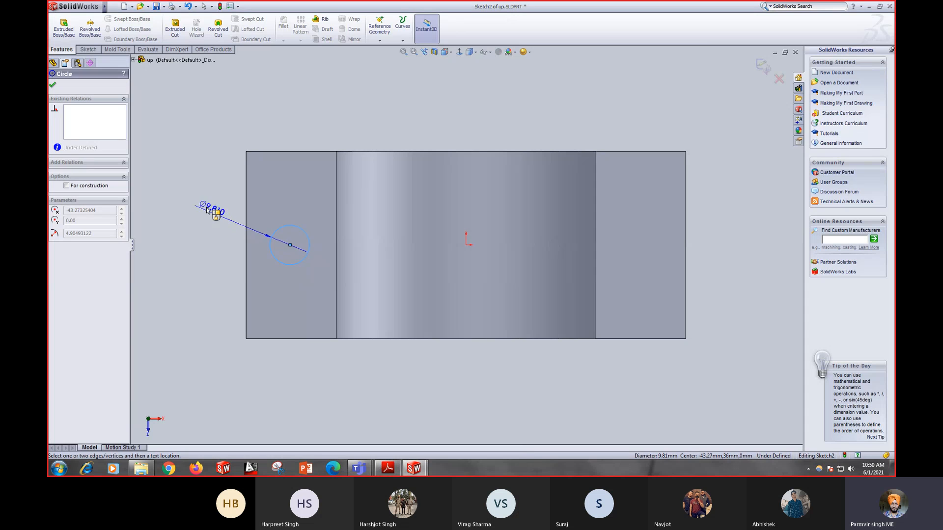
click(207, 204)
text(12)
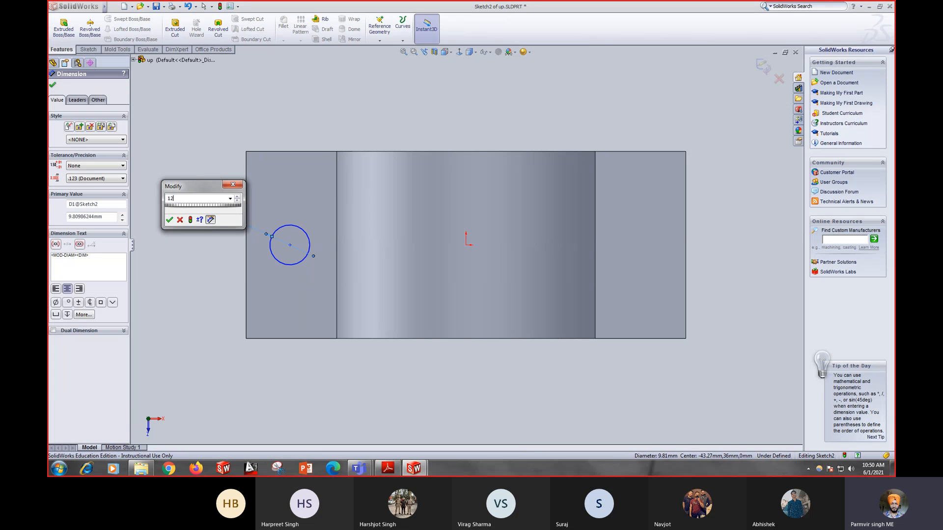
key(Return)
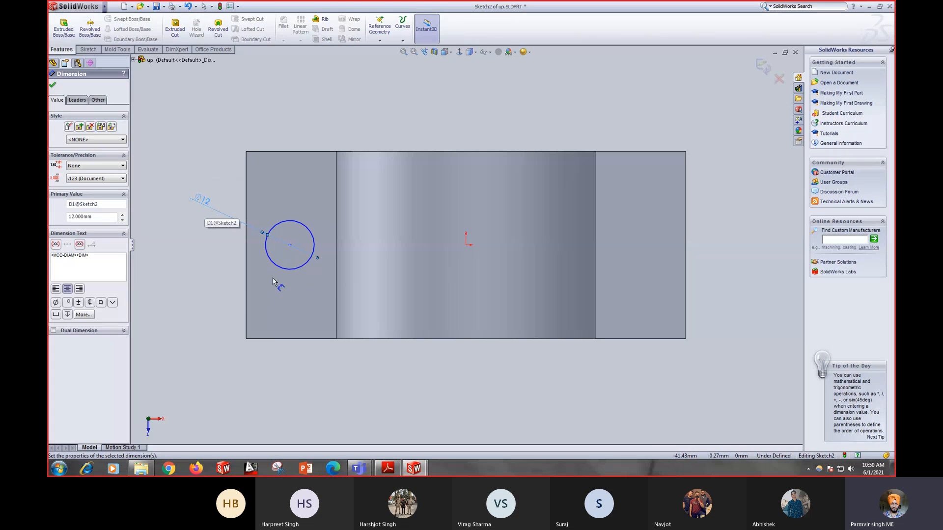
click(53, 86)
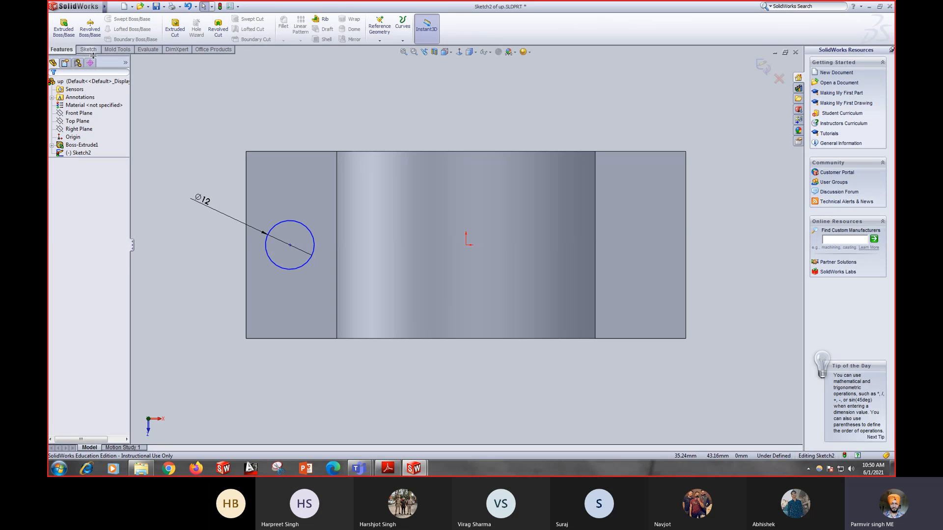
Step: Cut the 12 mm circle through the left flange using Extruded Cut with the Through All end condition
click(178, 32)
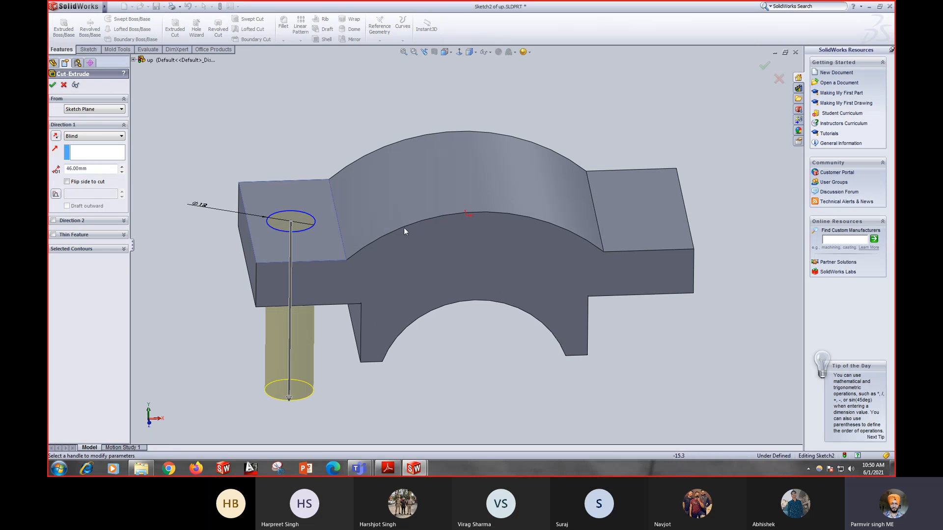
click(98, 137)
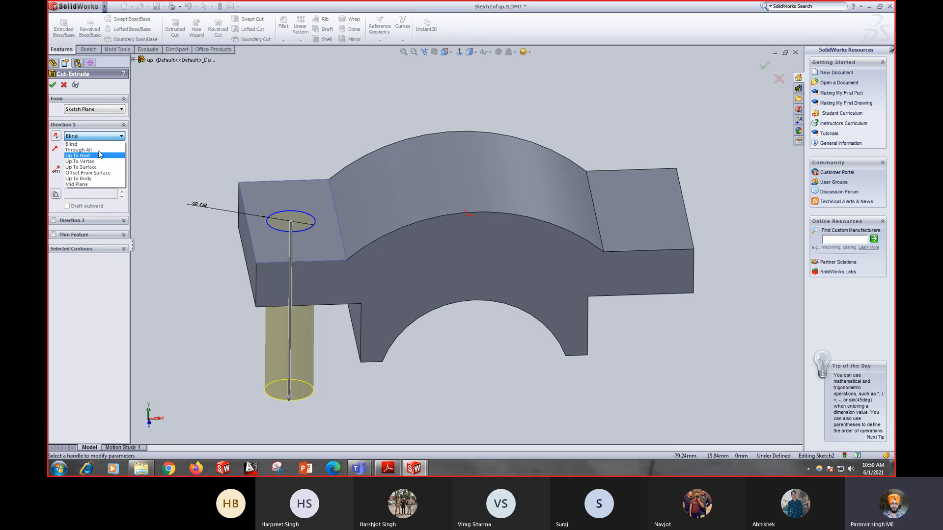
click(98, 150)
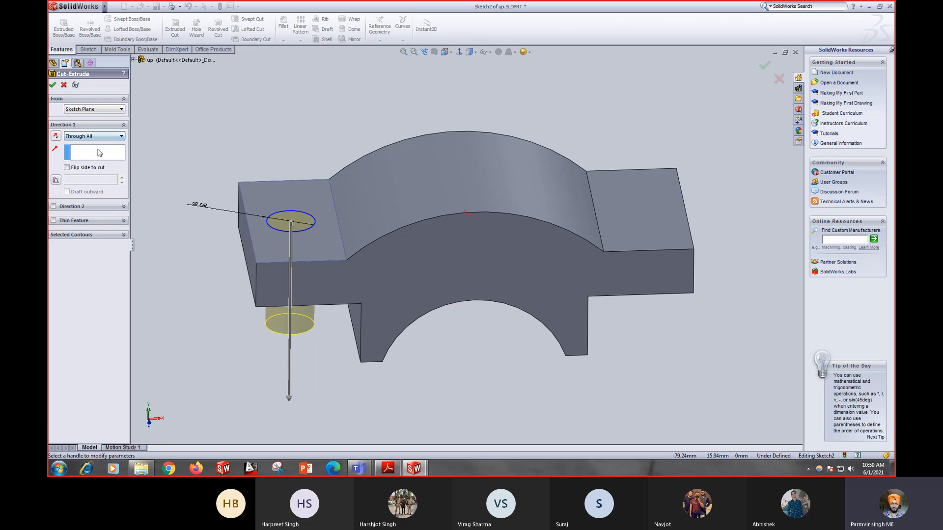
click(52, 86)
middle_drag(442, 251, 583, 255)
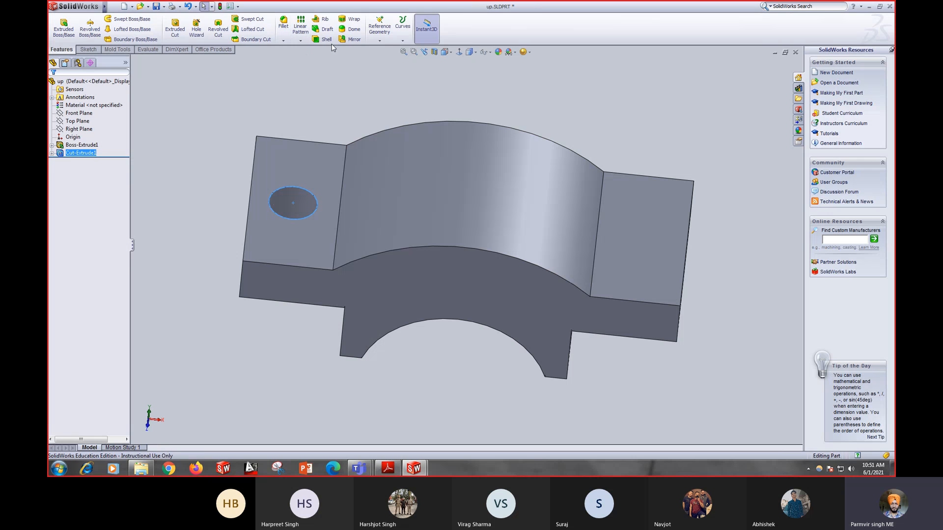
Step: Mirror the left flange's 12 mm hole cut about the Right Plane onto the opposite flange
click(351, 43)
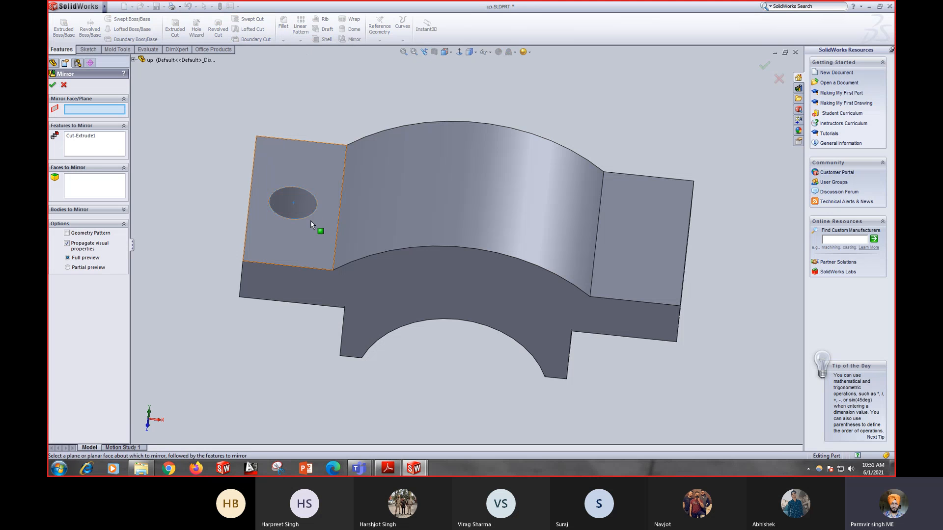
click(133, 59)
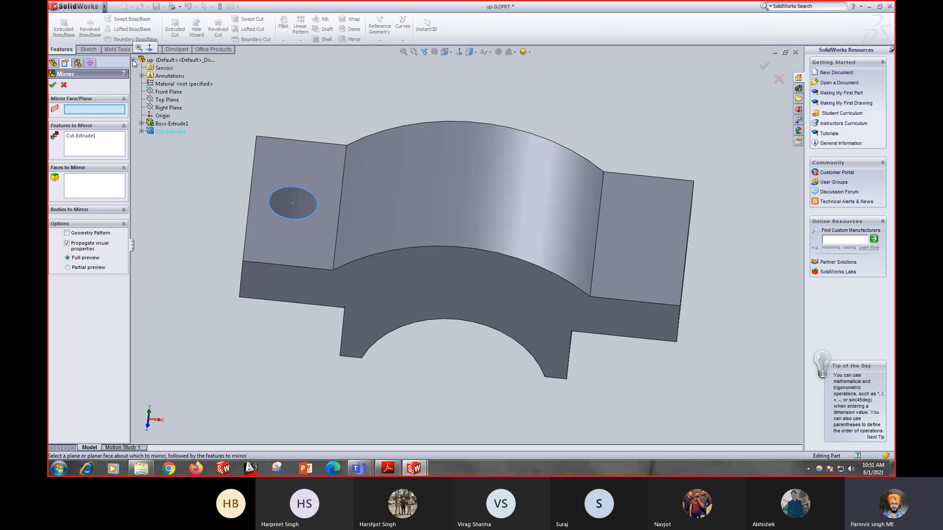
click(165, 109)
click(764, 65)
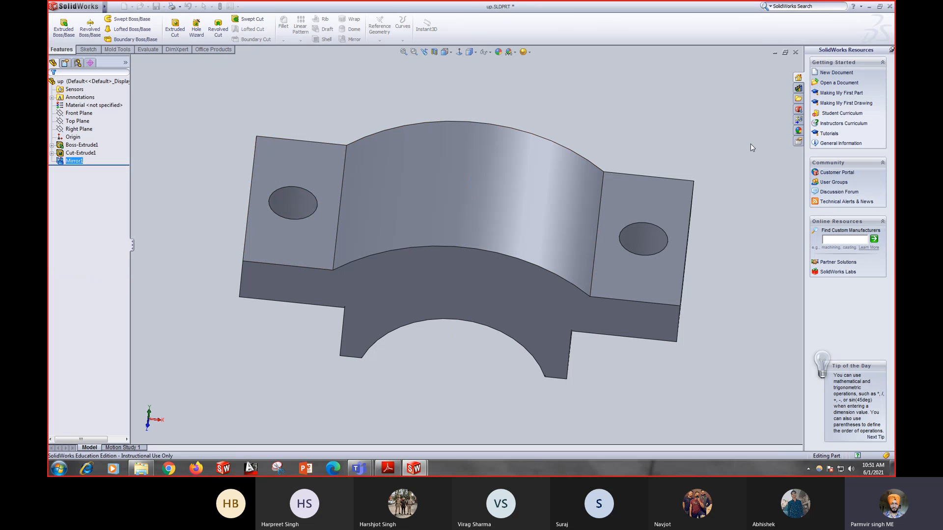
middle_drag(591, 278, 398, 280)
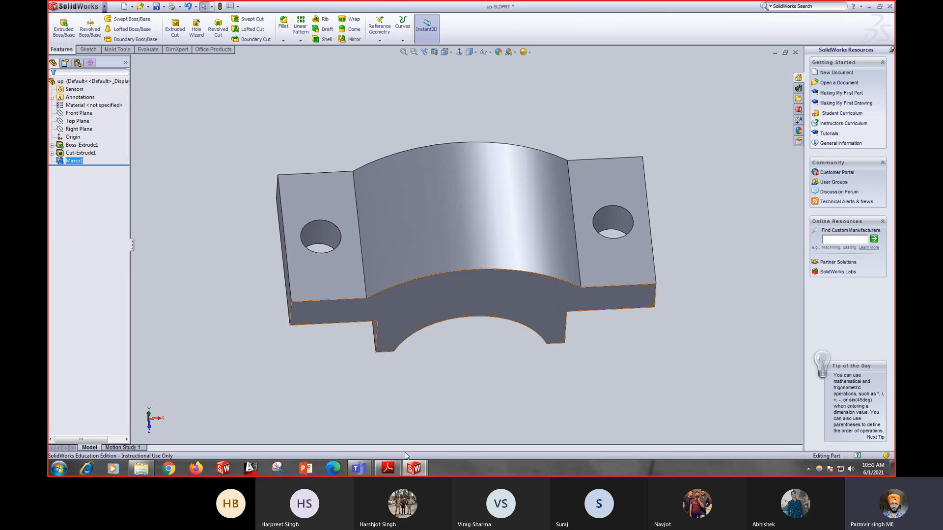
Step: Check the cap drawing in Adobe Reader and, in SolidWorks, sketch a circle about 25.7 mm in diameter on the left flange's upper face, concentric with its hole
mouse_move(414, 468)
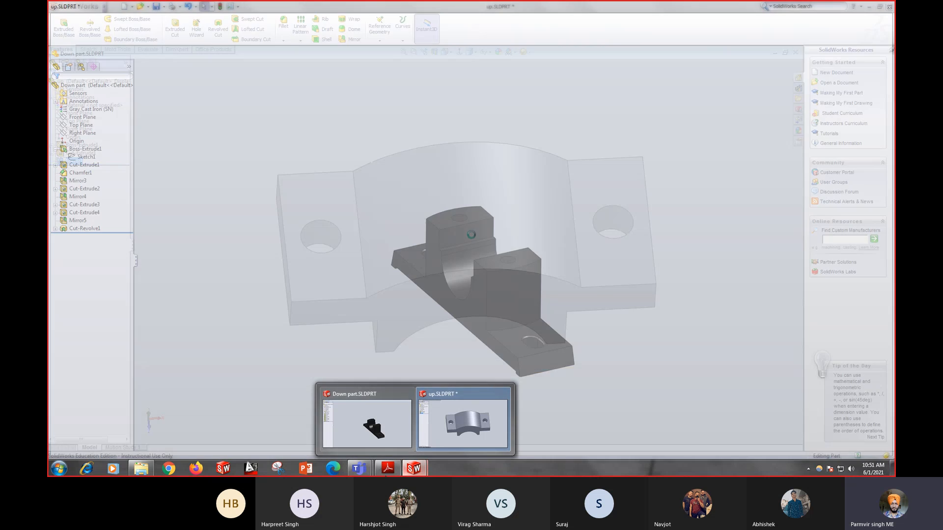
click(388, 468)
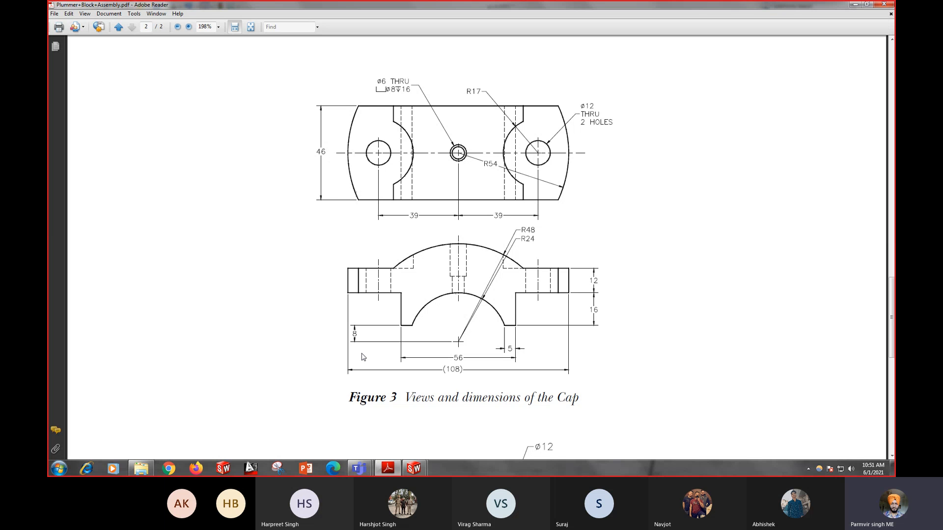
mouse_move(422, 471)
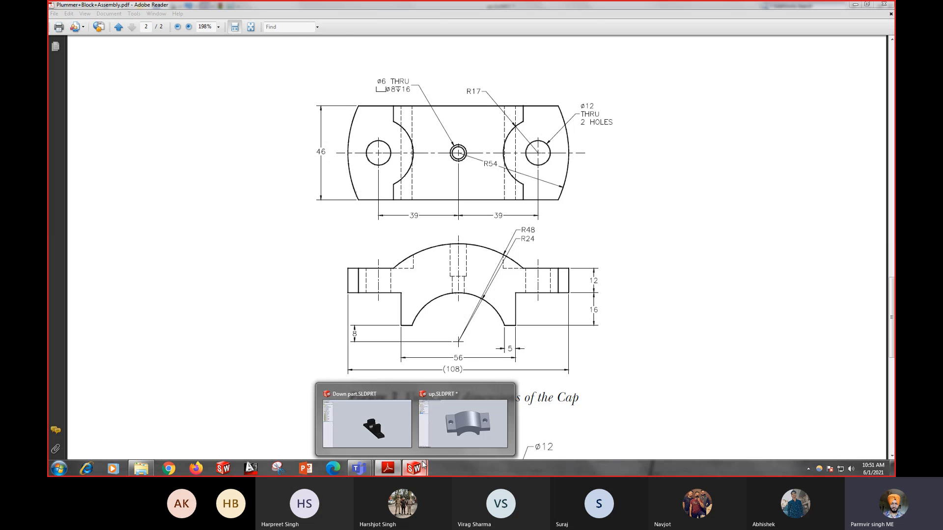
click(449, 437)
click(335, 269)
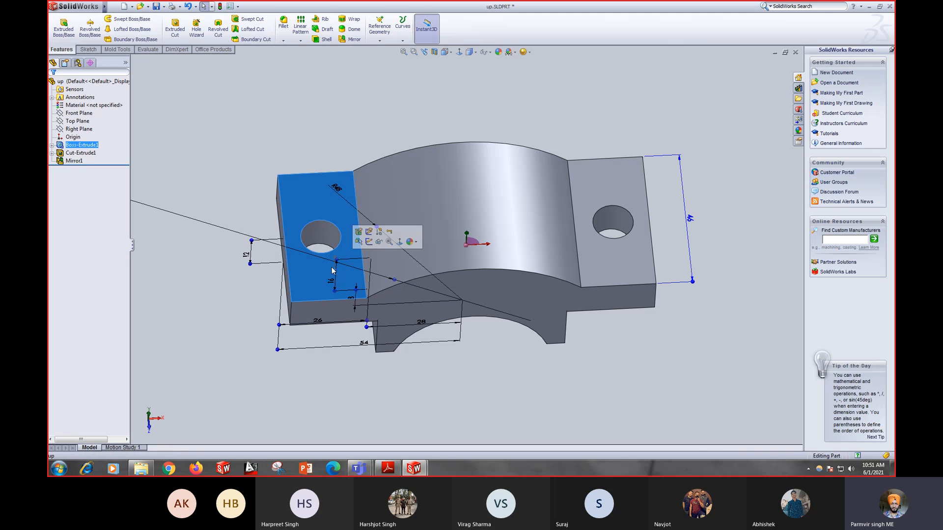
click(369, 242)
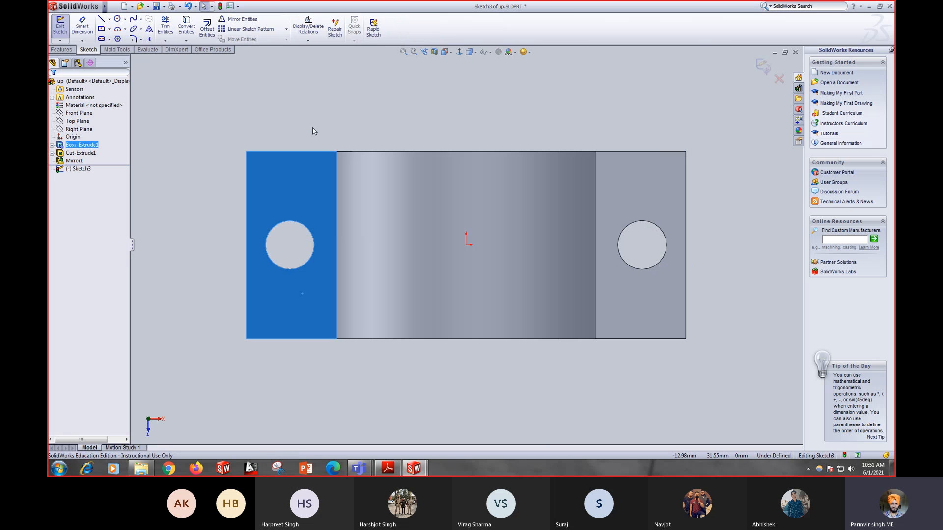
click(117, 18)
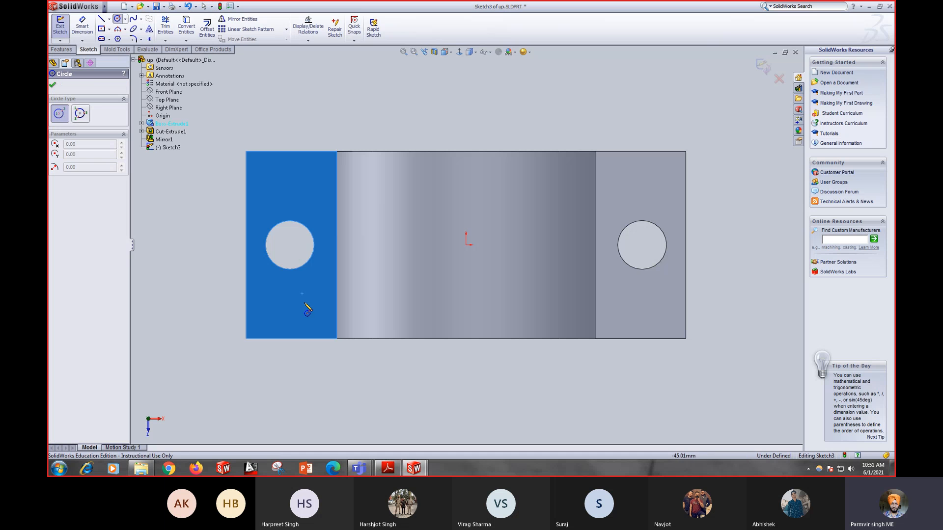
click(290, 245)
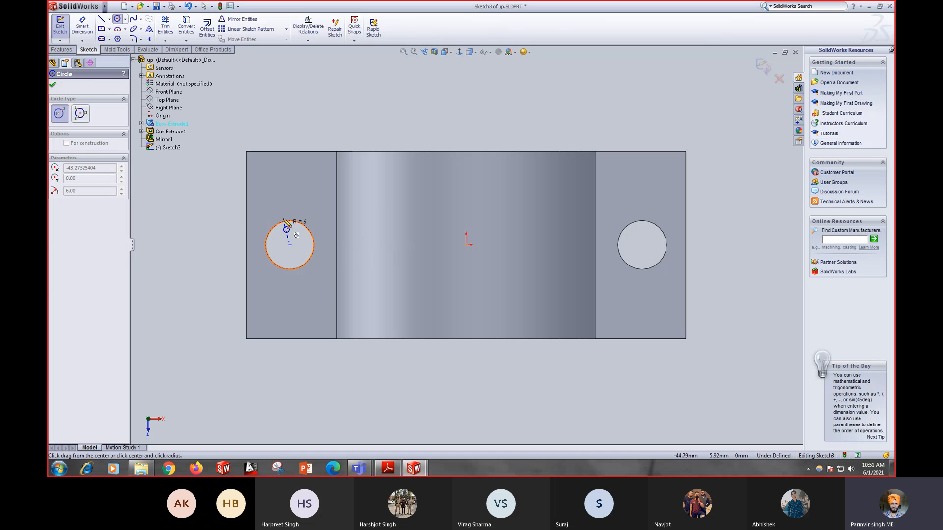
click(278, 194)
Step: Check the arc radius around the bolt hole in Adobe Reader and, in SolidWorks, dimension the flange circle's diameter at 34 mm (17*2)
click(82, 27)
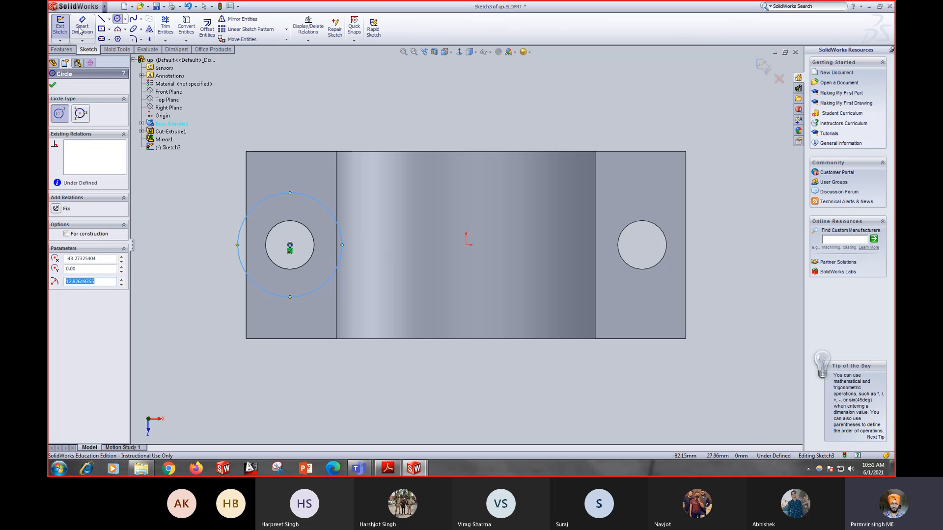
click(263, 204)
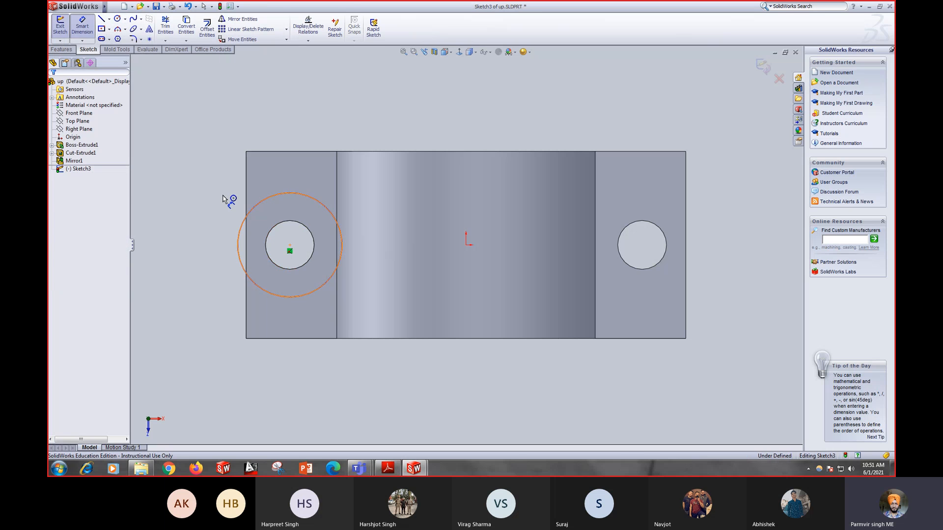
click(187, 178)
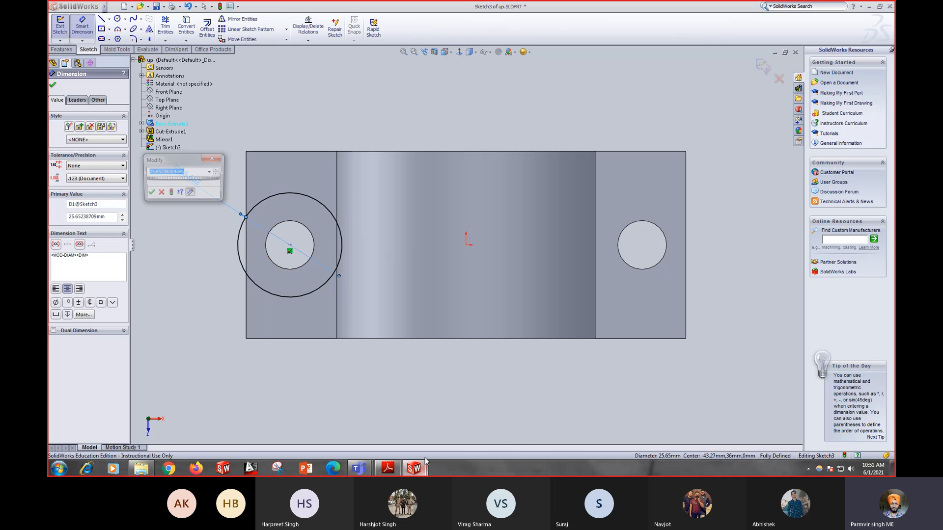
click(388, 469)
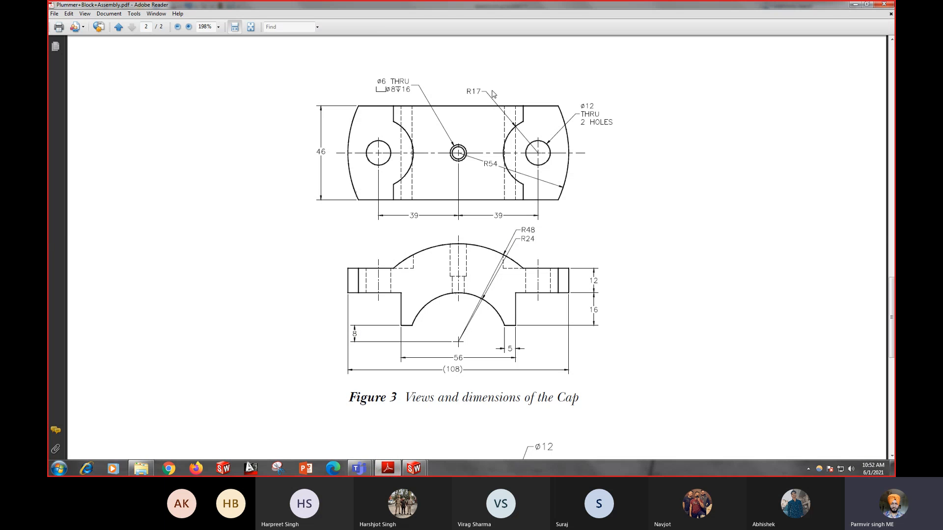
mouse_move(414, 469)
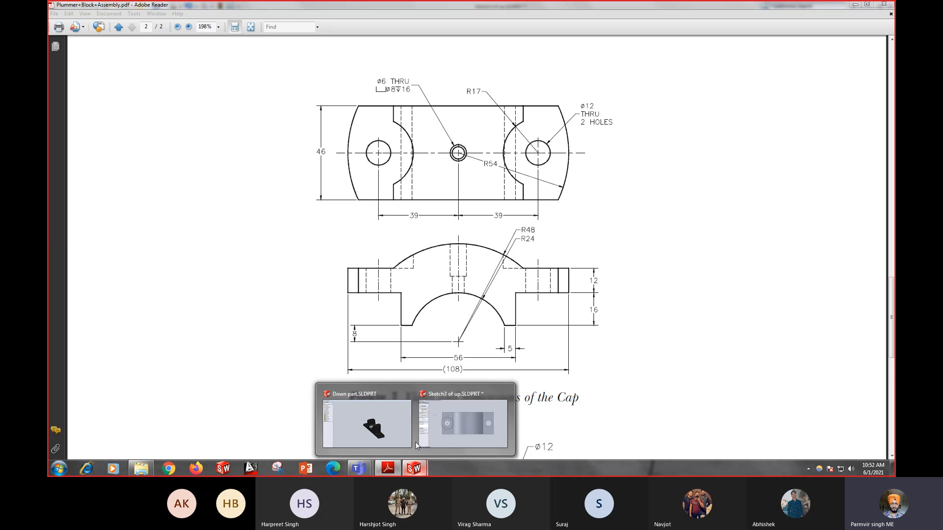
click(455, 427)
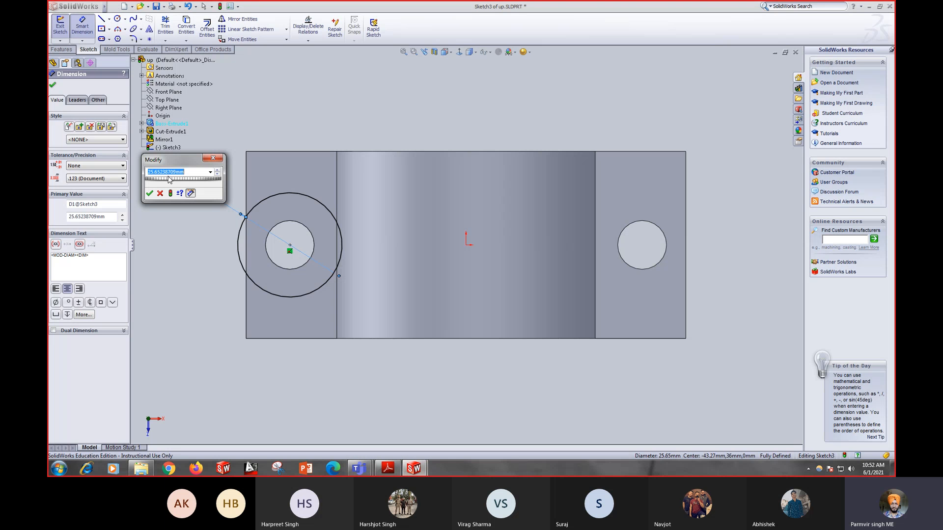
text(17*2)
key(Return)
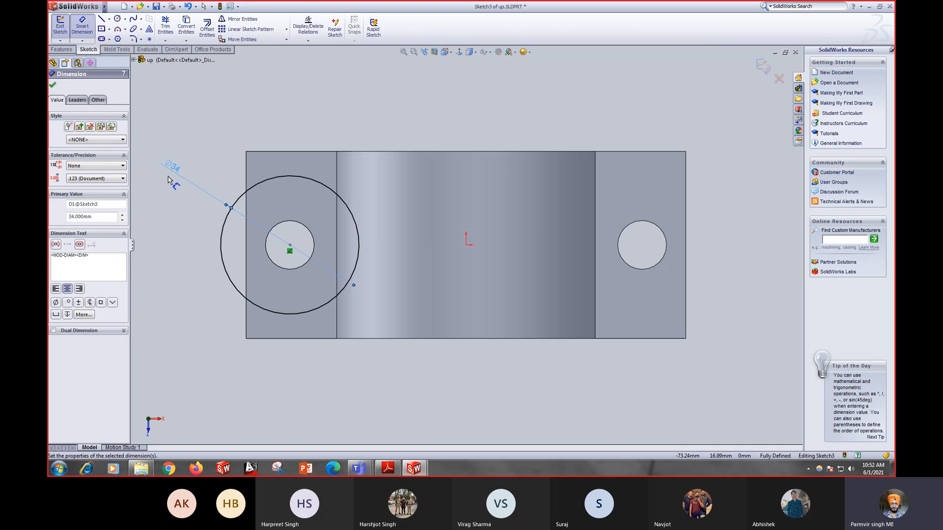
click(53, 84)
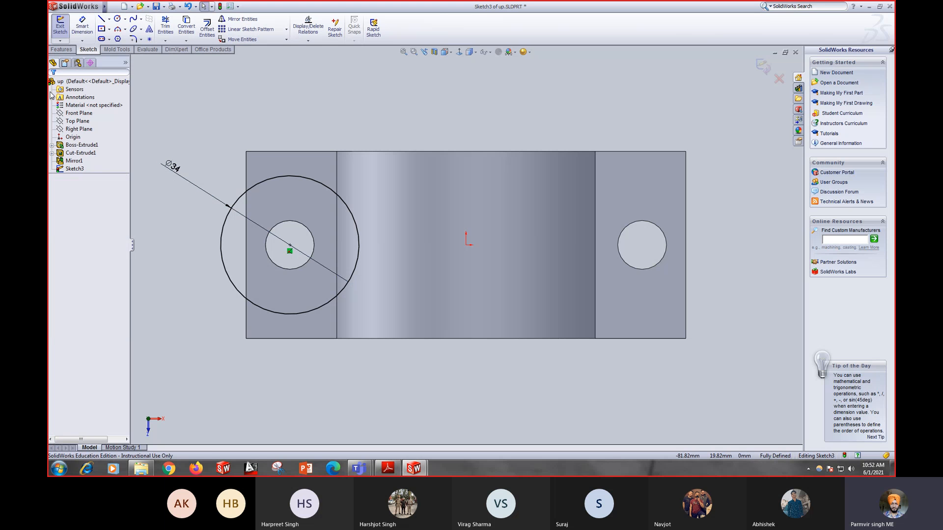
Step: Cut the 34 mm circle upward from the left flange face using Extruded Cut with reversed direction and the Through All end condition
click(65, 51)
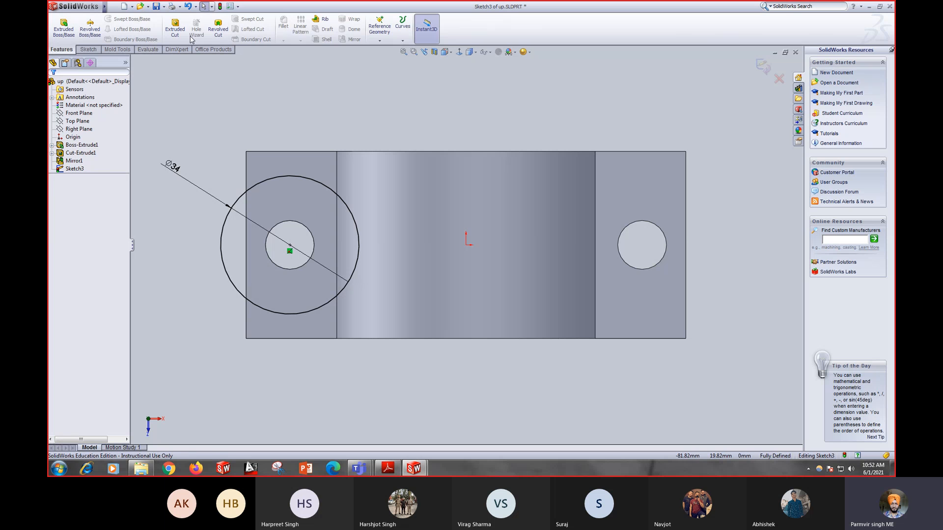
click(175, 30)
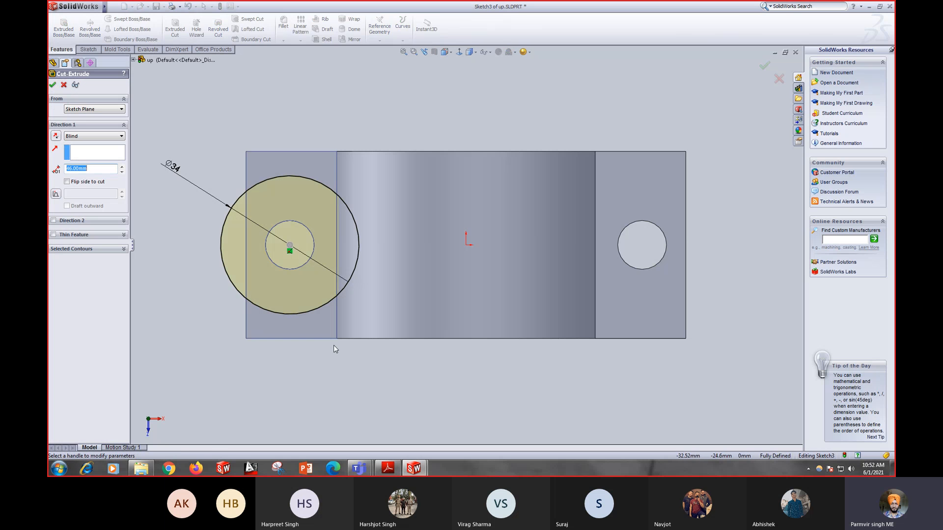
middle_drag(332, 324, 337, 214)
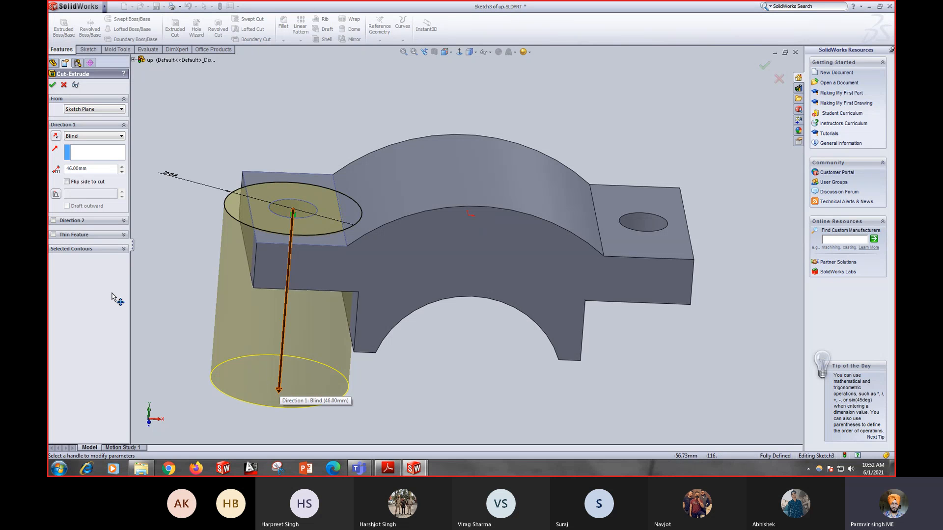
click(56, 137)
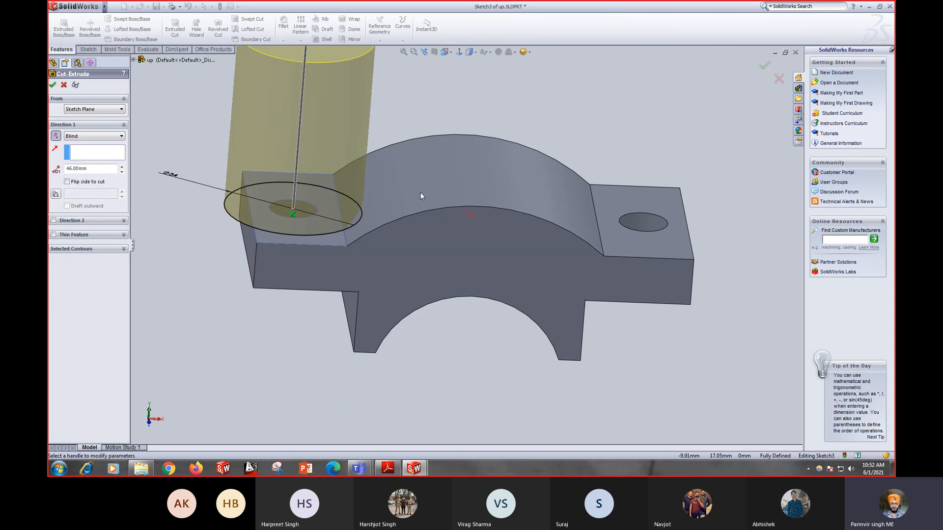
middle_drag(420, 192, 373, 211)
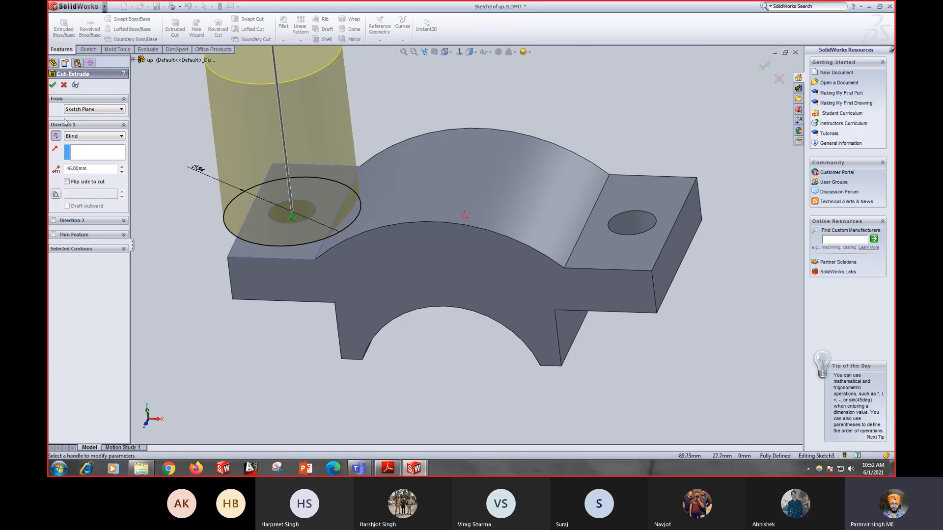
click(81, 138)
click(84, 149)
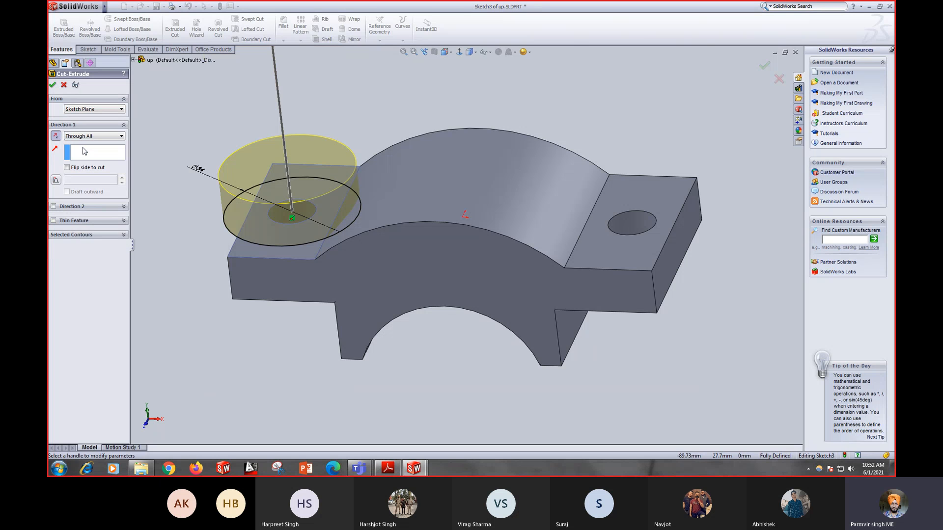
click(53, 85)
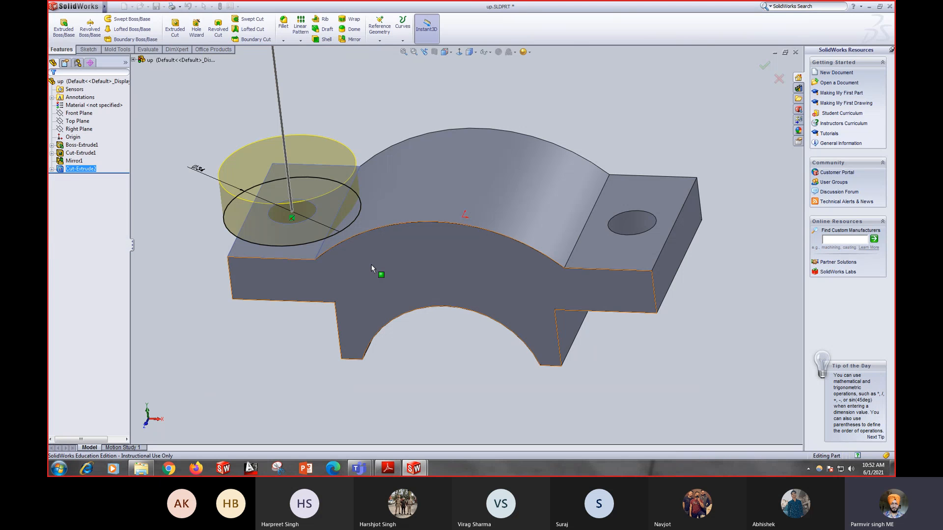
mouse_move(376, 253)
middle_down()
mouse_move(402, 278)
mouse_move(385, 257)
middle_up()
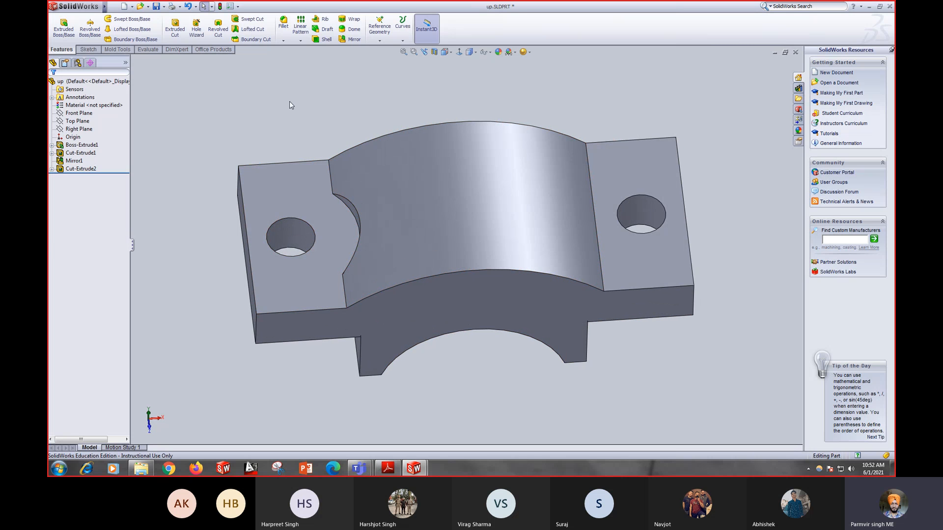
Step: Mirror the left 34 mm clearance cut about the Right Plane to the other side of the arched body
click(350, 40)
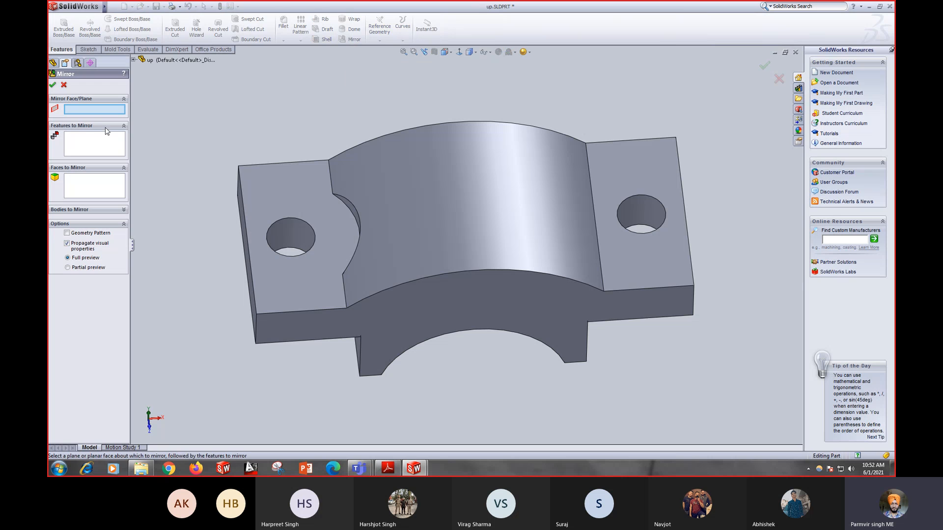
click(133, 59)
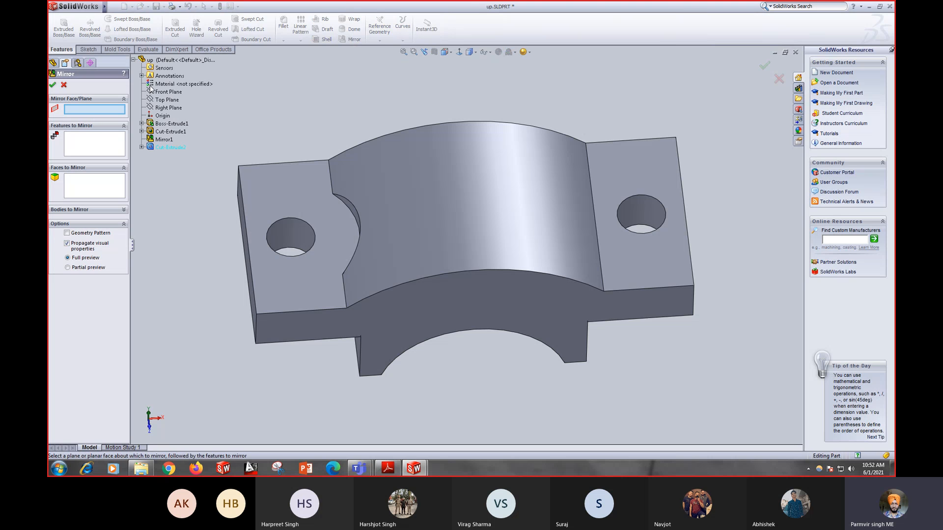
click(168, 107)
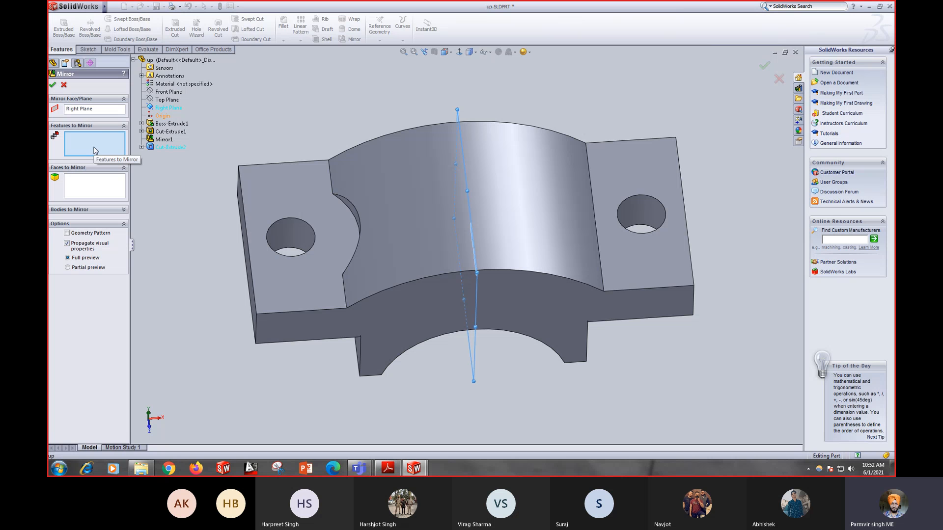
click(167, 148)
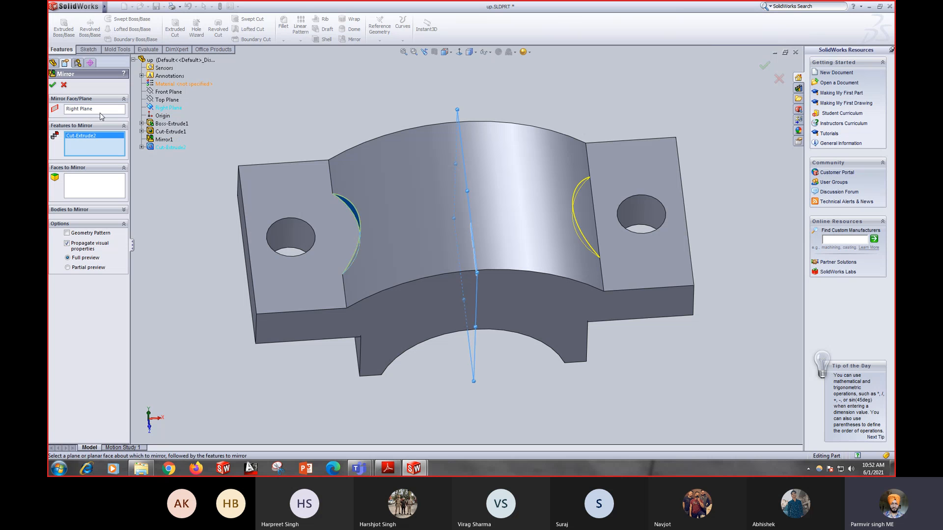
click(52, 85)
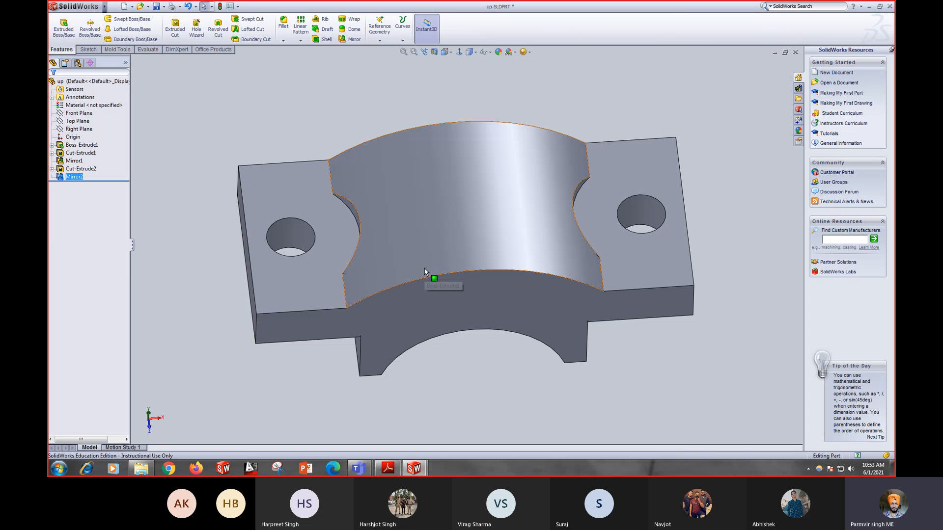
mouse_move(424, 268)
middle_down()
mouse_move(411, 172)
mouse_move(414, 103)
mouse_move(395, 131)
mouse_move(429, 254)
mouse_move(421, 132)
mouse_move(417, 250)
mouse_move(421, 267)
mouse_move(437, 264)
middle_up()
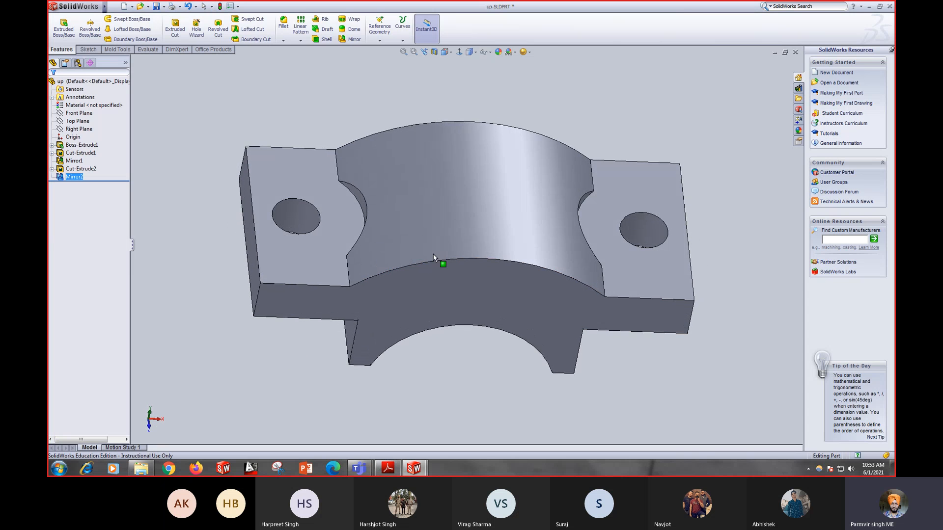
Step: Examine the central stepped hole on the cap drawing in Adobe Reader and return to the up part in SolidWorks
click(379, 467)
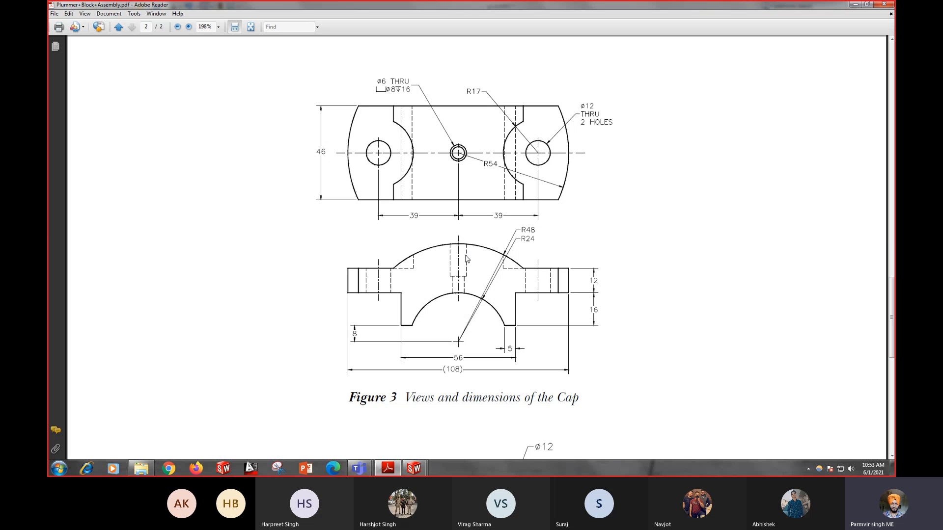
click(415, 468)
click(453, 425)
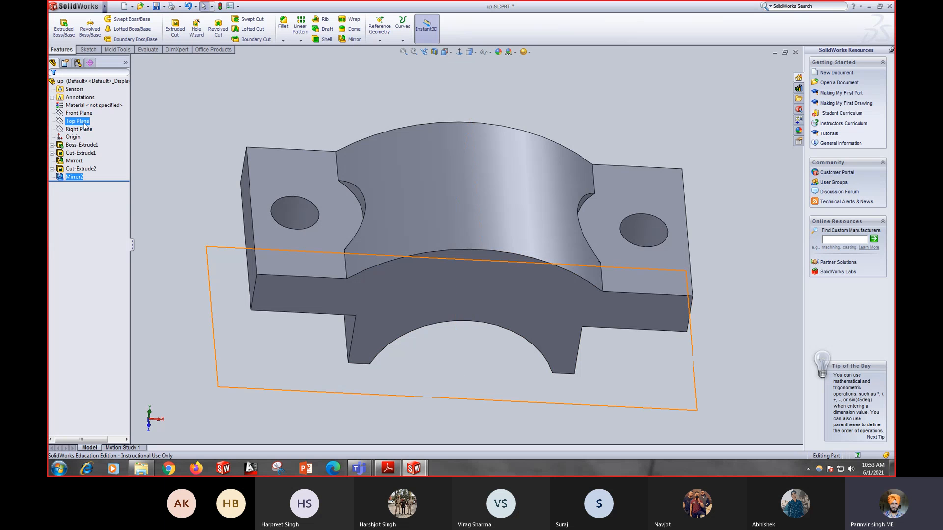
Step: Start a sketch on the Front Plane and view it face-on
click(84, 116)
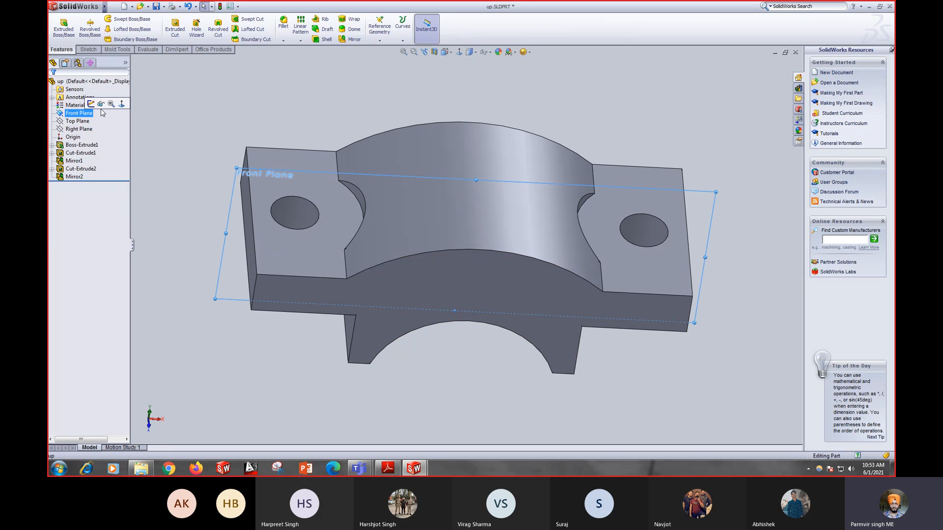
click(91, 105)
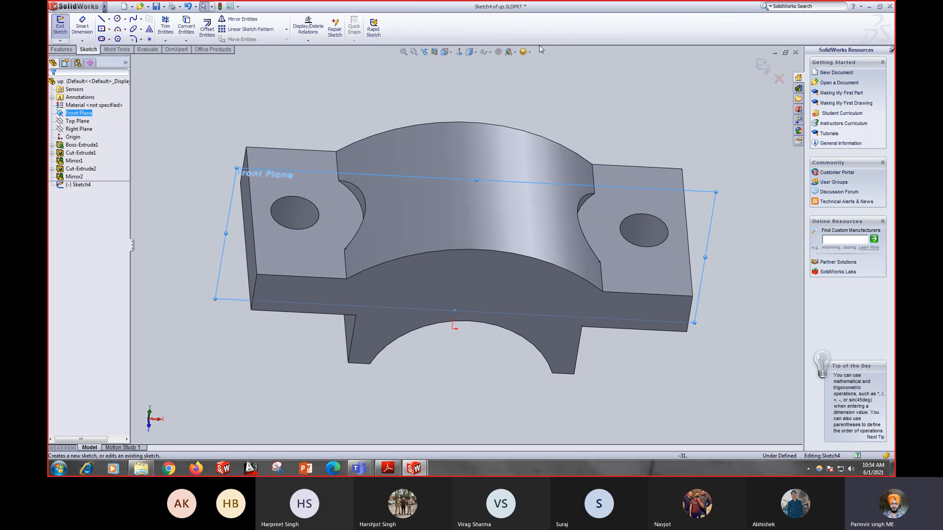
click(458, 54)
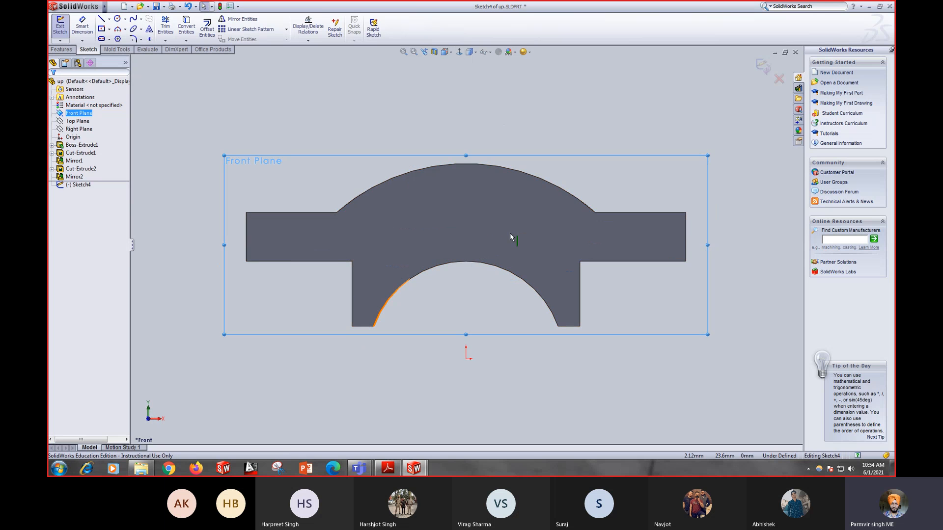
Step: Draw a vertical line from the crown of the outer arc down to the crown of the inner arc
scroll(514, 248, up, 2)
scroll(514, 247, down, 2)
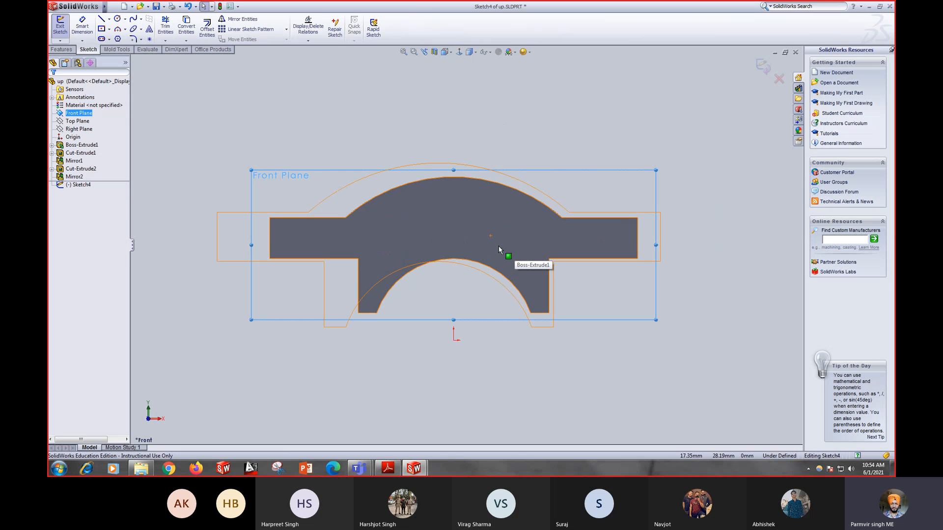
scroll(460, 221, down, 3)
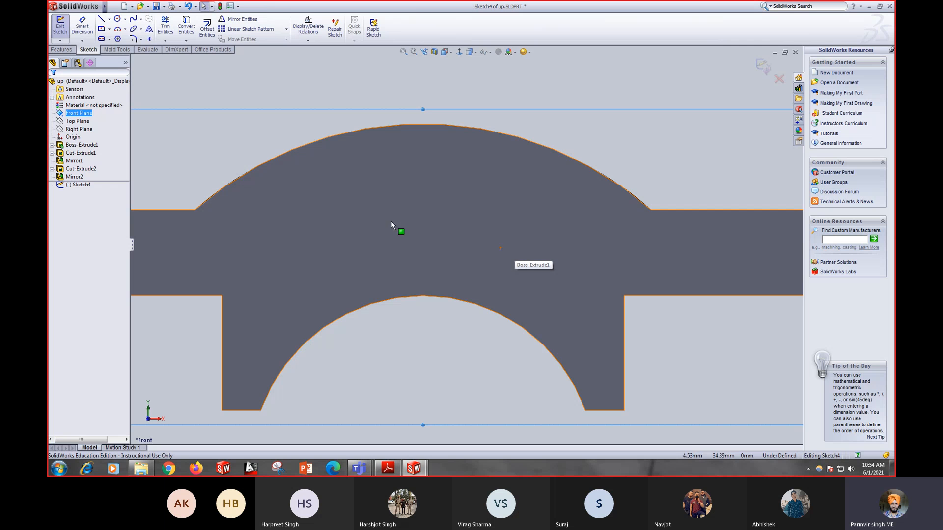
click(101, 19)
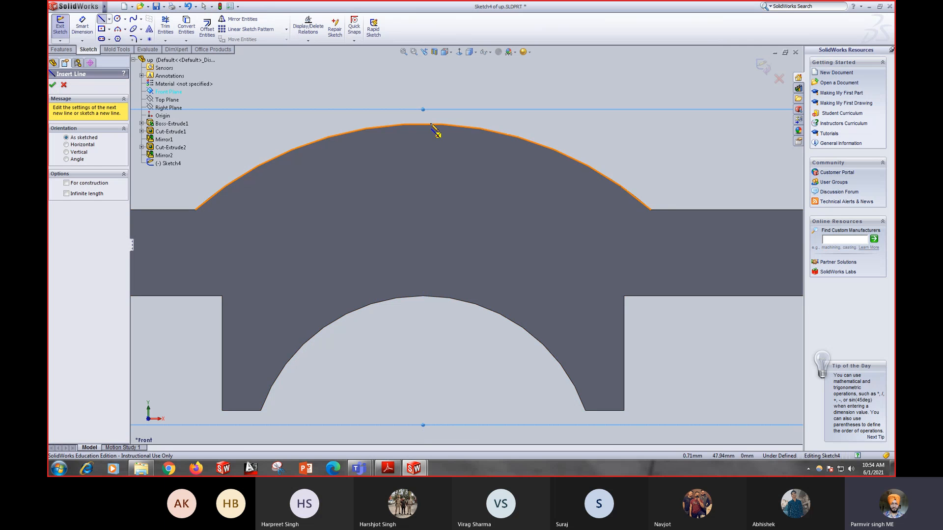
click(422, 123)
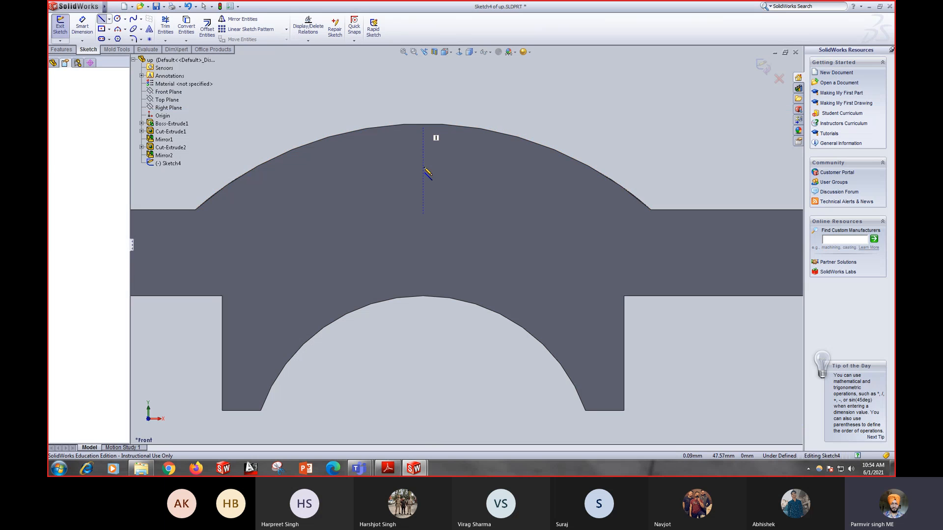
click(423, 296)
key(Escape)
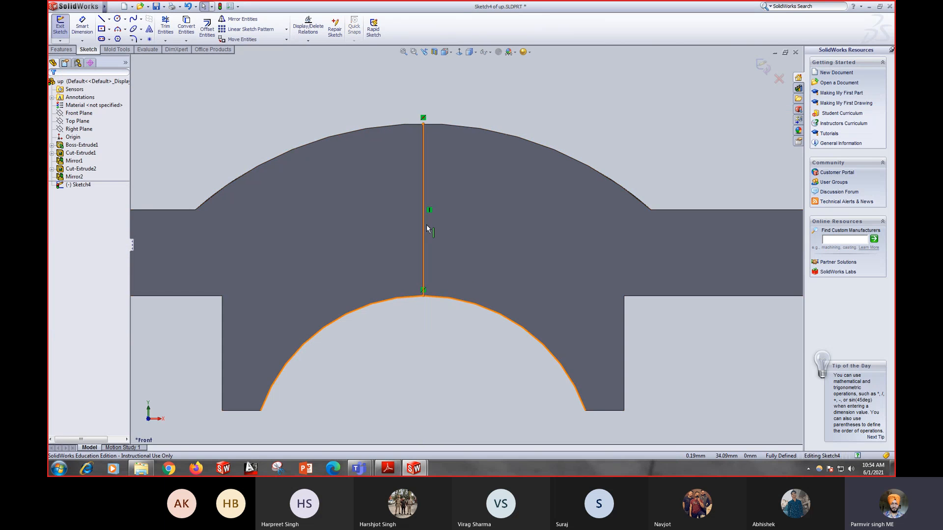
Step: Check the central hole's diameter and counterbore callout on the cap drawing in Adobe Reader and return to the up part sketch in SolidWorks
scroll(426, 225, down, 3)
scroll(433, 229, up, 4)
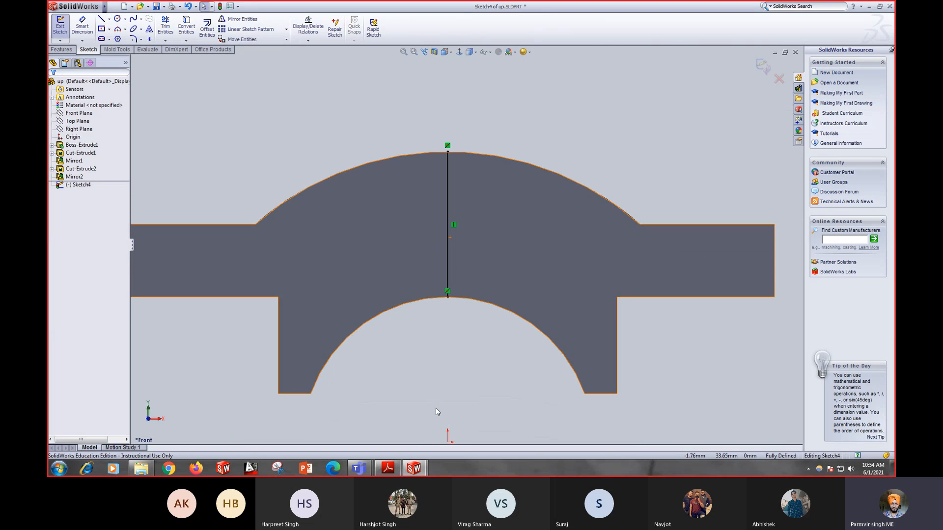
click(412, 470)
click(388, 468)
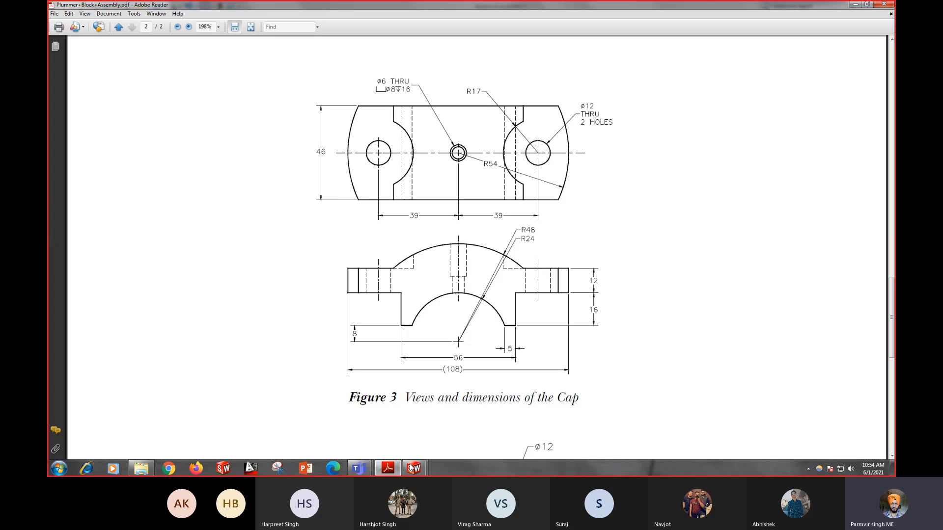
mouse_move(414, 473)
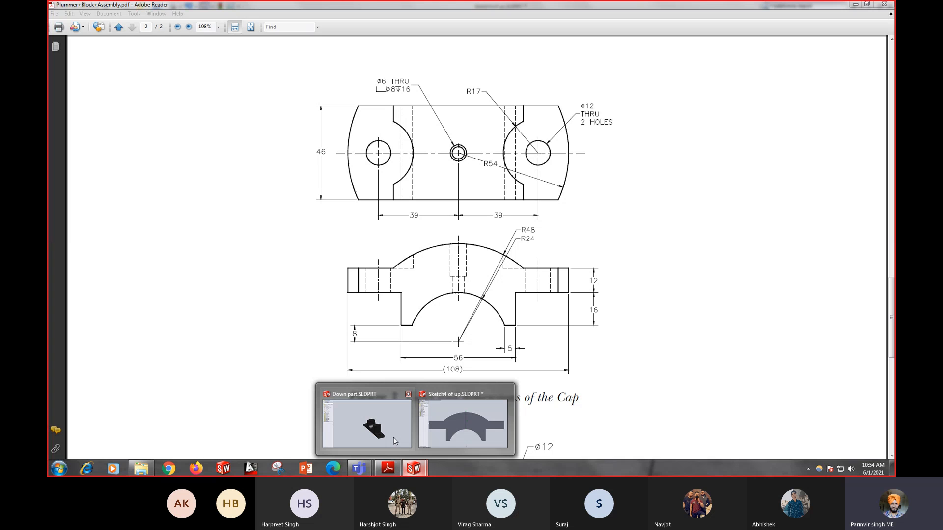
mouse_move(443, 432)
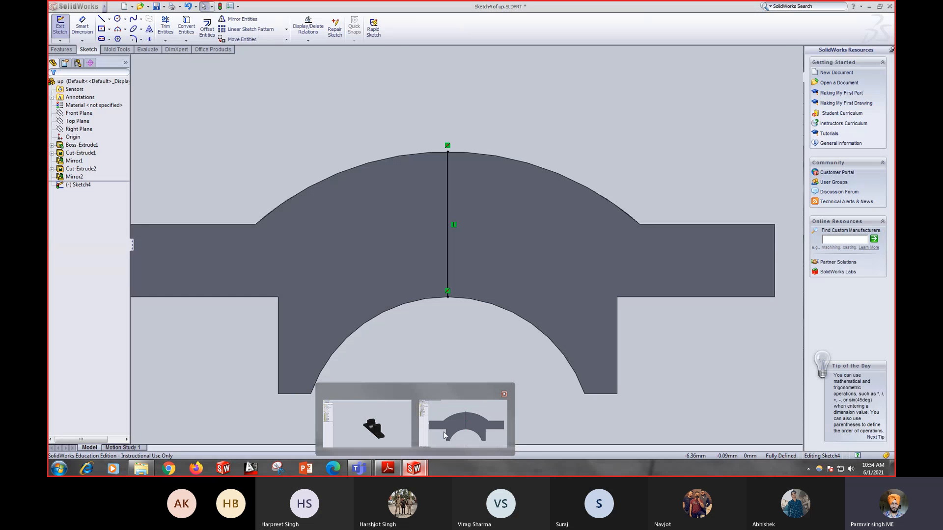
click(444, 432)
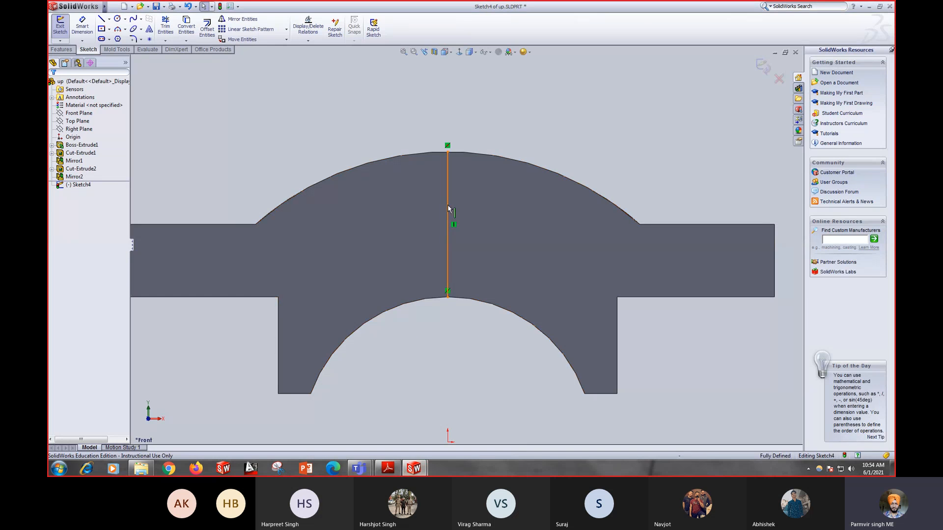
Step: Draw a horizontal line about 11.6 mm long to the right from the vertical line's upper endpoint
click(101, 18)
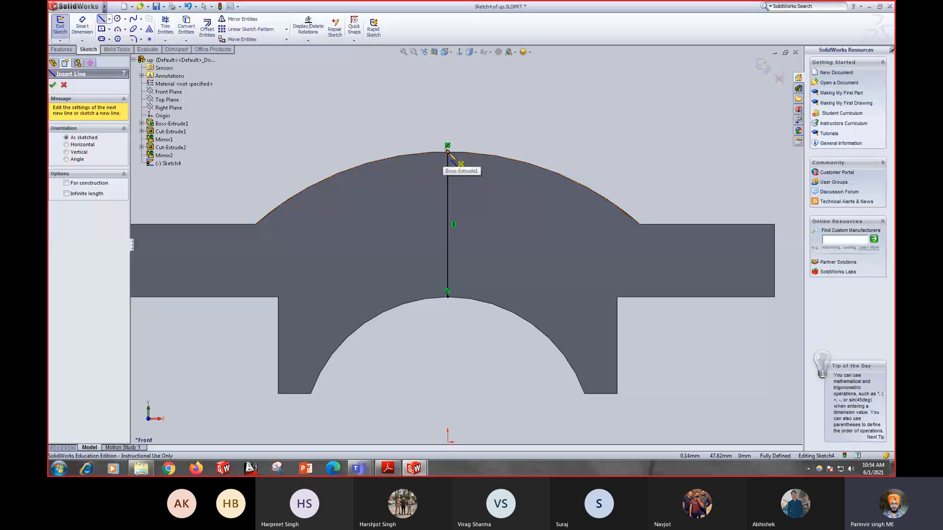
click(448, 151)
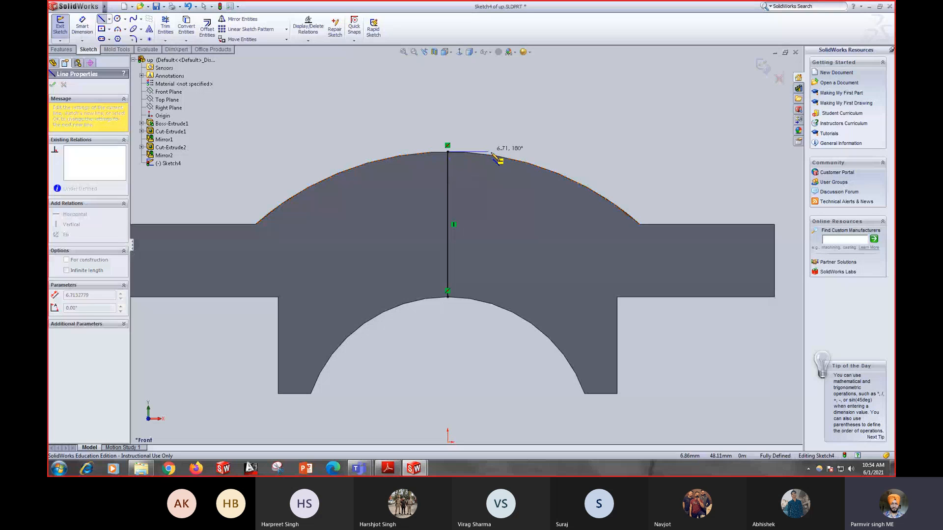
click(518, 151)
right_click(503, 103)
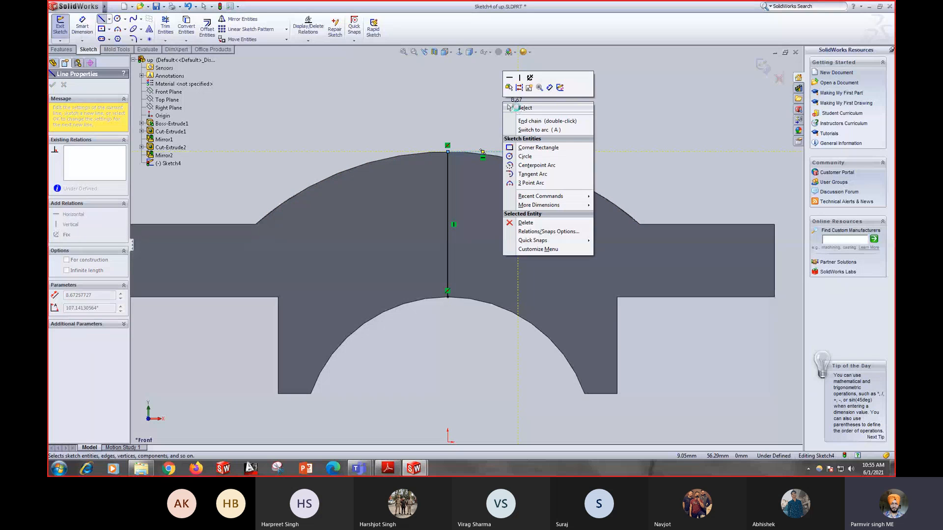
click(518, 108)
Step: Check the counterbore callout in Adobe Reader and, in SolidWorks, dimension the horizontal line's length at 4 mm
click(91, 27)
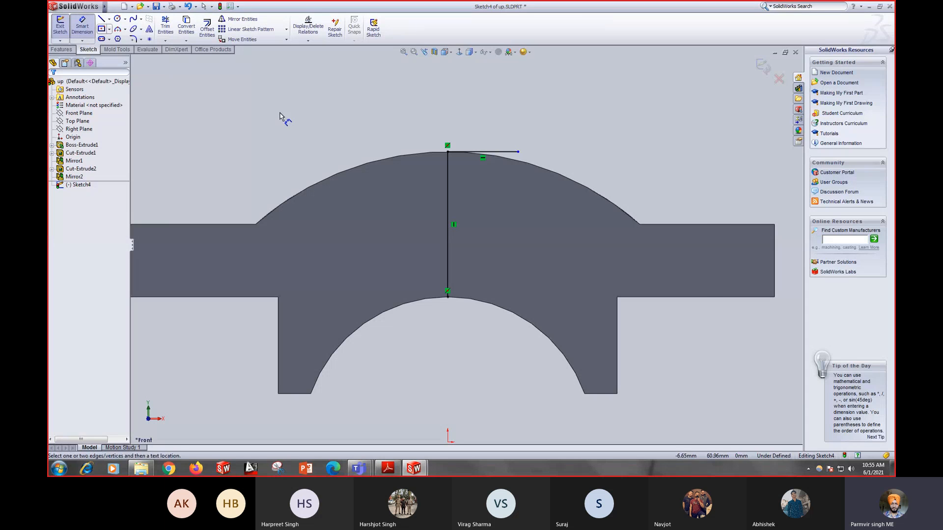
click(484, 152)
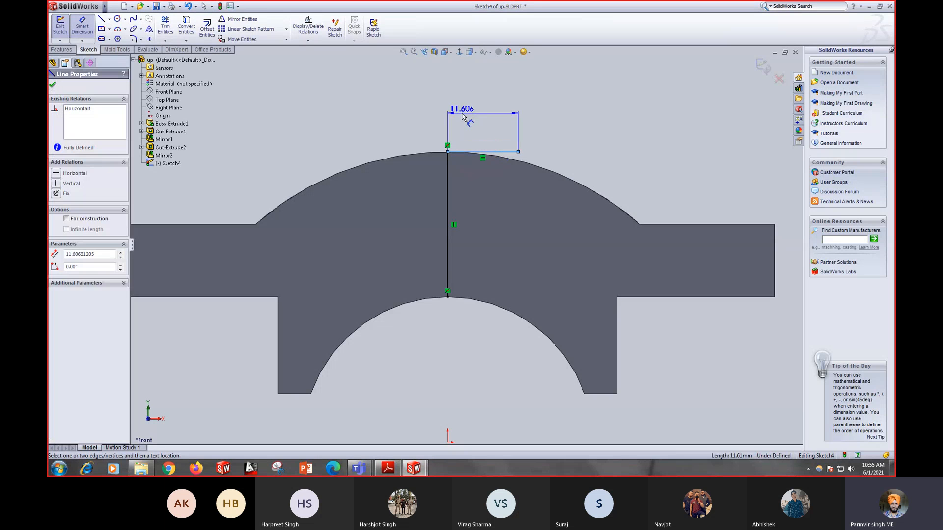
click(462, 109)
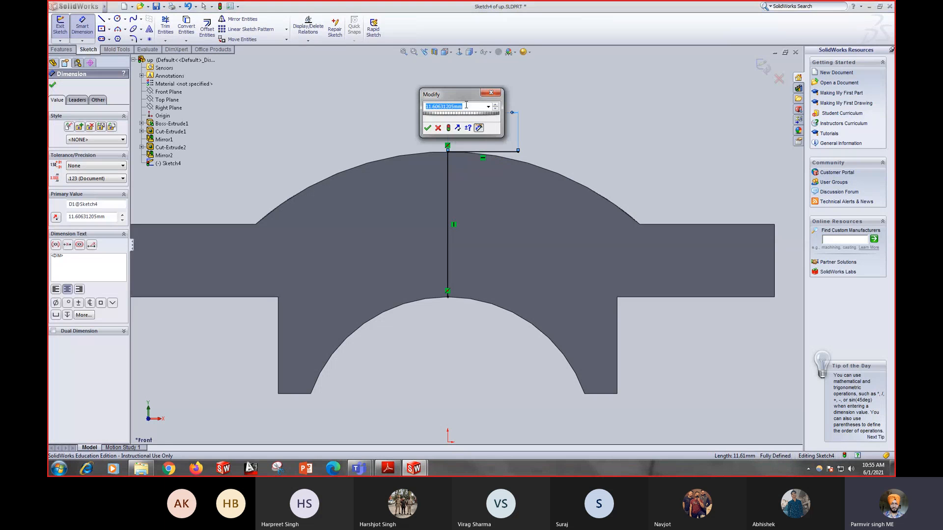
click(387, 468)
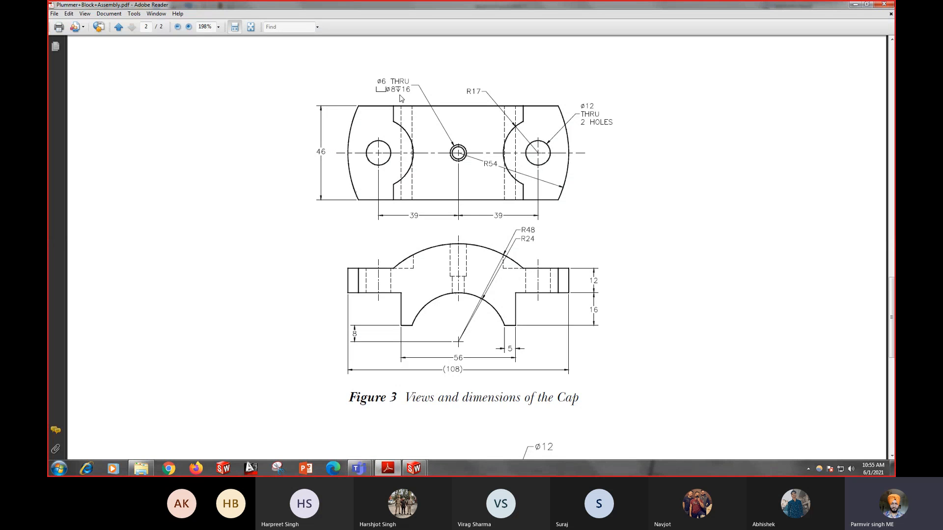
mouse_move(414, 468)
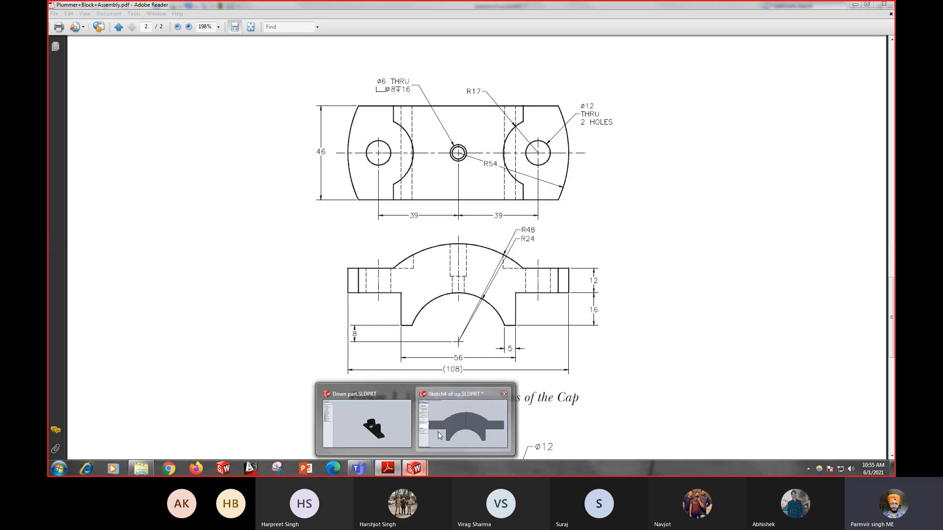
click(464, 420)
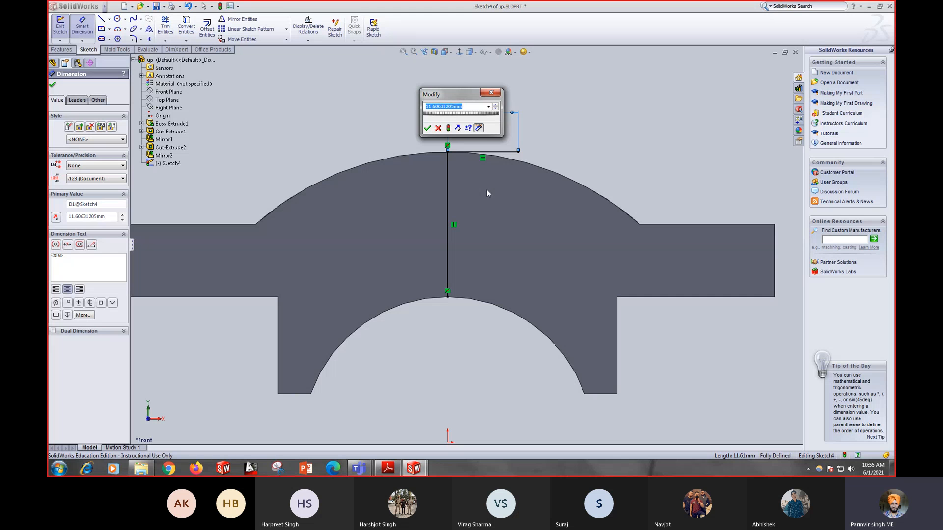
text(4)
key(Return)
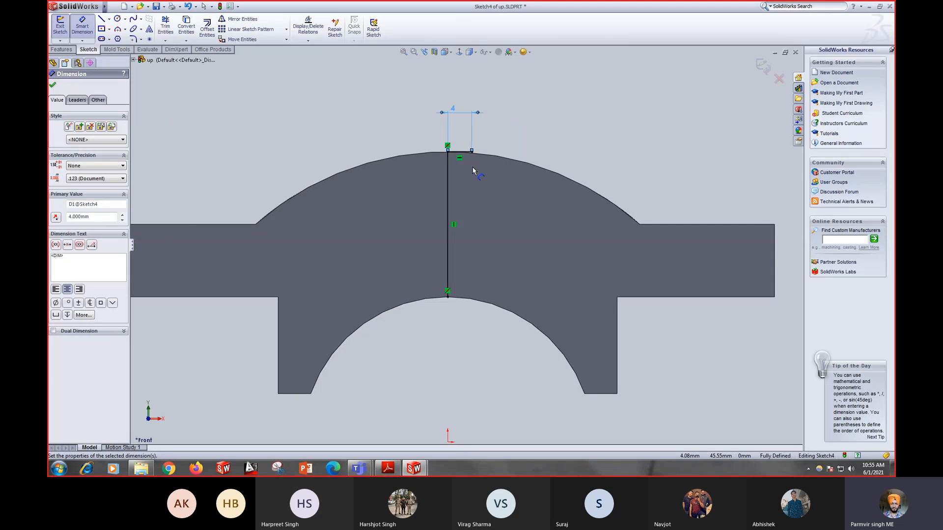
Step: Draw a vertical line about 13.7 mm long downward from the free end of the 4 mm line
scroll(475, 152, down, 3)
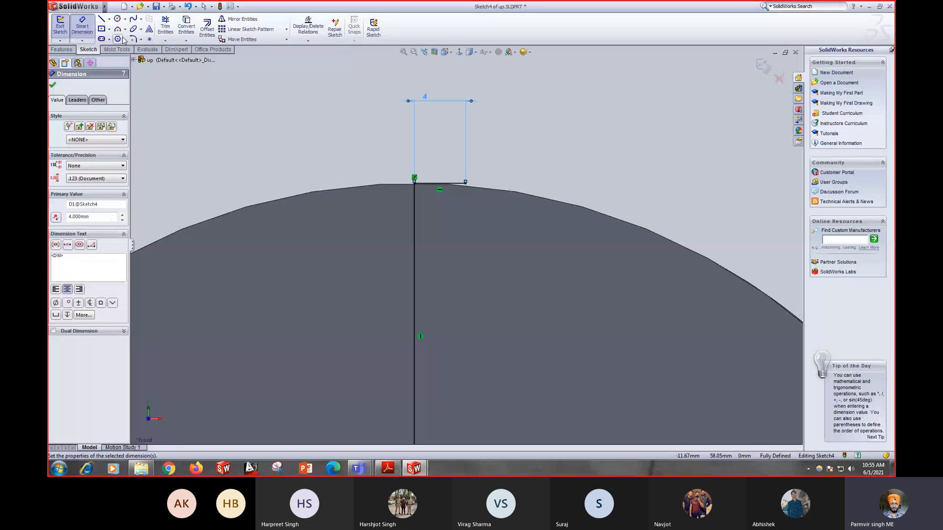
click(103, 21)
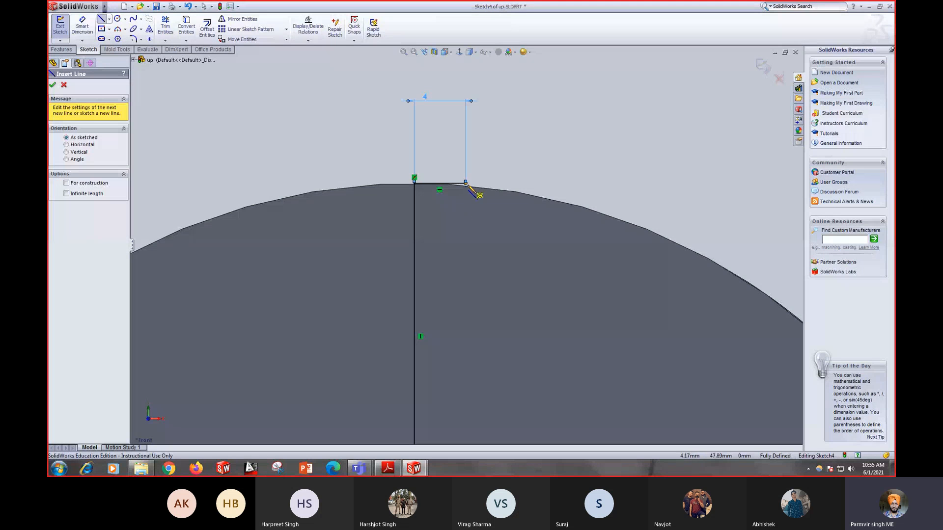
click(465, 183)
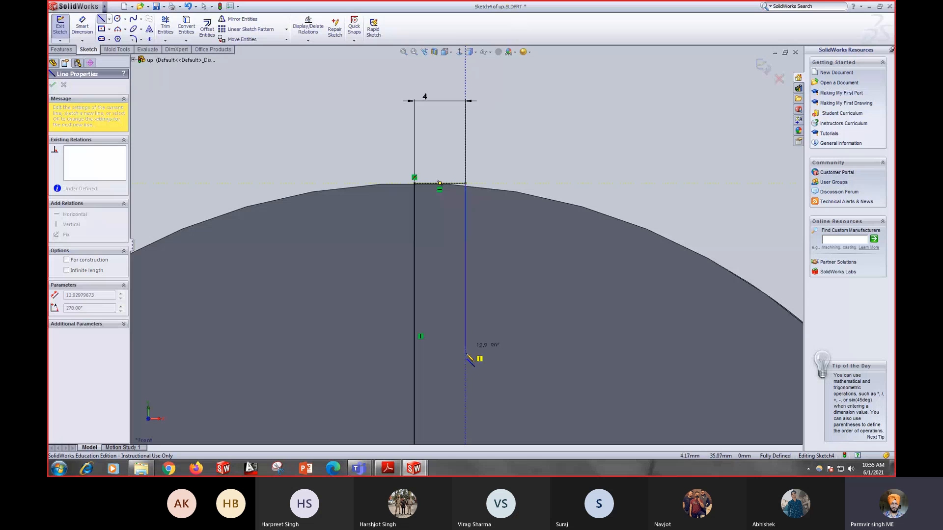
click(465, 357)
right_click(214, 90)
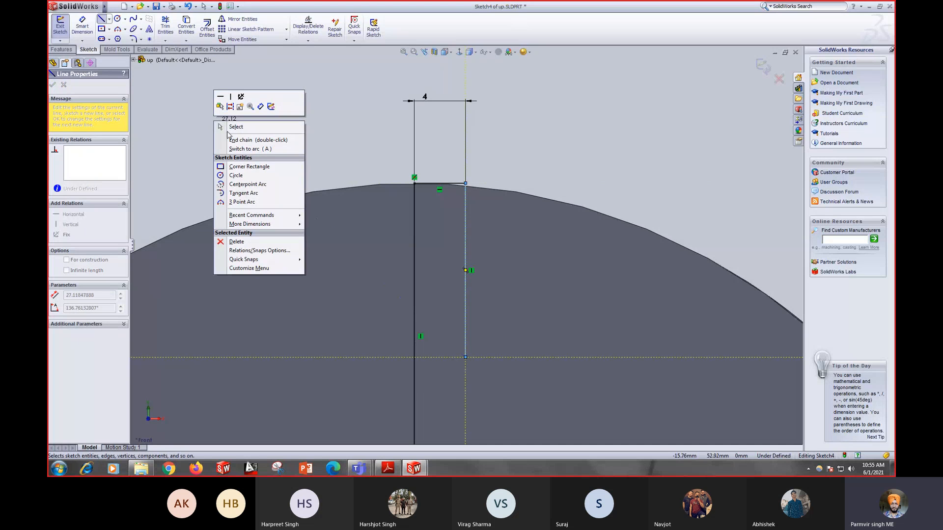
click(230, 127)
Step: Dimension the new vertical line's length at 16 mm for the counterbore depth
click(81, 29)
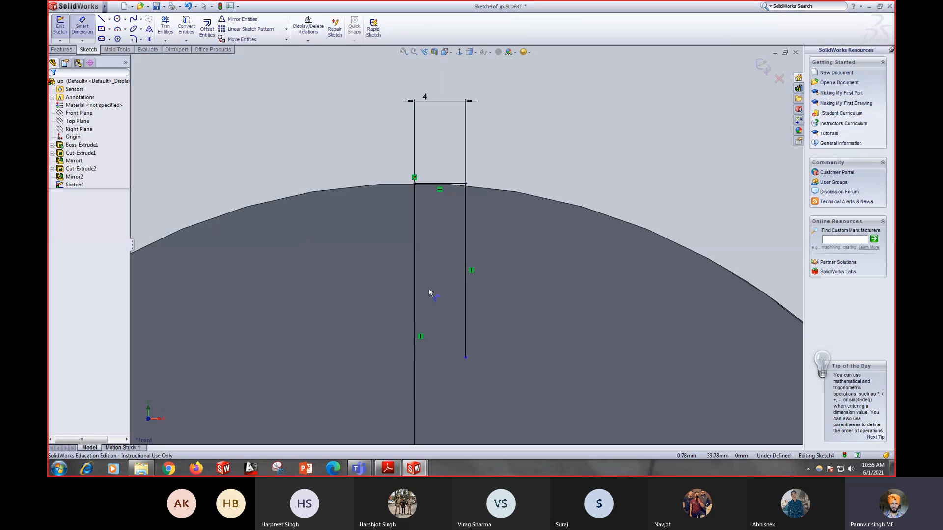
click(466, 312)
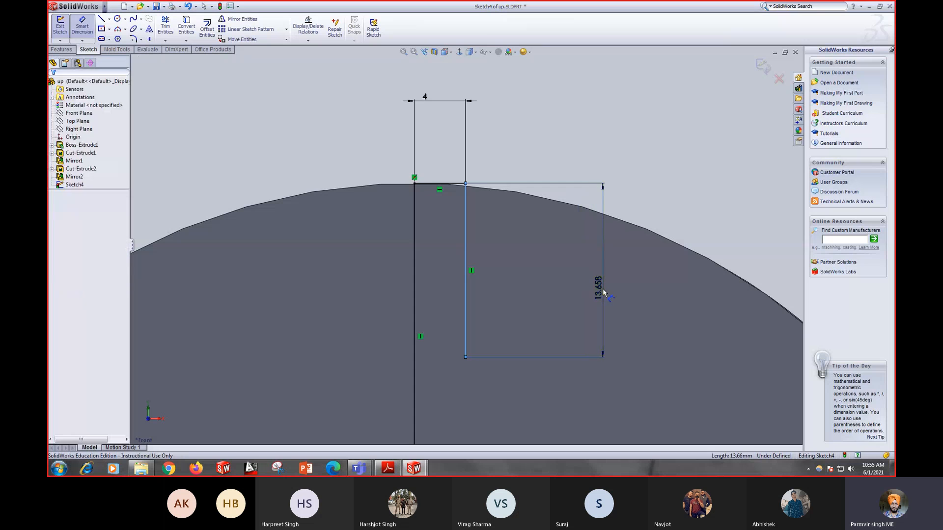
click(607, 286)
text(16)
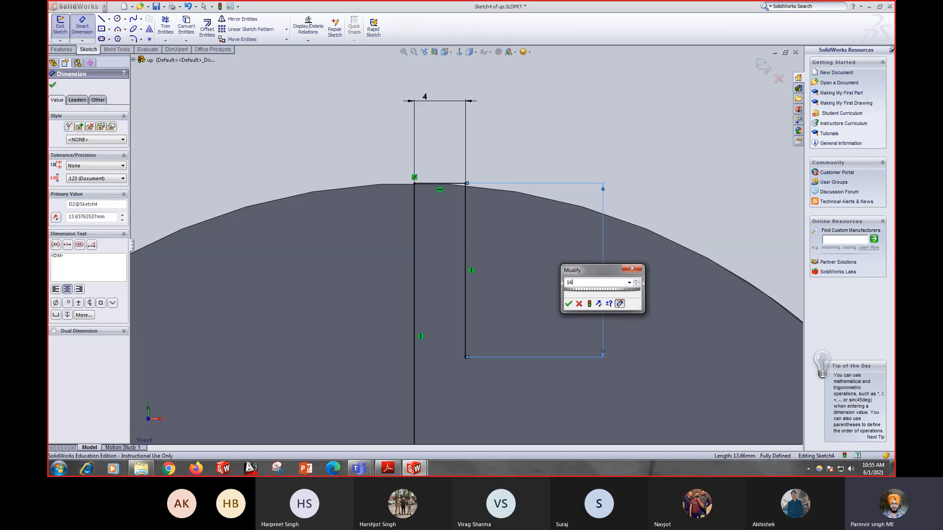
key(Return)
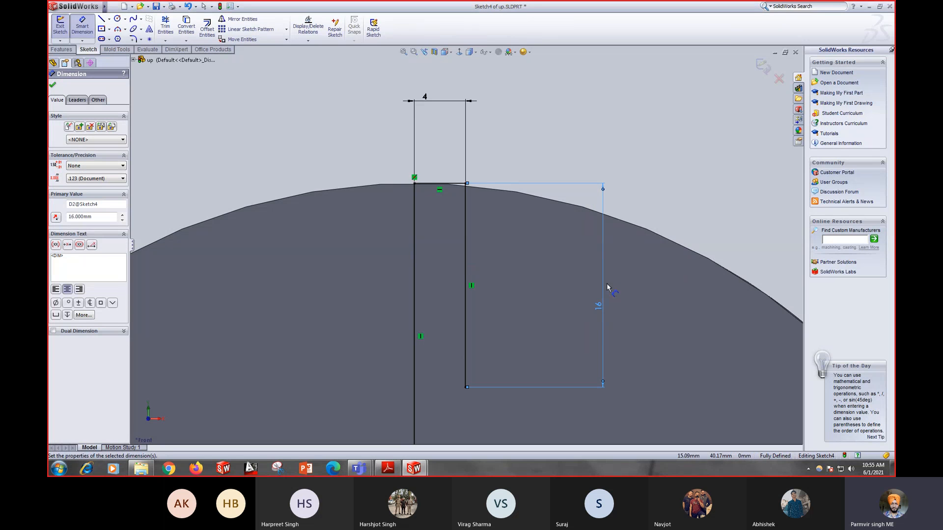
right_click(572, 246)
click(585, 251)
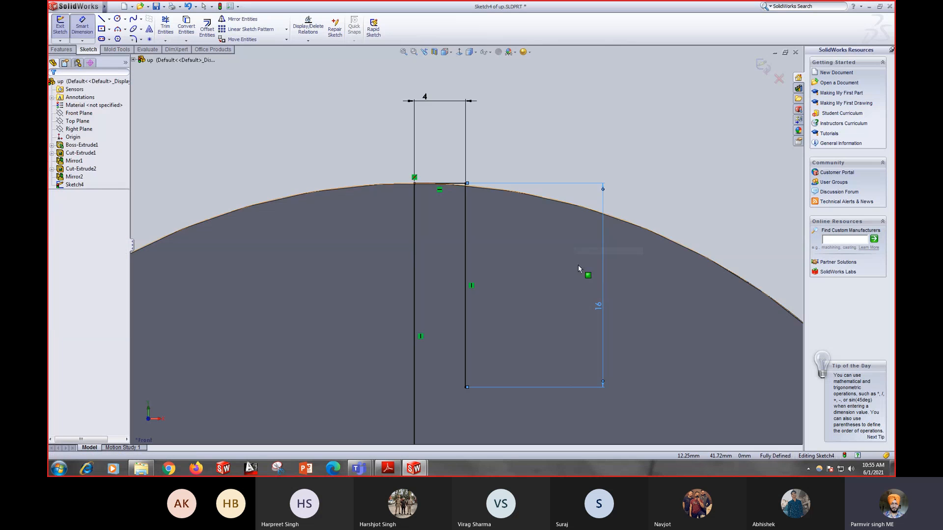
Step: Draw a horizontal line about 1.13 mm long toward the axis from the lower end of the 16 mm line
scroll(518, 297, down, 2)
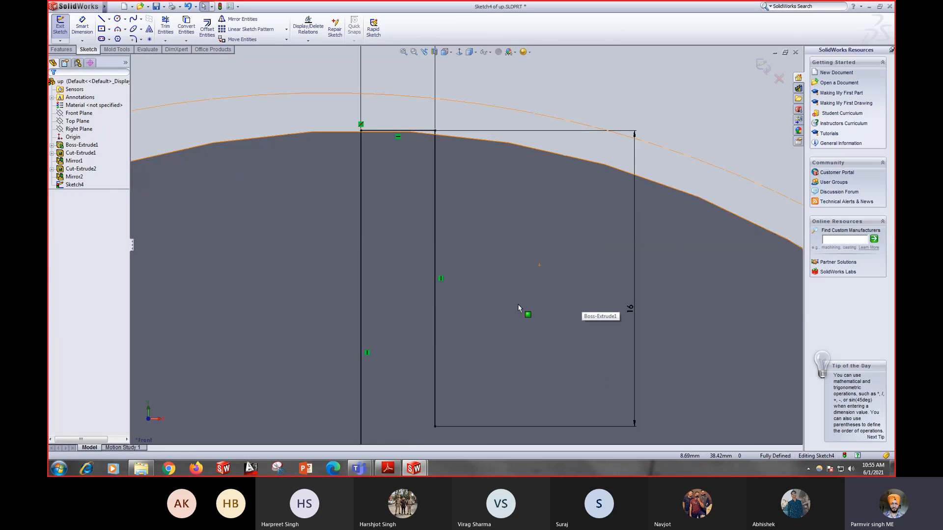
scroll(518, 304, down, 2)
scroll(518, 305, up, 5)
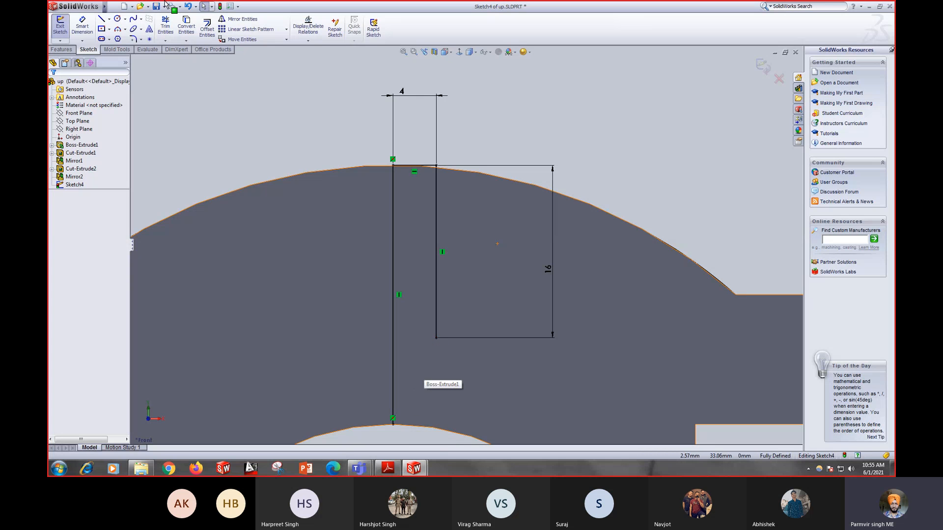
click(102, 19)
scroll(435, 341, up, 2)
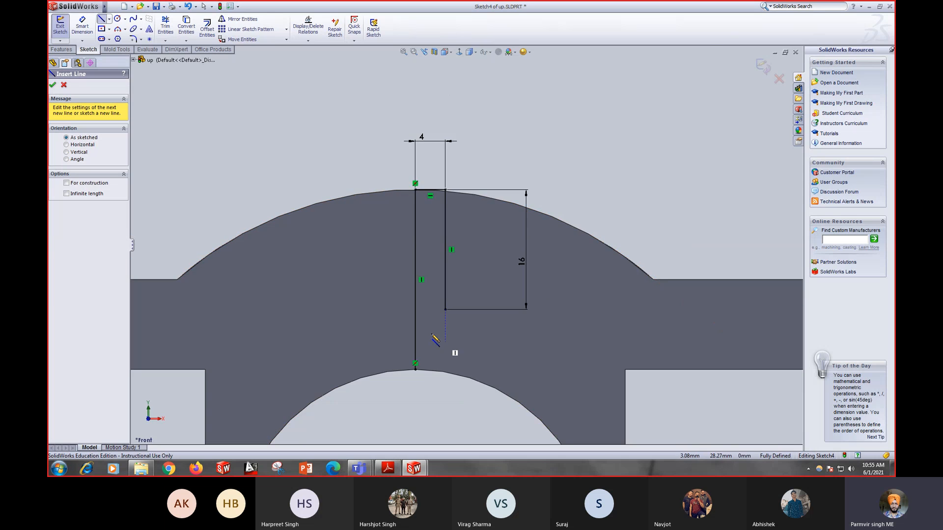
scroll(440, 326, down, 5)
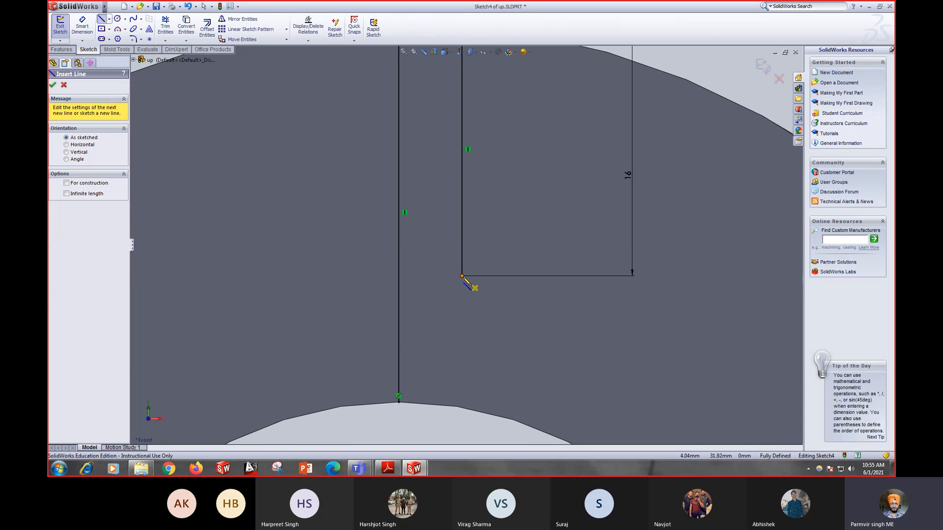
click(462, 276)
click(445, 275)
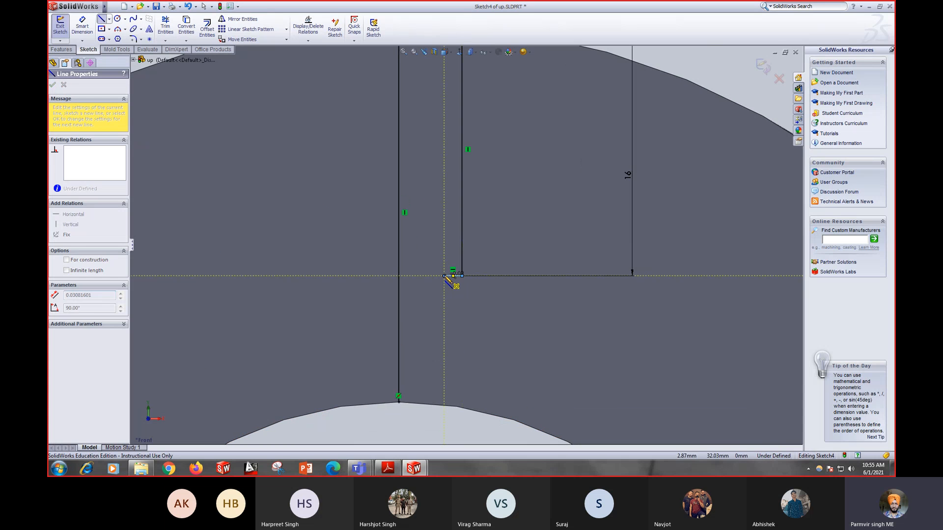
key(Escape)
key(Escape)
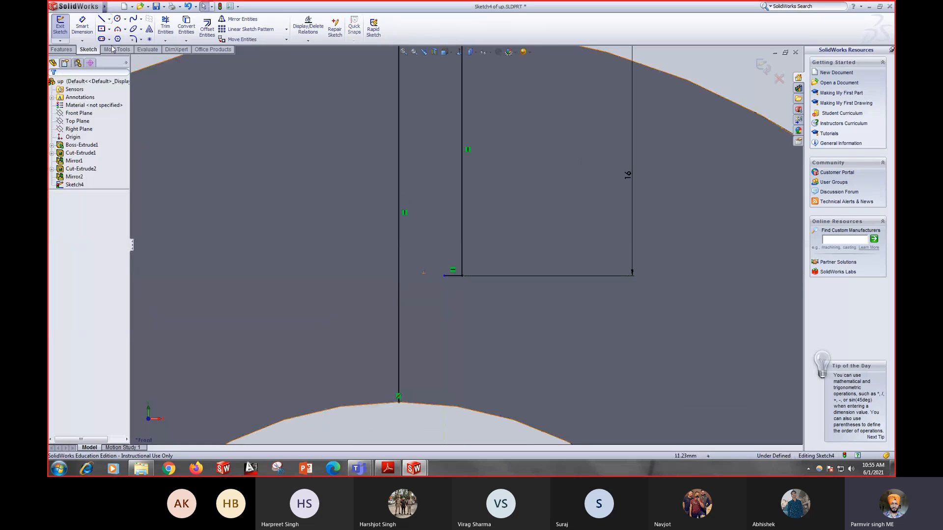
Step: Check the central stepped hole's callout in the cap drawing in Adobe Reader and return to SolidWorks
click(82, 25)
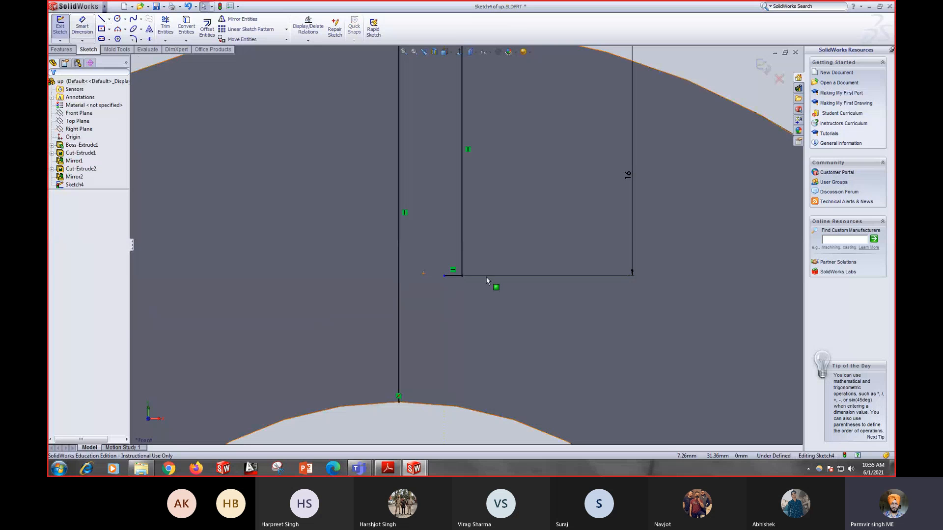
click(455, 277)
scroll(461, 339, up, 2)
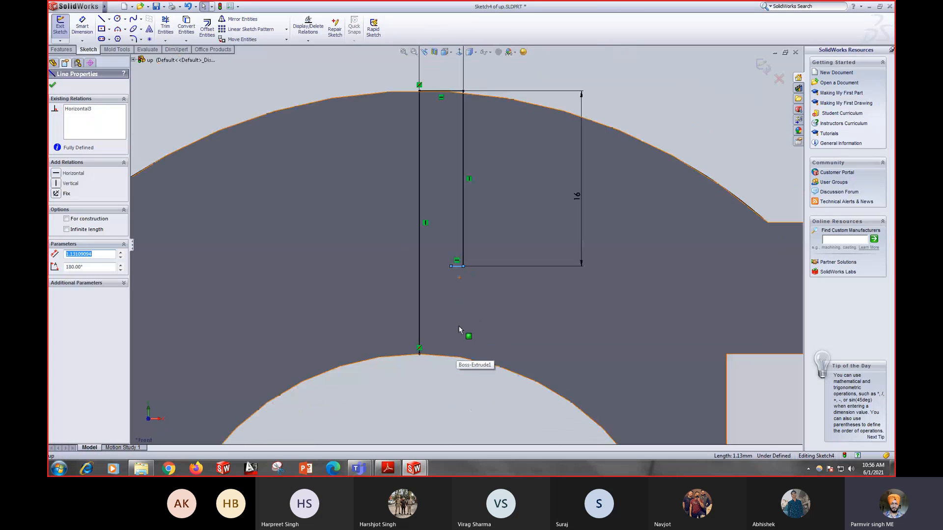
key(Escape)
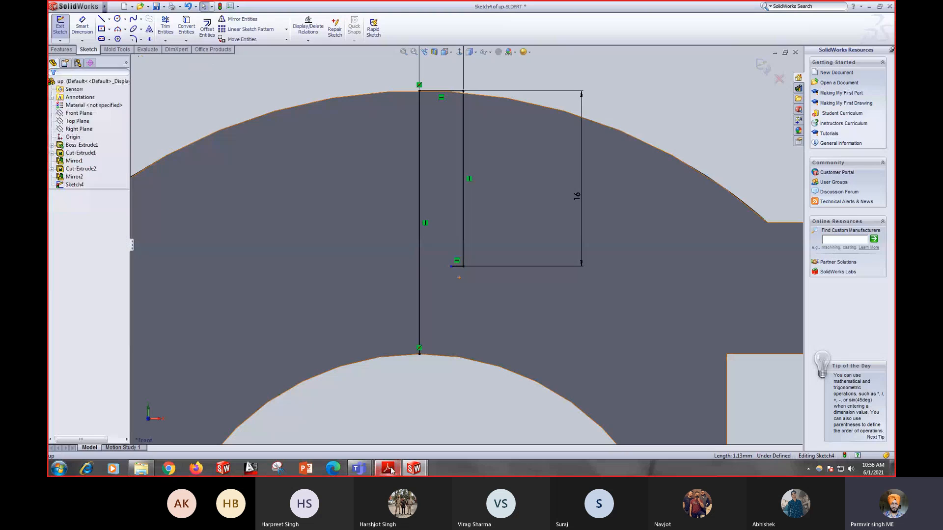
click(387, 468)
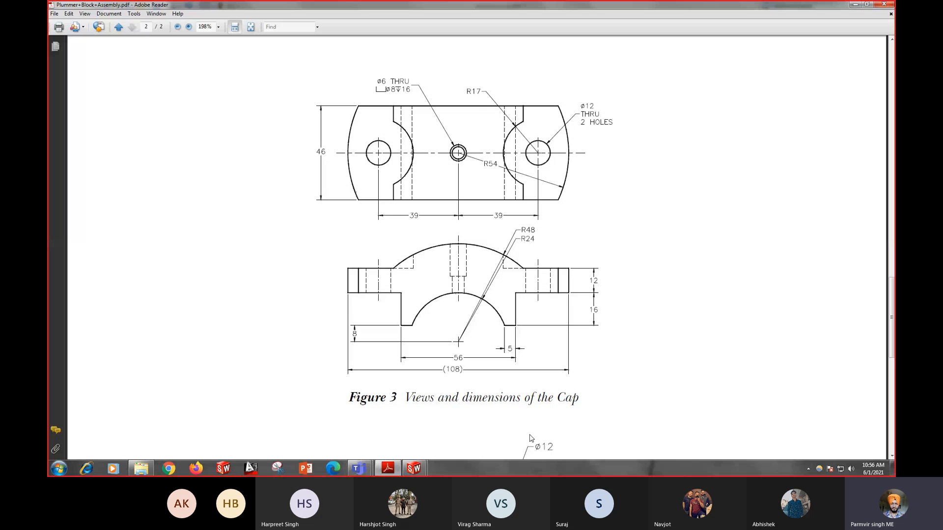
click(409, 469)
click(429, 399)
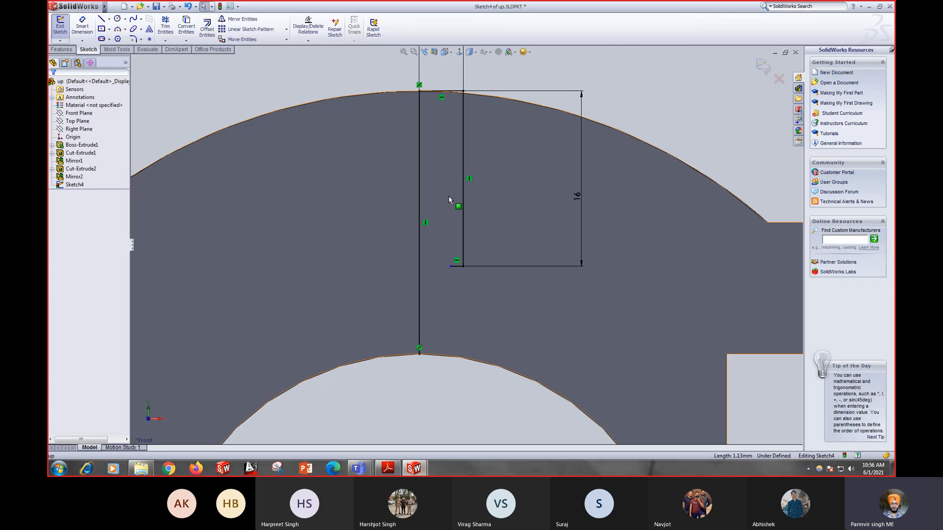
Step: Dimension the short horizontal step line's length at 1 mm
click(80, 32)
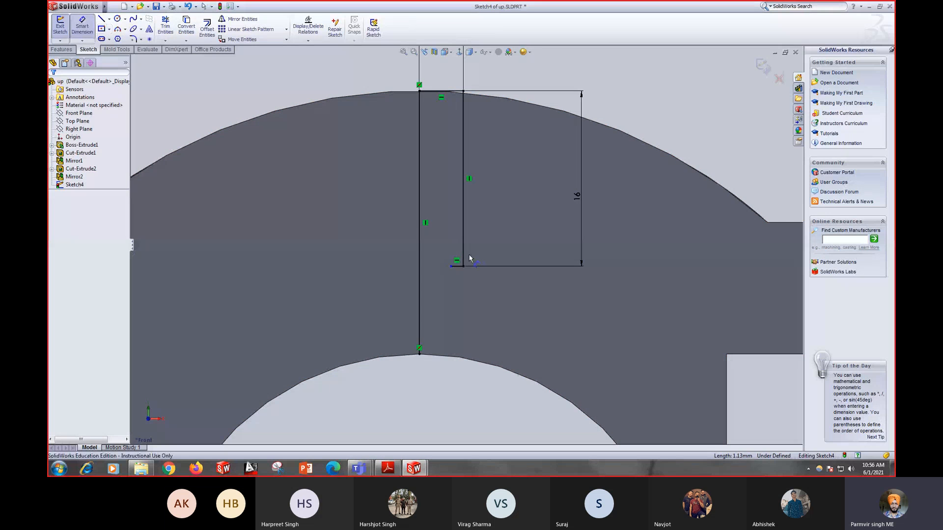
scroll(469, 259, down, 3)
click(447, 279)
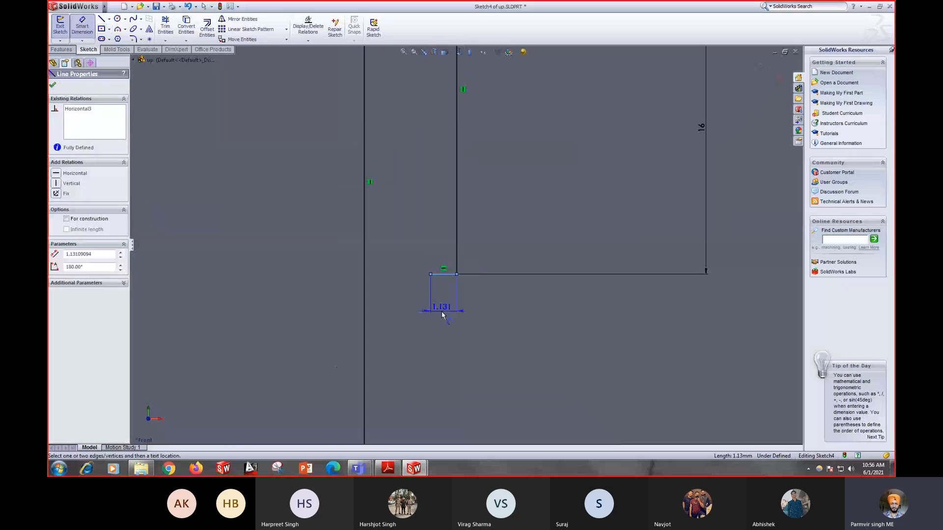
click(444, 302)
text(1)
key(Return)
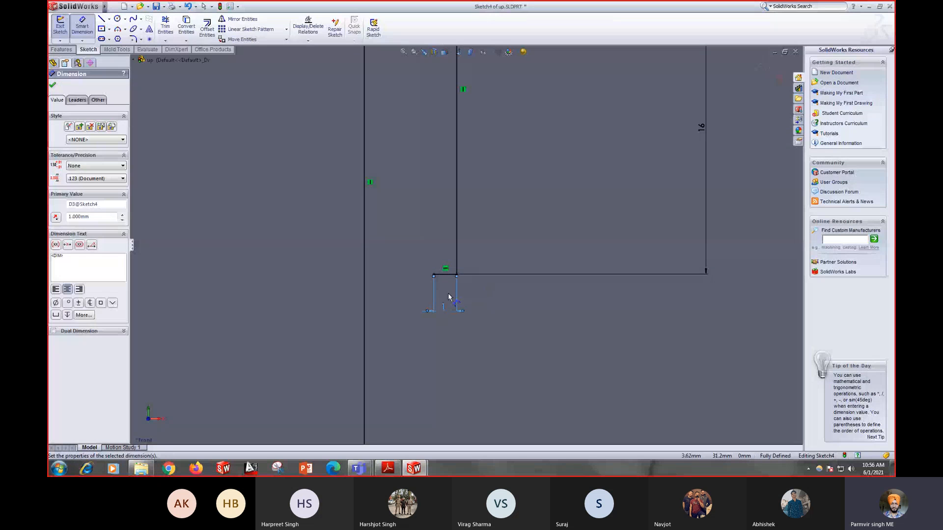
scroll(491, 295, up, 2)
scroll(487, 289, up, 1)
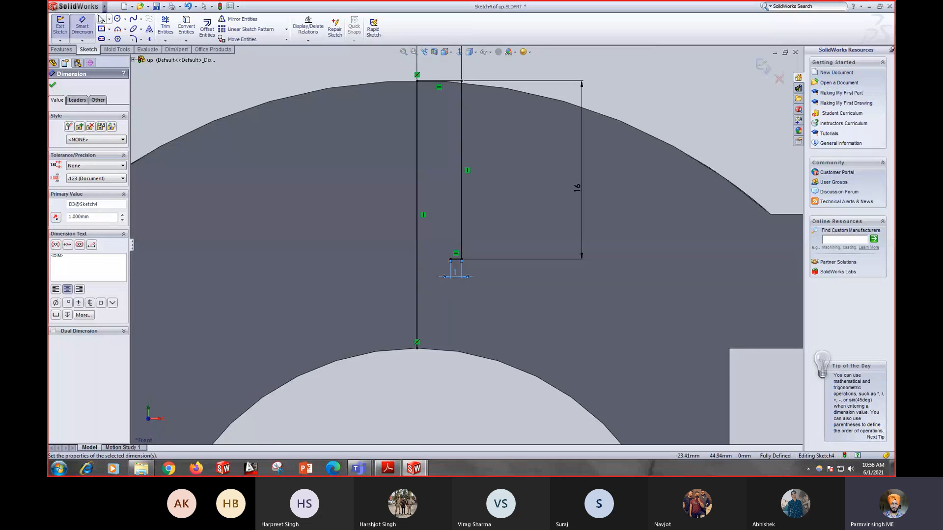
Step: Draw a vertical line from the step's free end down past the bore arc and close the profile to the axis line's lower endpoint
click(101, 19)
scroll(432, 254, down, 3)
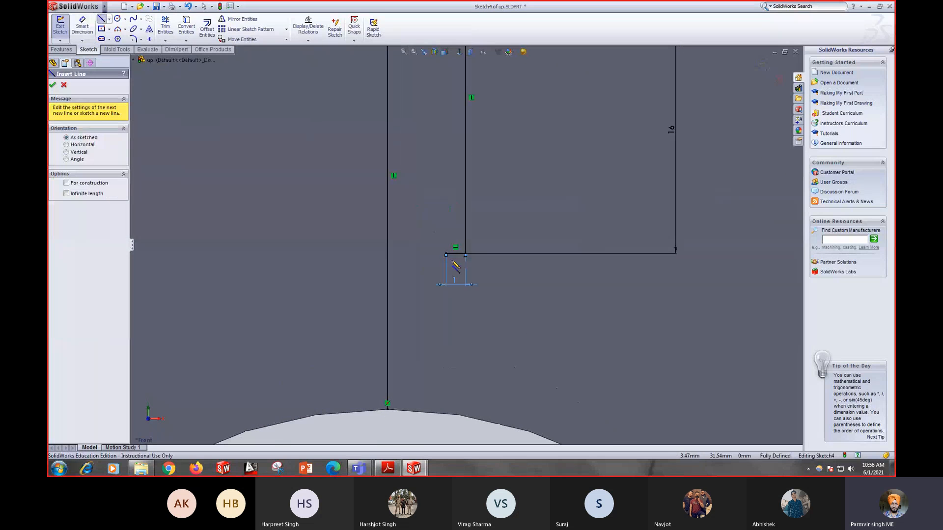
click(450, 260)
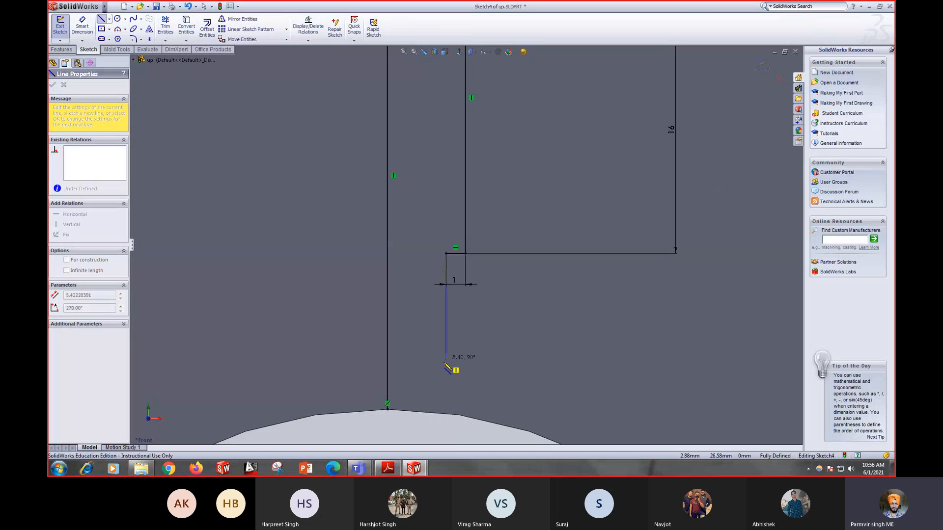
click(446, 424)
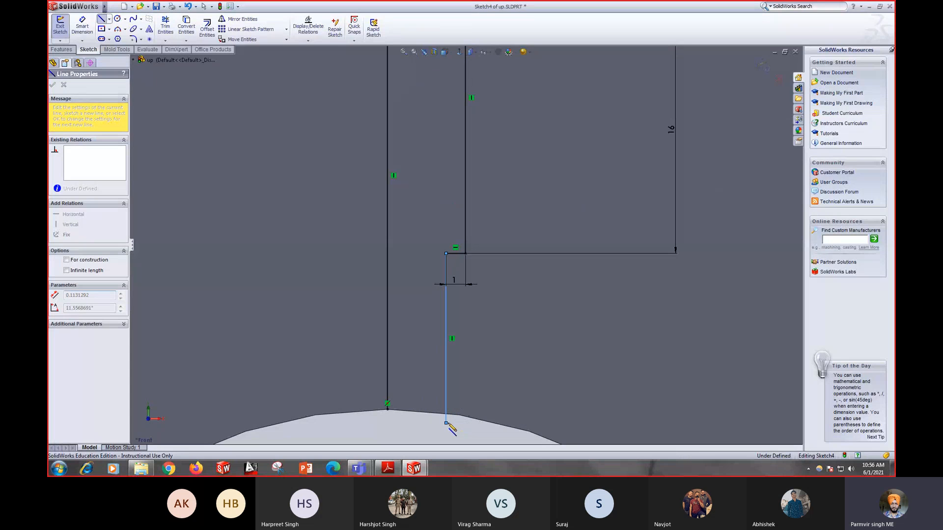
click(387, 410)
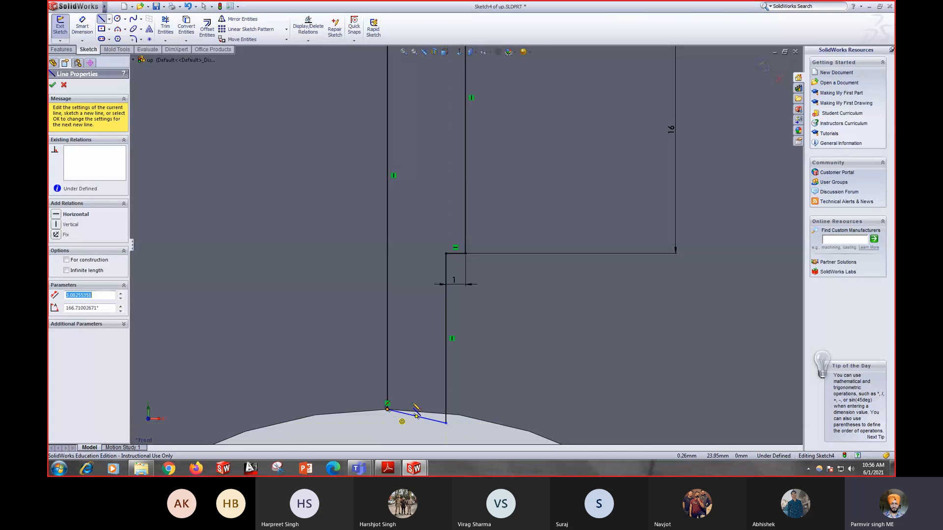
right_click(424, 334)
click(440, 339)
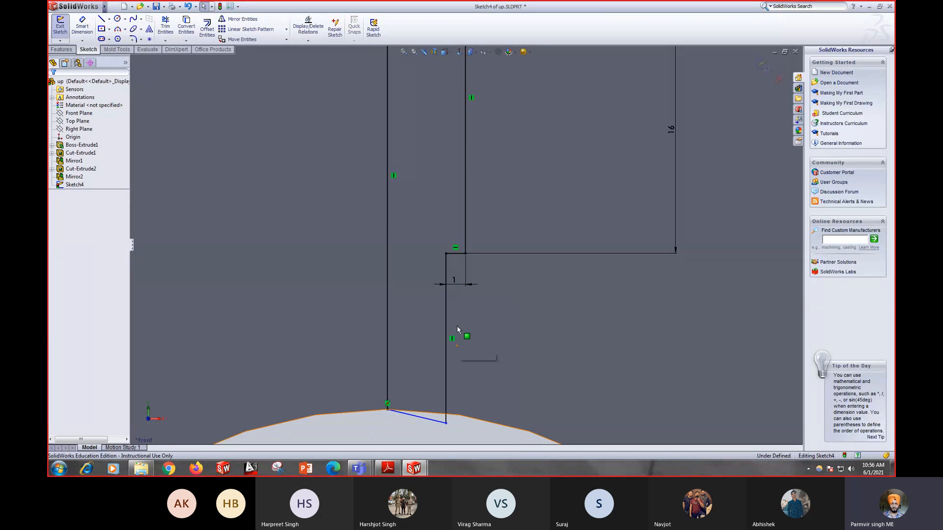
Step: Cut the central stepped hole by revolving the closed half-profile 360° in one direction about its long vertical line
scroll(457, 326, up, 1)
scroll(447, 169, up, 3)
scroll(447, 169, down, 2)
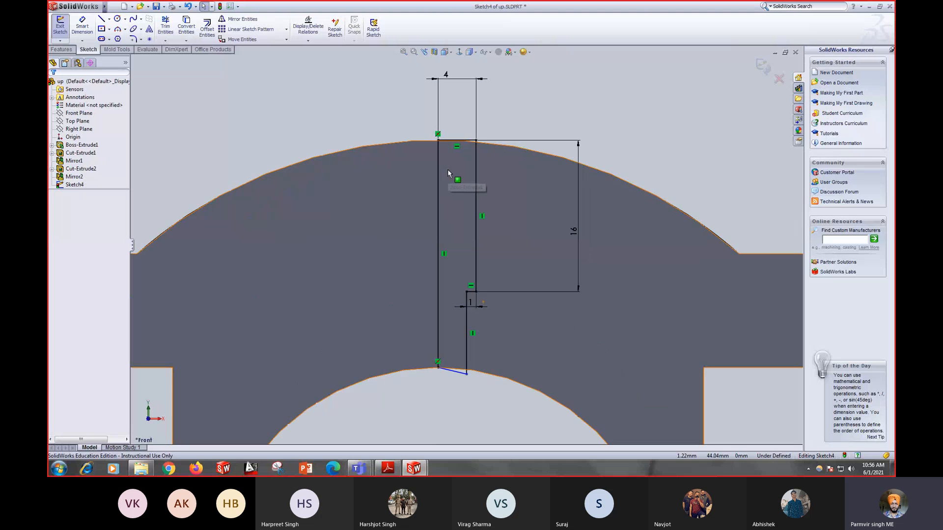
scroll(452, 163, up, 1)
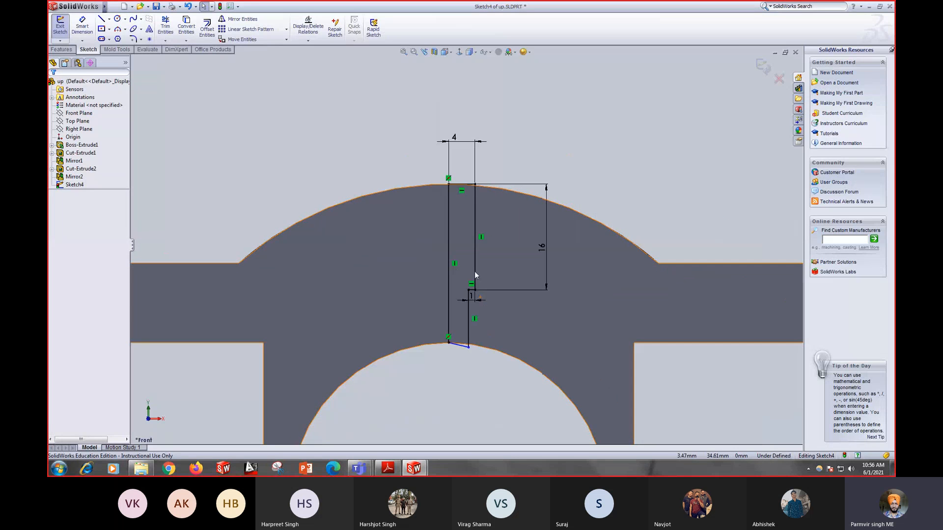
scroll(483, 297, down, 2)
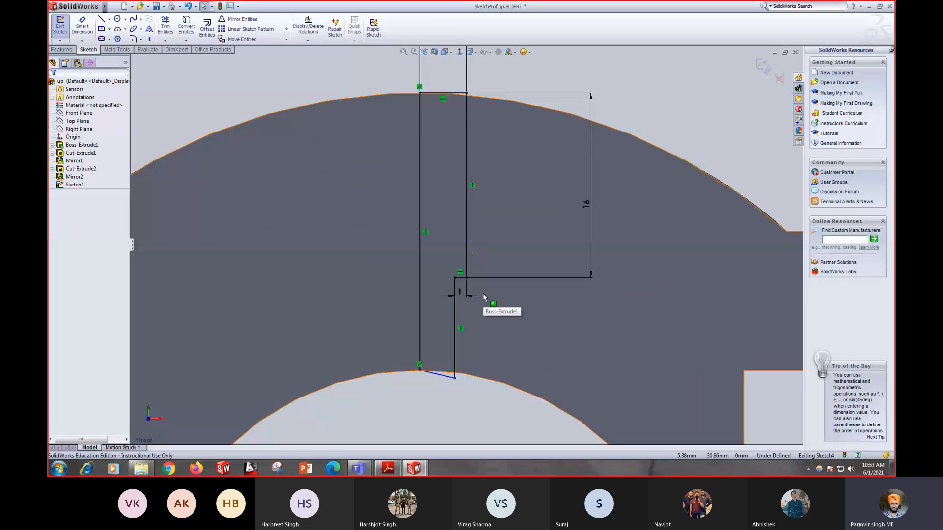
scroll(482, 295, up, 4)
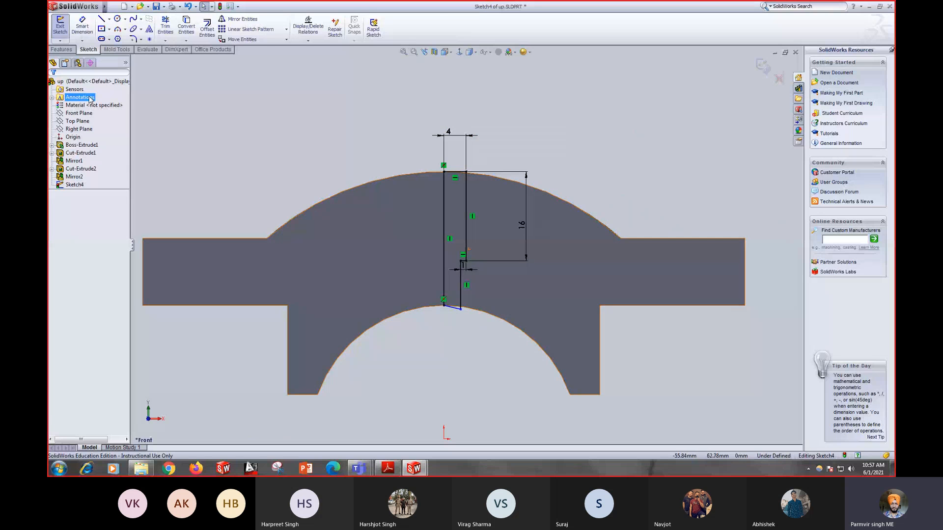
click(61, 50)
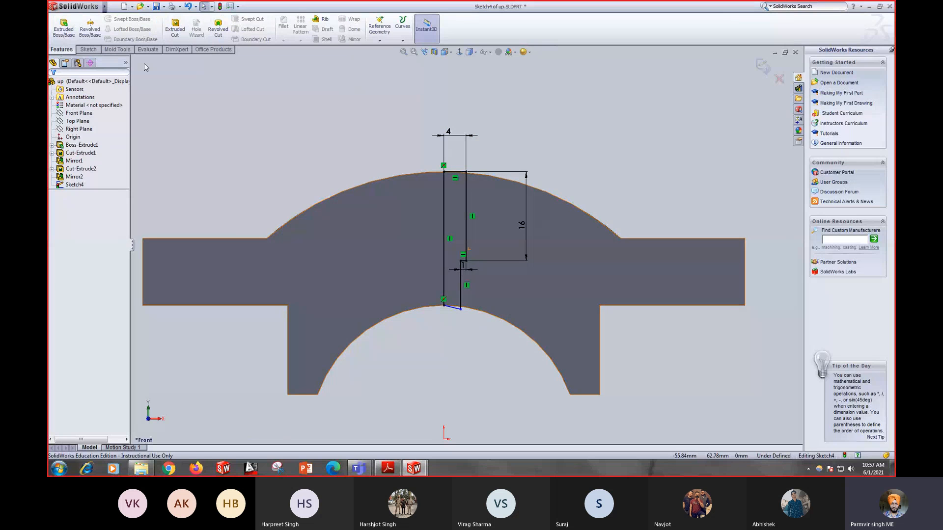
click(219, 30)
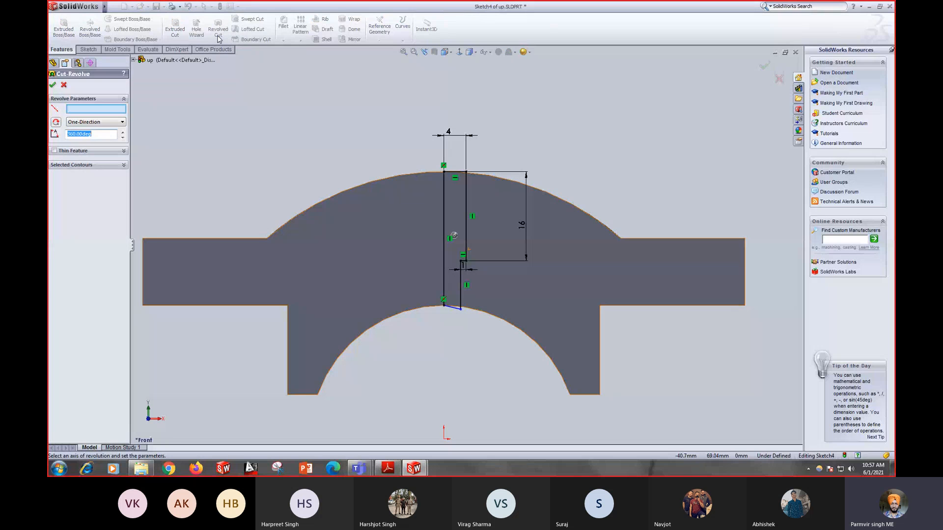
click(444, 222)
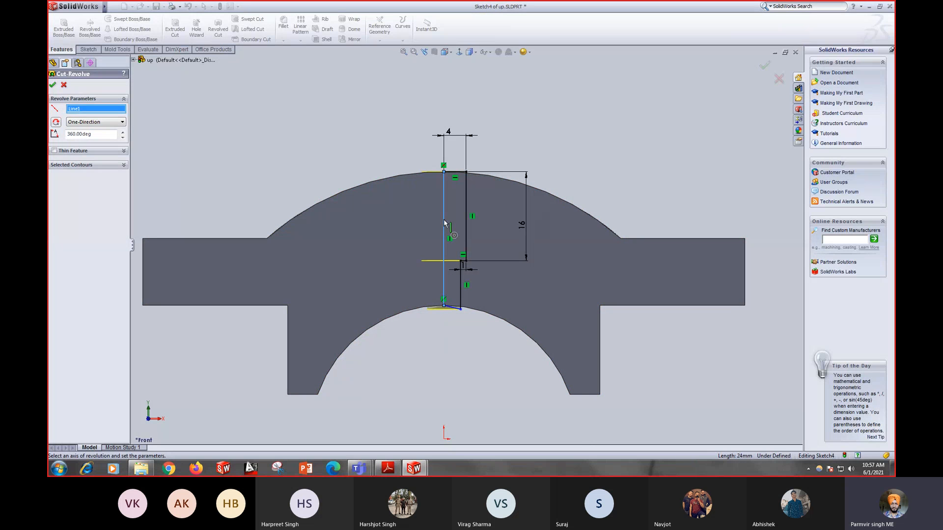
middle_drag(464, 226, 464, 248)
click(52, 85)
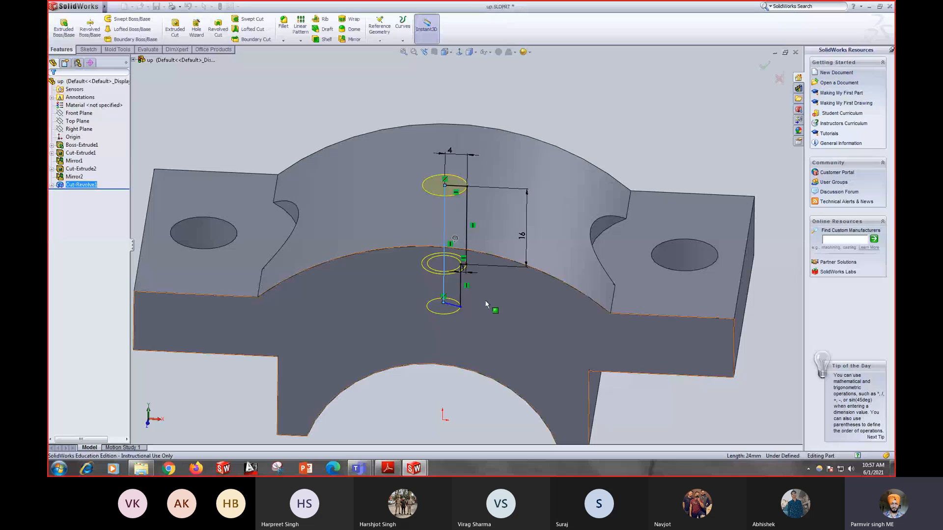
middle_drag(456, 338, 492, 340)
key(f)
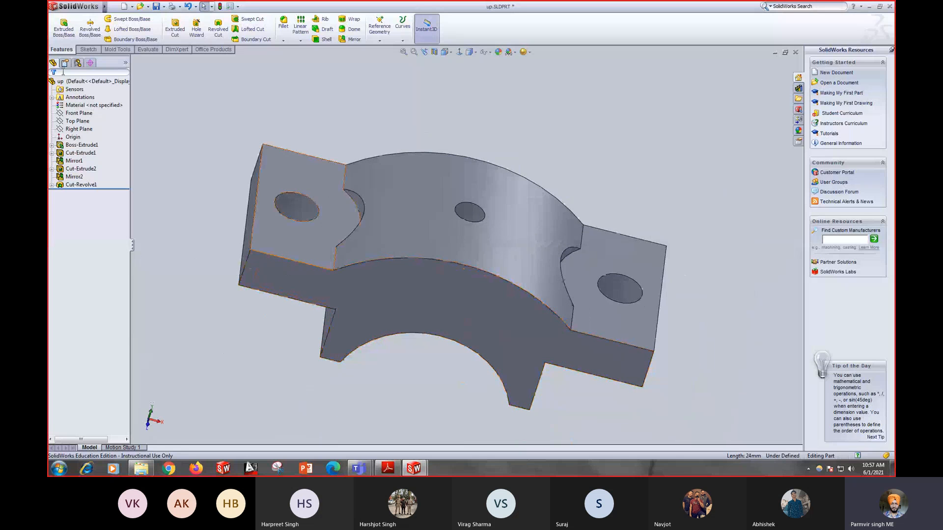
Step: Apply Gray Cast Iron from the Iron category as the cap's material
click(89, 106)
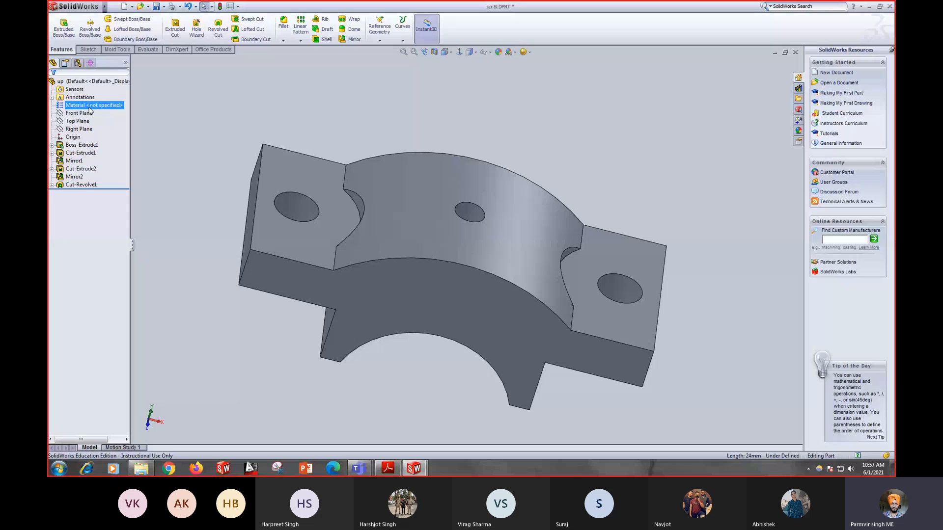
right_click(90, 111)
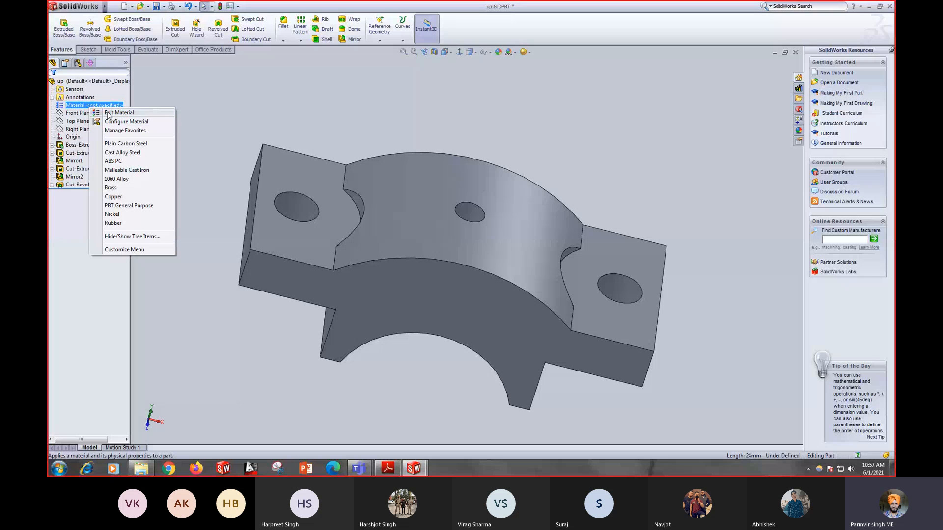
click(110, 116)
click(352, 266)
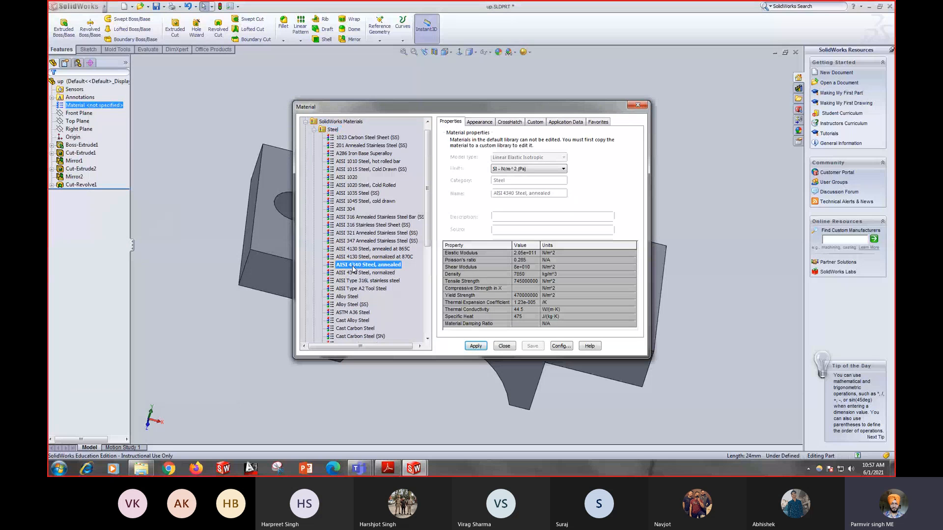
scroll(352, 269, down, 5)
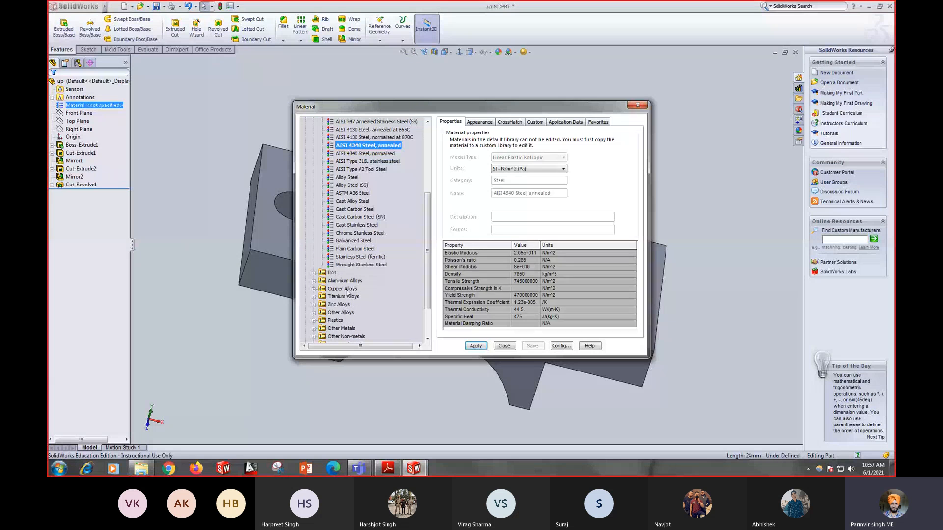
click(333, 273)
click(314, 273)
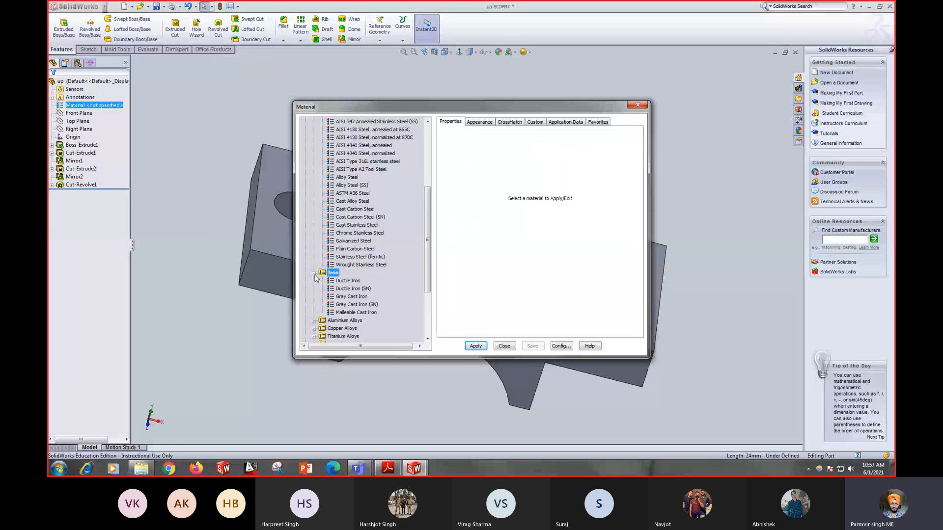
click(358, 297)
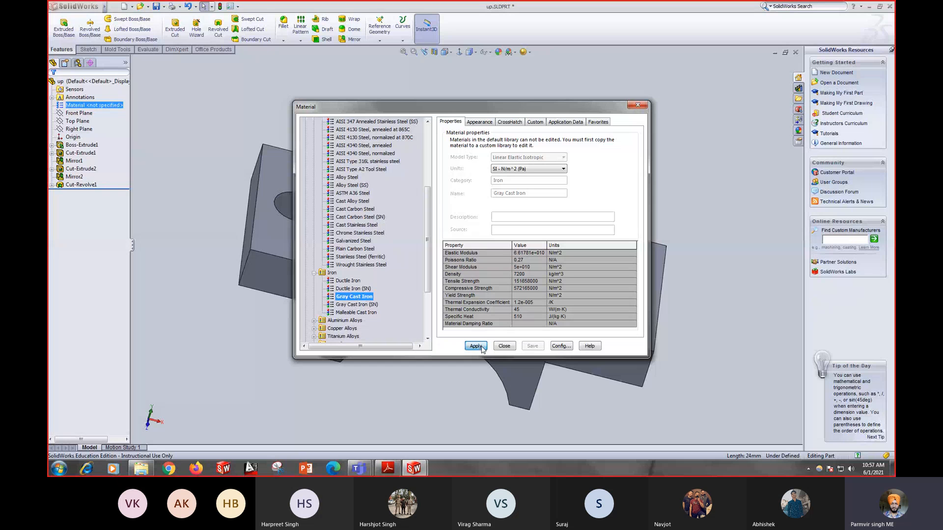
click(480, 346)
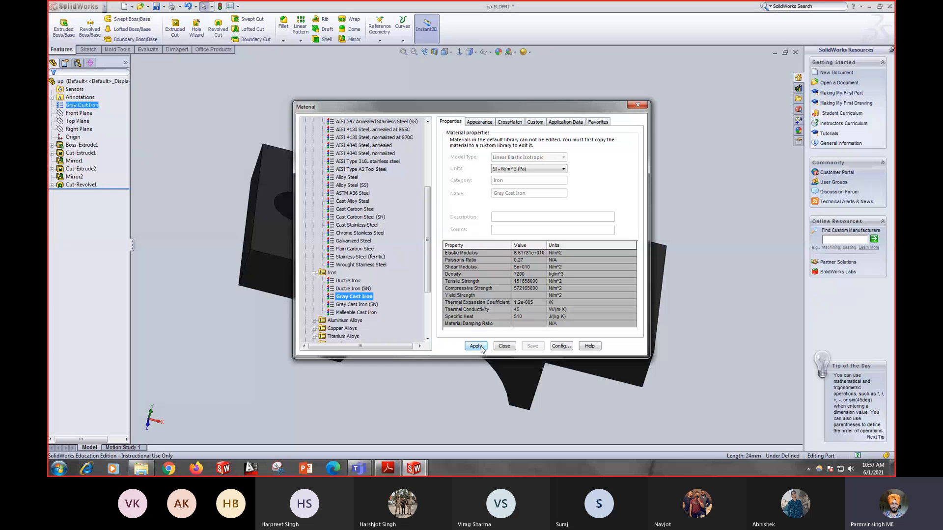
Step: Apply the Gray Cast Iron (SN) material to the cap part and close the material settings
click(344, 305)
click(486, 346)
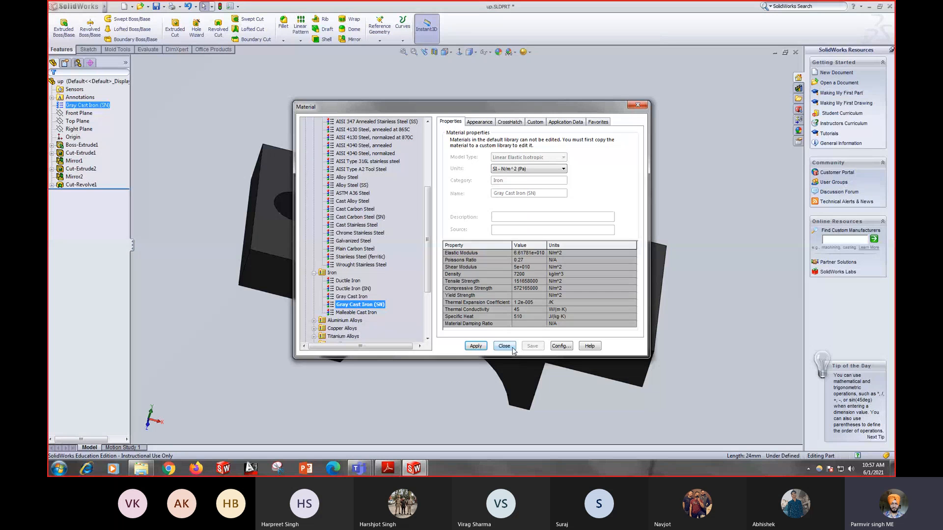
click(504, 346)
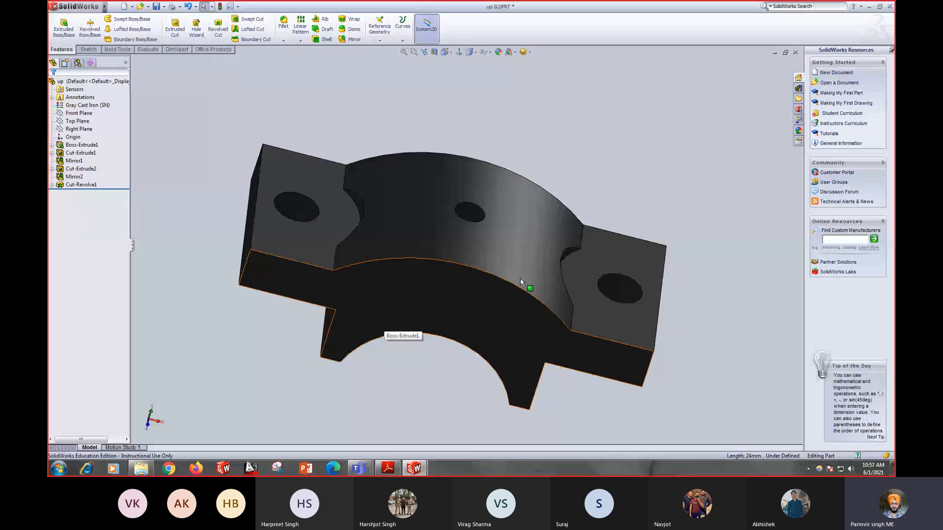
middle_drag(520, 278, 496, 277)
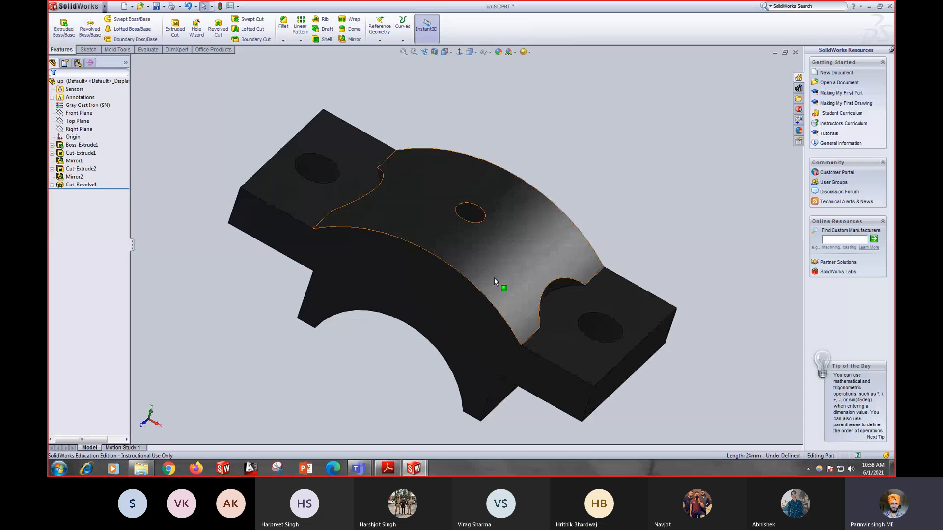
Step: Switch to the Plummer Block Assembly PDF in Adobe Reader and examine Figure 4, with the Brasses, Nut, Lock Nut and Bolt
click(390, 469)
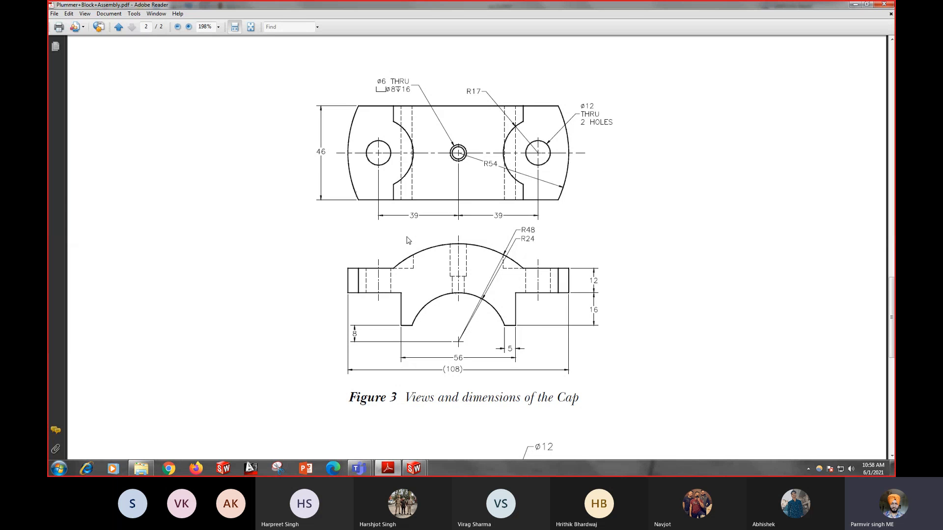
scroll(408, 241, down, 8)
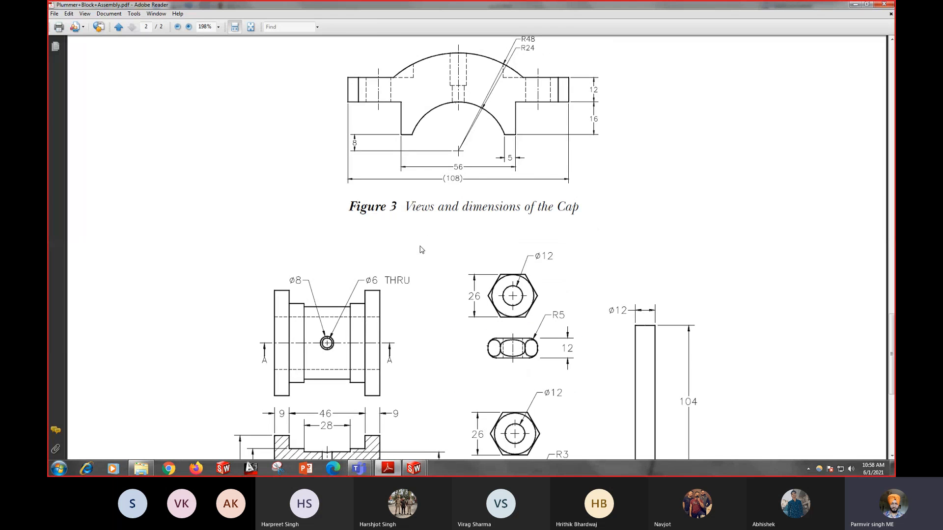
scroll(421, 250, down, 6)
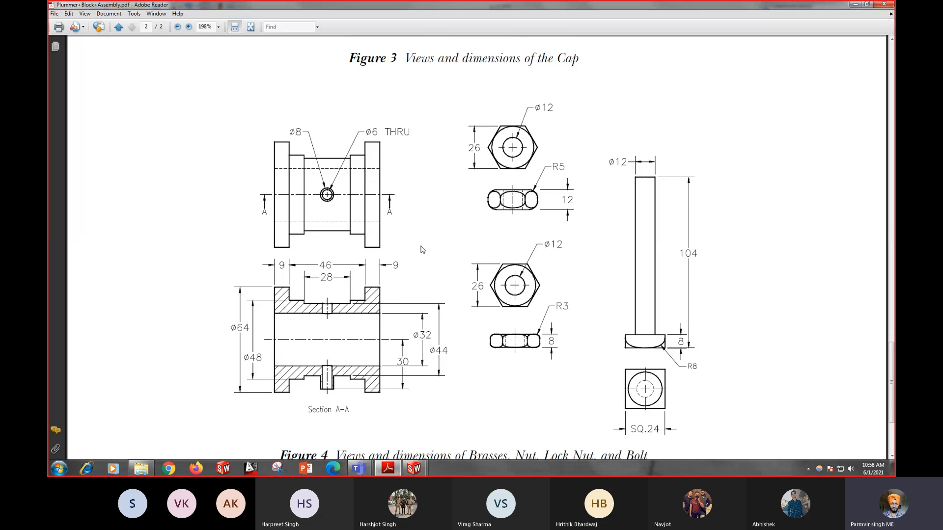
scroll(421, 249, down, 1)
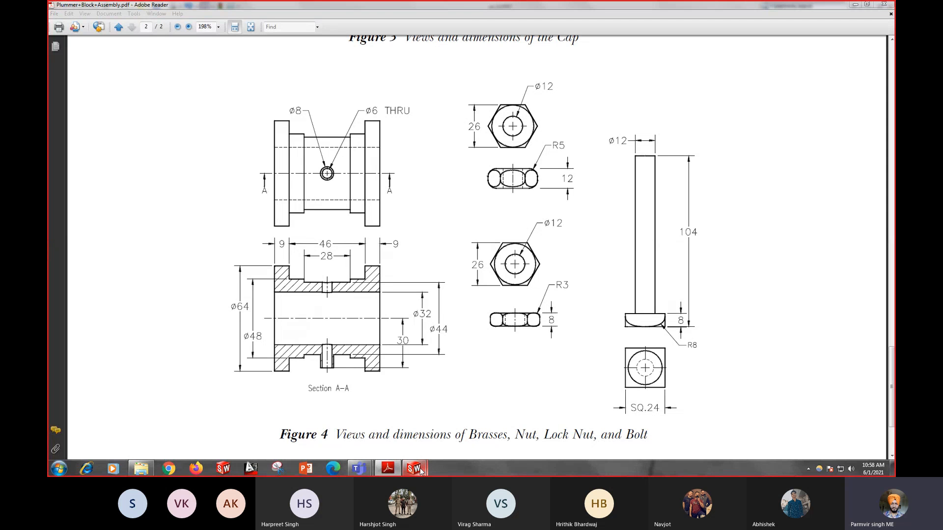
Step: Return to SolidWorks and create a new part document
mouse_move(423, 471)
click(464, 417)
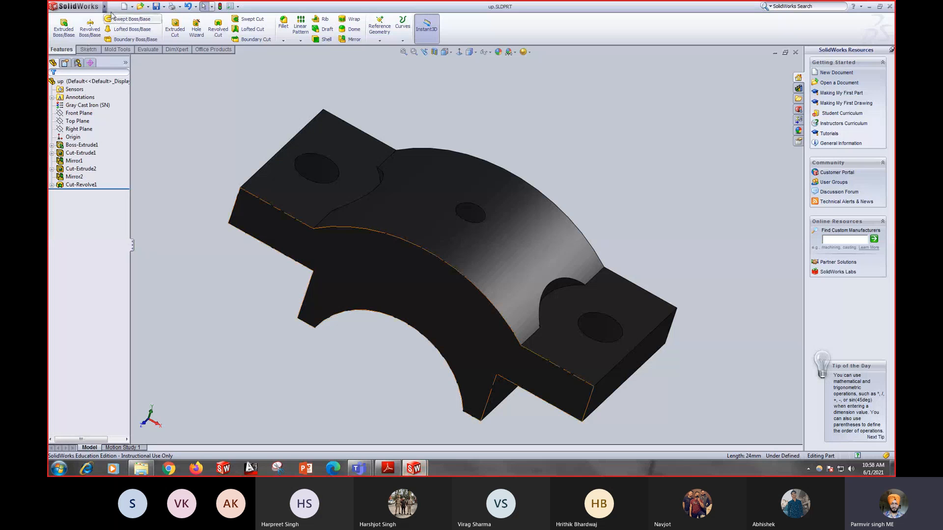
click(124, 7)
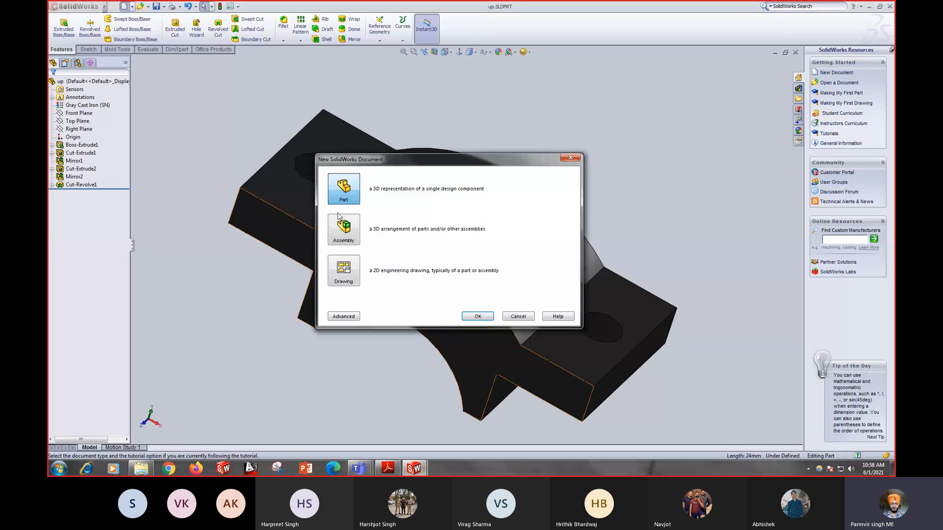
click(486, 316)
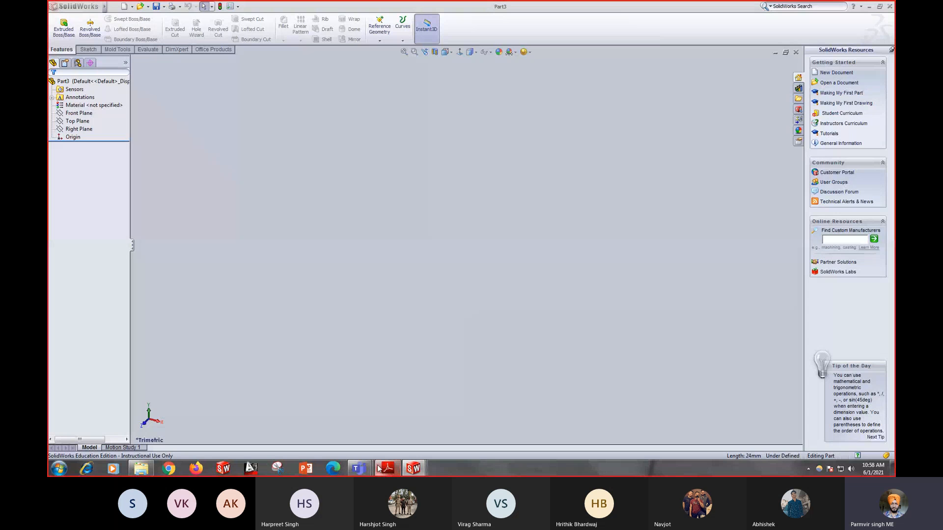
mouse_move(365, 473)
click(389, 424)
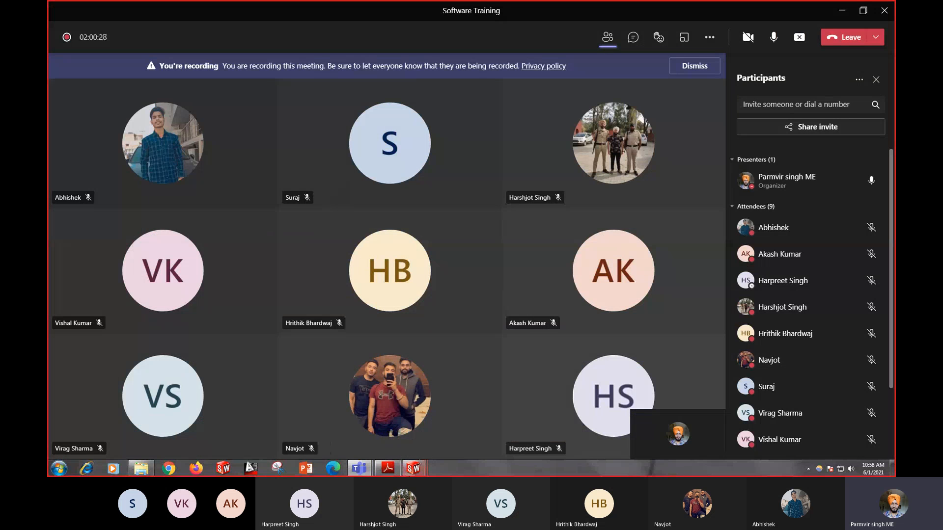
mouse_move(413, 468)
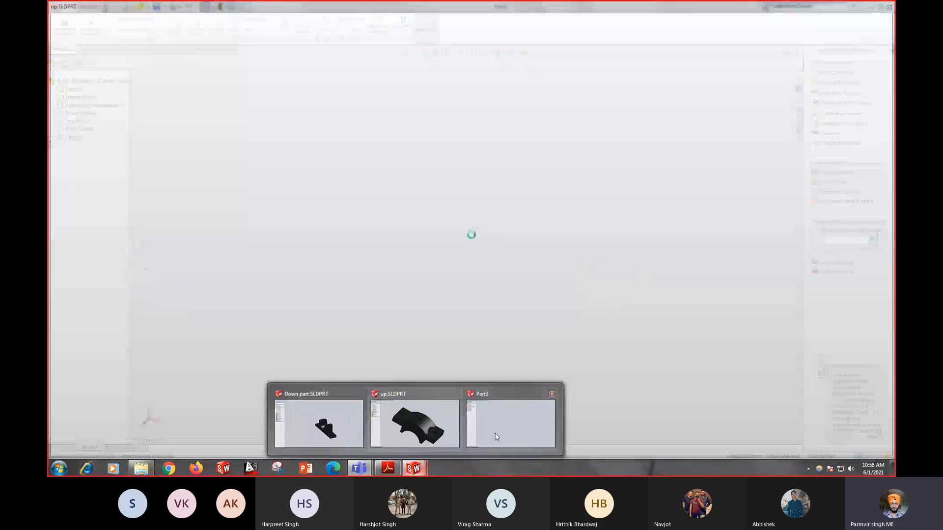
click(495, 434)
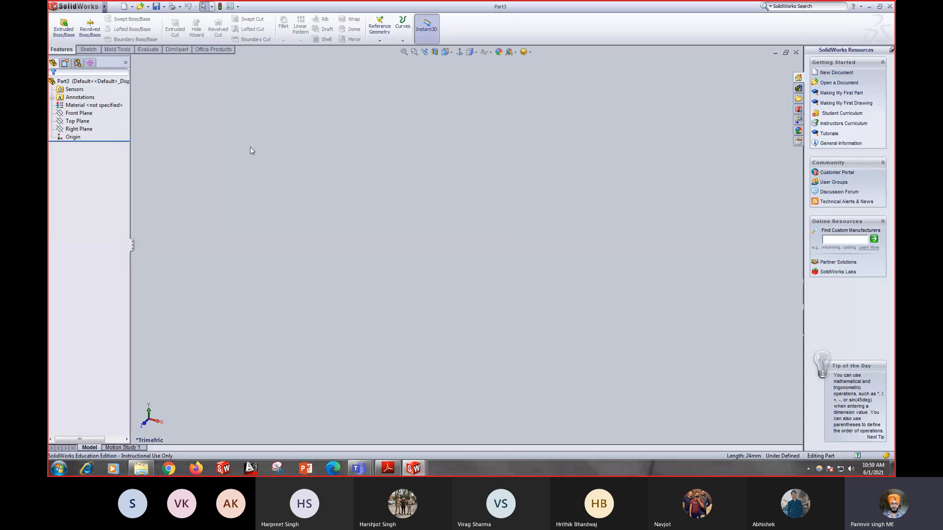
Step: Save the new part on the Desktop as "Brass up"
key(ctrl+s)
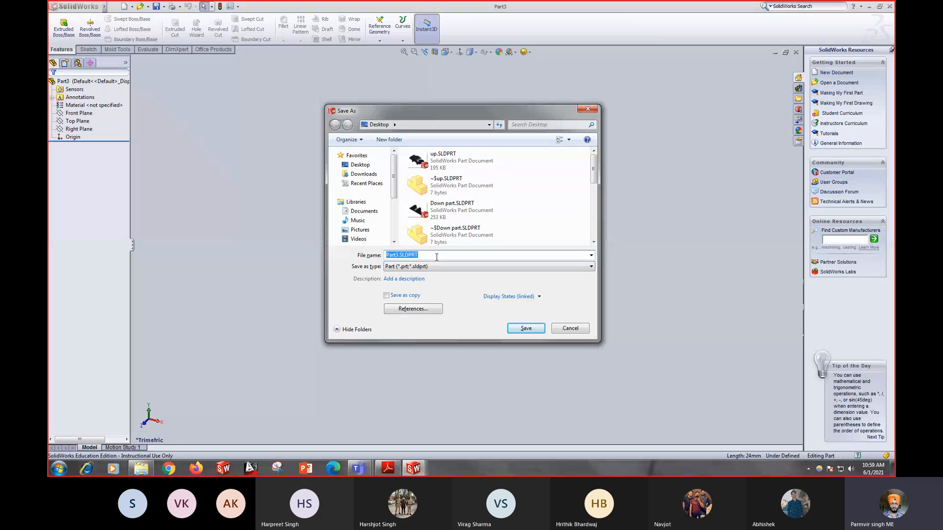
text(Bra)
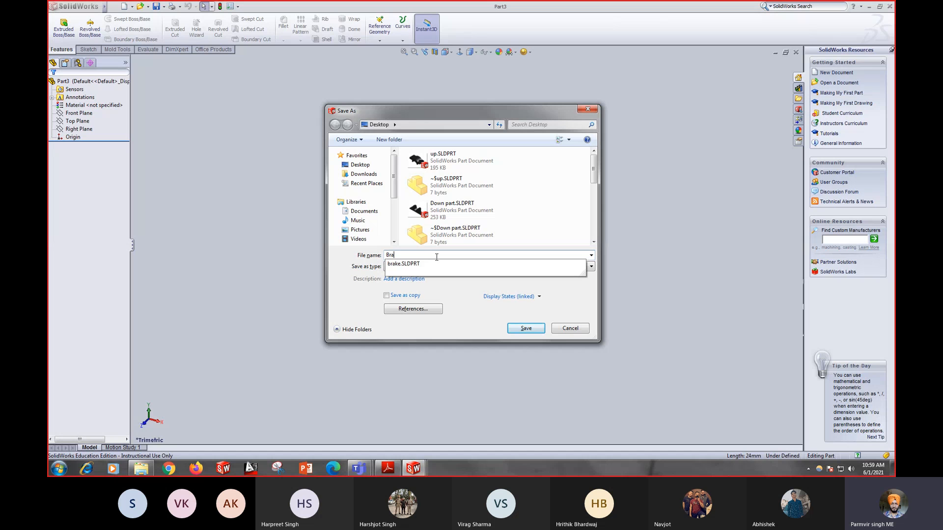
text(ss up)
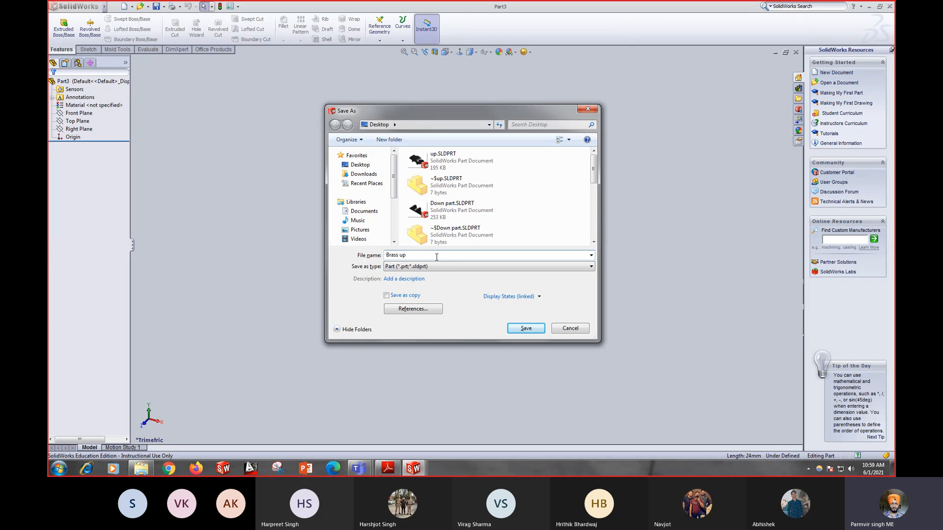
key(Return)
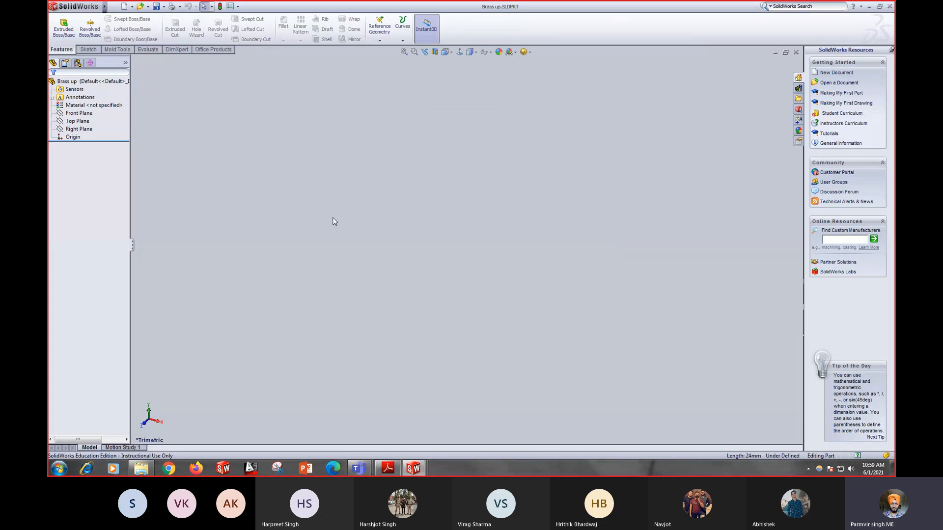
Step: Examine the brasses' views and section A-A dimensions in the Adobe Reader PDF, and return to the Brass up part in SolidWorks
click(387, 468)
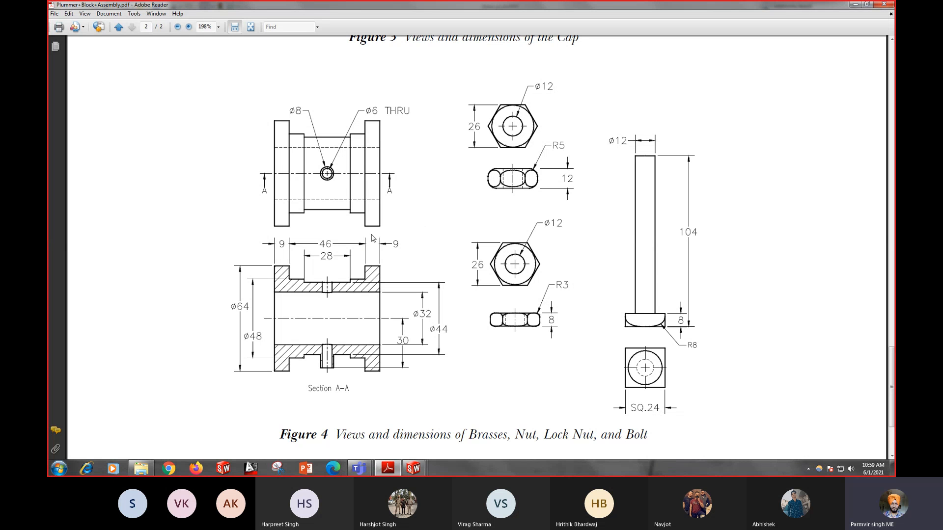
scroll(372, 238, down, 1)
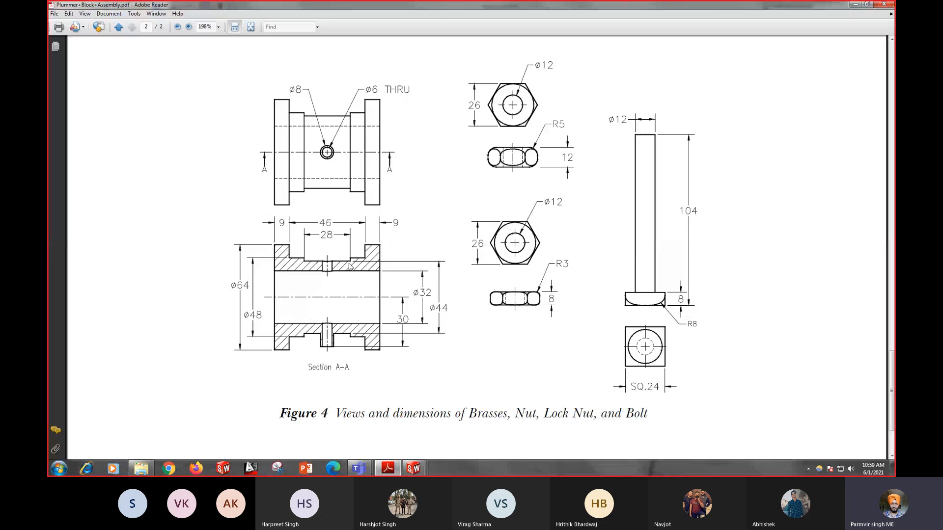
click(421, 471)
click(468, 449)
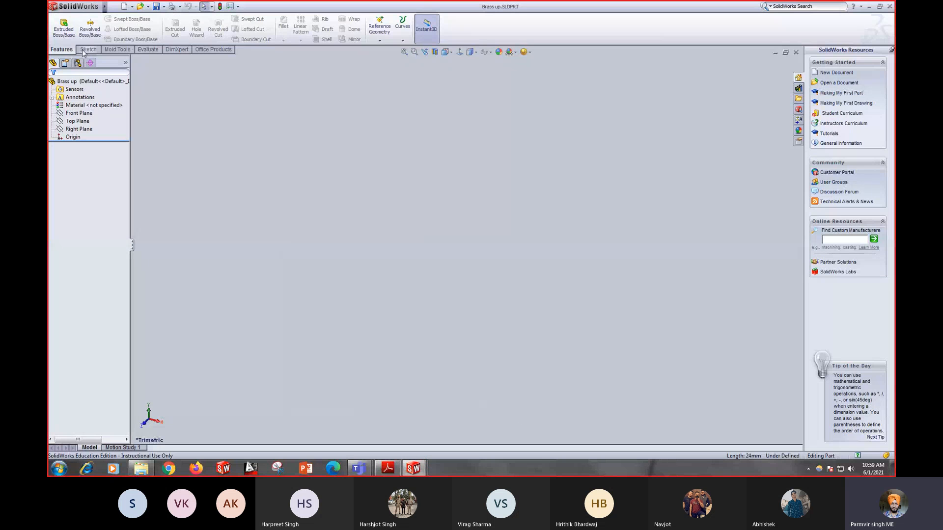
Step: Start a sketch on the Front Plane and draw a horizontal centerline about 69 mm long from the origin
click(79, 113)
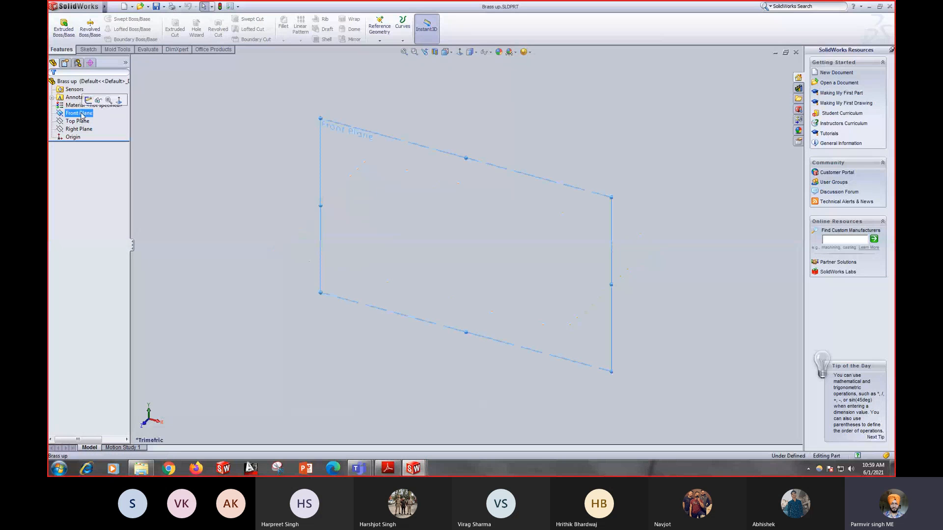
click(89, 100)
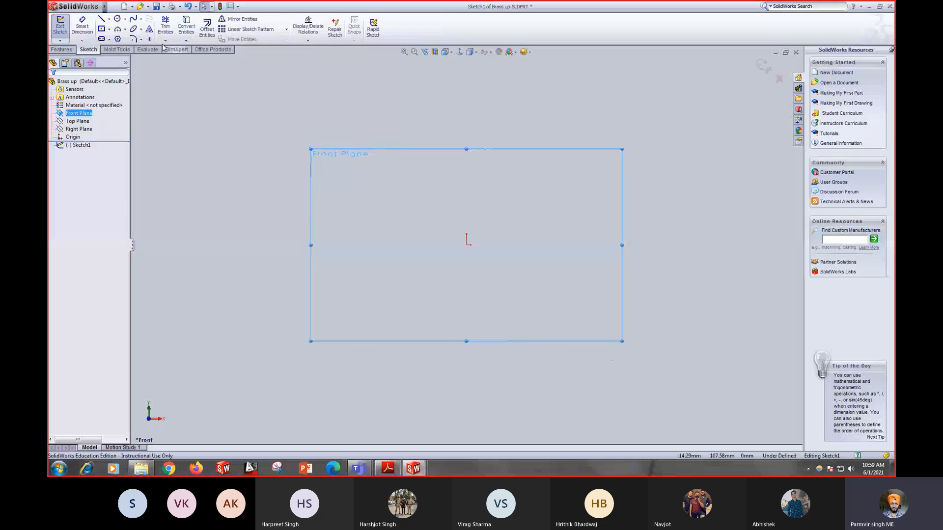
click(109, 20)
click(124, 38)
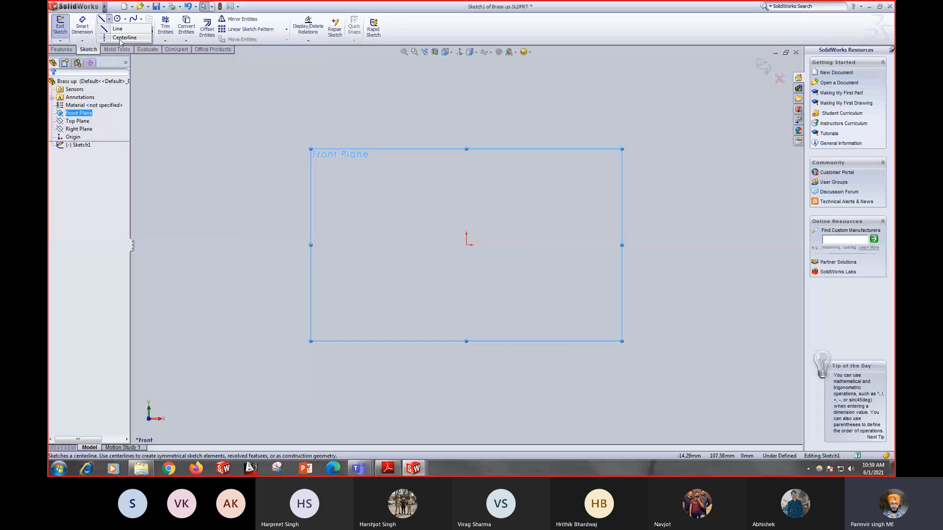
click(466, 245)
click(588, 245)
right_click(551, 173)
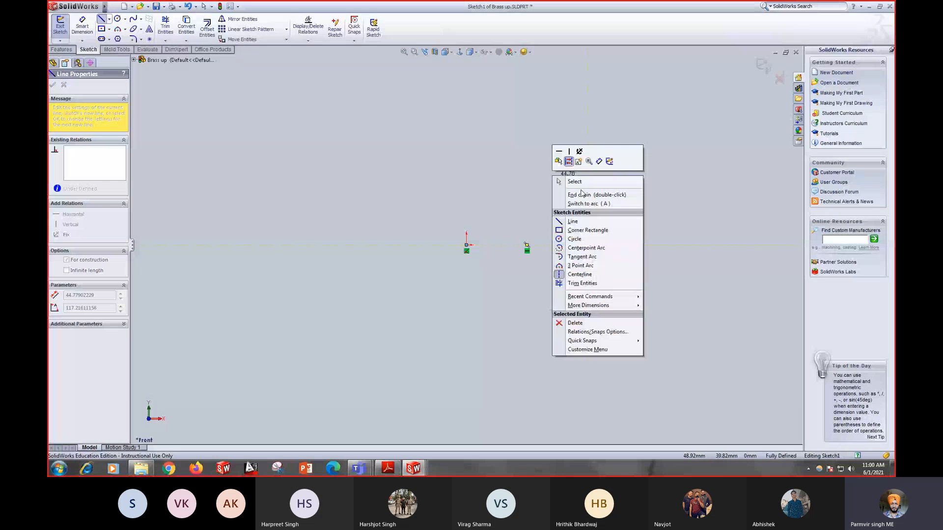
click(578, 182)
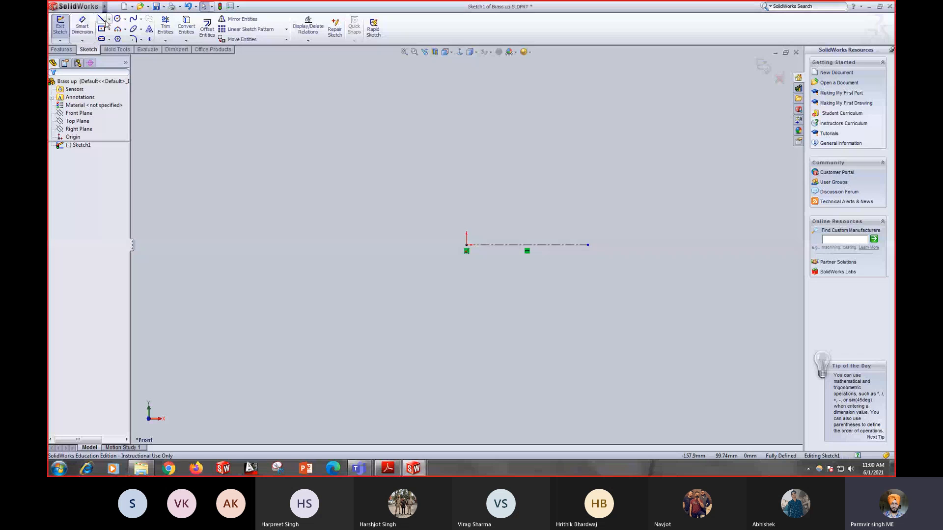
Step: Draw a second centerline about 43 mm long upward from the origin and give it a Vertical relation
click(117, 39)
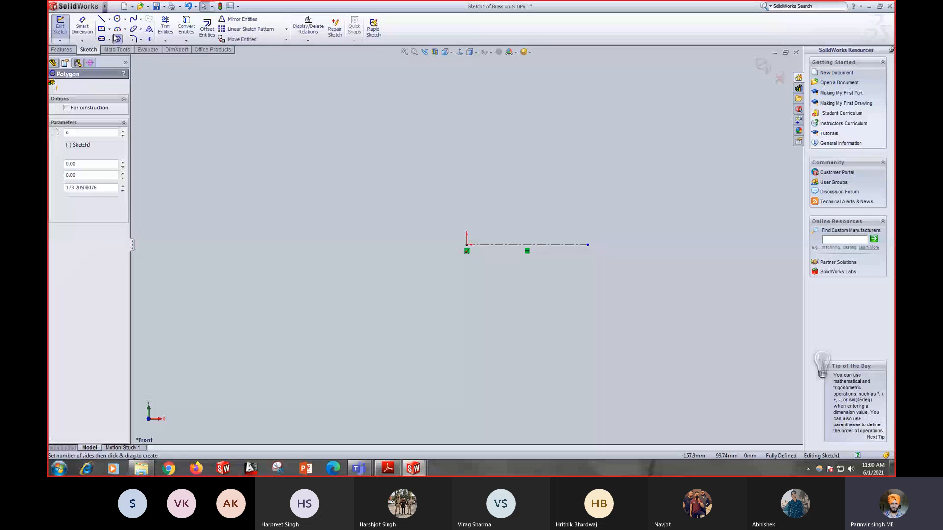
click(108, 18)
click(120, 38)
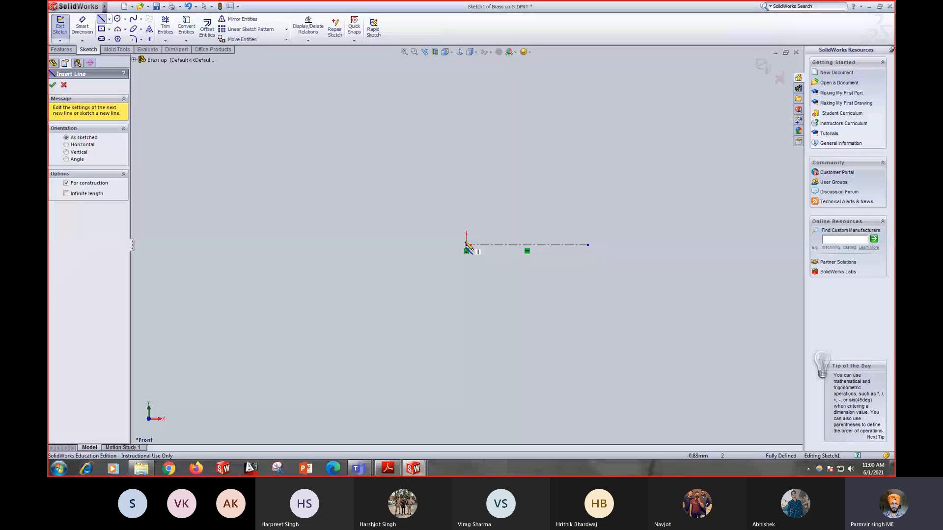
click(467, 245)
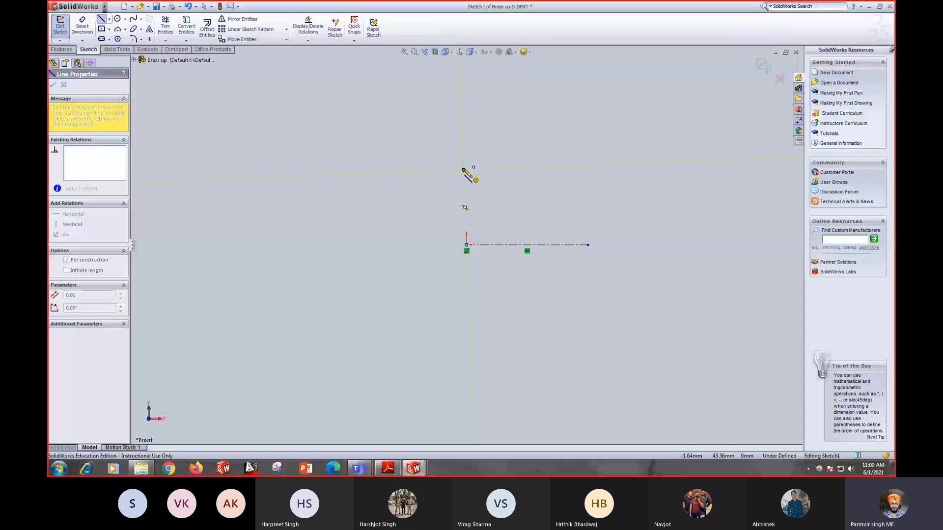
click(463, 170)
key(Escape)
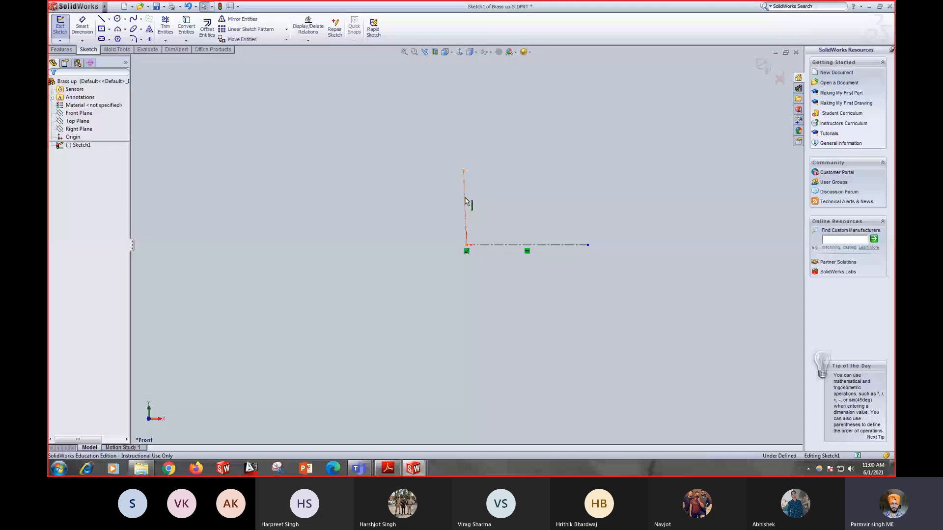
click(465, 201)
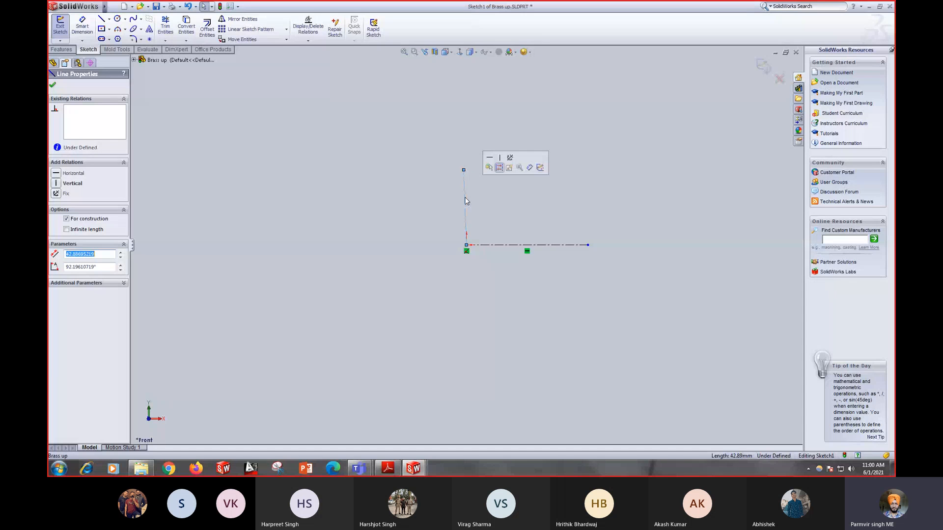
click(500, 157)
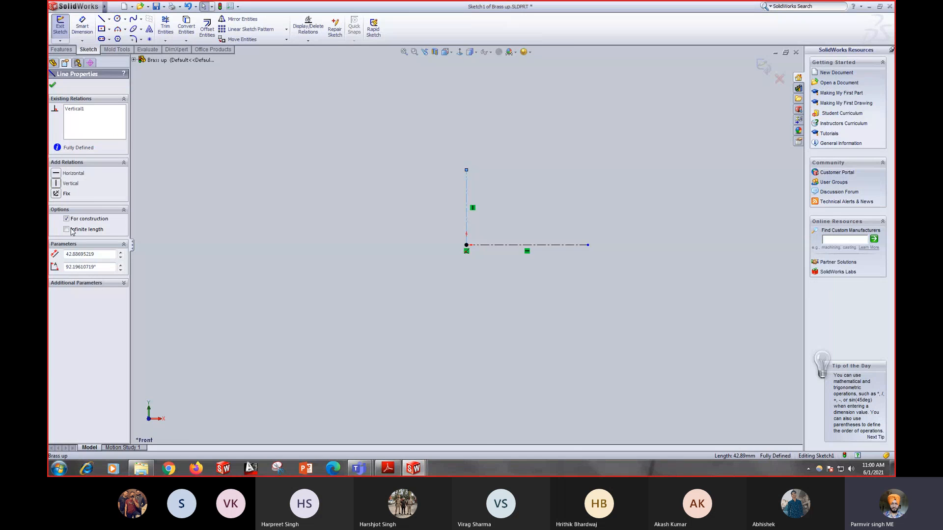
Step: Set both the vertical and the horizontal centerline to infinite length
click(67, 230)
click(502, 251)
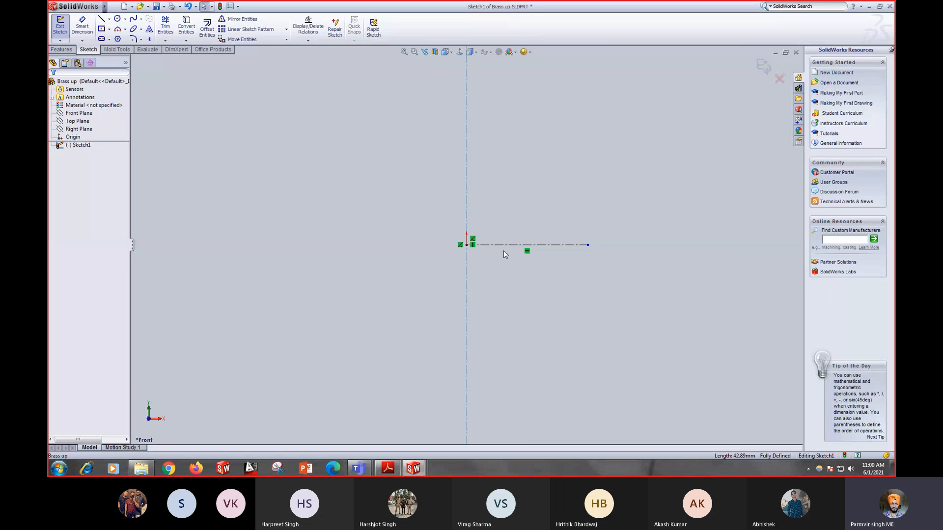
click(503, 247)
click(66, 230)
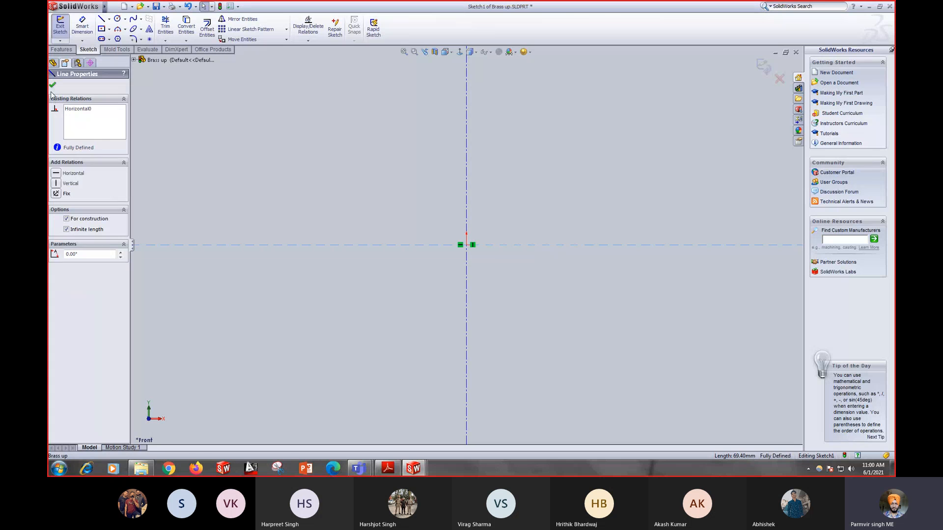
click(53, 85)
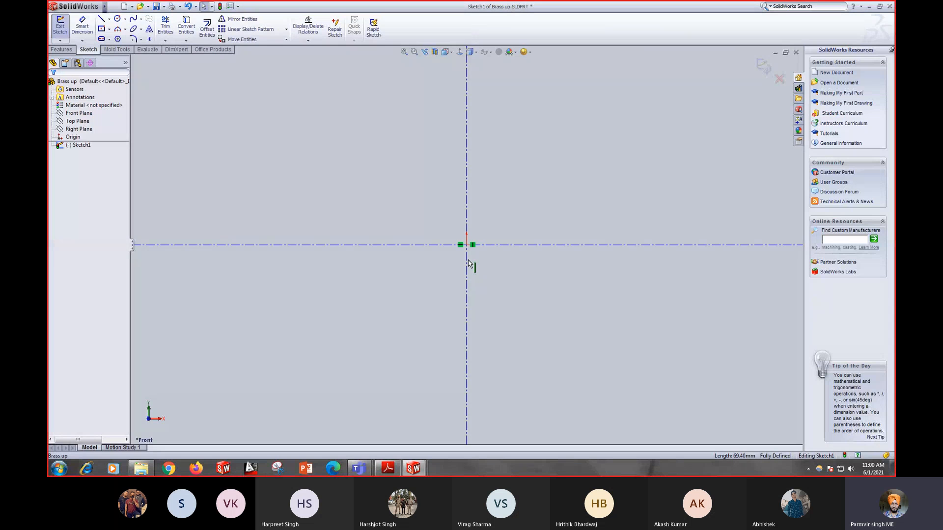
Step: Consult section A-A in Adobe Reader and, back in the SolidWorks Brass up sketch, draw the bore line about 52 mm long and the end flange outline
click(389, 470)
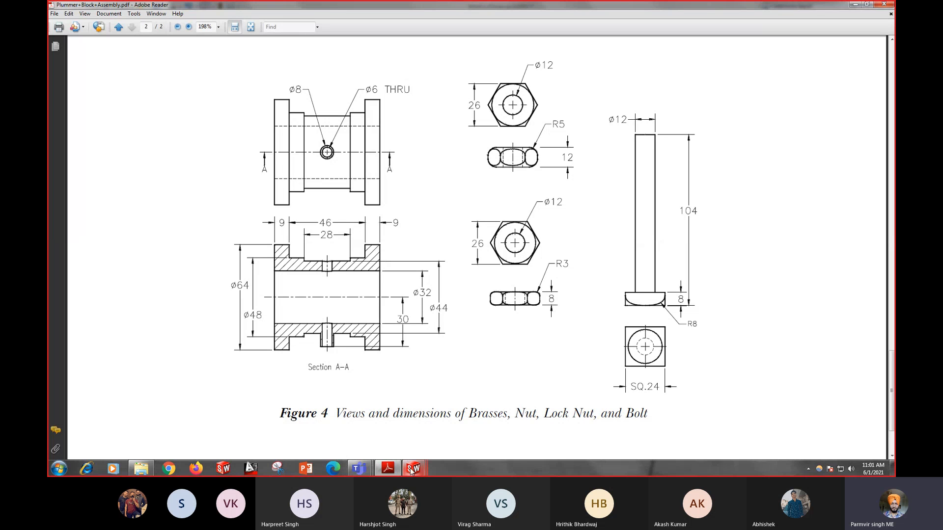
mouse_move(413, 468)
click(521, 423)
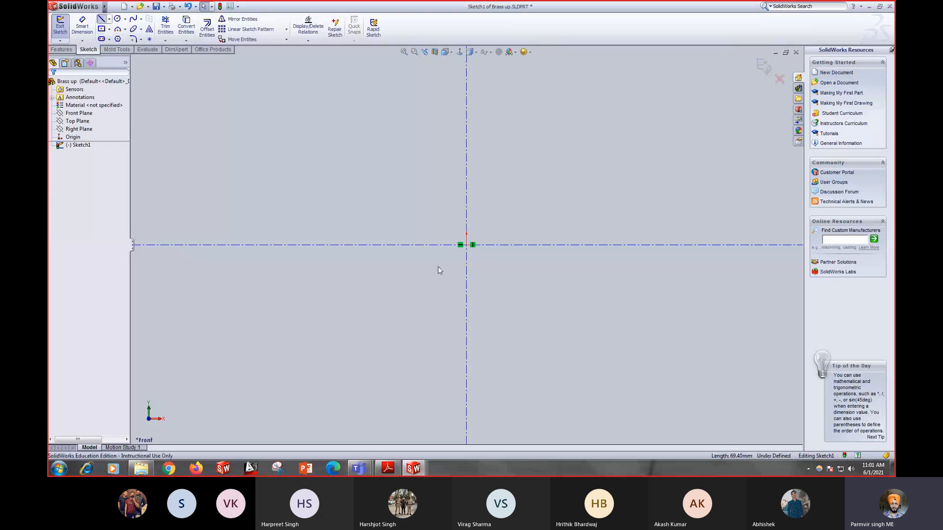
click(101, 18)
click(466, 206)
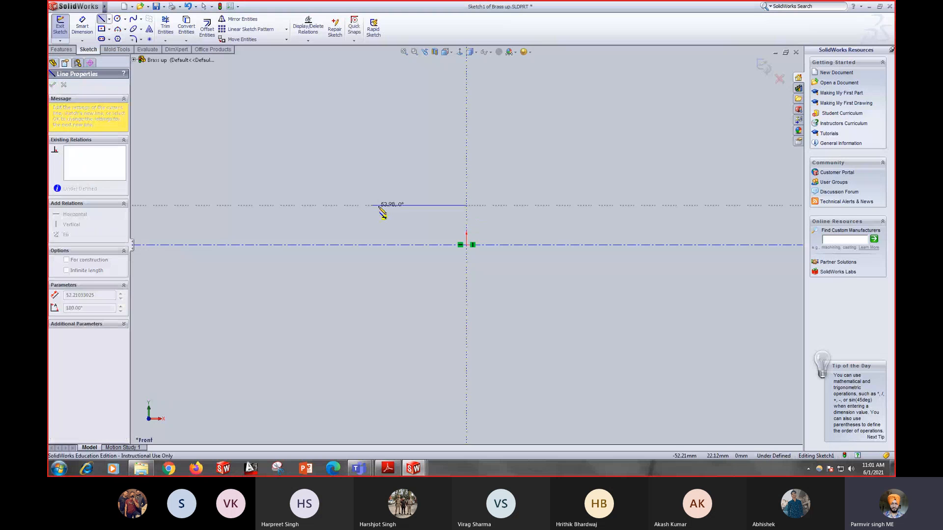
click(378, 205)
click(378, 184)
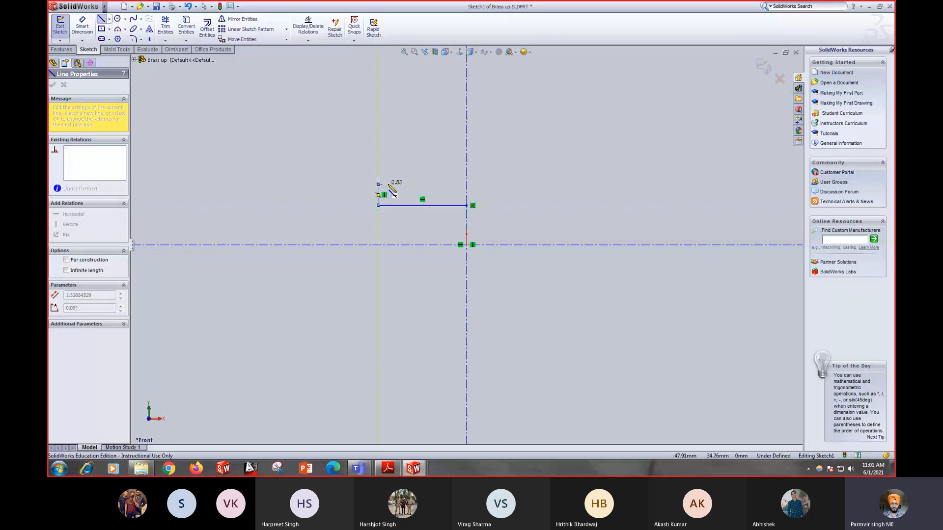
click(393, 185)
click(393, 192)
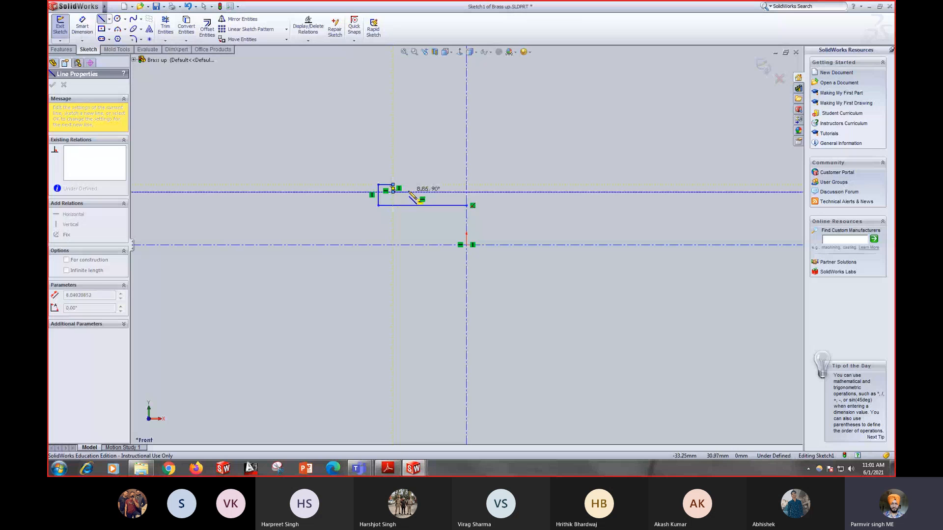
Step: Continue the outline from the flange through one more downward step to the vertical centerline, and end the line chain
click(408, 193)
click(408, 195)
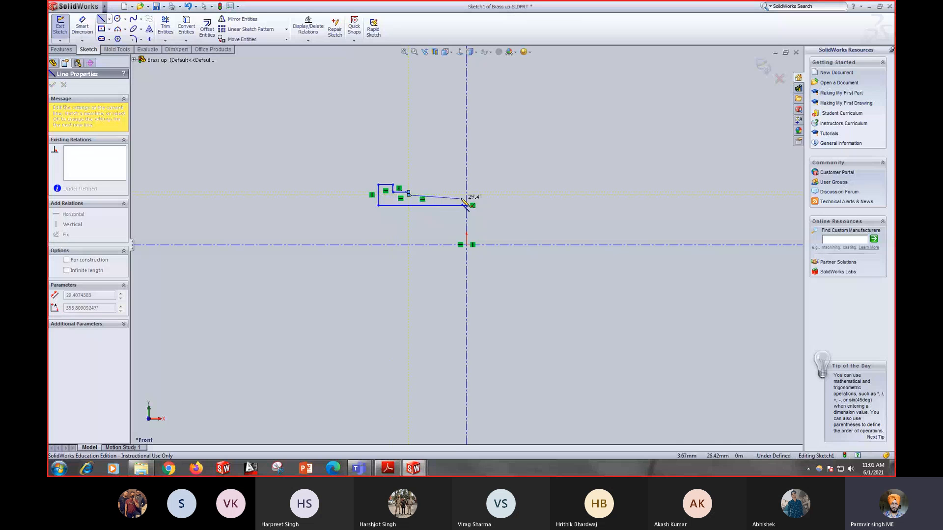
click(466, 195)
right_click(421, 167)
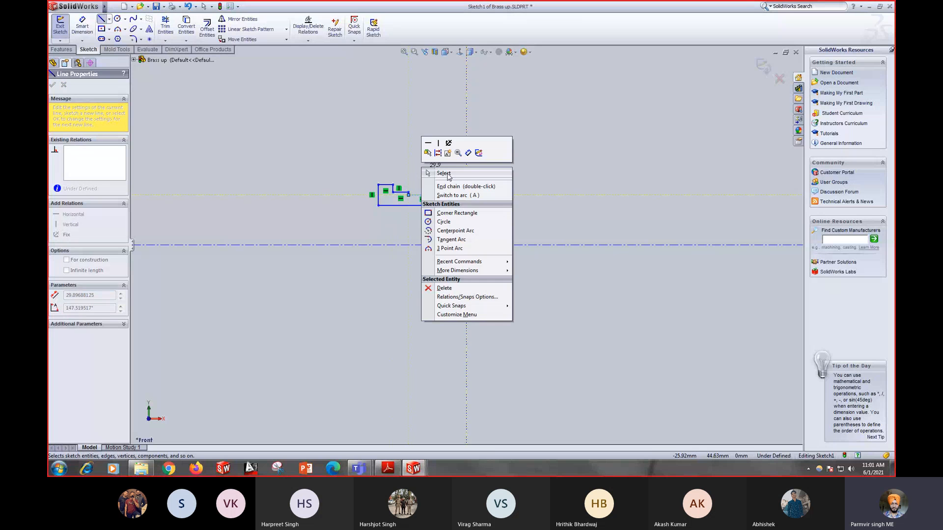
click(448, 176)
scroll(426, 186, down, 3)
scroll(427, 192, down, 3)
scroll(469, 246, up, 4)
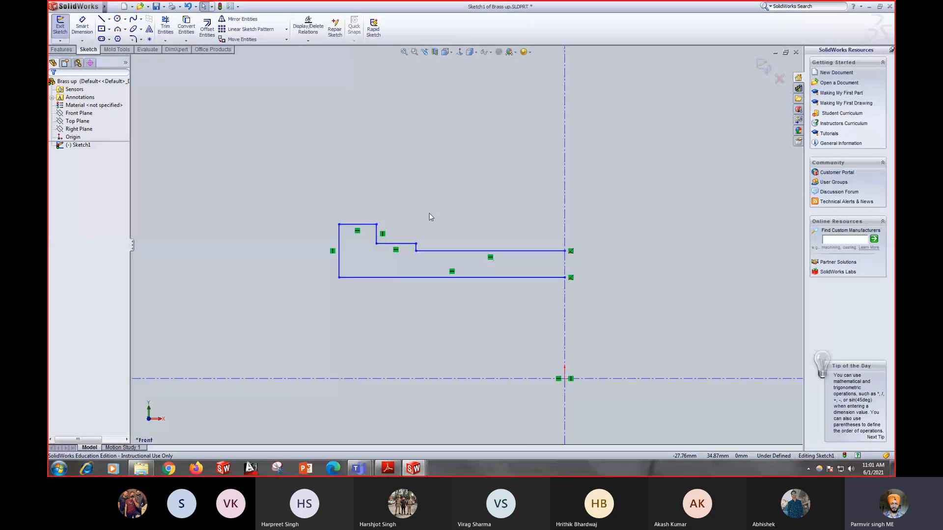
scroll(491, 270, down, 2)
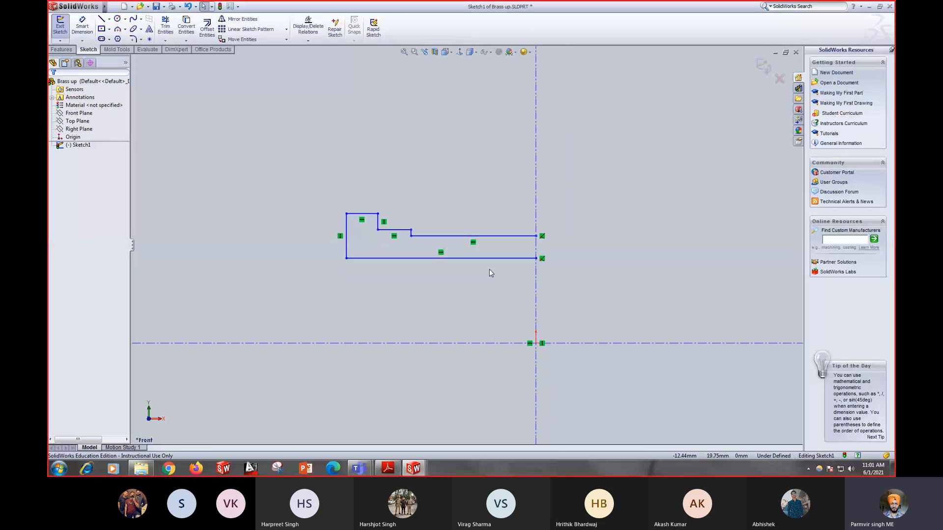
Step: Dimension the profile's lower line from the horizontal centerline as 32/2 mm, taking the bore diameter from the Adobe Reader drawing
click(83, 33)
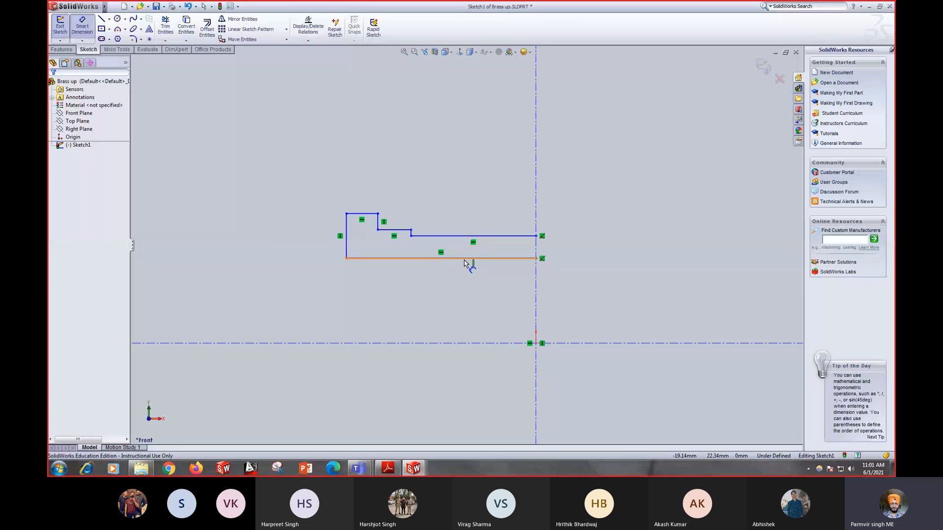
click(465, 260)
click(468, 343)
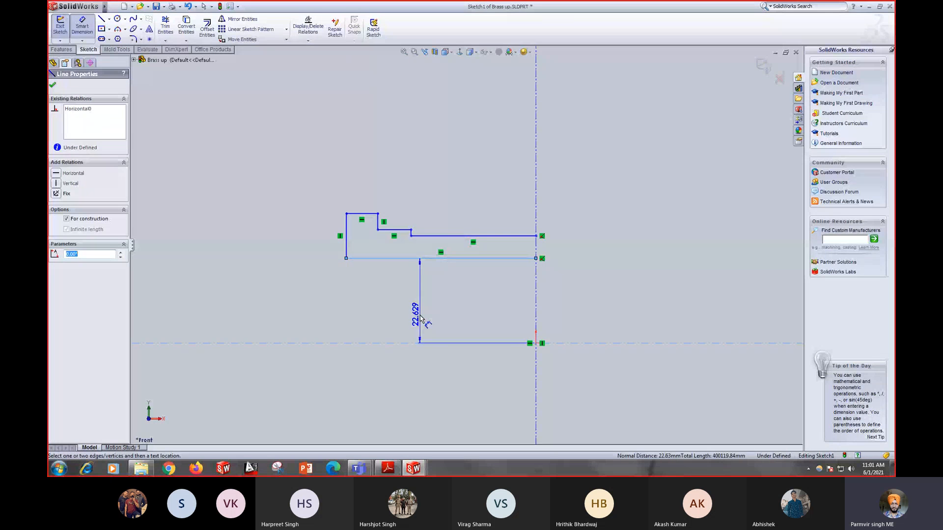
click(421, 318)
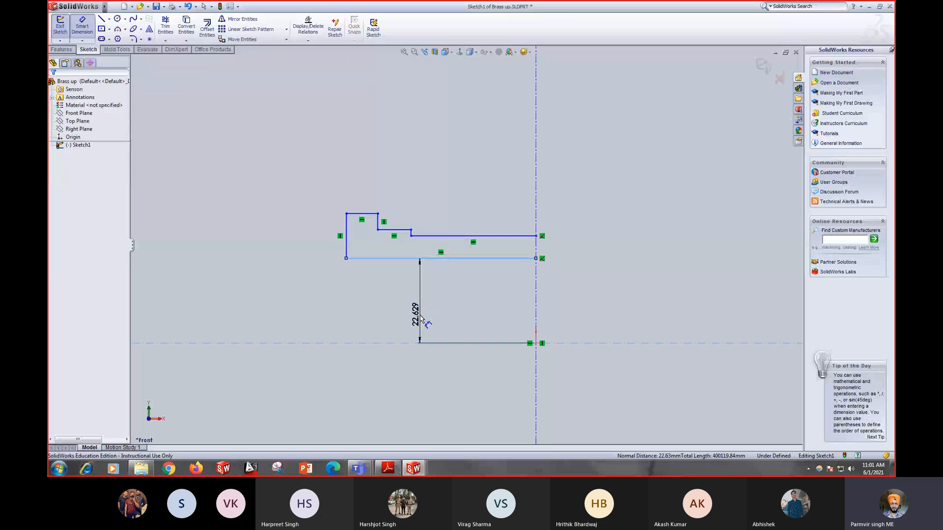
click(395, 471)
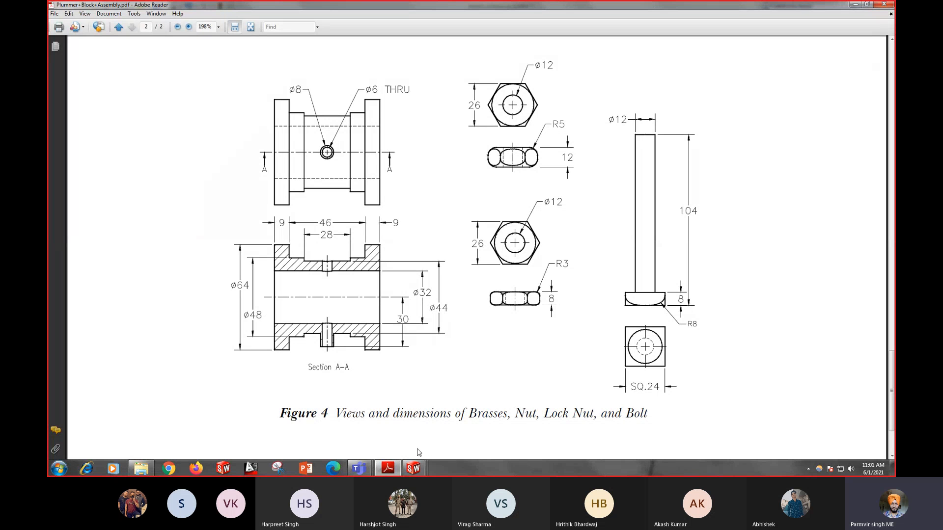
mouse_move(413, 468)
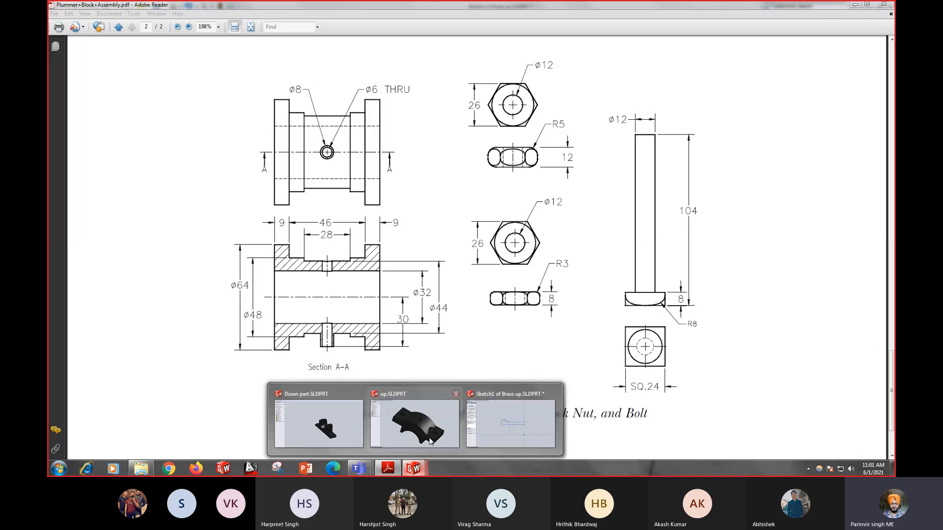
click(502, 429)
text(3)
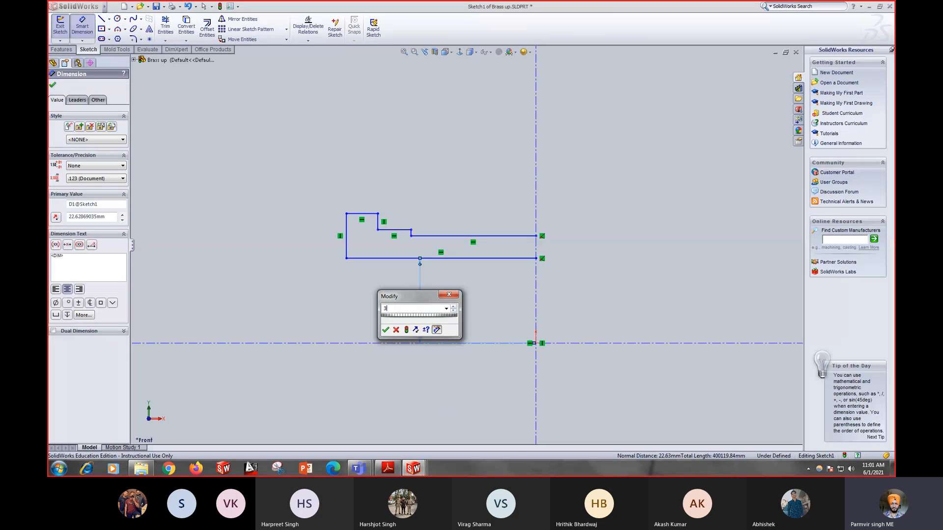
text(2/2)
key(Return)
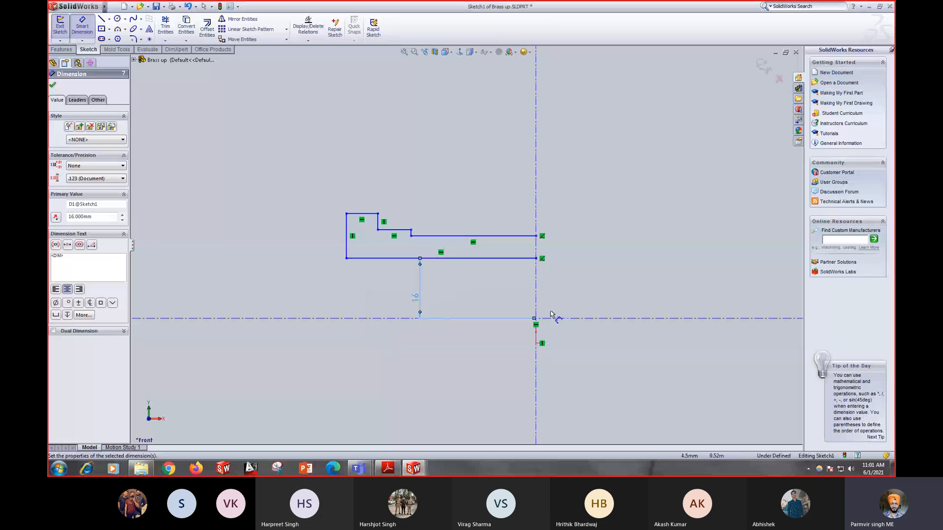
scroll(548, 309, down, 3)
scroll(545, 304, up, 5)
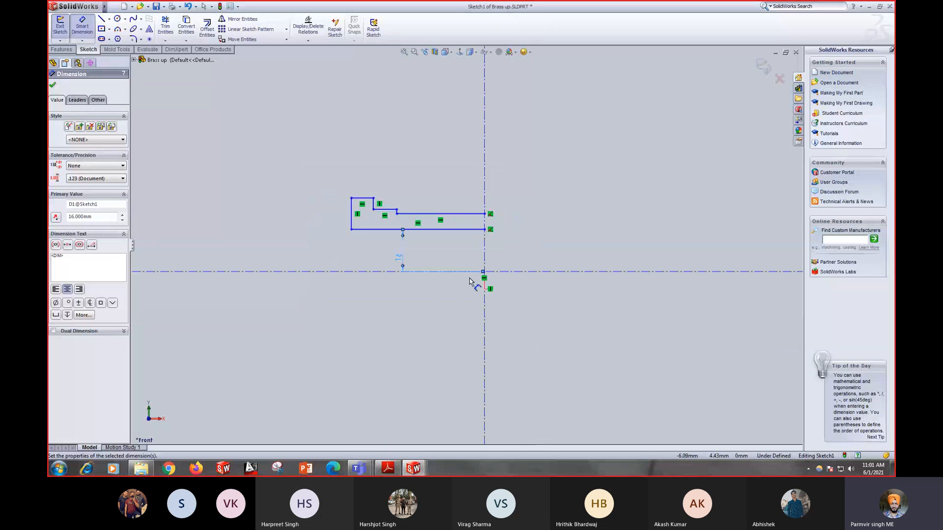
scroll(469, 285, down, 3)
key(Escape)
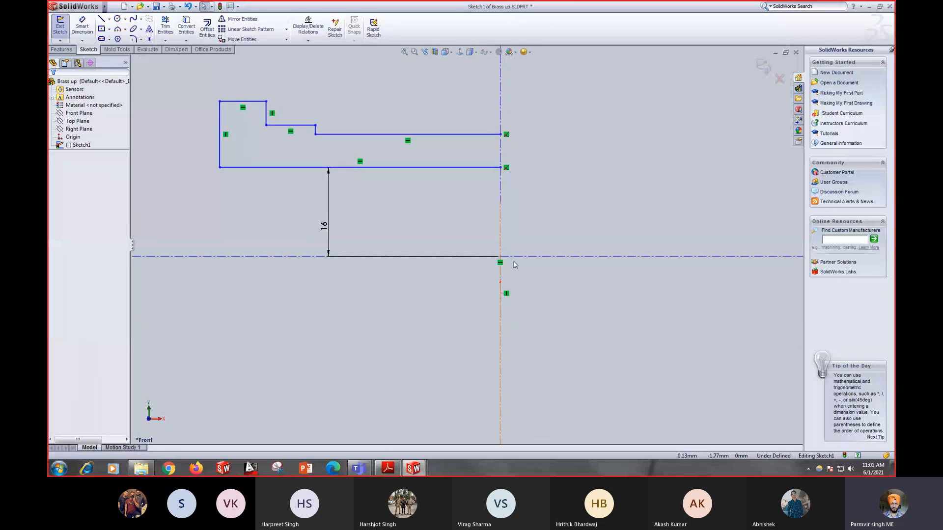
click(500, 269)
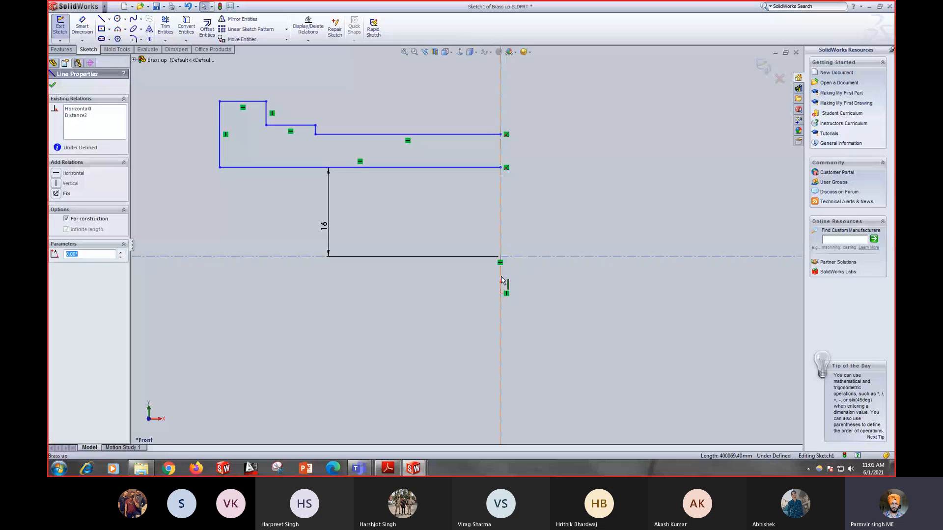
key(Escape)
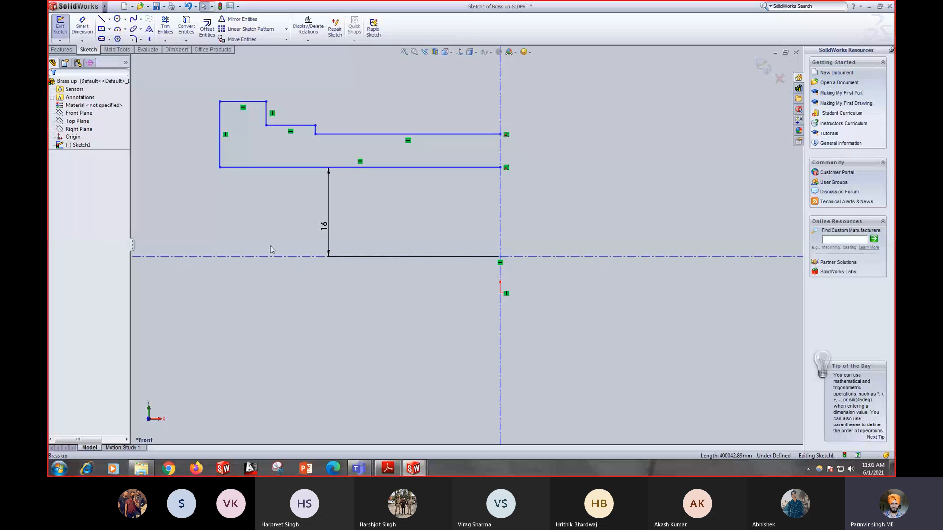
click(74, 137)
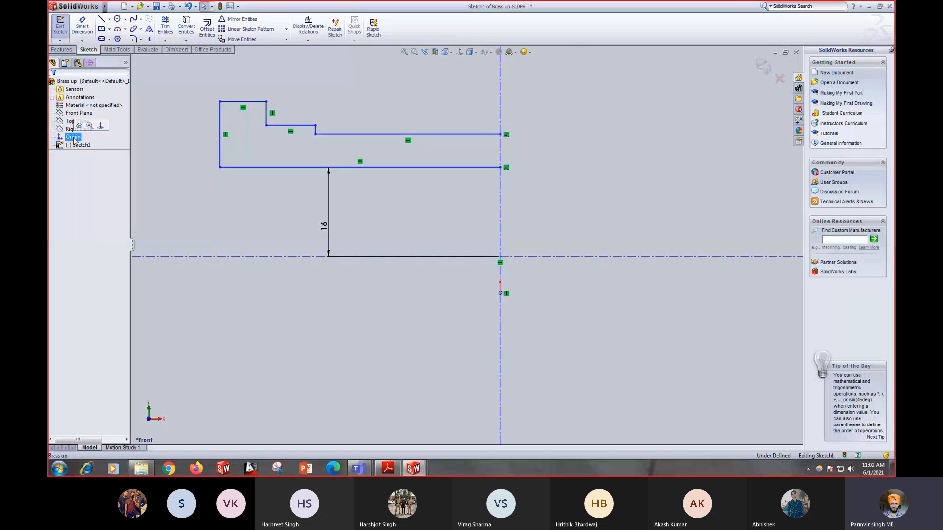
key(Escape)
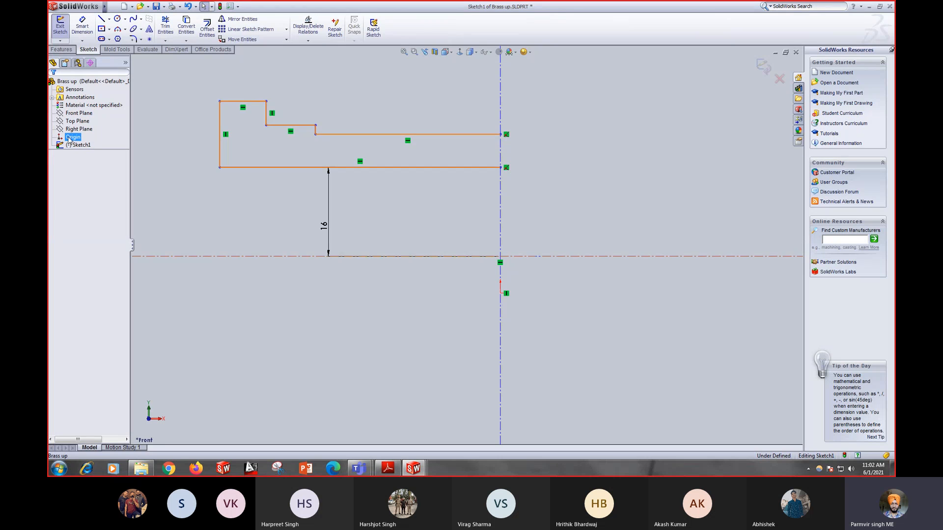
click(73, 138)
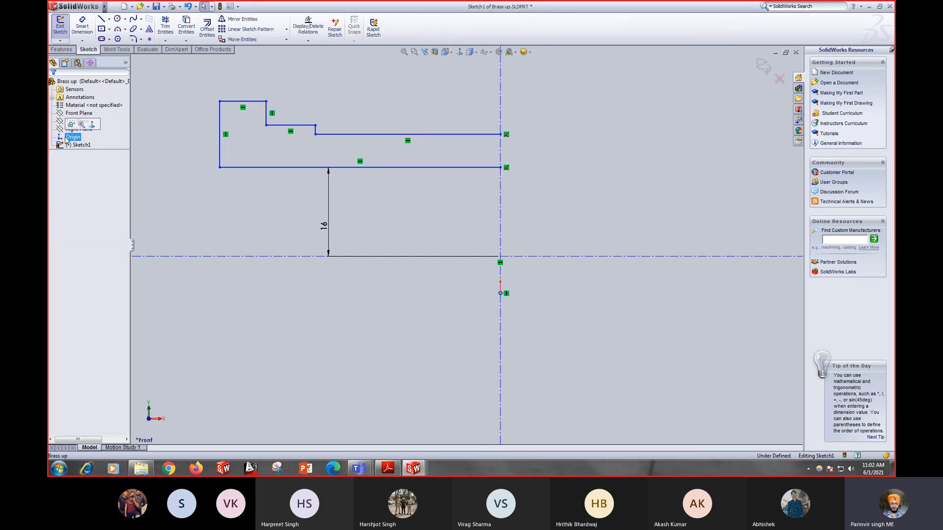
Step: Add a Coincident relation between the horizontal centerline and the origin
scroll(417, 352, up, 5)
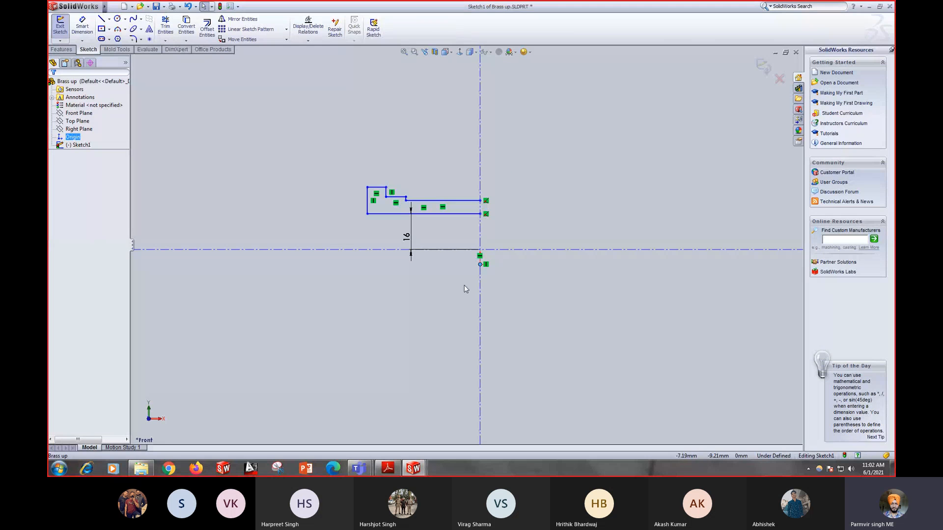
click(480, 251)
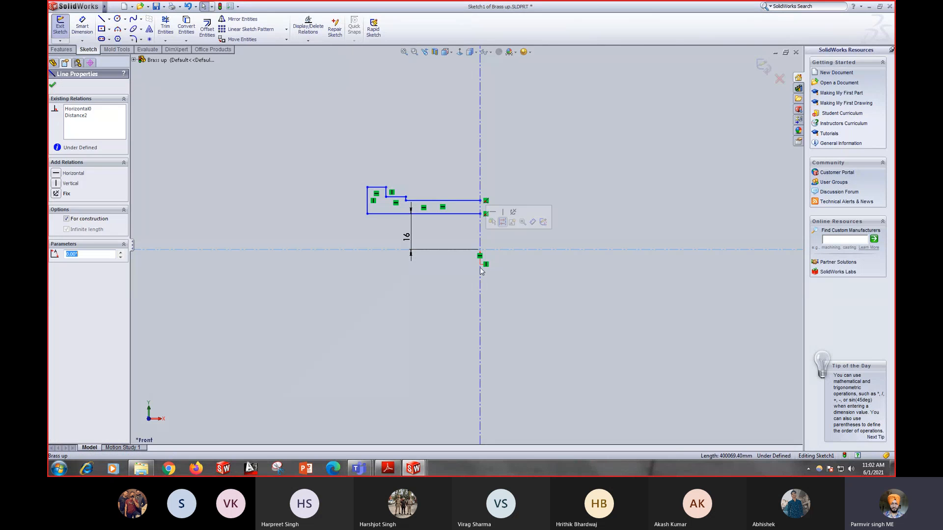
ctrl+click(479, 265)
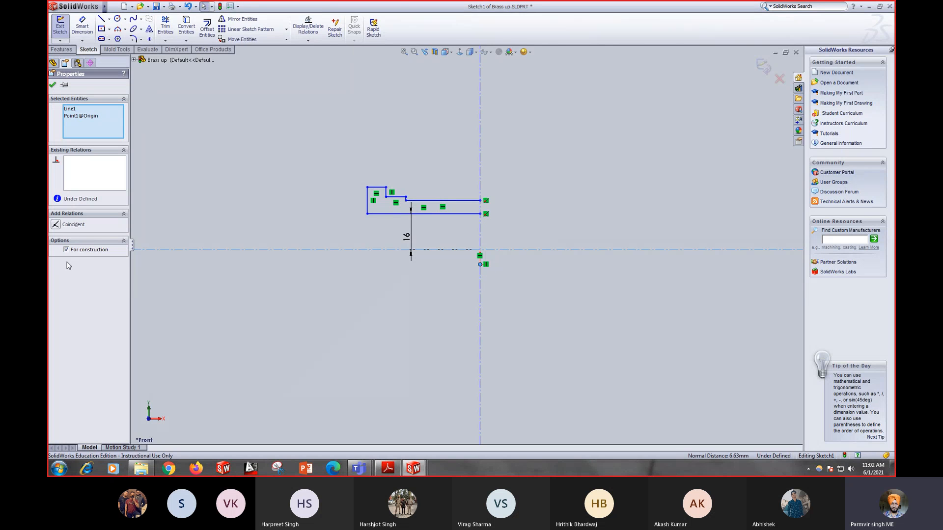
click(69, 224)
click(459, 305)
scroll(456, 222, up, 1)
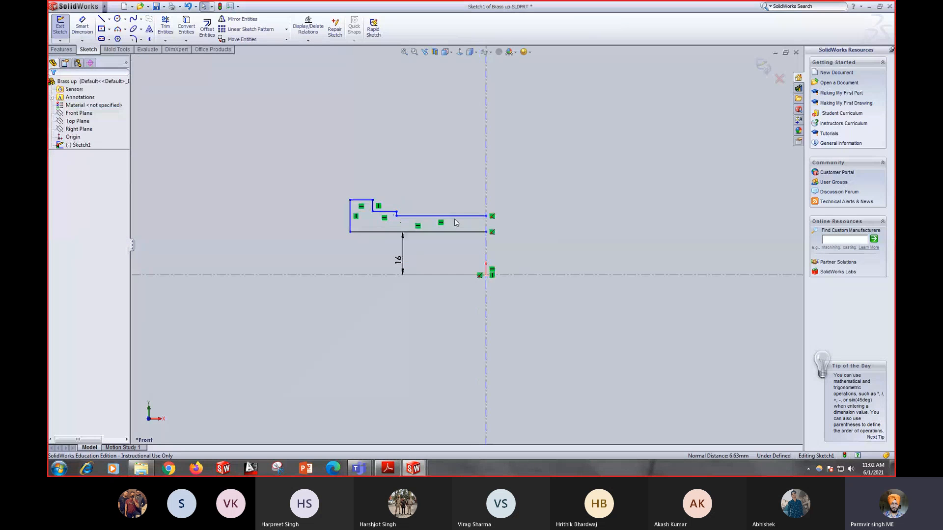
Step: Add a Coincident relation between the vertical centerline and the origin
scroll(519, 334, up, 5)
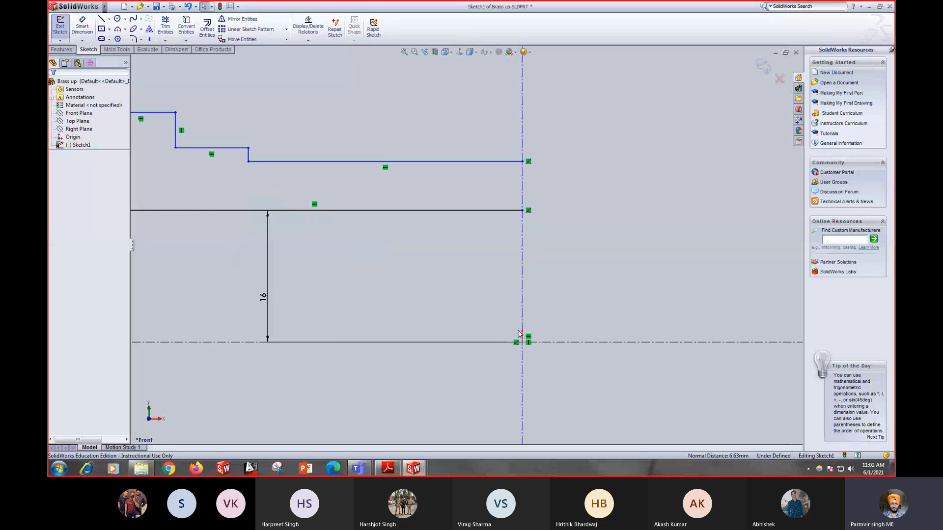
scroll(526, 346, up, 2)
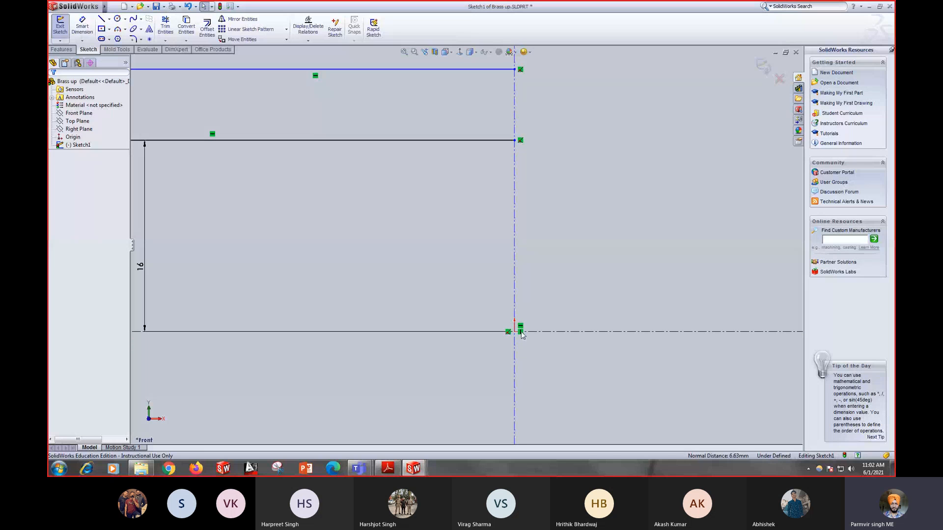
click(514, 314)
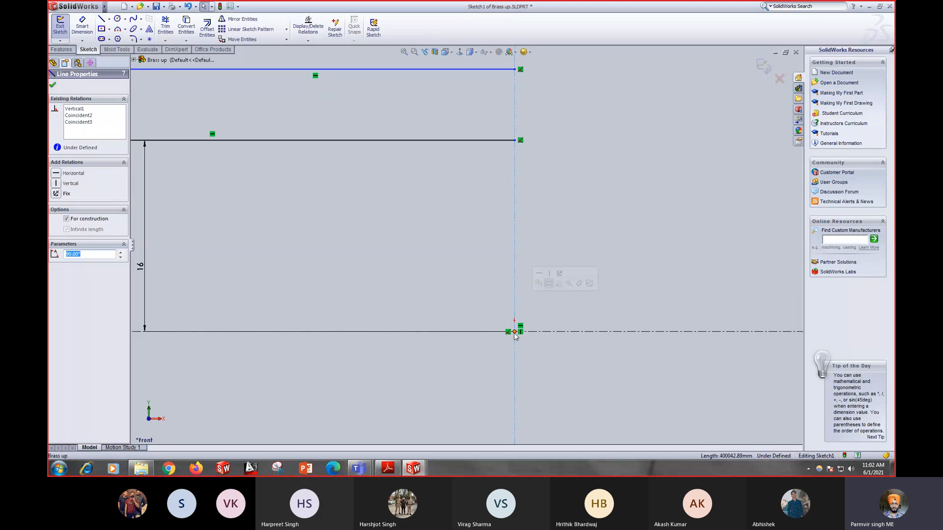
ctrl+click(514, 331)
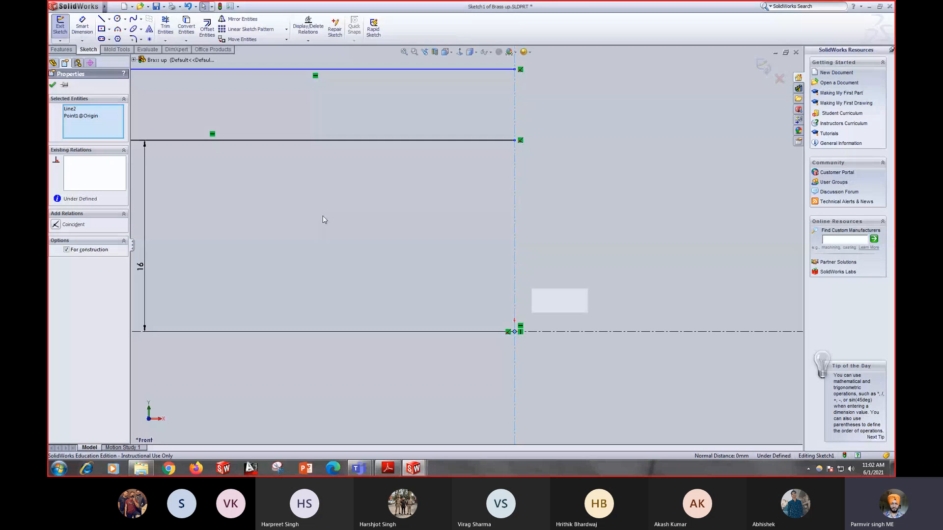
click(432, 295)
scroll(434, 296, down, 4)
scroll(442, 266, down, 3)
scroll(456, 227, up, 2)
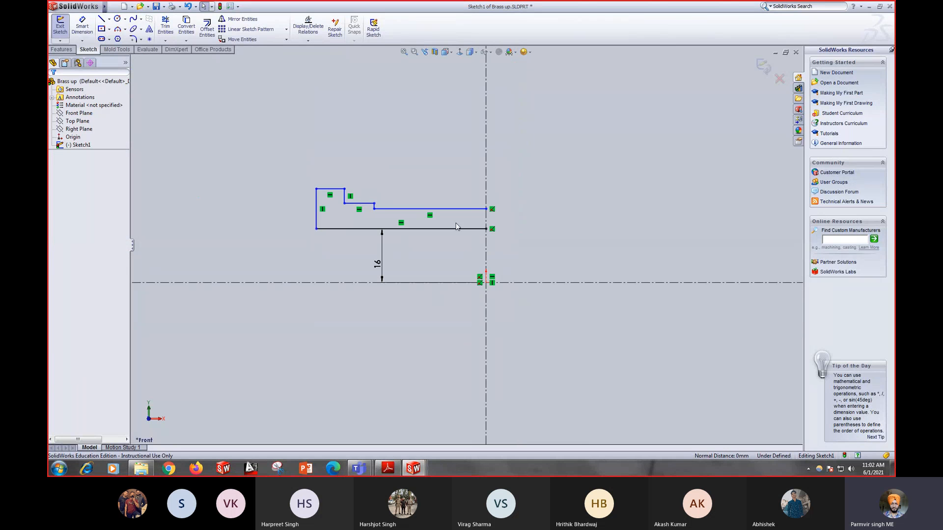
scroll(455, 227, up, 2)
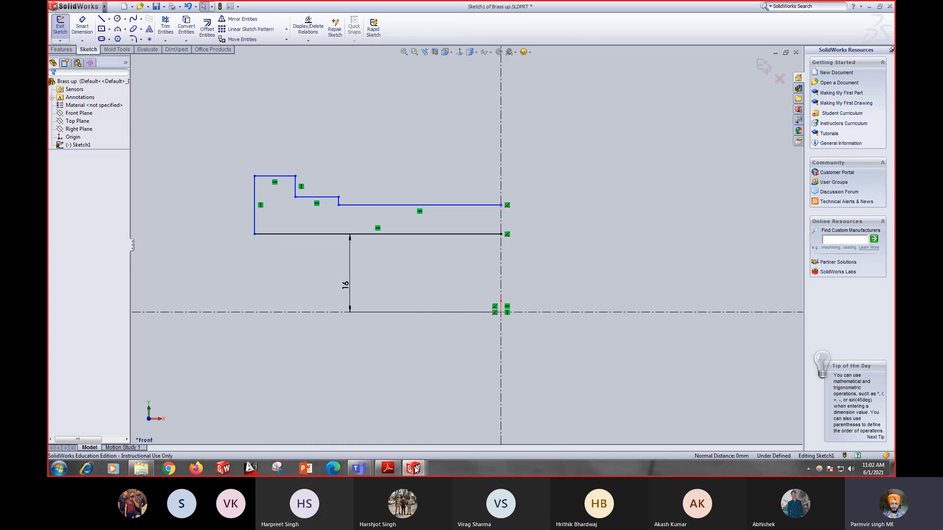
Step: Check the width of the brass's central recess in the Adobe Reader drawing, and return to the Brass up sketch
click(398, 470)
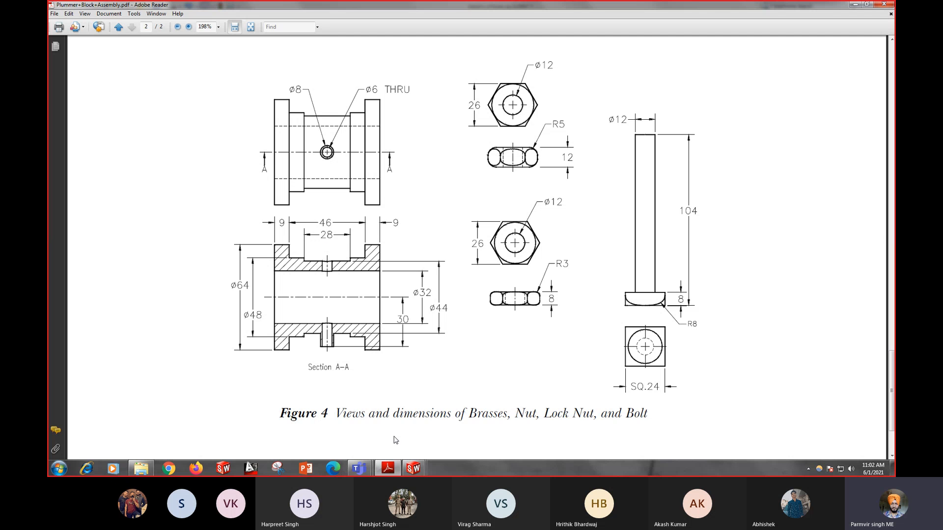
click(413, 468)
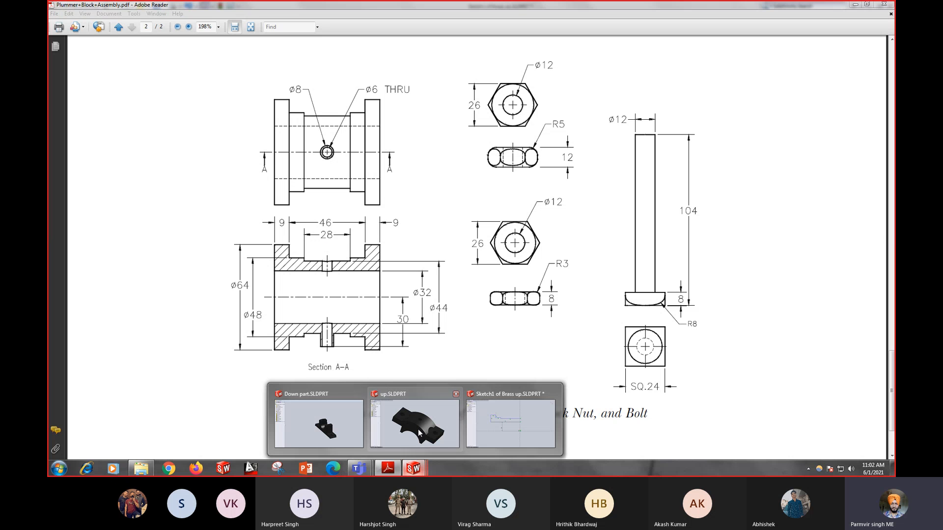
click(511, 423)
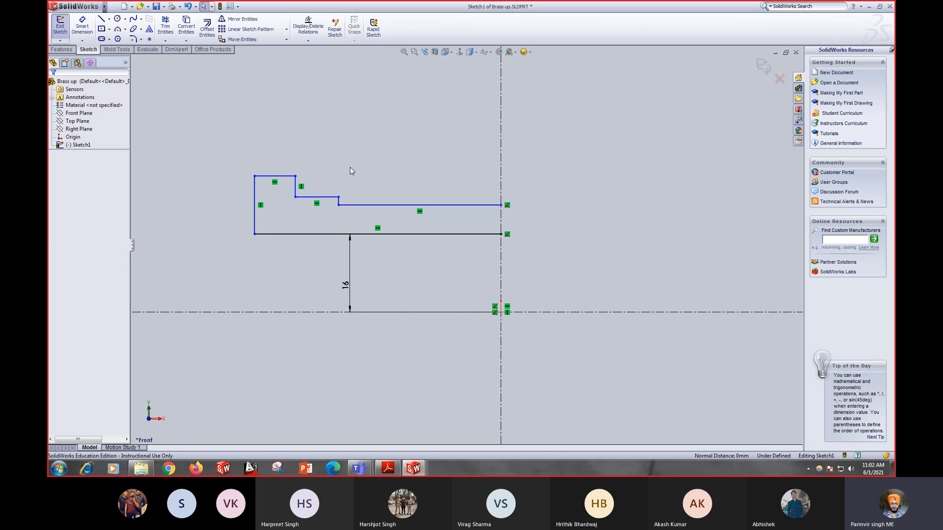
click(83, 29)
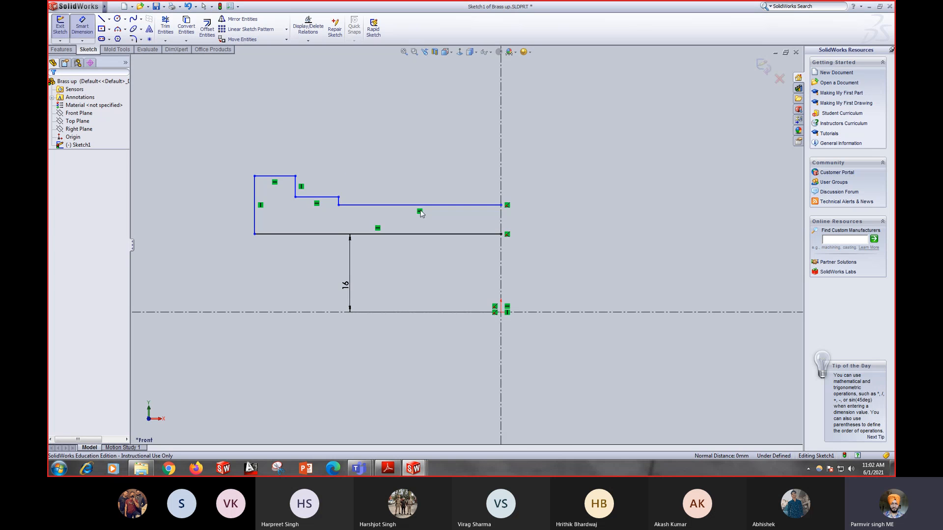
scroll(373, 186, down, 5)
click(284, 226)
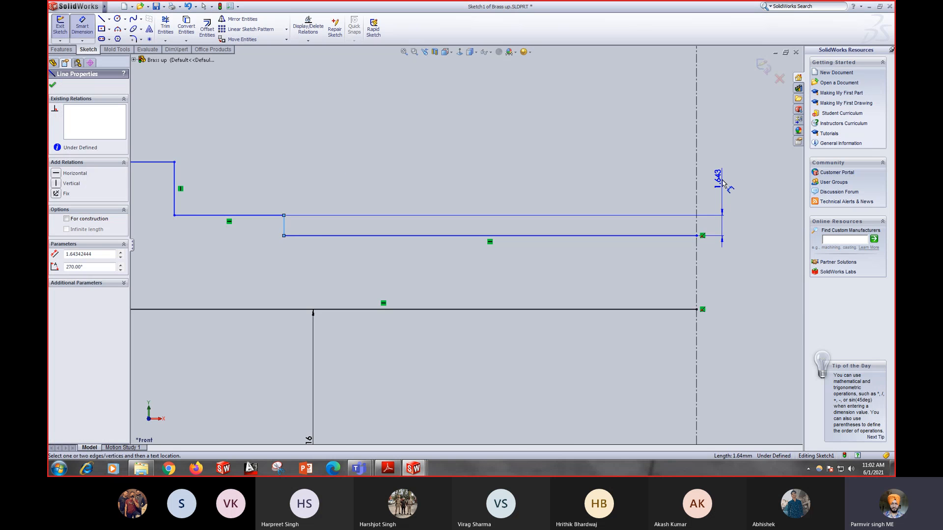
click(695, 200)
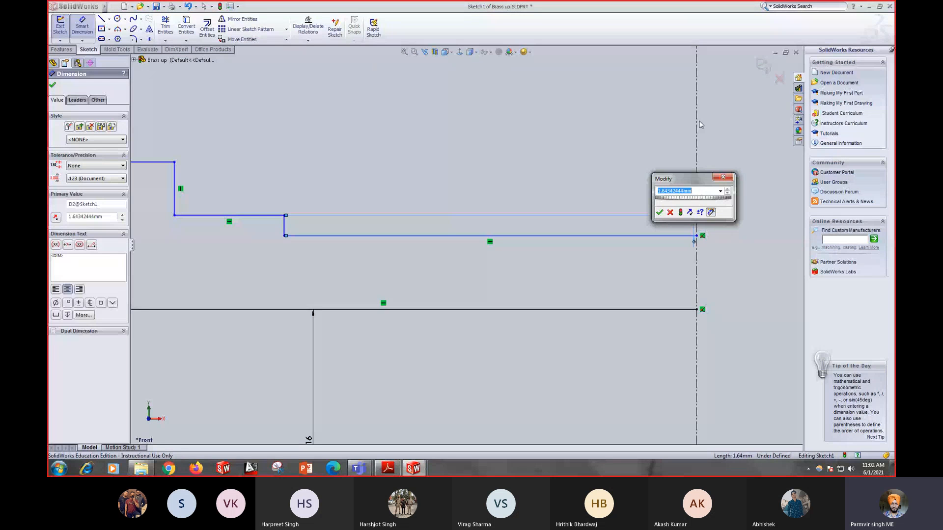
key(Return)
key(Escape)
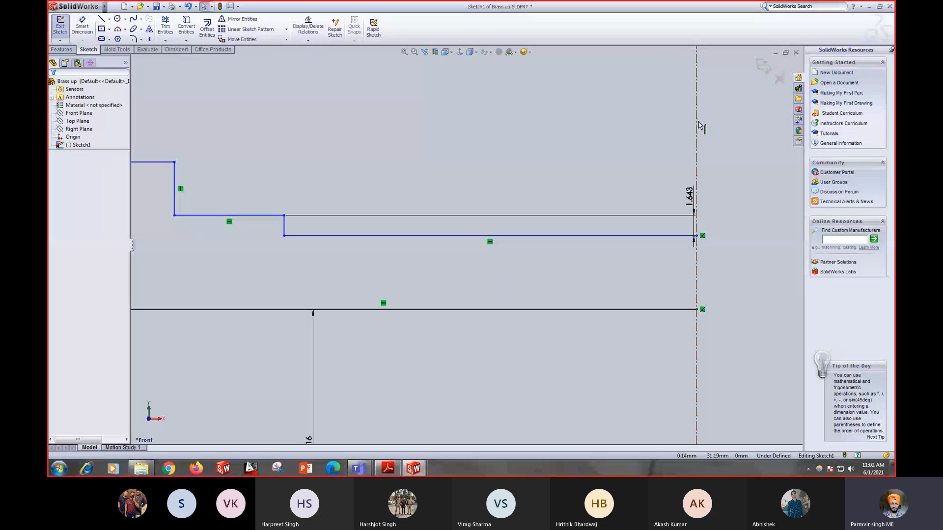
click(690, 197)
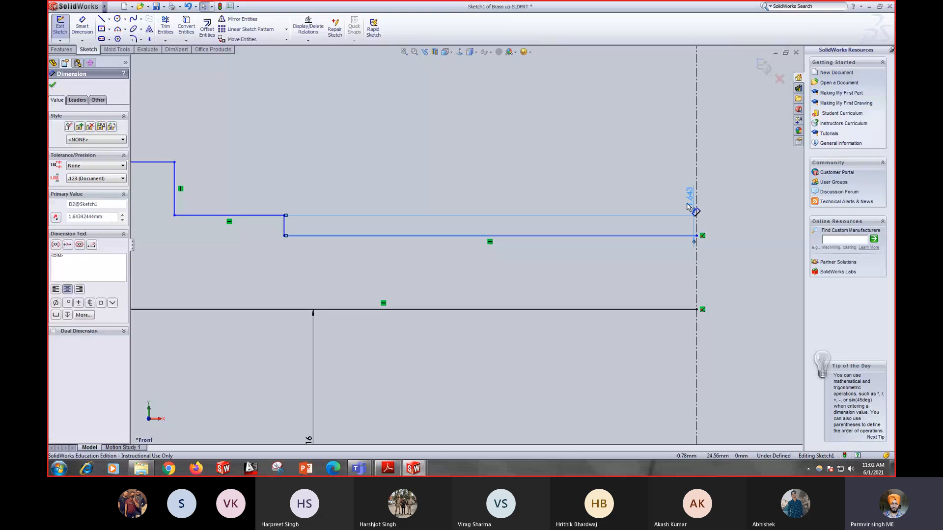
key(Delete)
Step: Dimension the short inner step edge from the vertical centerline as 28/2 mm
click(82, 24)
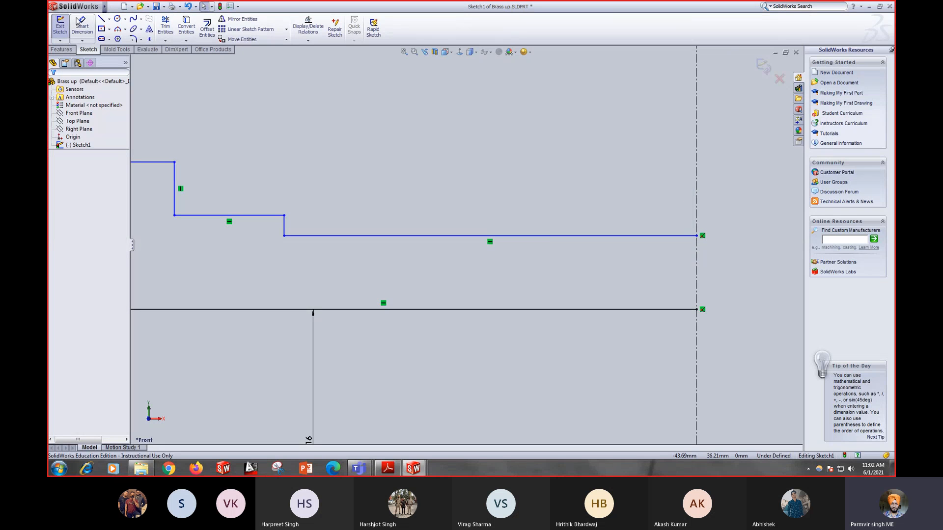
click(284, 228)
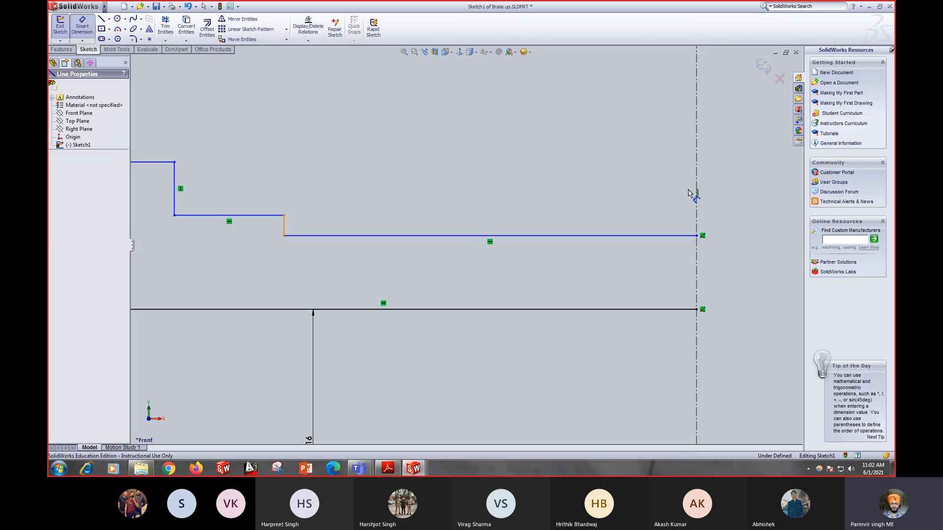
click(696, 195)
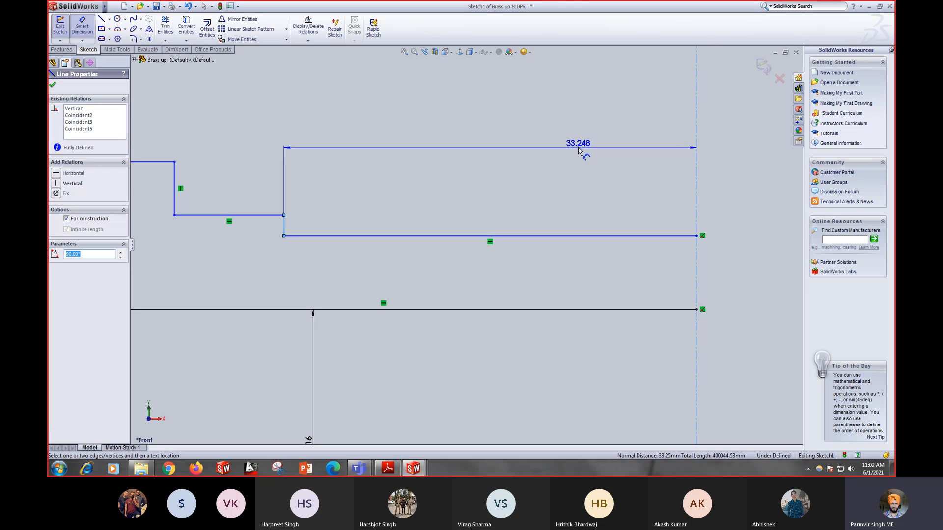
click(578, 148)
text(28)
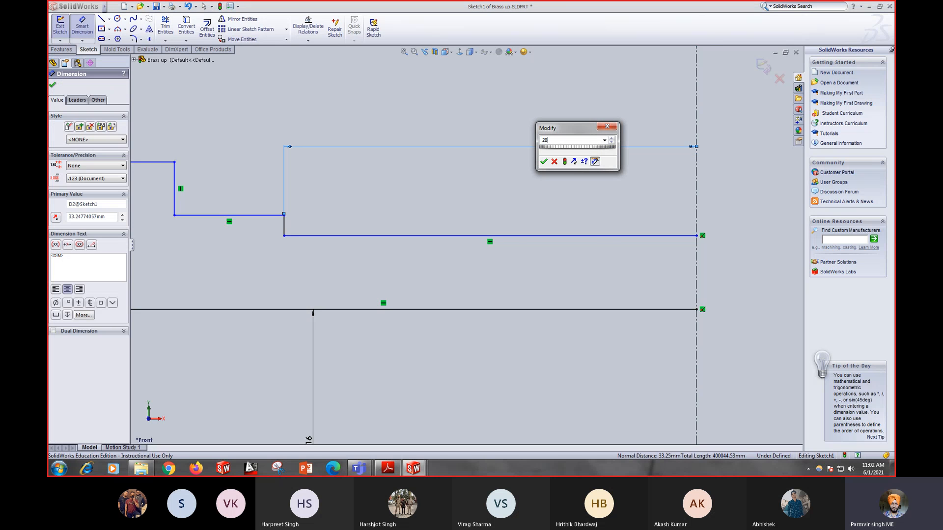
text(/2)
key(Return)
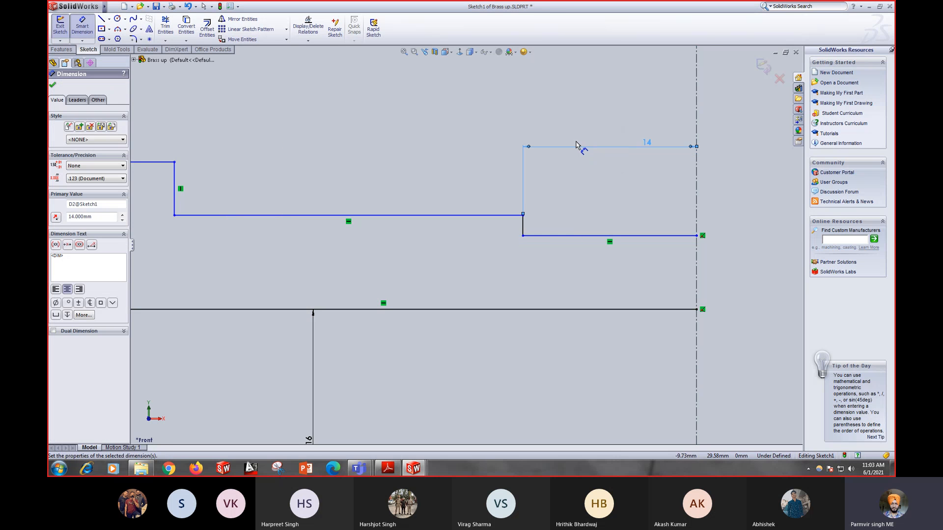
Step: Dimension the flange's inner vertical edge from the vertical centerline as 46/2 mm, taking the width from the Adobe Reader drawing
scroll(492, 259, up, 3)
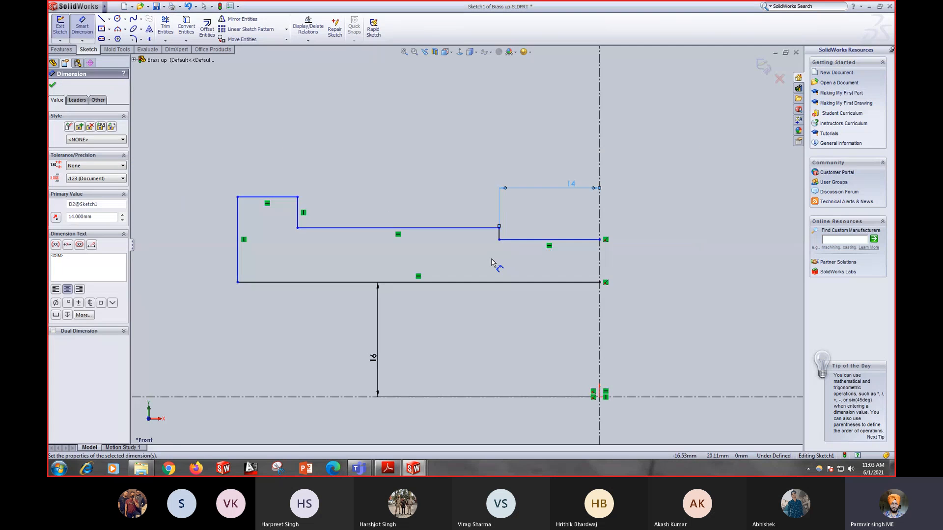
click(297, 216)
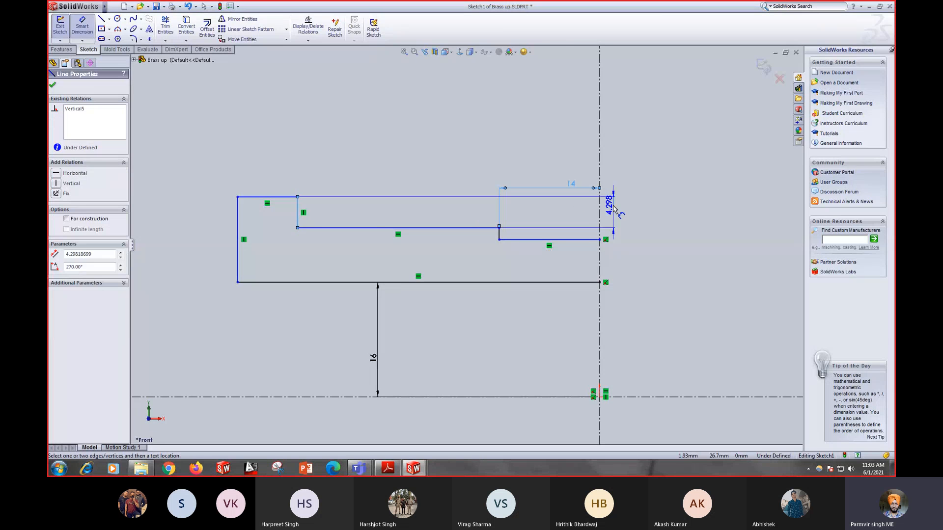
click(598, 206)
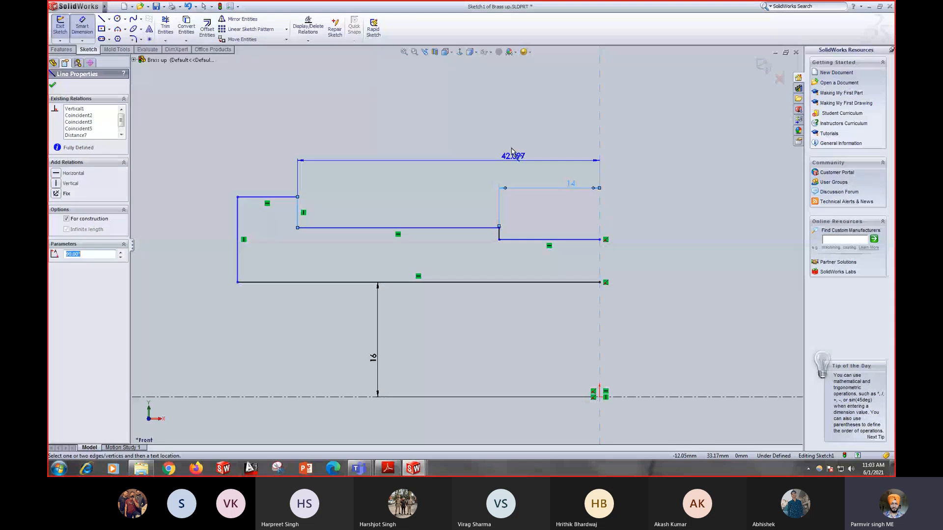
click(511, 149)
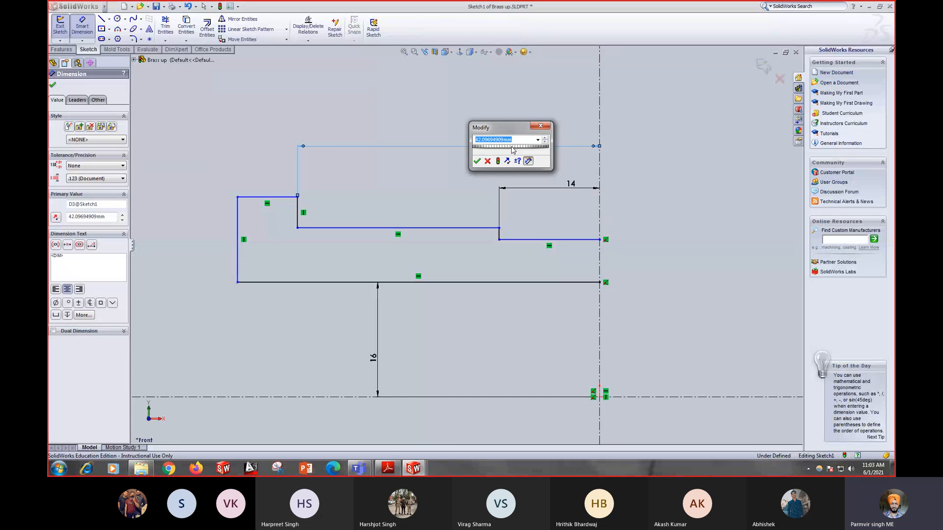
click(388, 468)
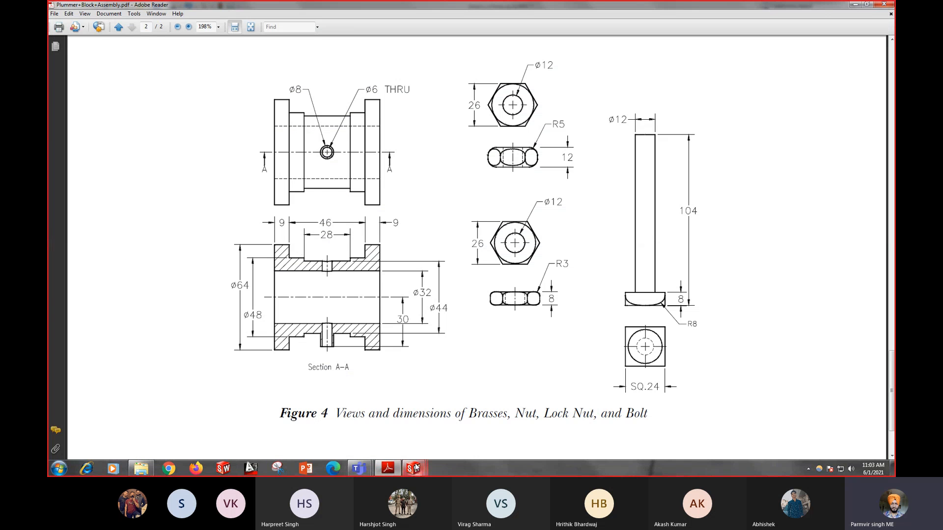
mouse_move(414, 468)
click(527, 417)
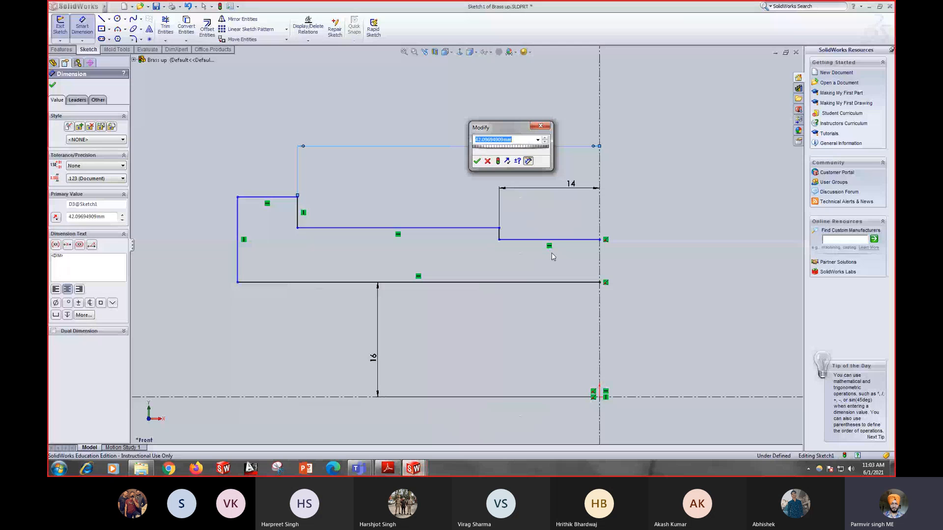
text(46/2)
key(Return)
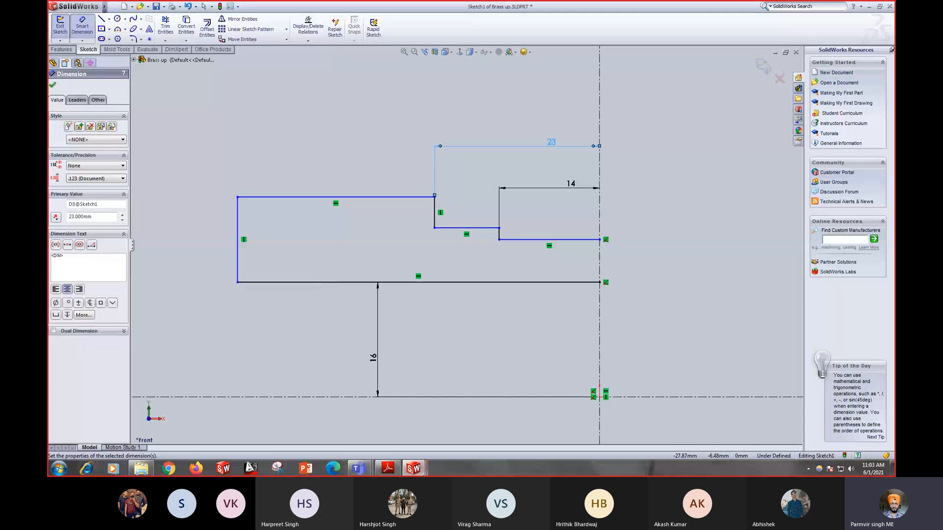
Step: Dimension the flange's top line as 9 mm wide, taking the value from the Adobe Reader drawing
click(396, 467)
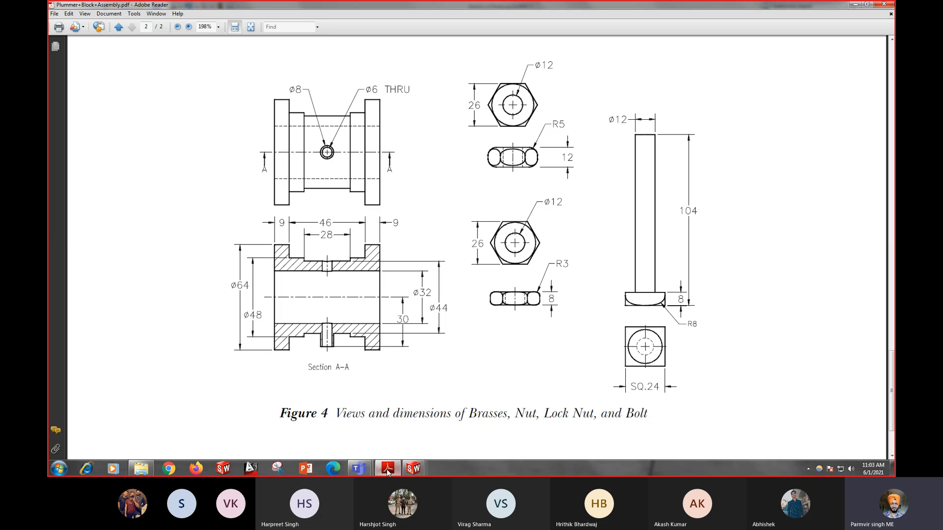
click(412, 469)
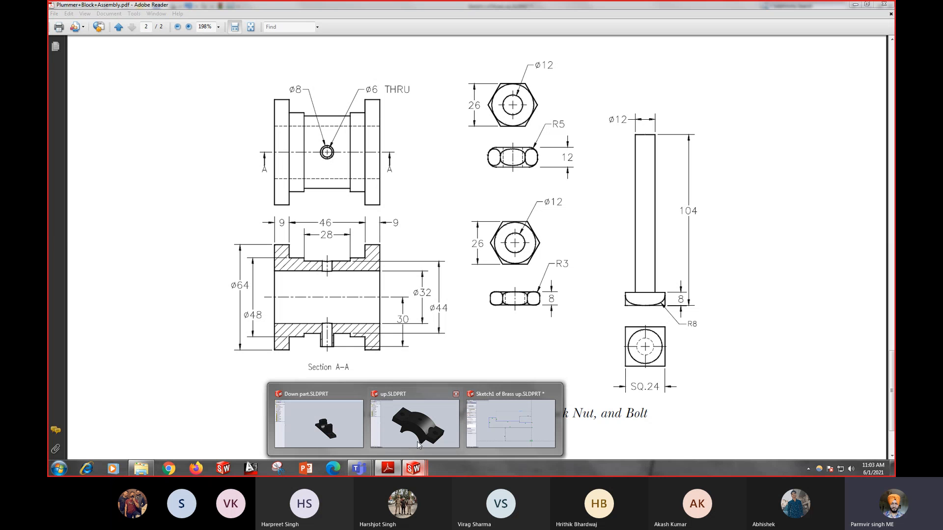
click(505, 437)
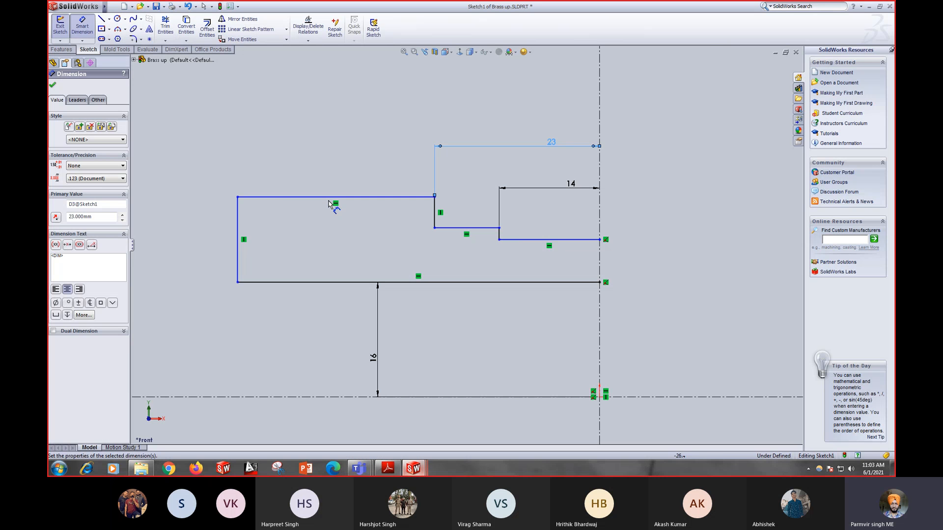
click(281, 199)
click(333, 161)
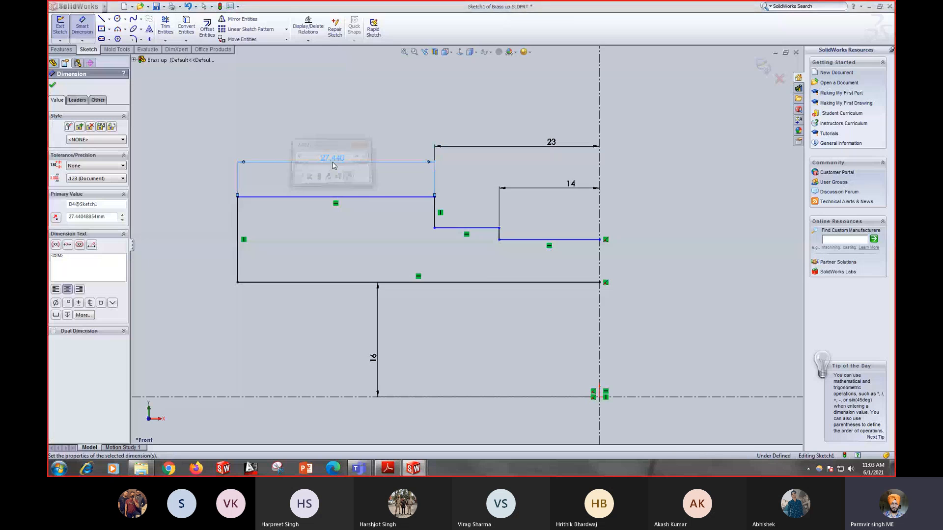
text(9)
key(Return)
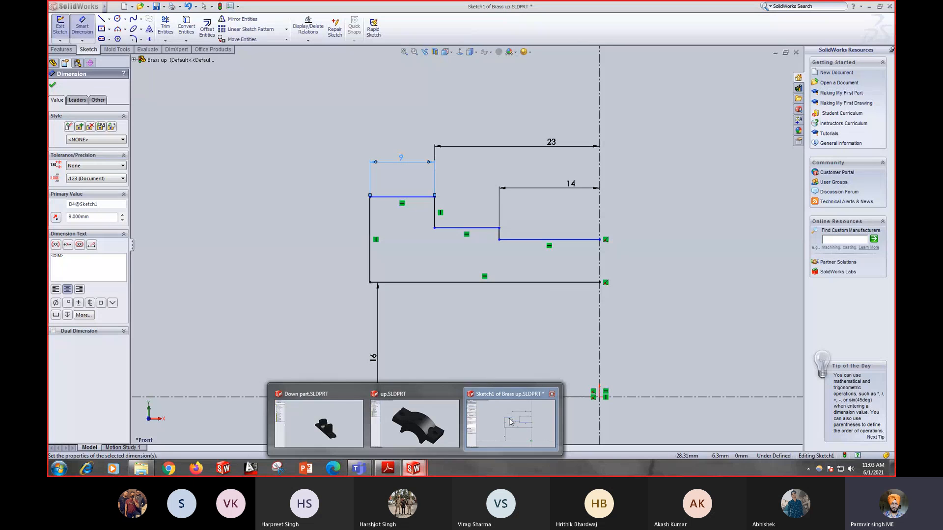
Step: Dimension the flange's top line from the horizontal centerline as 64/2 mm, taking the outer diameter from the Adobe Reader drawing
click(388, 469)
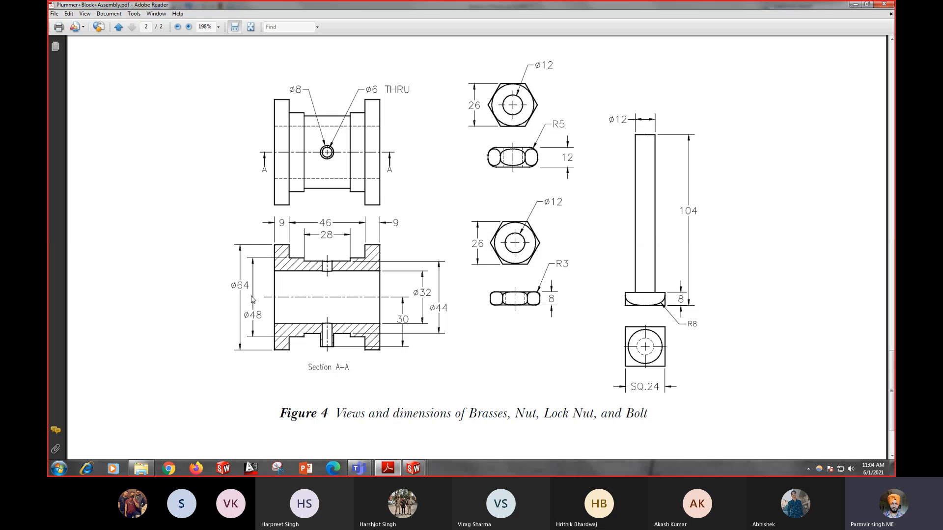
click(413, 469)
click(508, 428)
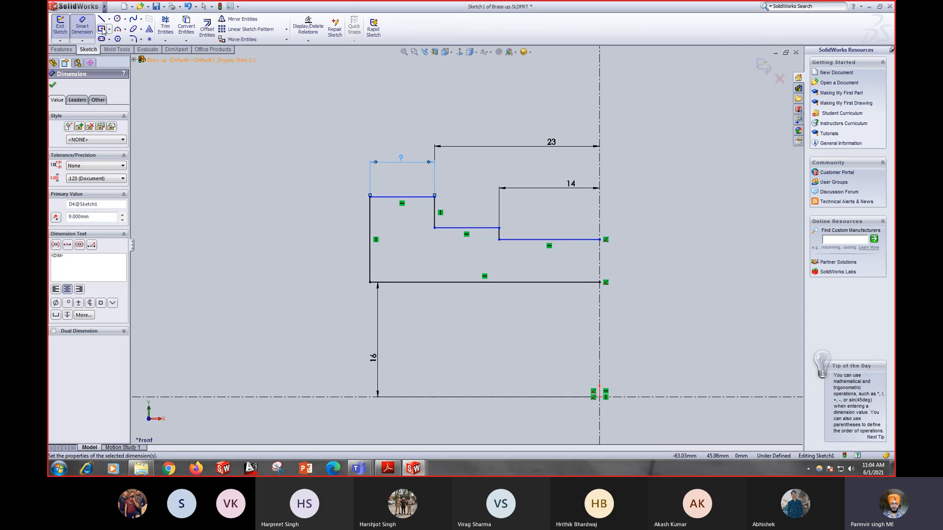
click(387, 197)
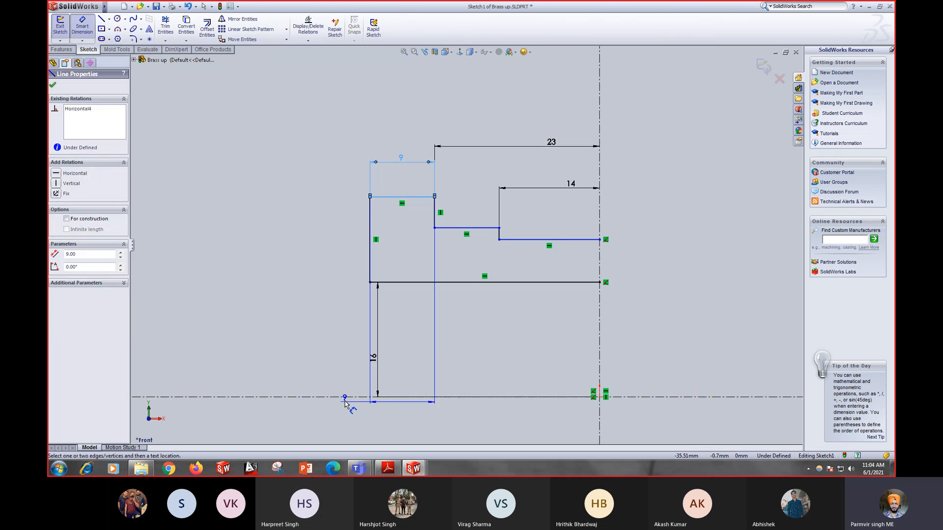
click(346, 396)
click(310, 331)
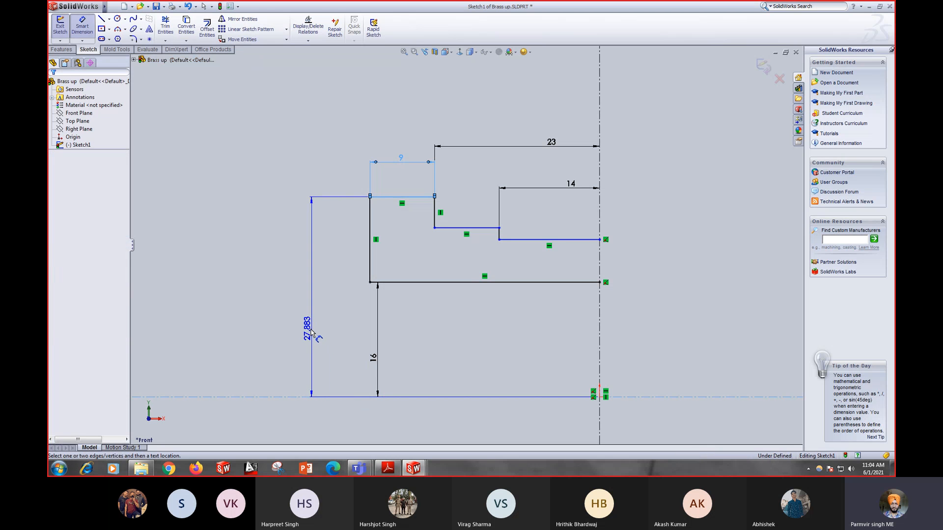
text(64)
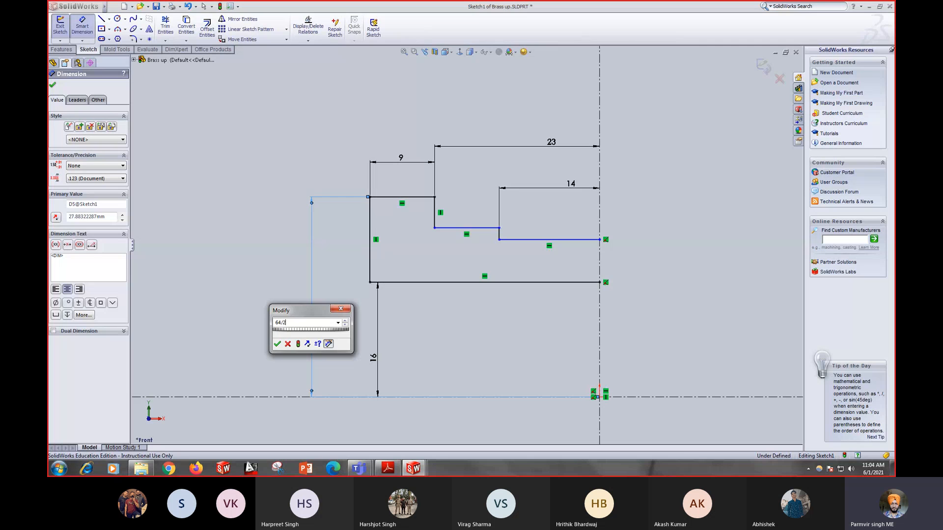
text(/2)
key(Return)
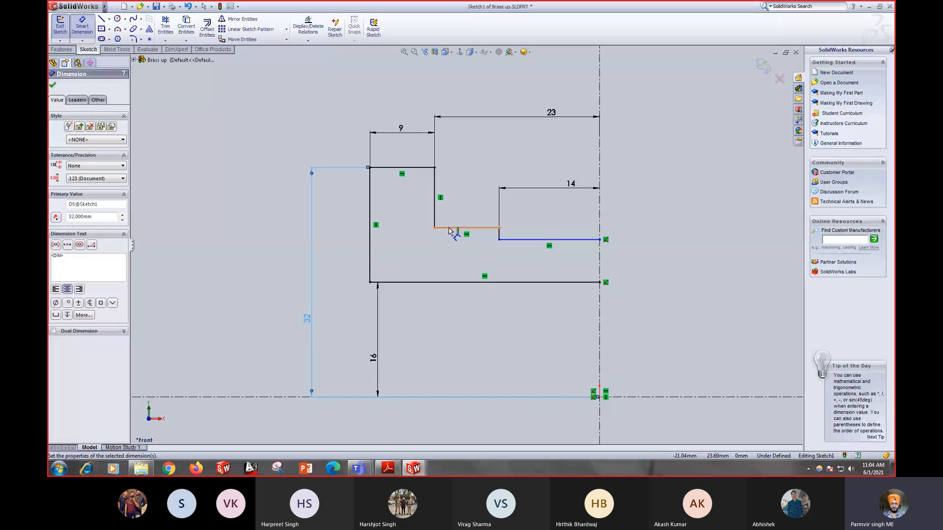
Step: Dimension the middle step line from the horizontal centerline as 48/2 mm, taking the diameter from the Adobe Reader drawing
click(387, 469)
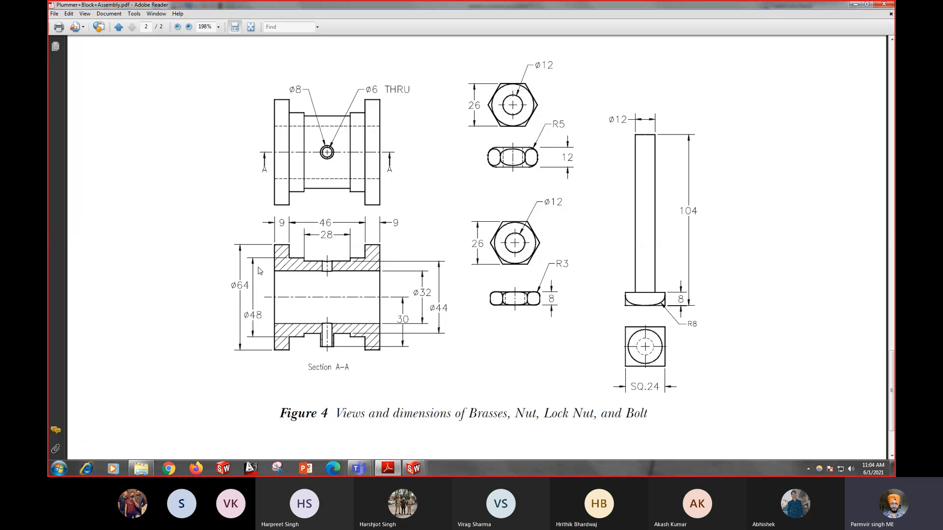
click(387, 471)
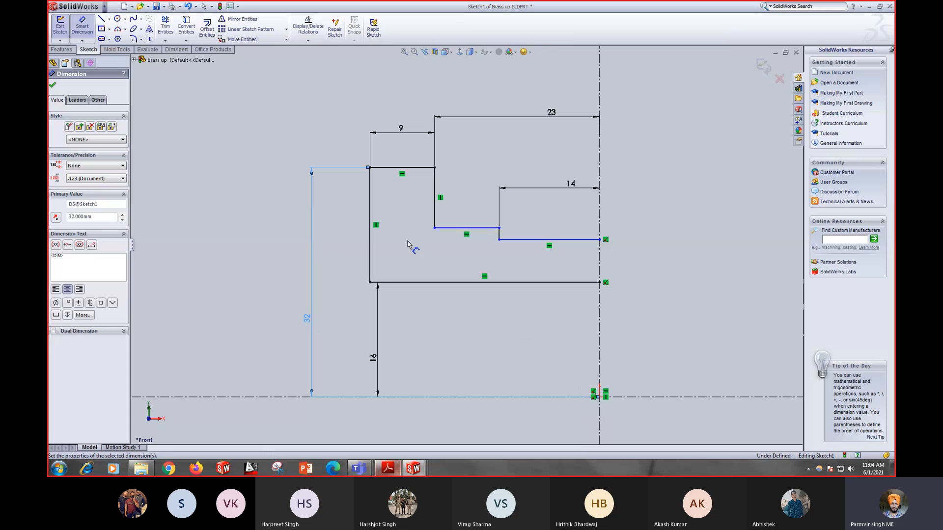
click(452, 228)
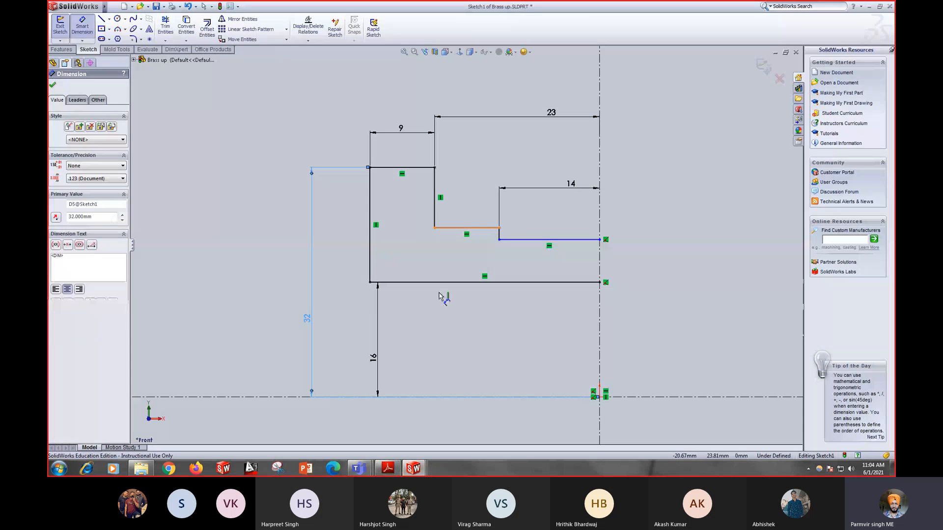
click(442, 396)
click(339, 344)
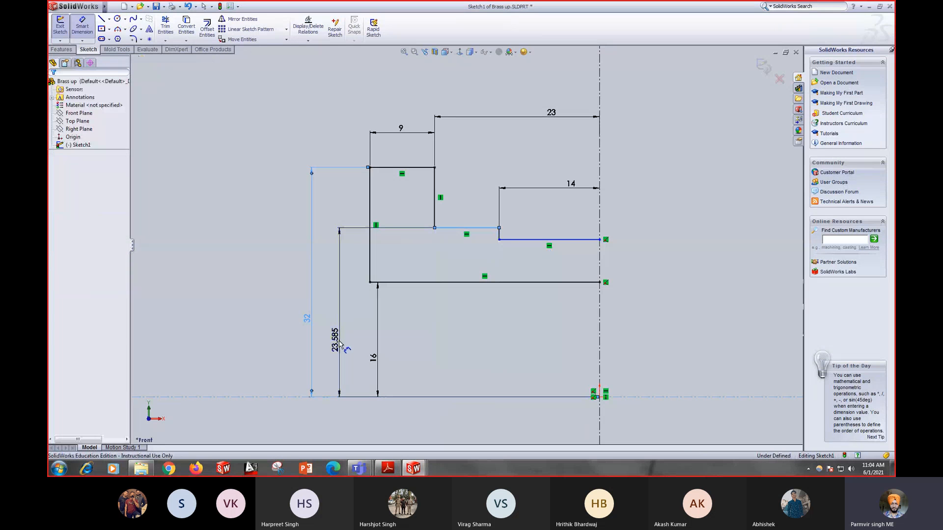
text(48)
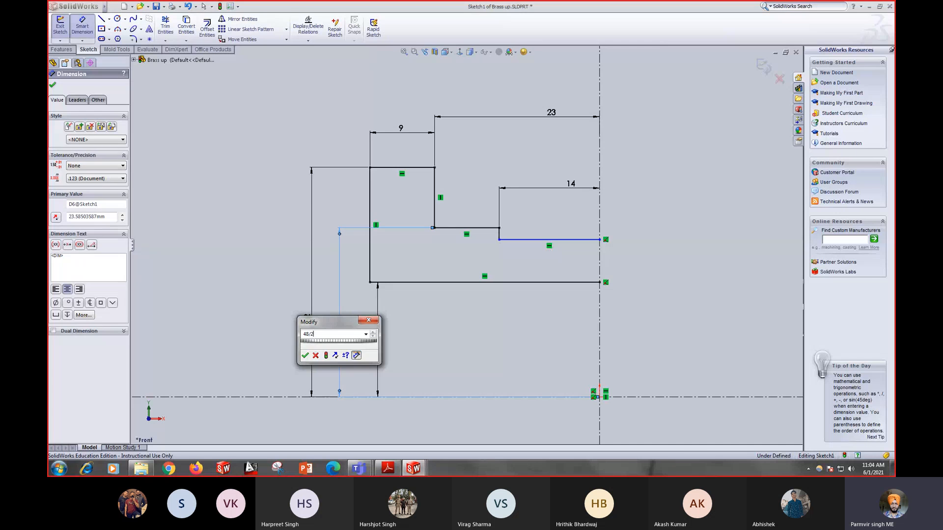
text(/2)
key(Return)
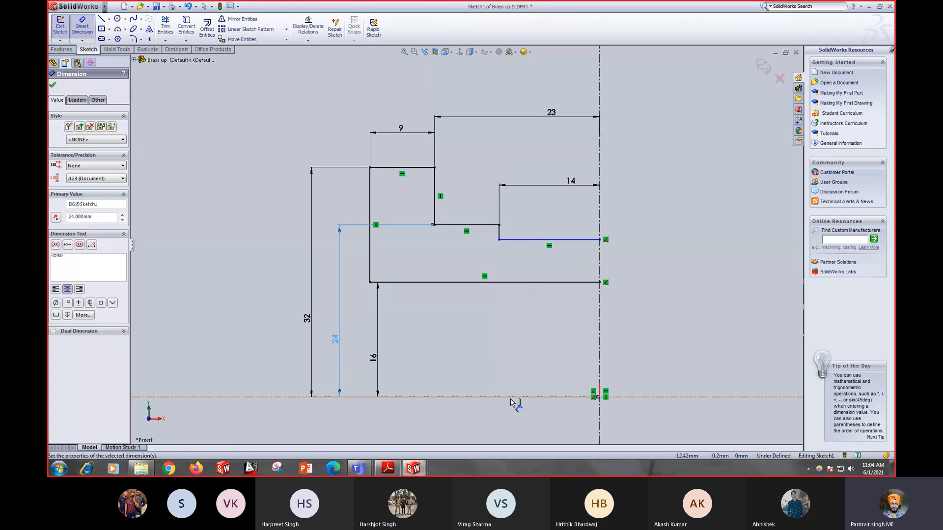
Step: Dimension the innermost step line from the horizontal centerline as 44/2 mm, taking the diameter from the Adobe Reader drawing
click(387, 468)
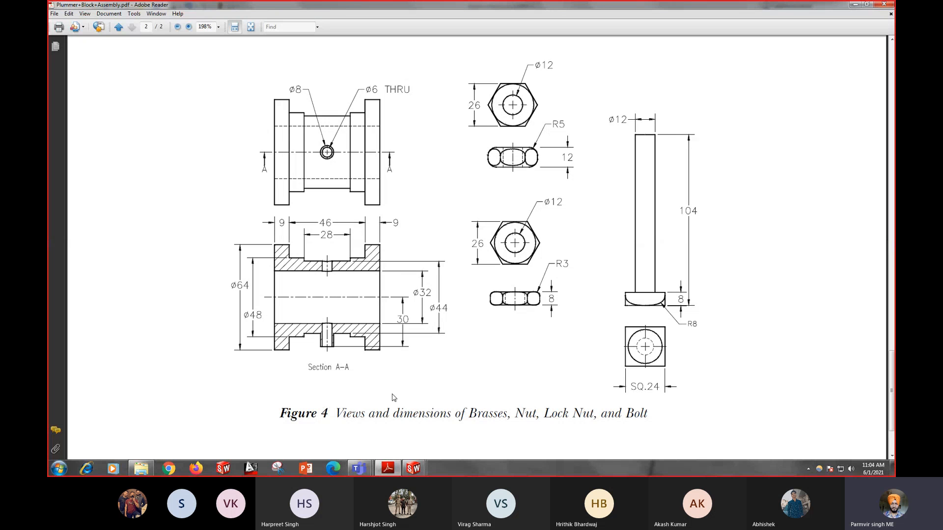
click(413, 468)
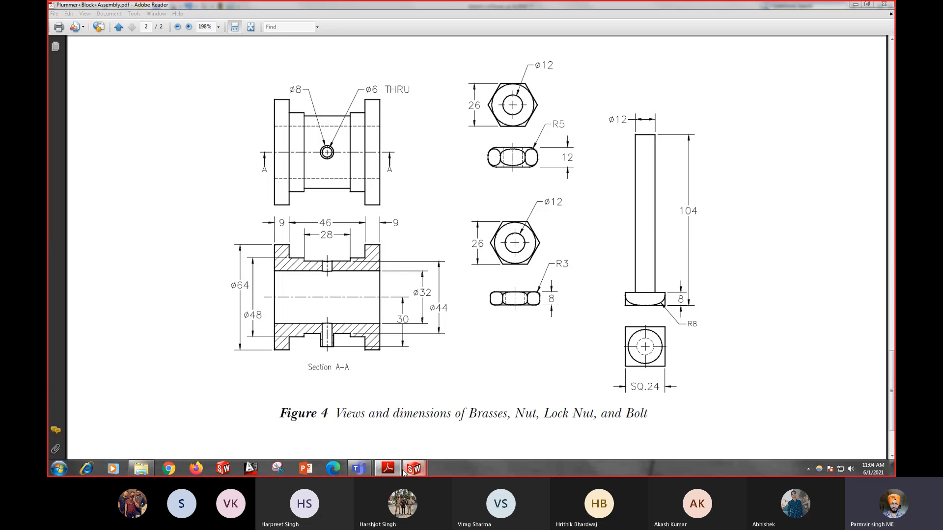
click(499, 429)
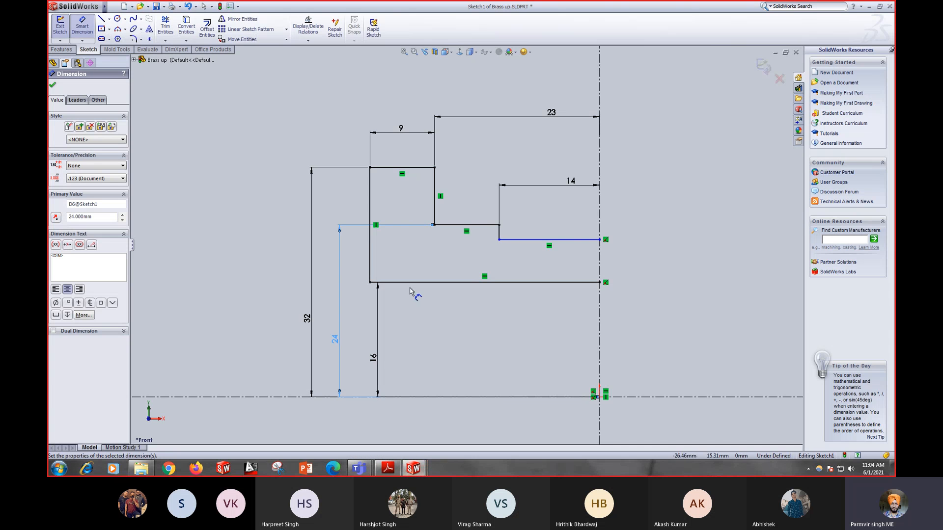
click(537, 241)
click(514, 397)
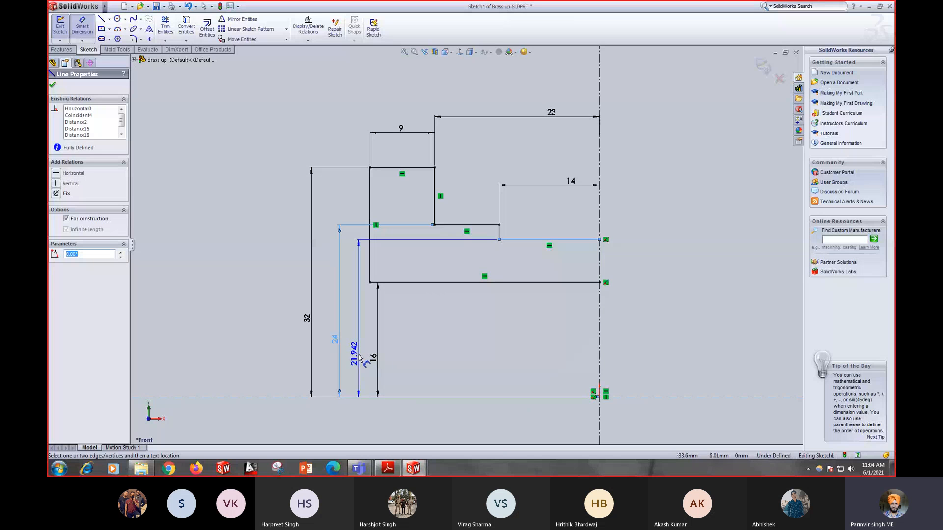
click(360, 359)
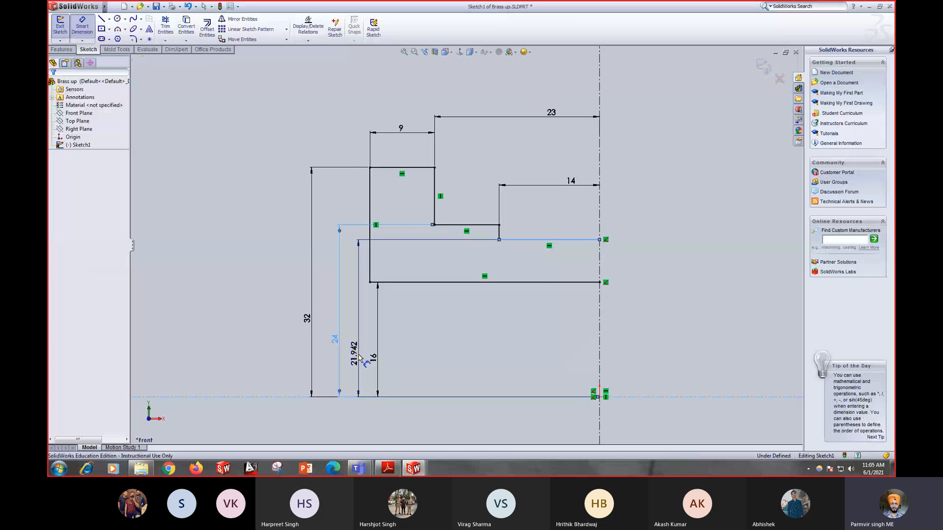
text(44/2)
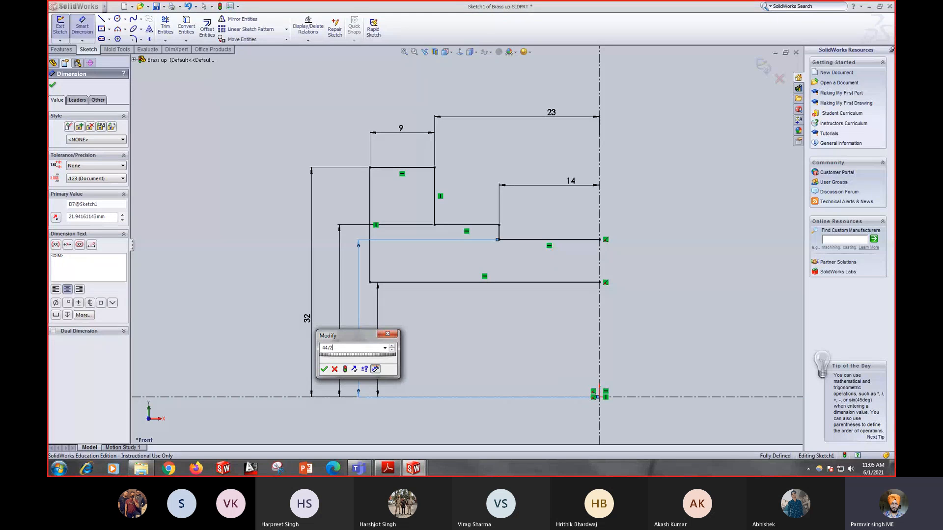
key(Return)
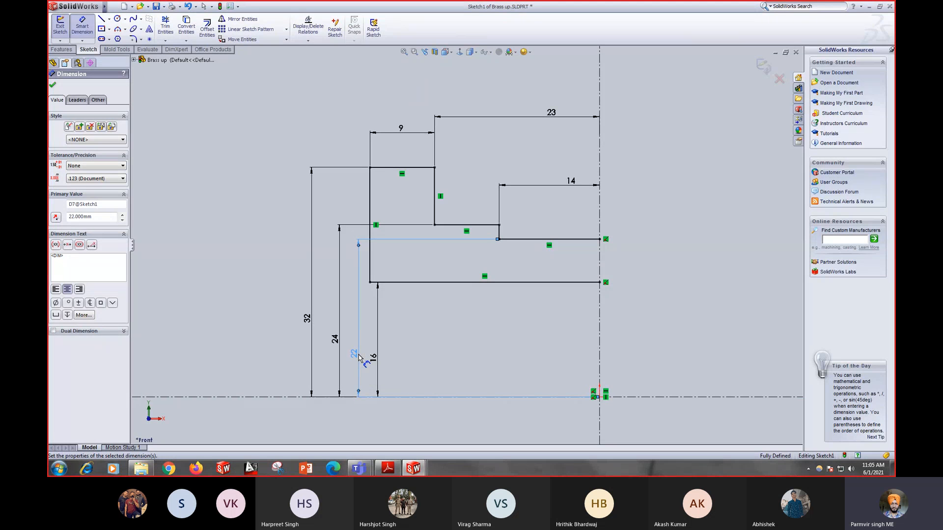
key(Escape)
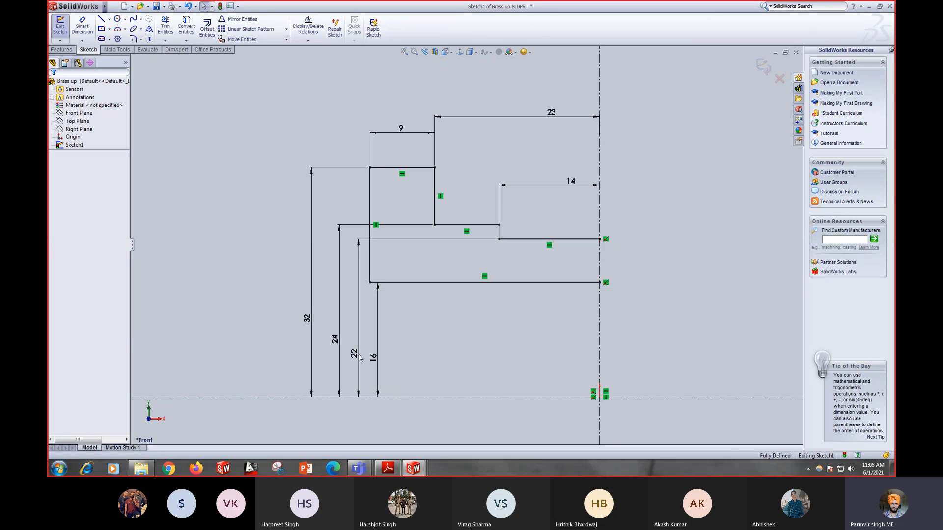
Step: Reposition the flange's 9 mm width dimension so it lines up with the adjacent 23 mm dimension
scroll(472, 265, up, 3)
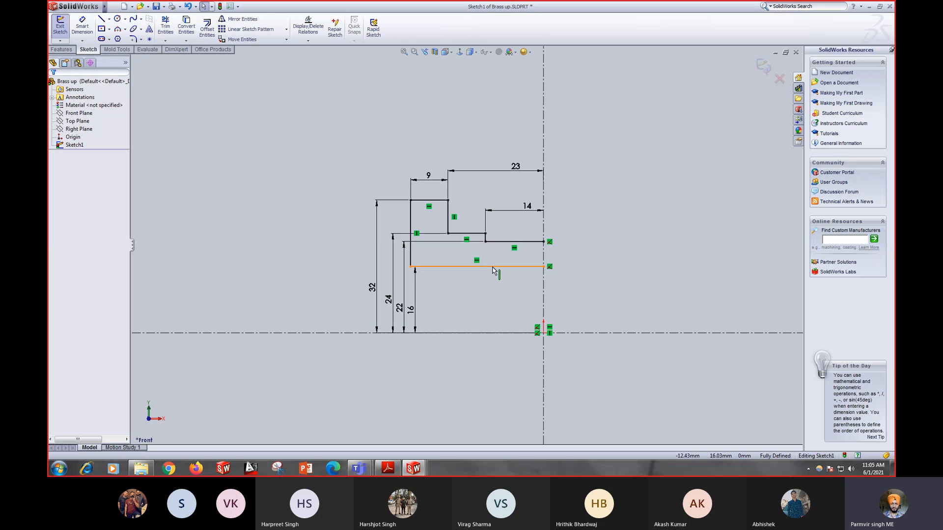
scroll(584, 282, down, 3)
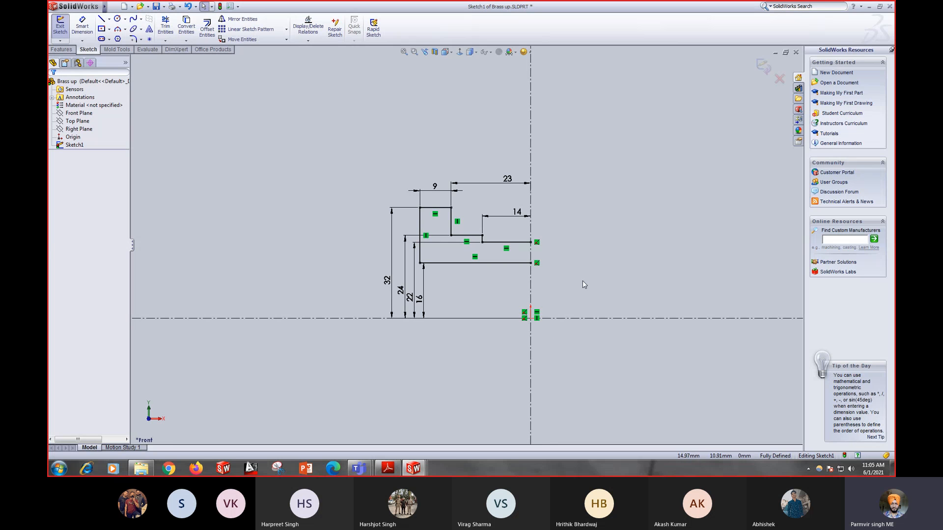
scroll(584, 278, up, 2)
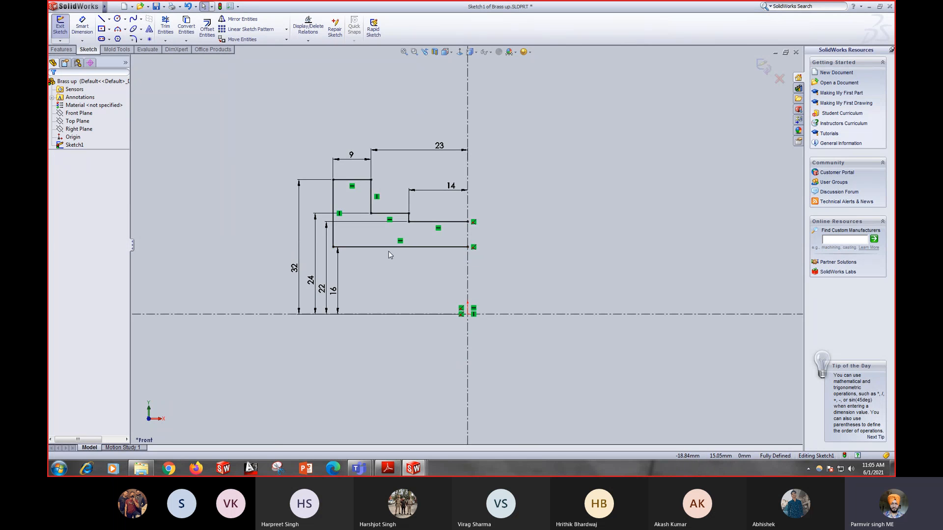
scroll(411, 157, down, 3)
scroll(411, 157, up, 3)
scroll(467, 275, down, 2)
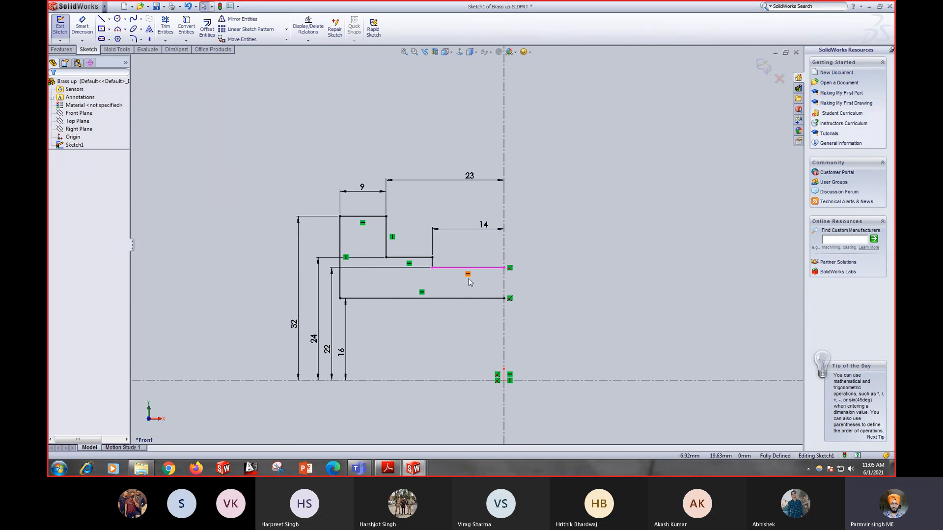
scroll(467, 275, up, 2)
drag(378, 192, 377, 187)
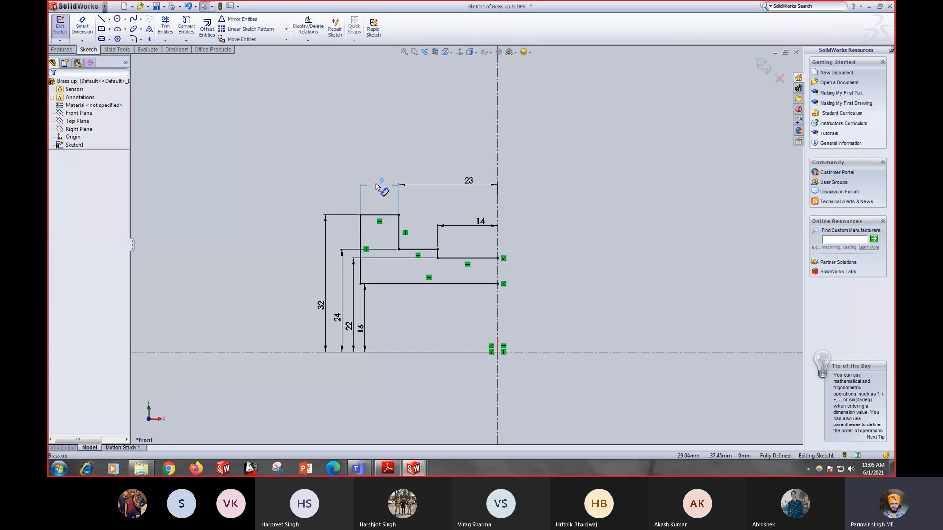
click(467, 195)
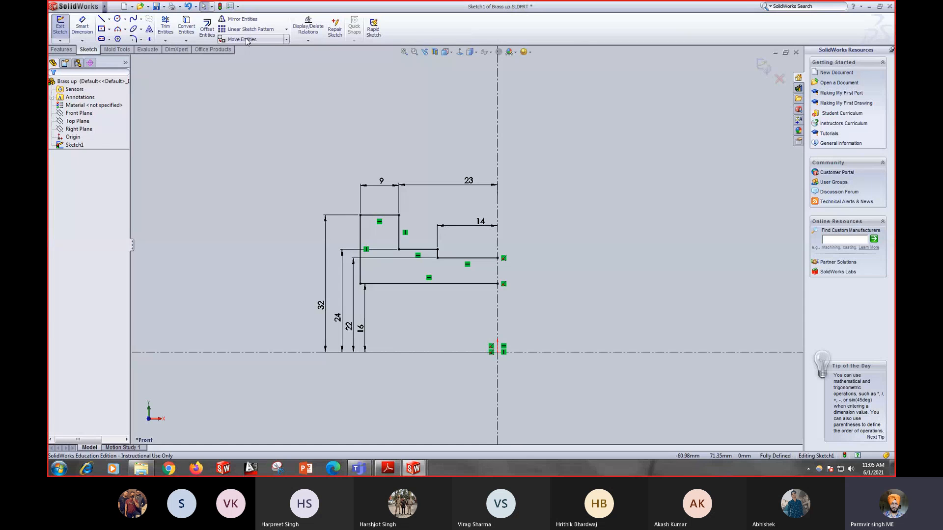
Step: Mirror all seven lines of the stepped half-profile about the vertical centerline, keeping the originals
click(248, 19)
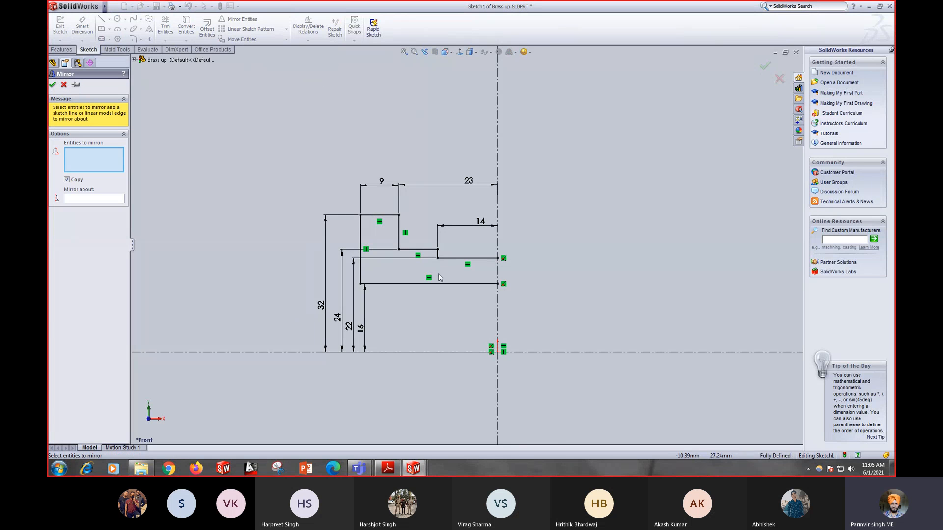
click(416, 283)
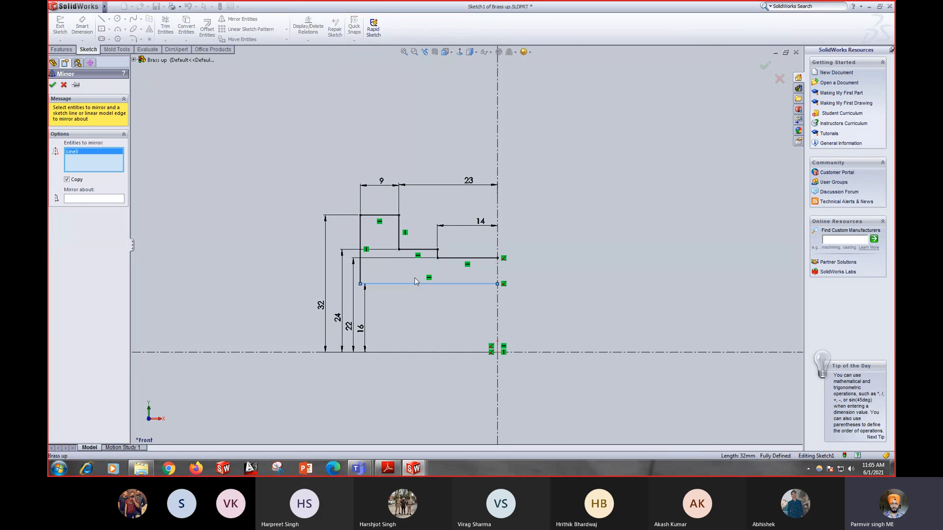
click(360, 273)
click(385, 215)
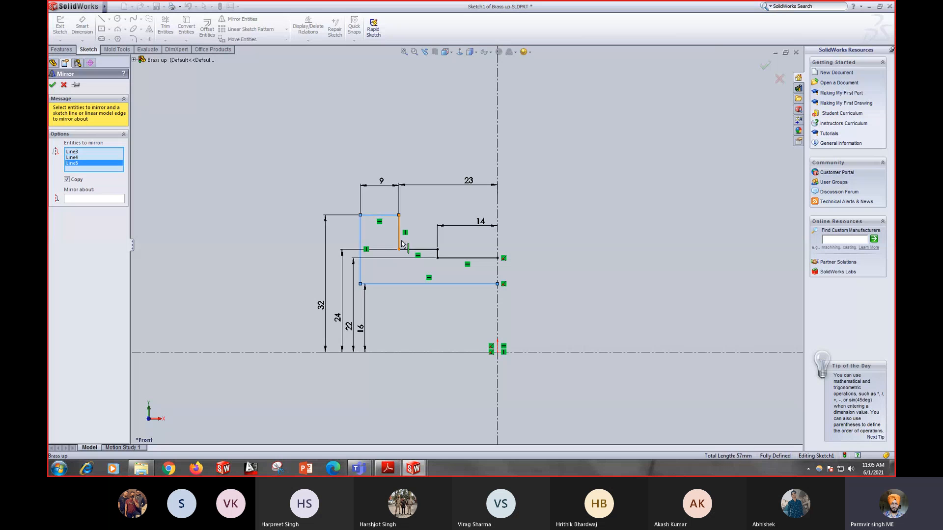
click(400, 243)
click(415, 250)
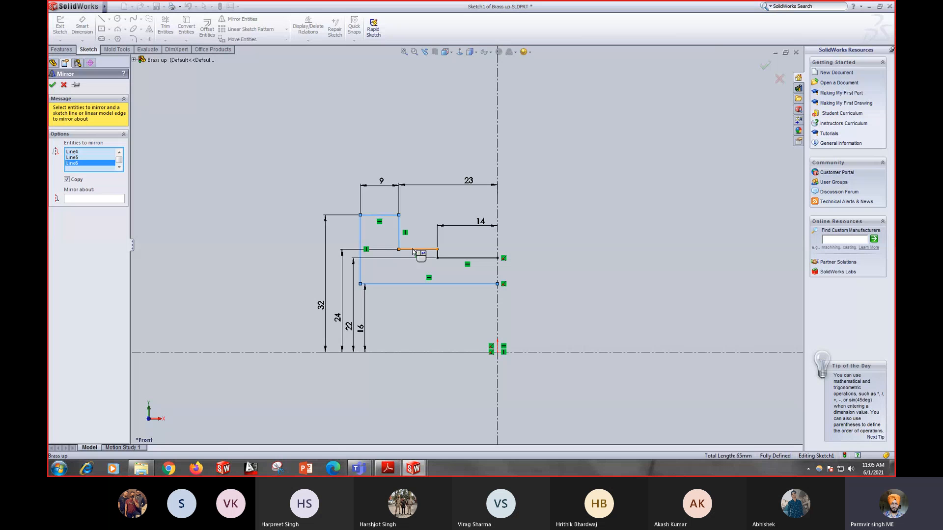
click(457, 257)
click(437, 254)
click(94, 199)
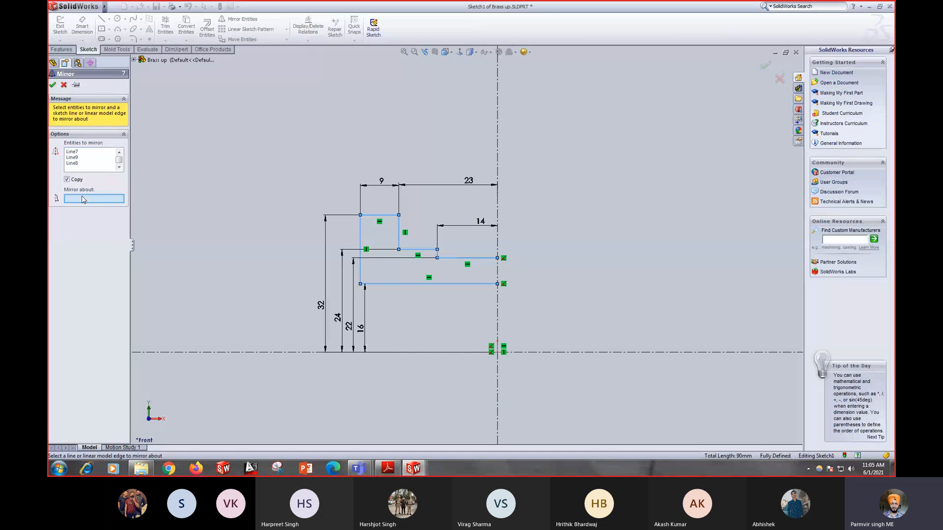
click(499, 307)
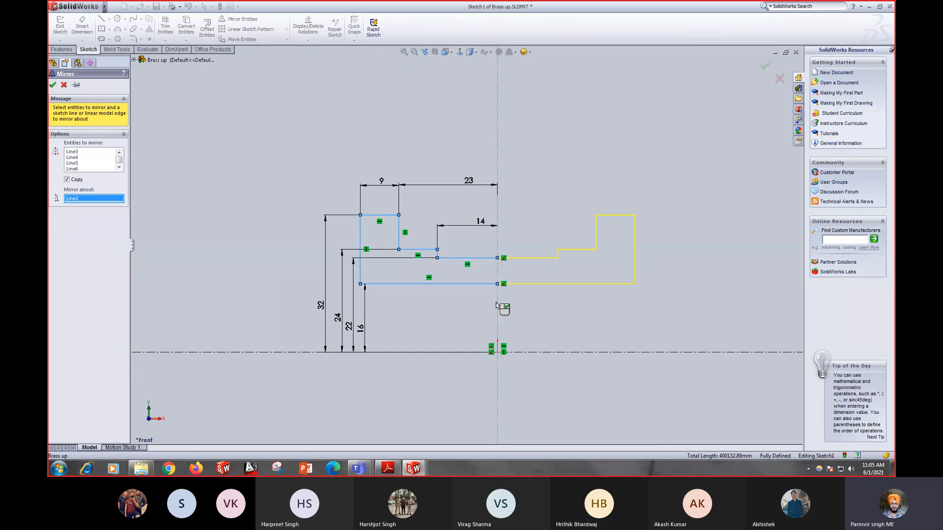
click(53, 85)
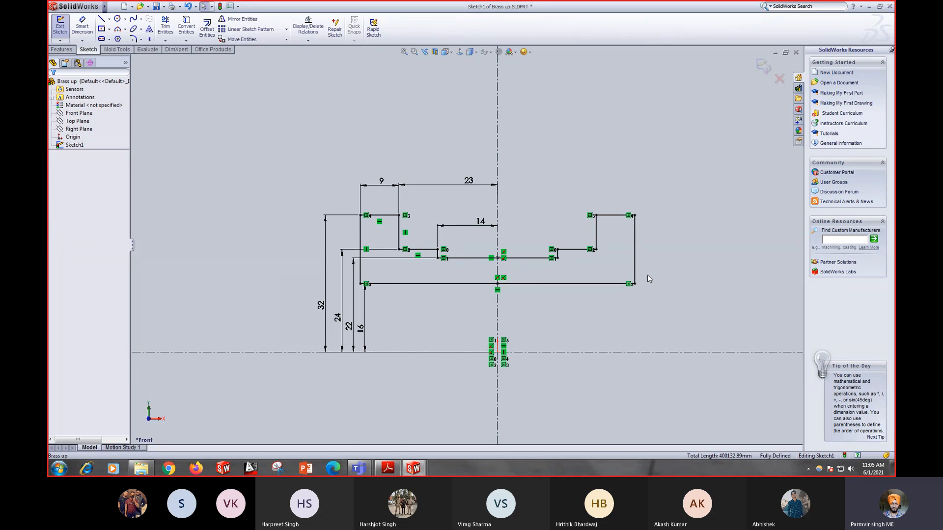
Step: Examine the mirrored upper brass profile and compare it with the Section A-A view in the Adobe Reader drawing
scroll(647, 276, down, 3)
scroll(647, 277, up, 4)
scroll(417, 223, down, 3)
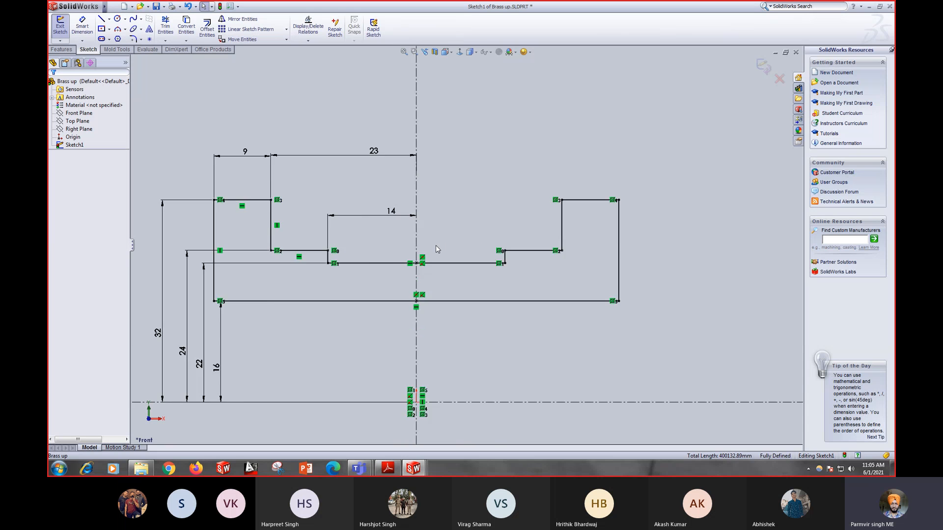
scroll(435, 246, up, 3)
scroll(461, 250, down, 1)
scroll(488, 255, up, 2)
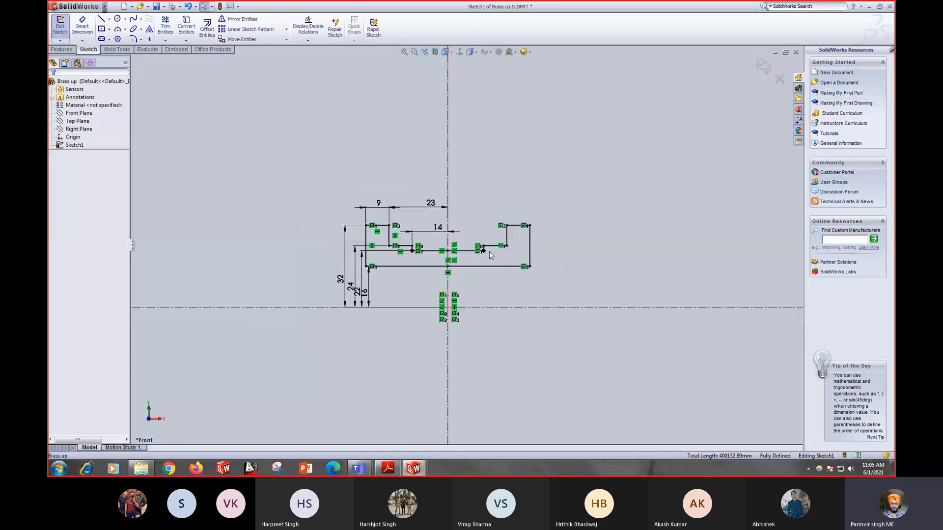
scroll(489, 253, down, 3)
scroll(452, 243, up, 2)
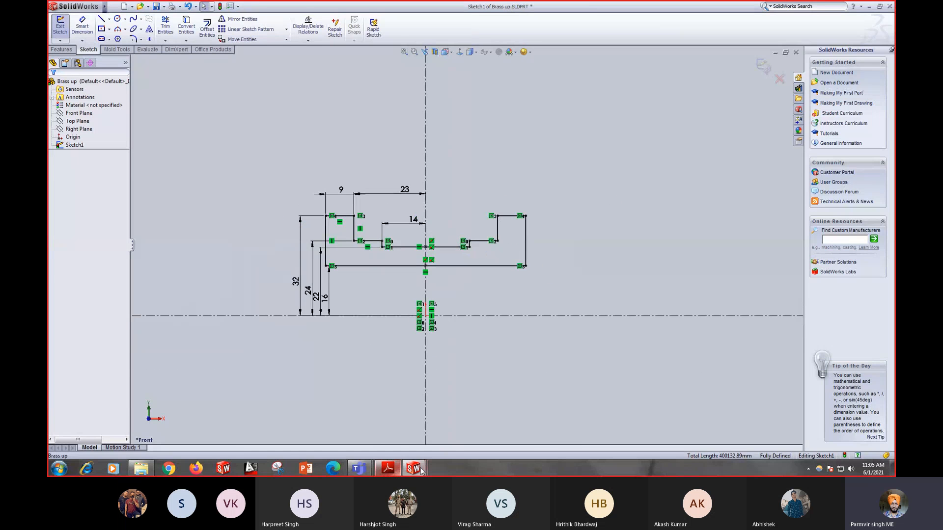
mouse_move(395, 470)
click(513, 422)
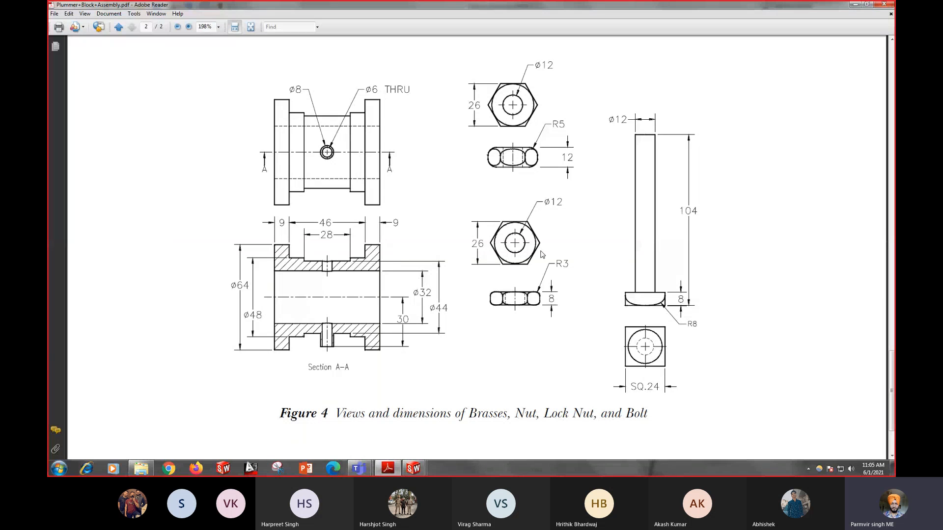
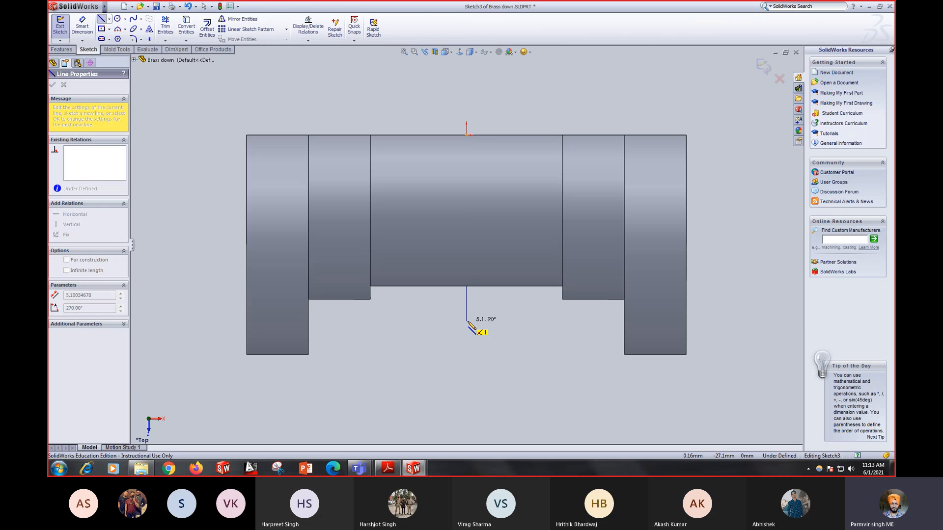
Step: Sketch a three-sided line outline about 4 mm wide and 5.1 mm deep, from the lower brass's middle edge at its center
click(466, 322)
click(495, 322)
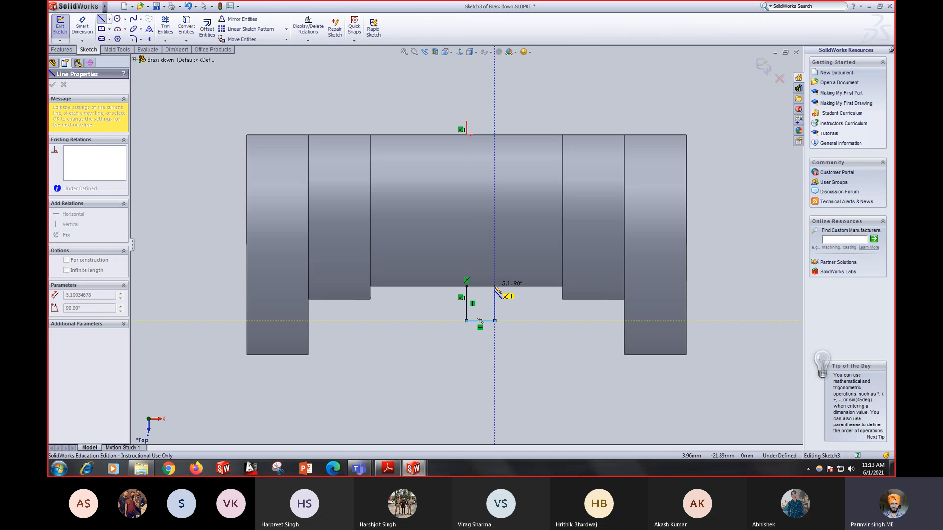
click(494, 287)
right_click(495, 233)
click(512, 237)
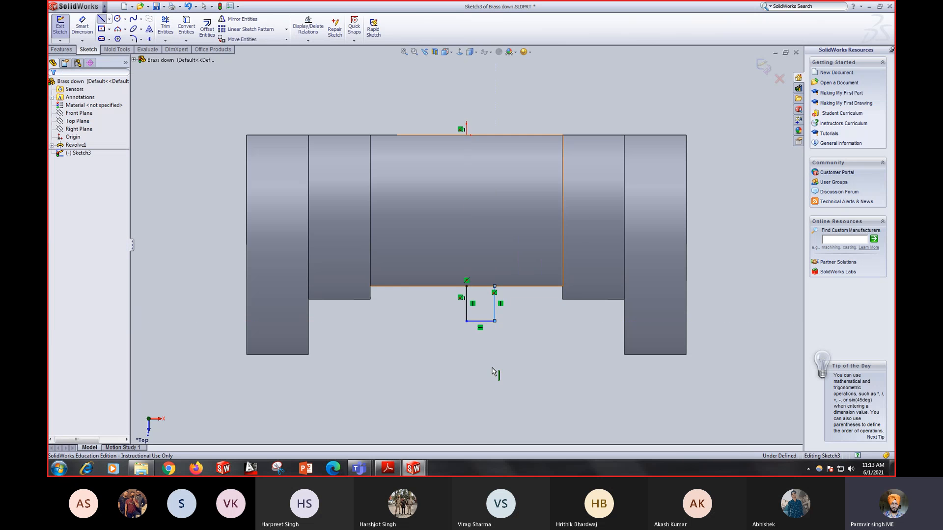
Step: Check the Adobe Reader drawing and dimension the distance from the brass's straight axis-side edge to the pin outline's outer end as 30 mm
click(387, 468)
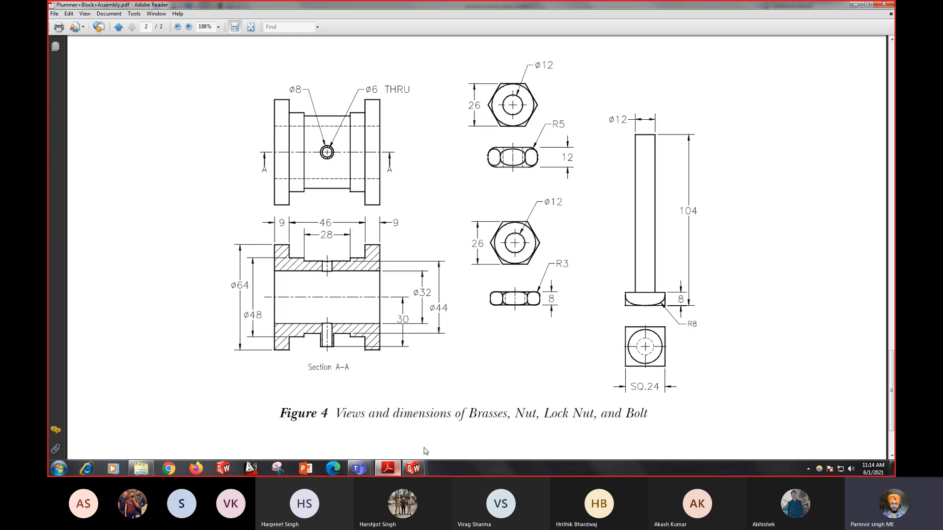
mouse_move(412, 471)
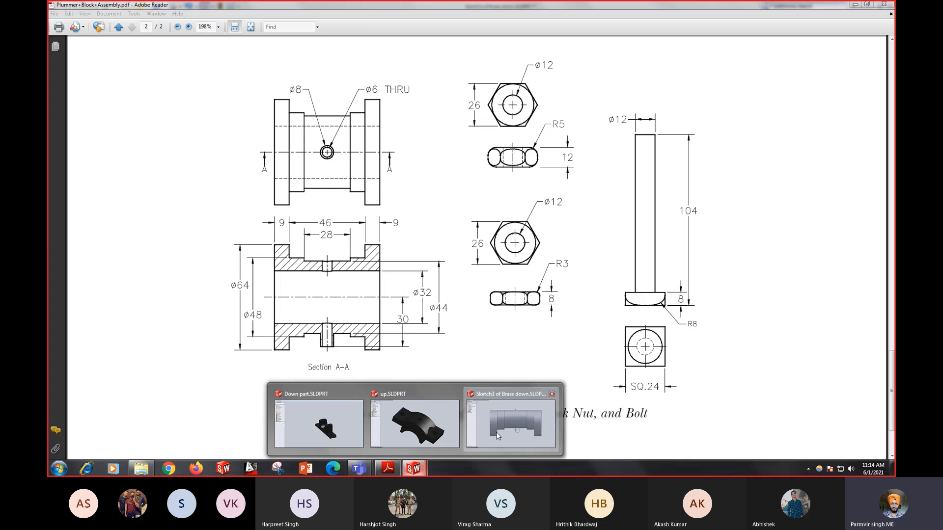
click(496, 432)
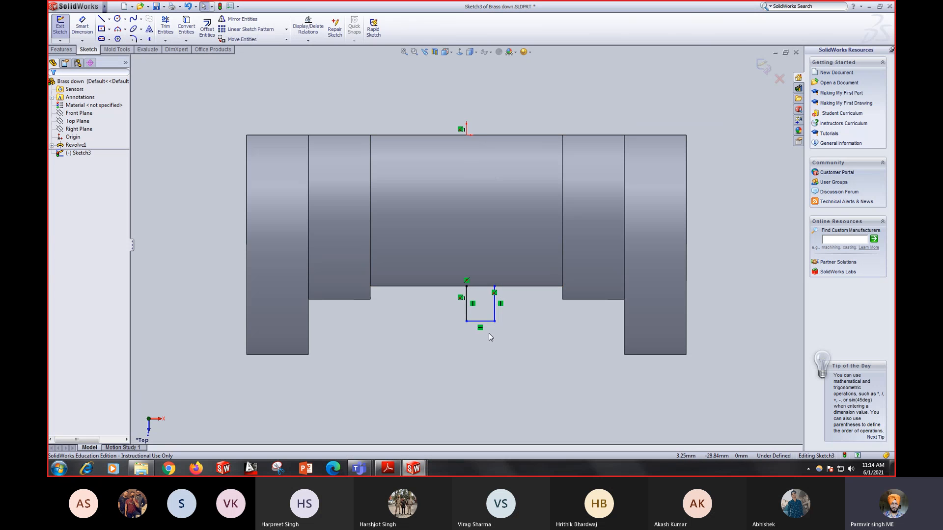
click(82, 26)
click(492, 135)
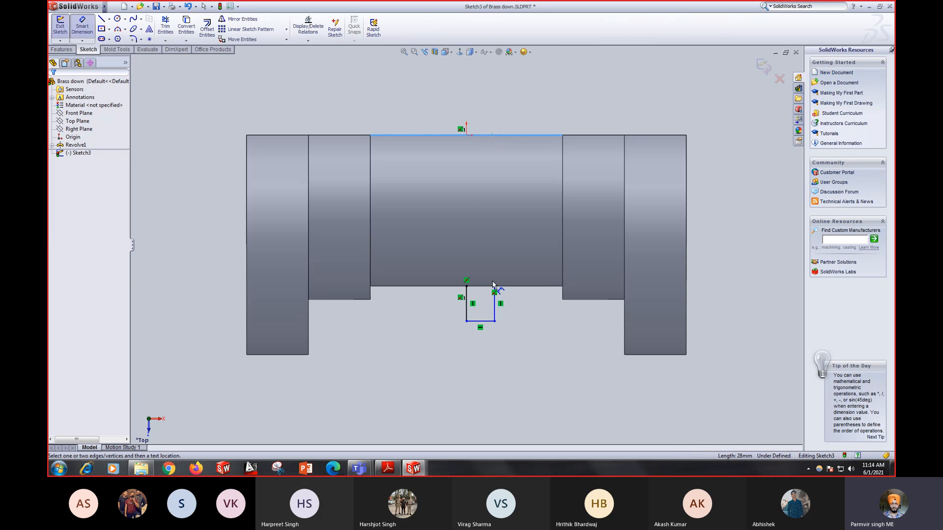
click(495, 321)
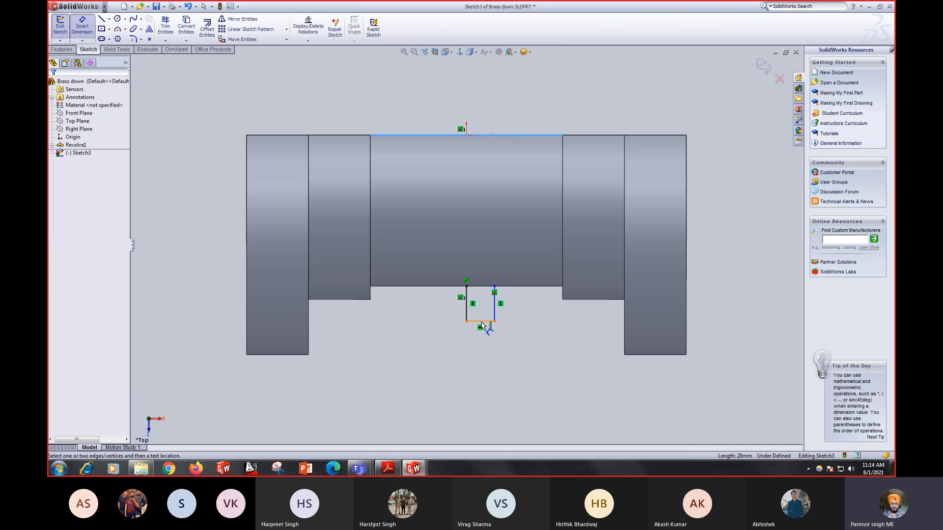
click(546, 309)
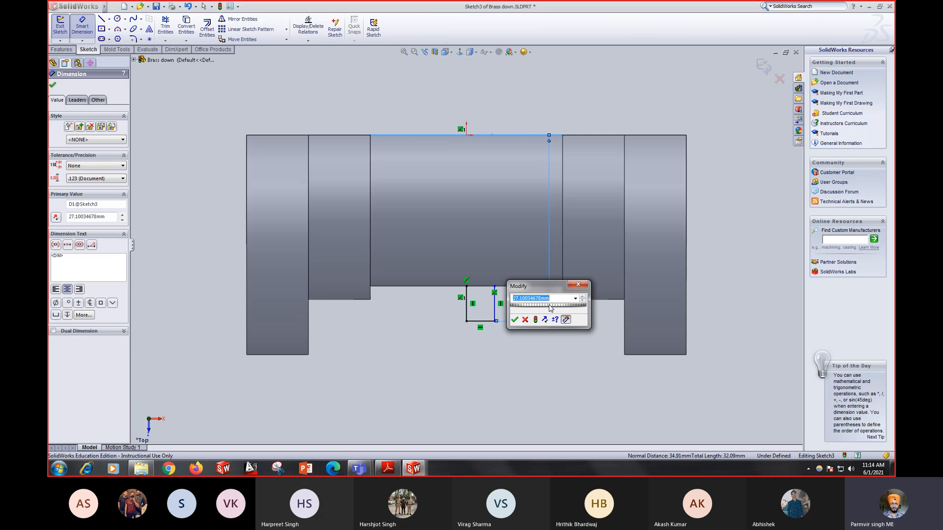
text(30)
key(Return)
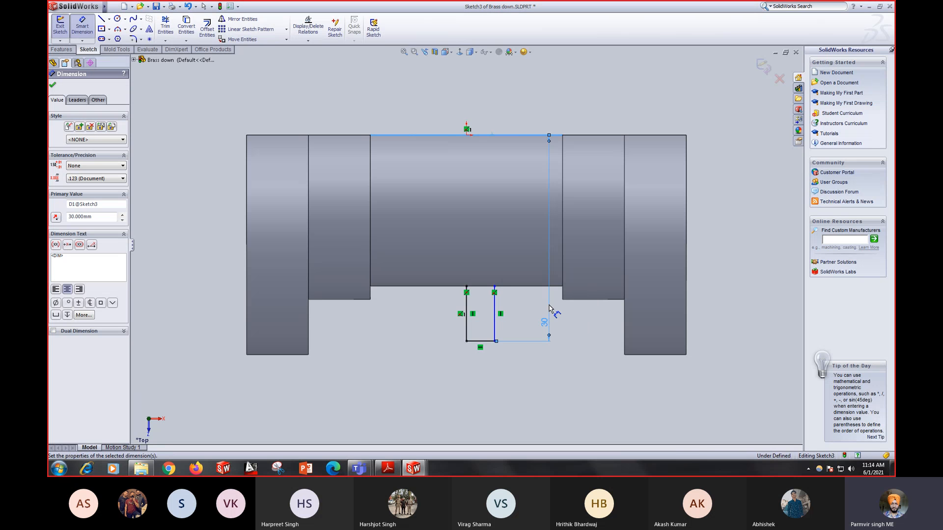
Step: Dimension the end line of the pin's half-profile to a width of 4 mm
click(481, 341)
click(488, 395)
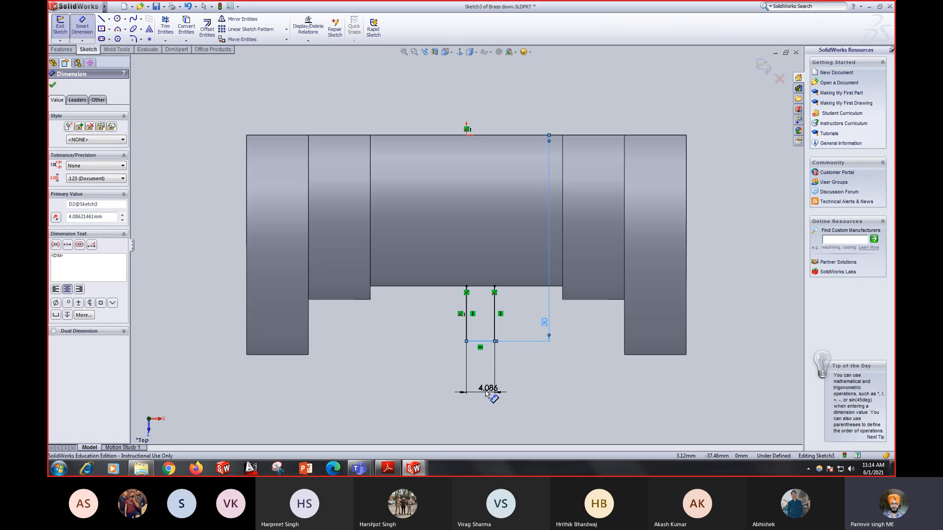
text(4)
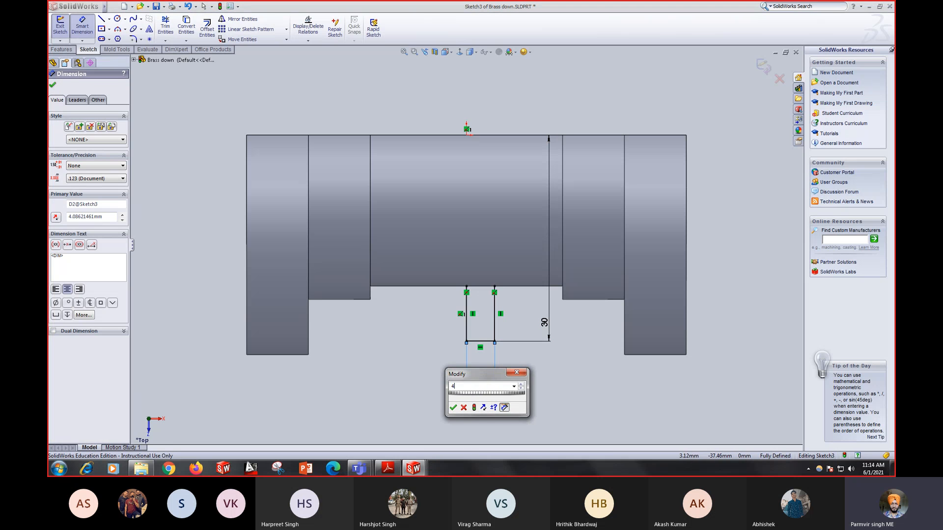
key(Return)
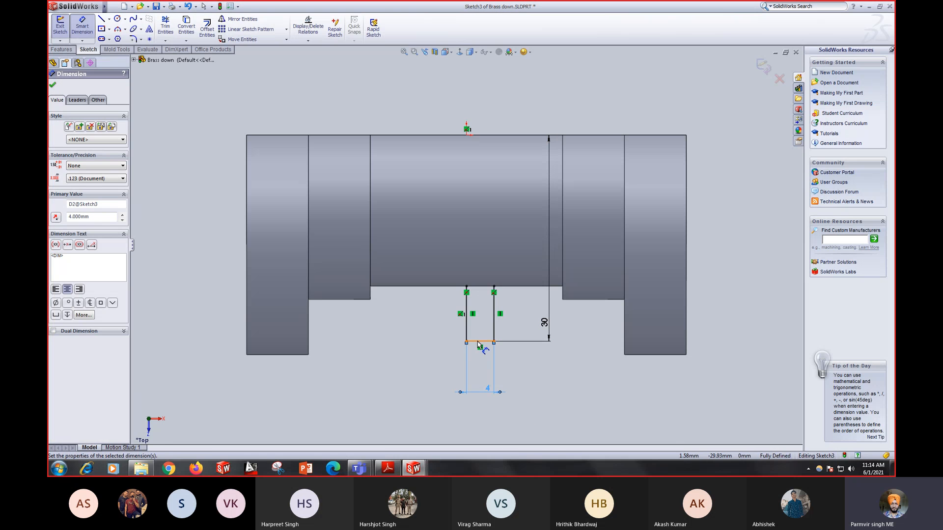
key(Escape)
Step: Examine where the pin outline meets the brass body and compare it with the Section A-A view in the Adobe Reader drawing
scroll(486, 300, down, 2)
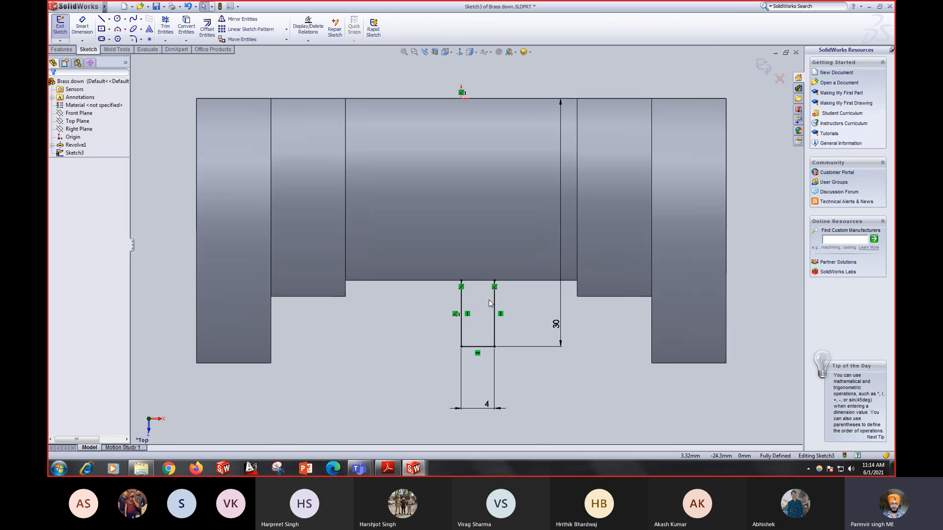
scroll(489, 299, up, 4)
scroll(487, 293, down, 2)
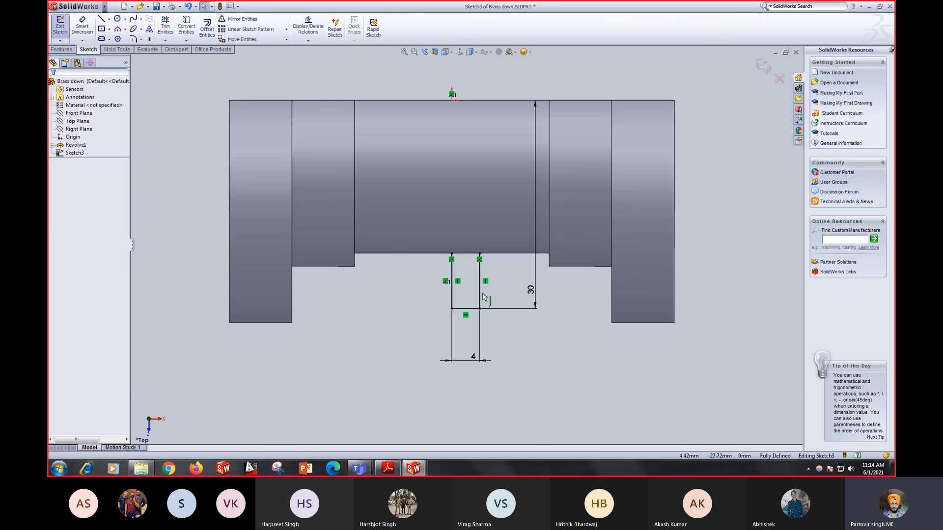
scroll(472, 242, down, 3)
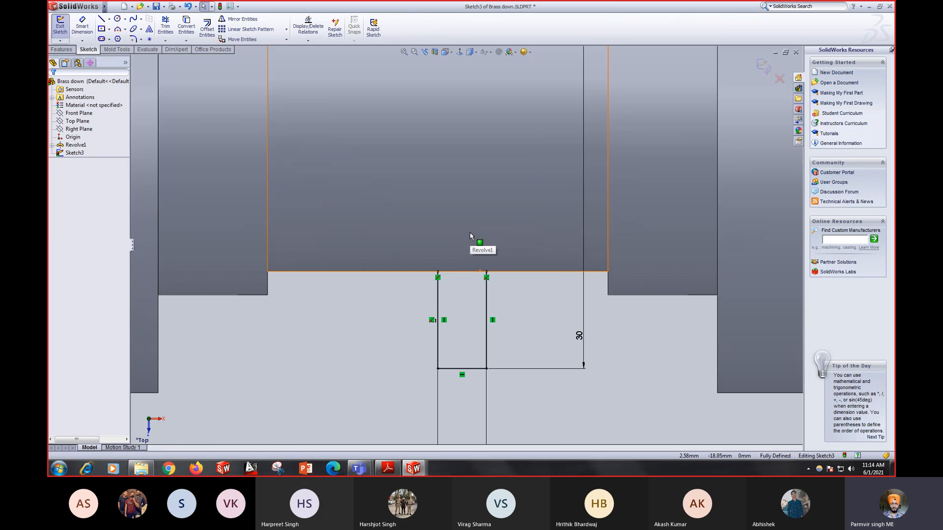
scroll(471, 237, up, 3)
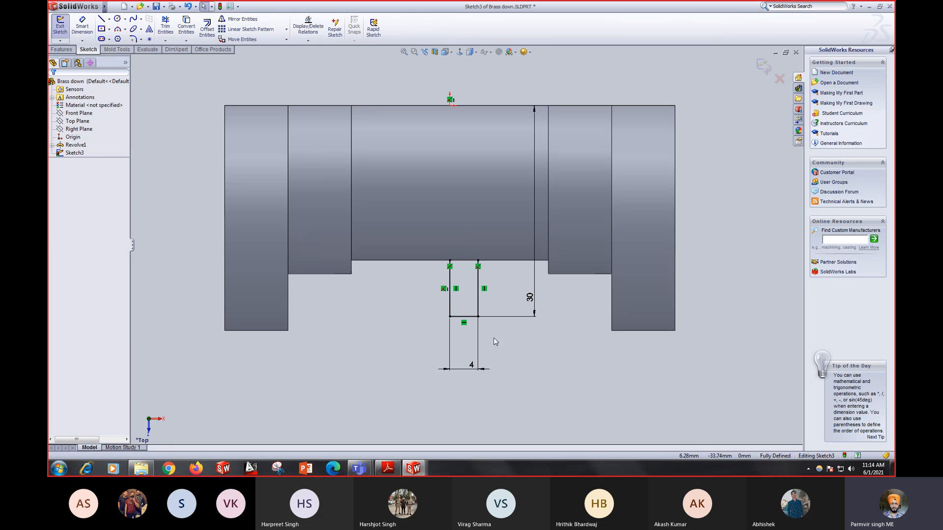
scroll(482, 251, down, 4)
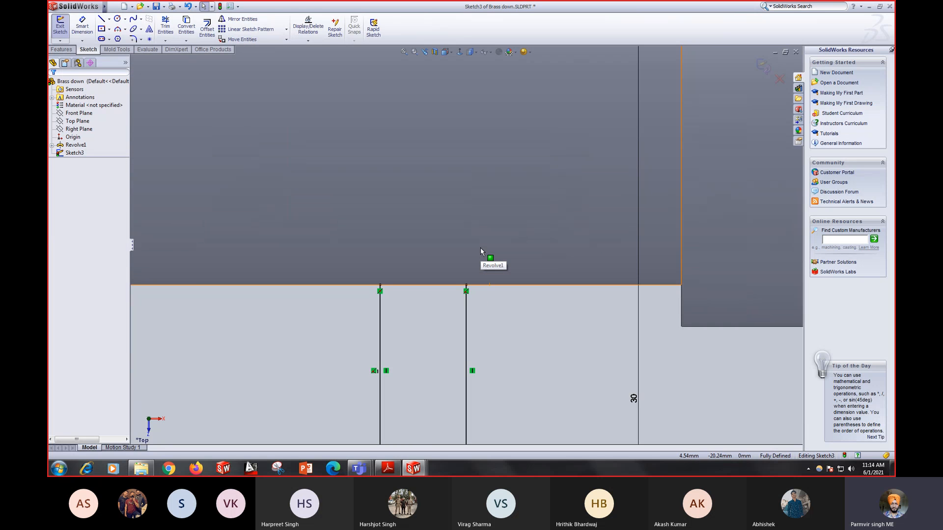
scroll(481, 252, up, 3)
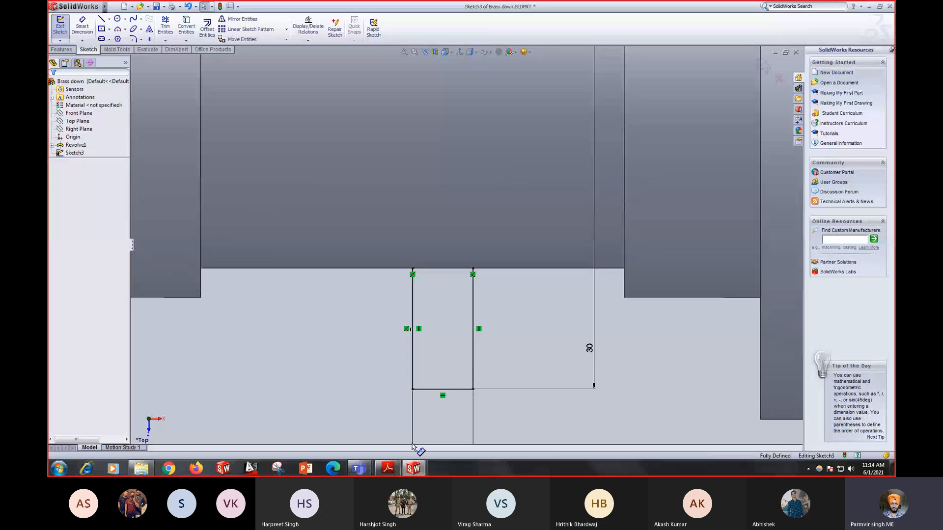
mouse_move(412, 470)
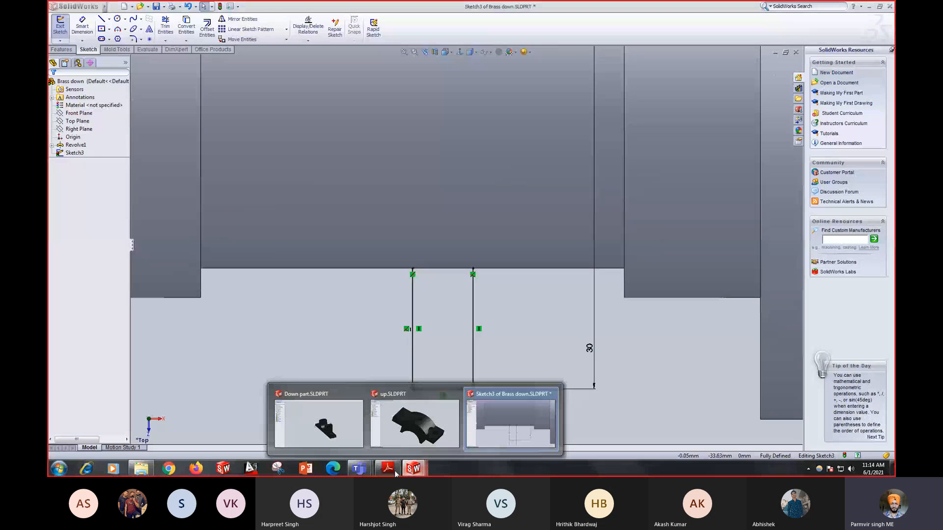
click(396, 470)
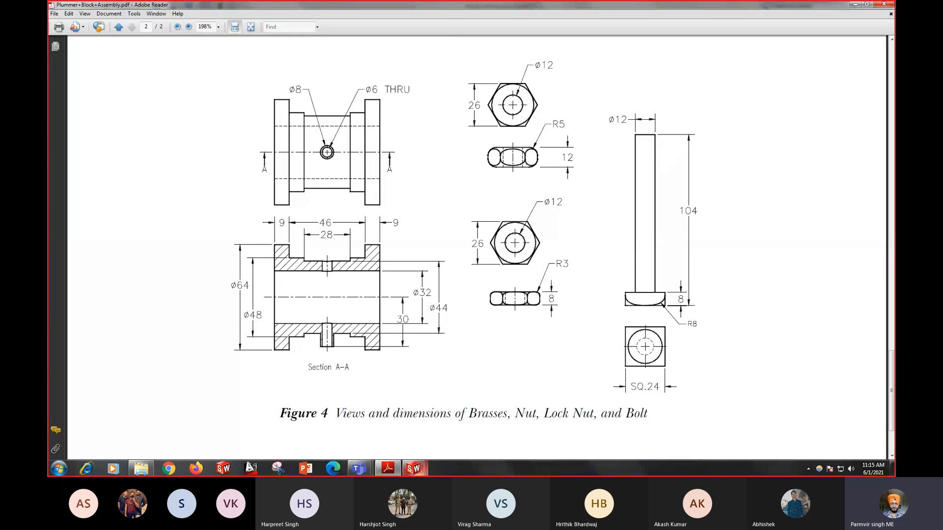
click(413, 468)
click(483, 432)
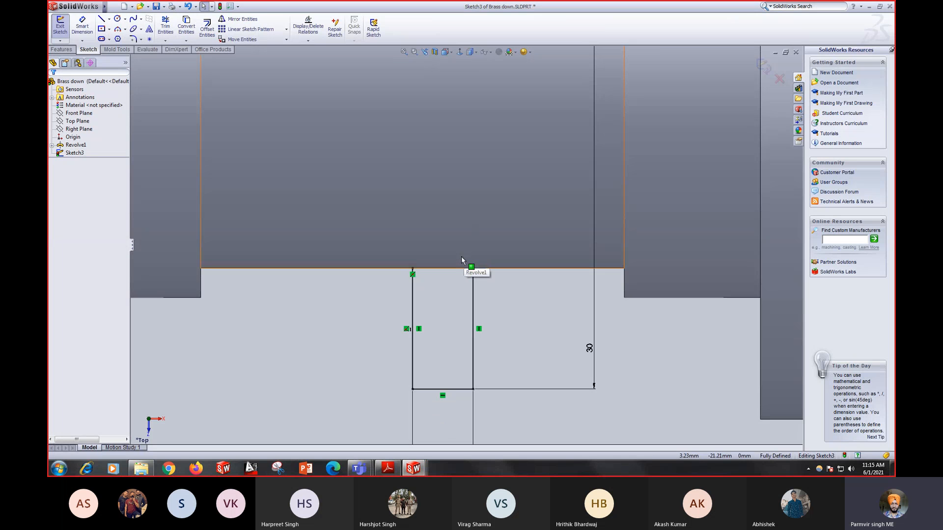
Step: Close the pin's half-profile with lines running about 1.55 mm into the brass body and 4 mm across to the center side
click(102, 19)
click(473, 269)
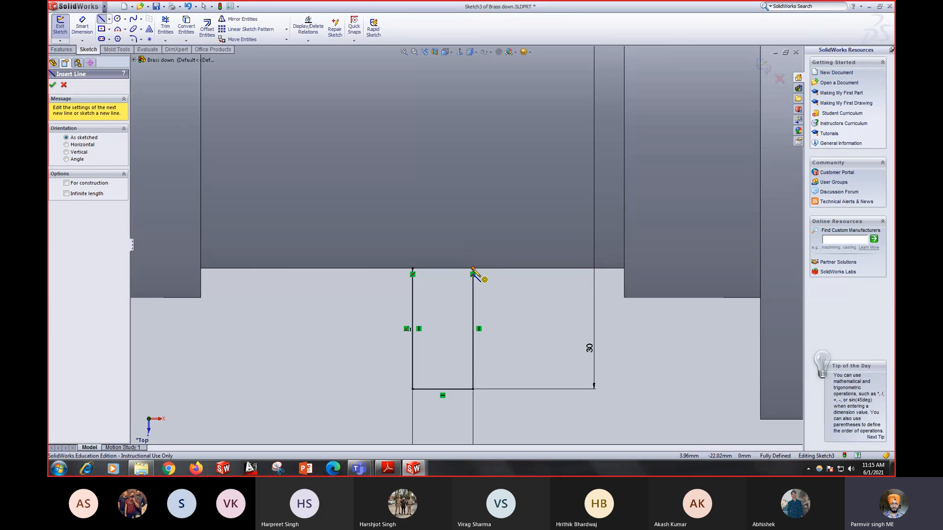
click(473, 244)
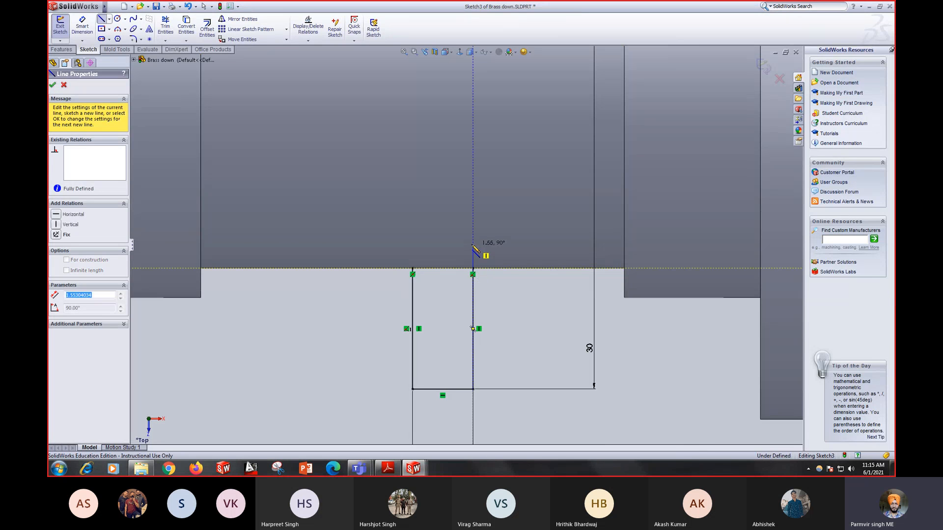
click(412, 244)
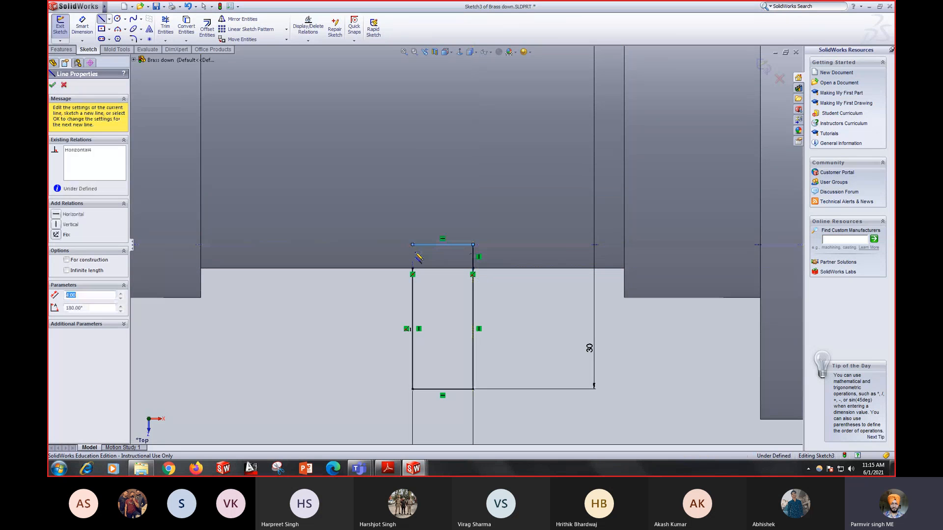
right_click(414, 217)
click(433, 221)
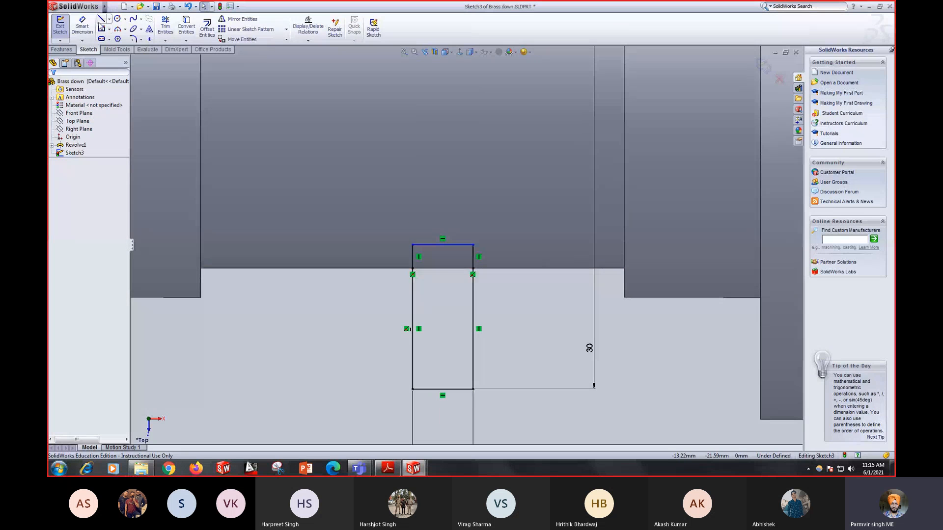
Step: Revolve the pin's half-profile 360° about its center-side vertical line as a boss, with the result merged
click(65, 50)
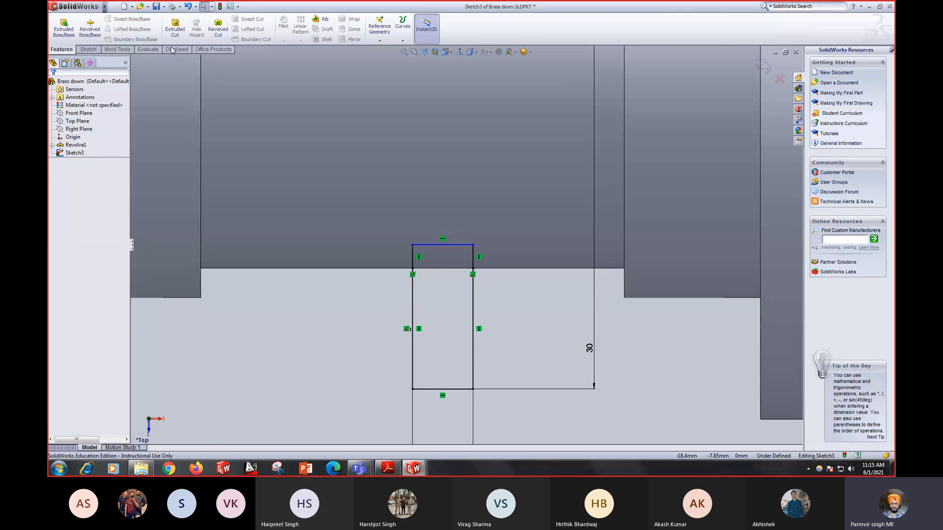
click(90, 30)
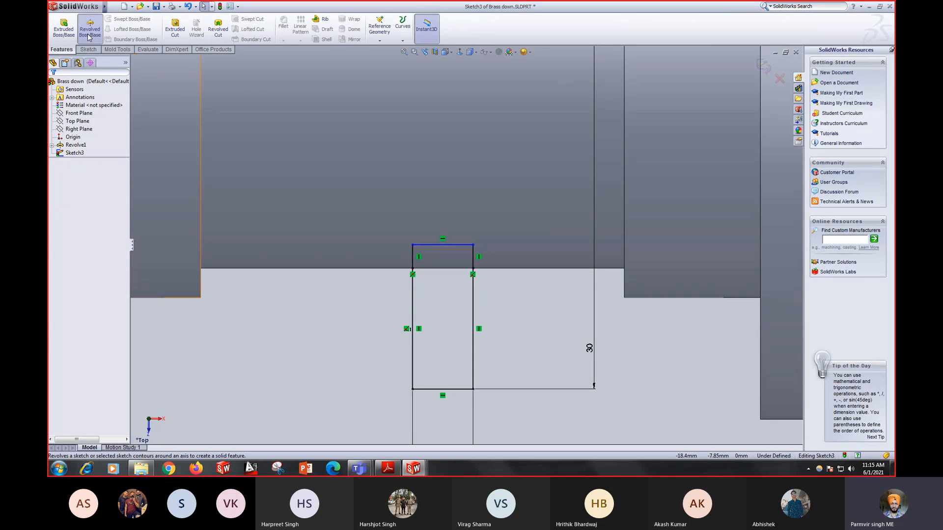
click(412, 352)
scroll(418, 353, up, 4)
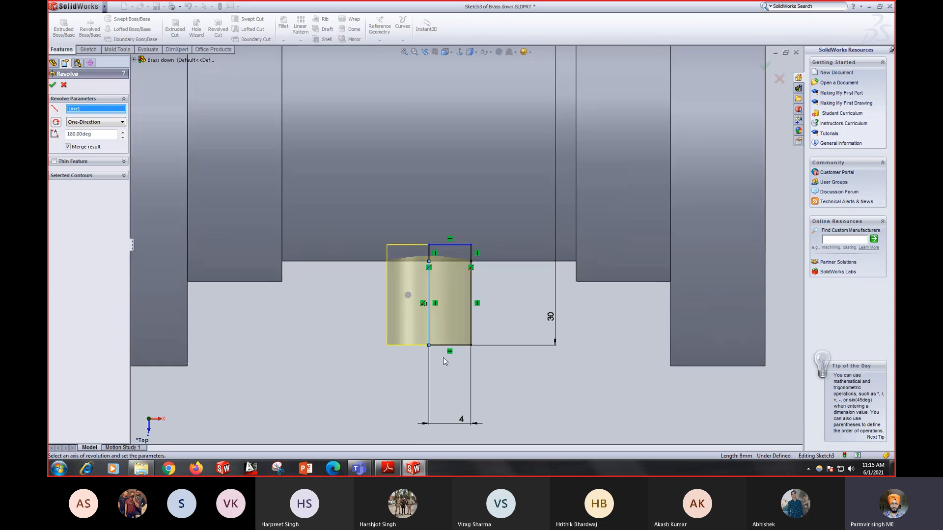
mouse_move(487, 203)
middle_down()
mouse_move(488, 330)
mouse_move(487, 194)
middle_up()
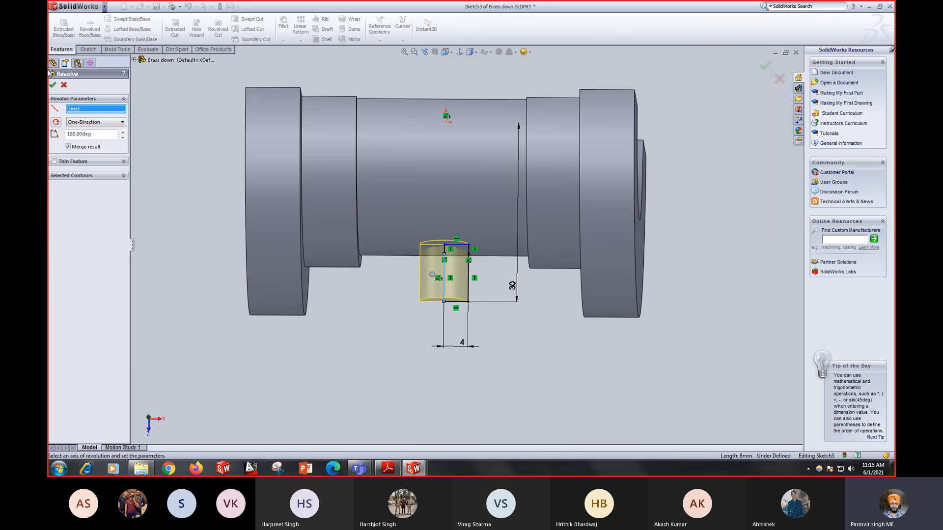
double_click(95, 136)
text(360)
key(Return)
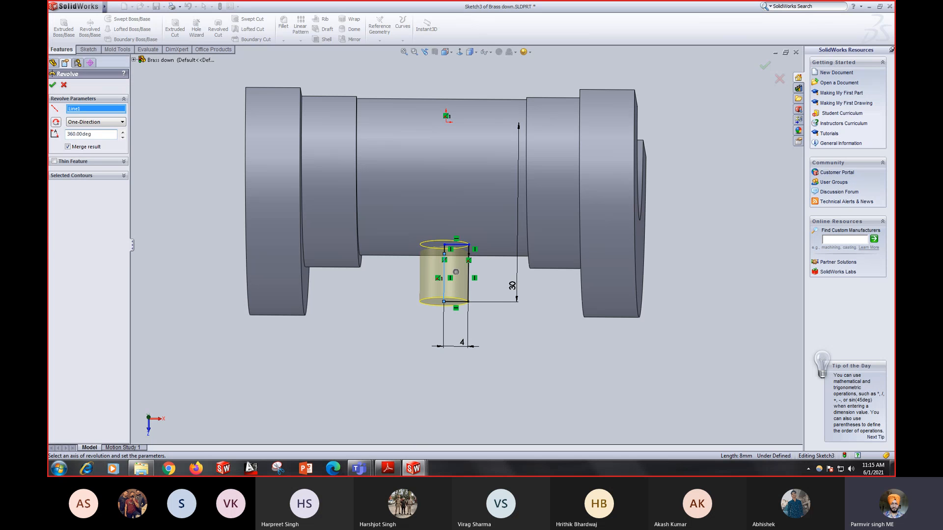
click(52, 84)
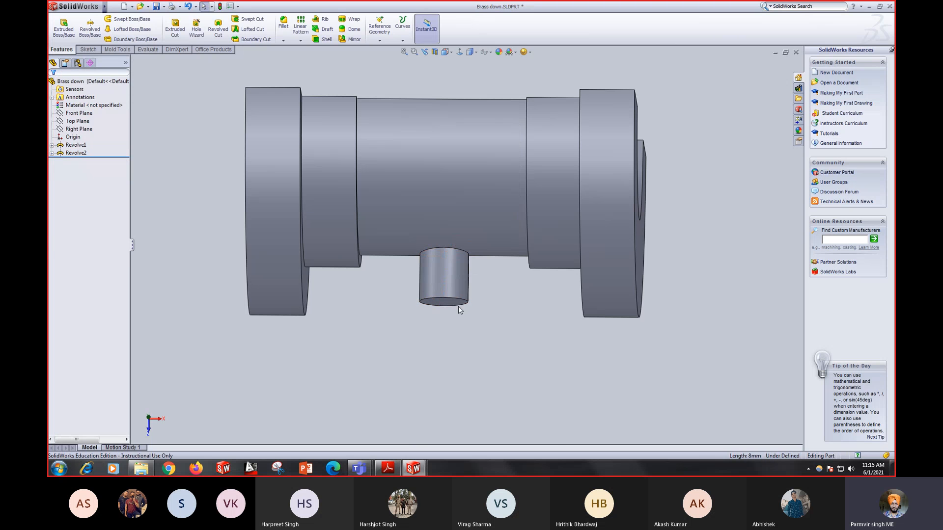
Step: Start a sketch on the pin's circular end face and check the hole diameter in the Adobe Reader drawing
middle_drag(454, 364, 488, 87)
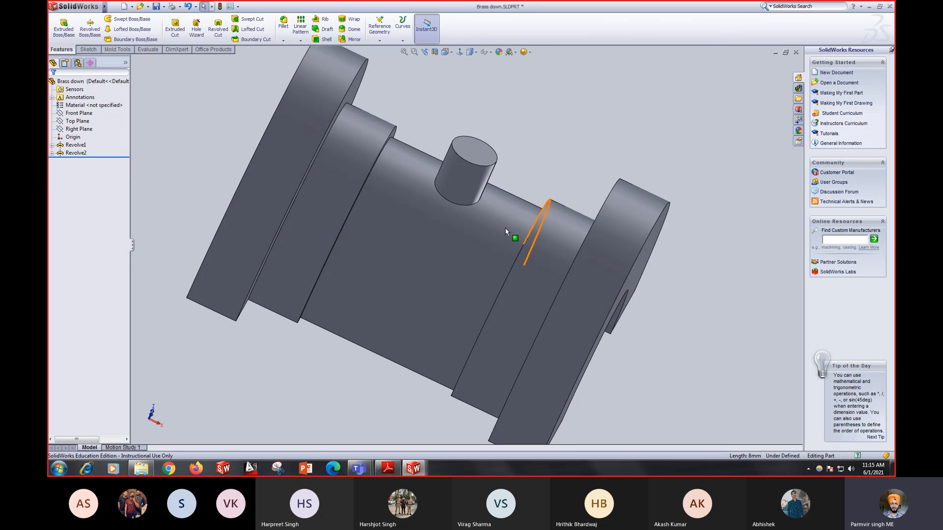
middle_drag(504, 228, 466, 168)
click(463, 169)
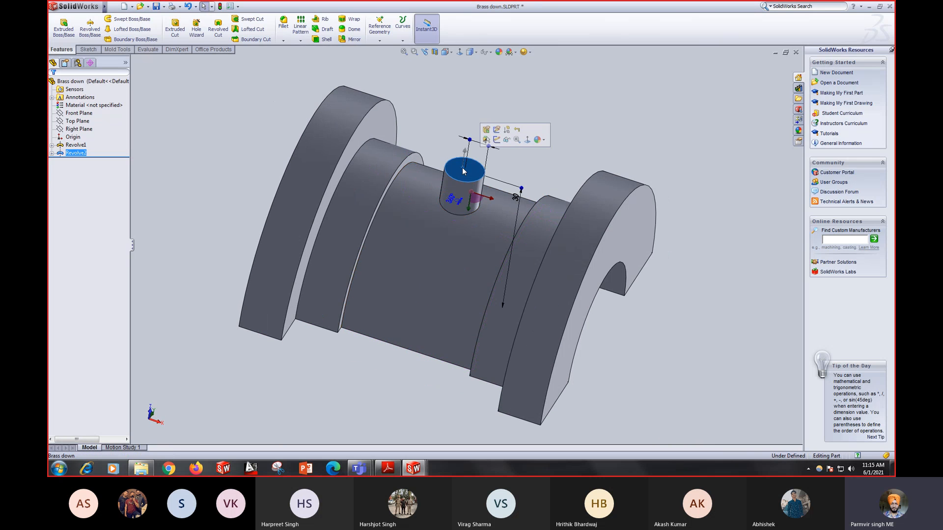
click(498, 141)
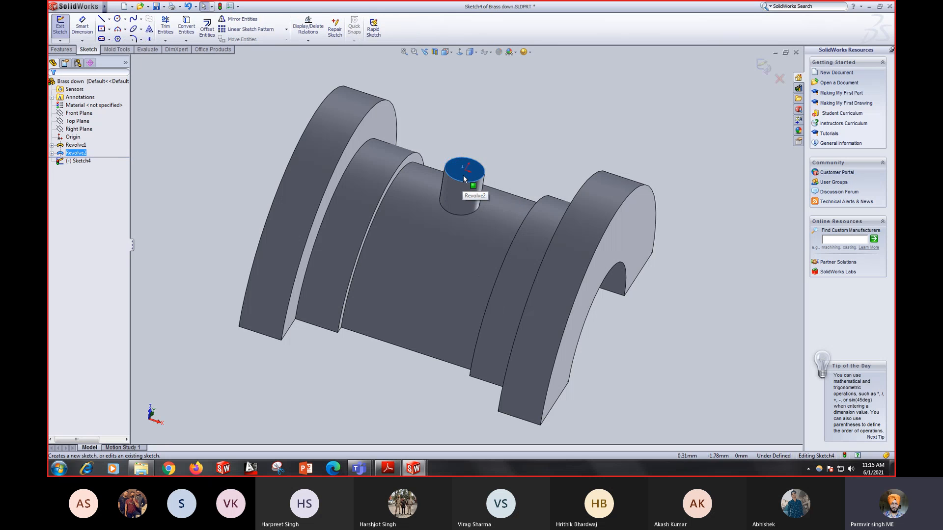
click(389, 469)
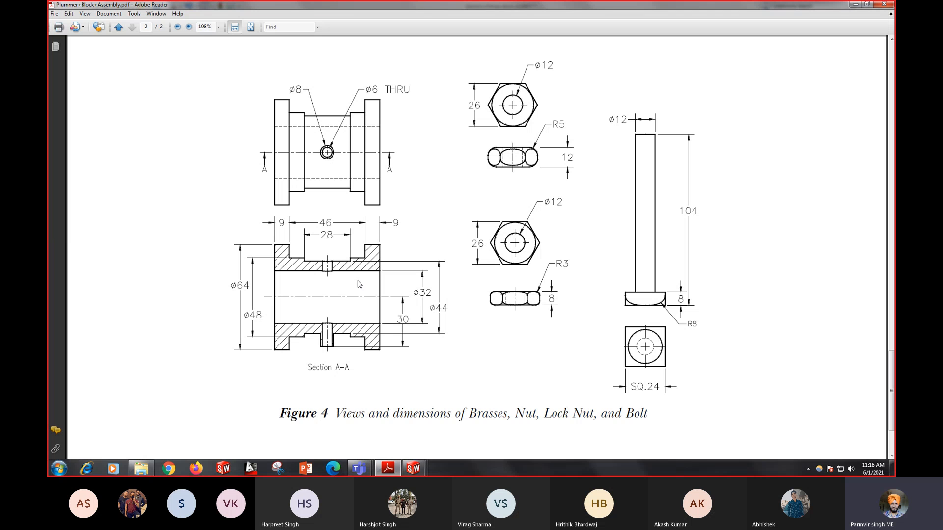
click(414, 468)
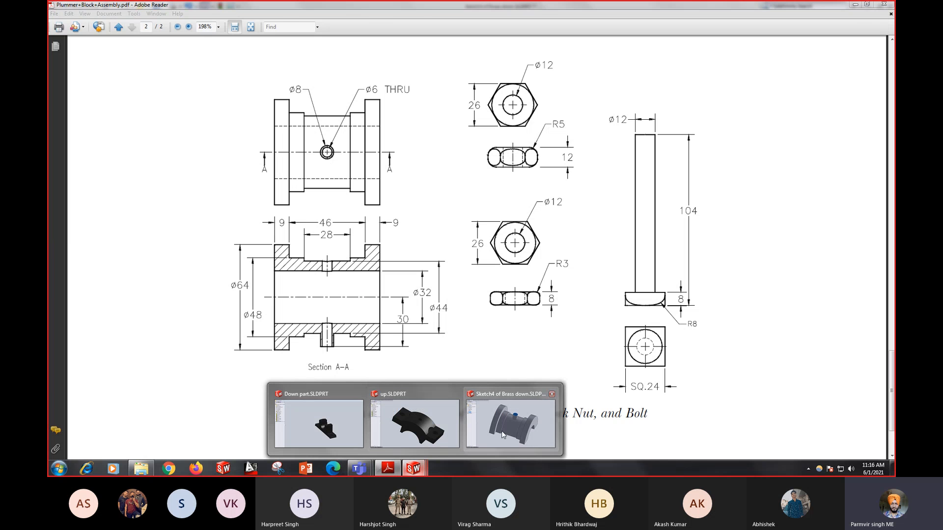
click(502, 431)
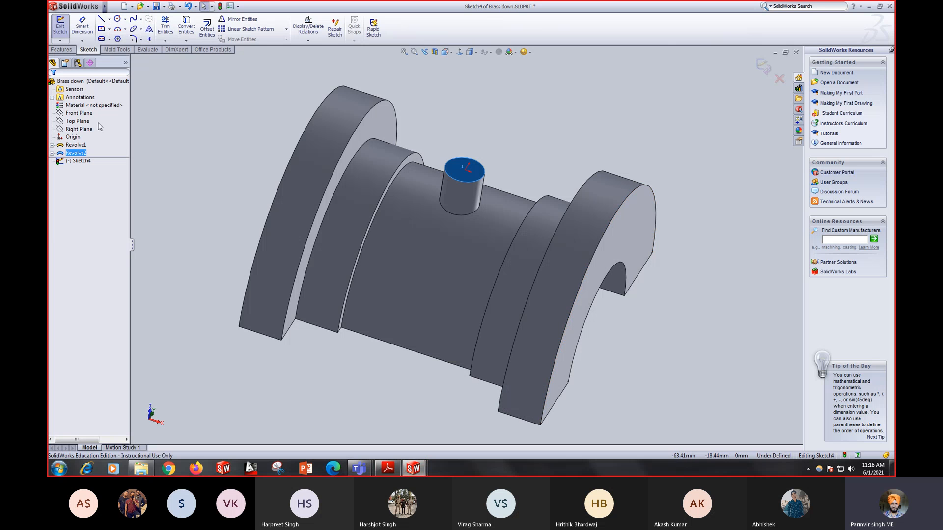
Step: Sketch a circle about 4.4 mm in diameter, centered on the origin on the pin's circular end face
click(117, 19)
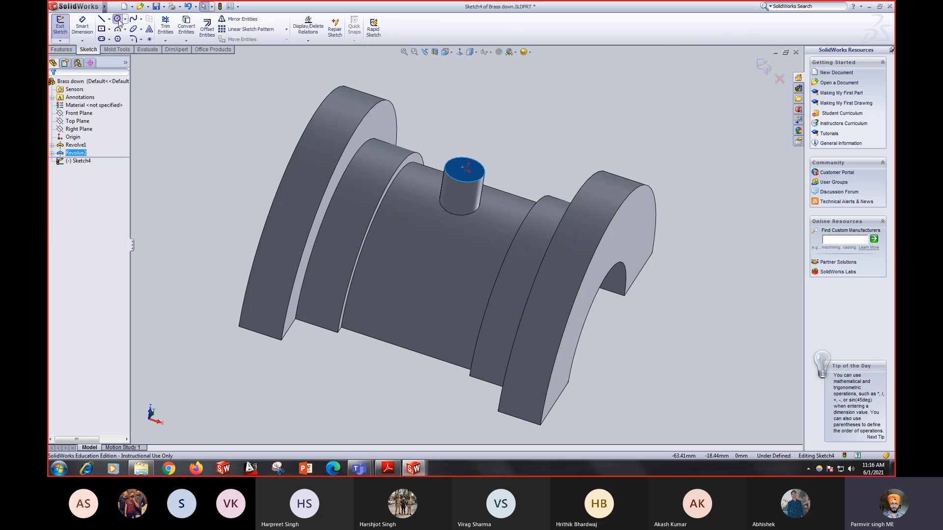
click(460, 52)
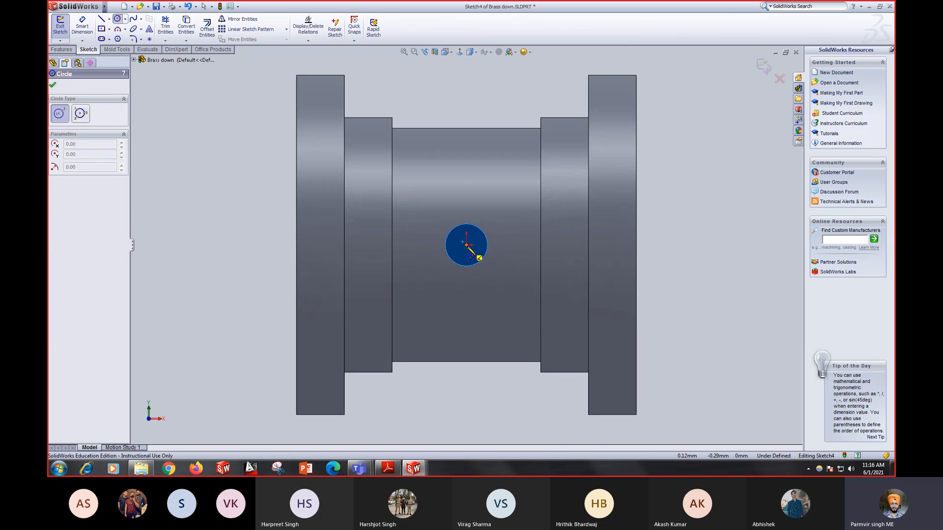
click(467, 245)
click(459, 237)
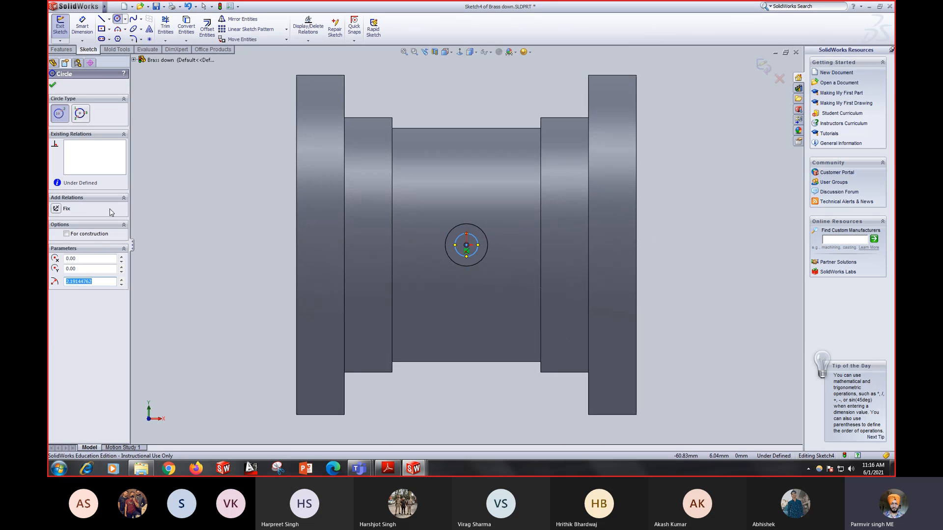
Step: Dimension the hole circle on the pin's end face to a diameter of 6 mm
click(77, 29)
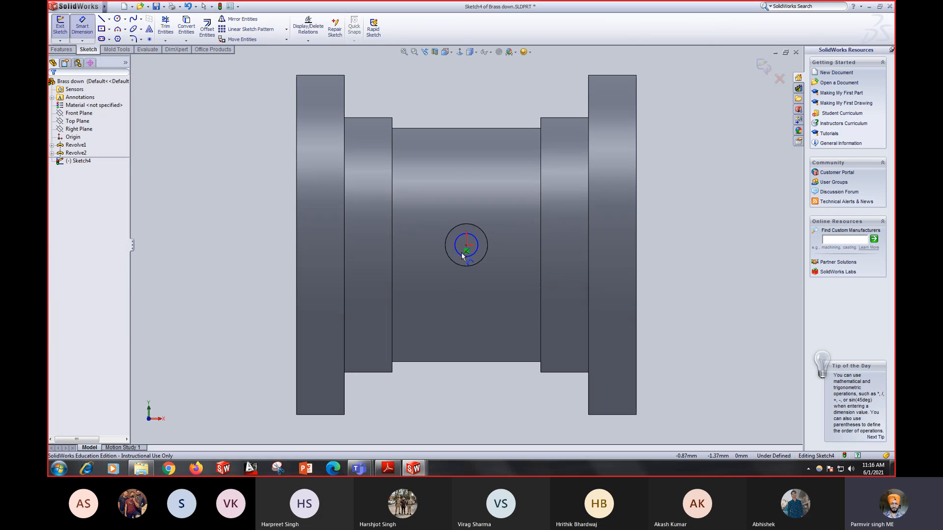
click(461, 255)
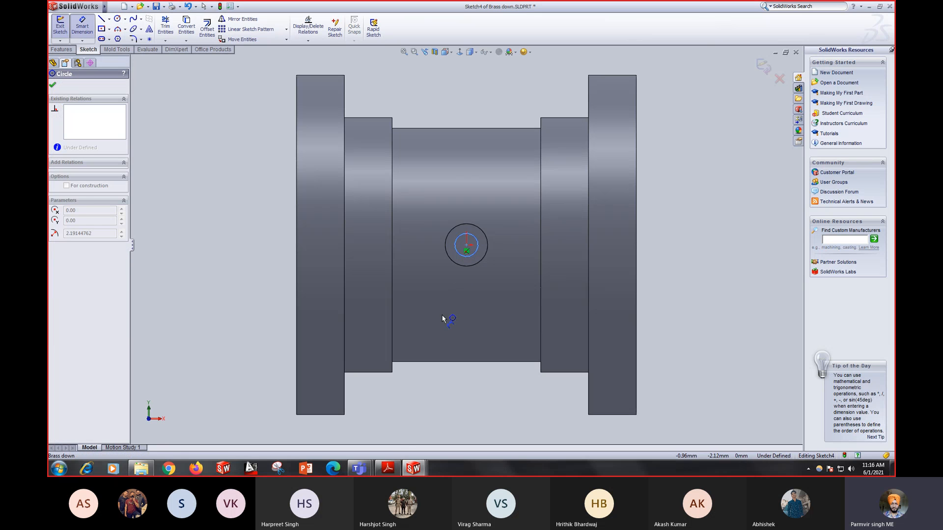
click(442, 317)
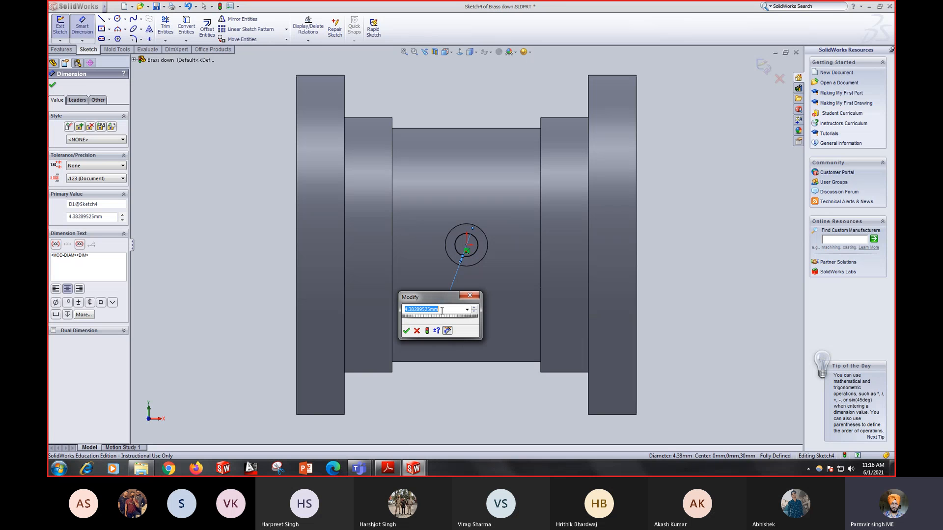
text(6)
key(Return)
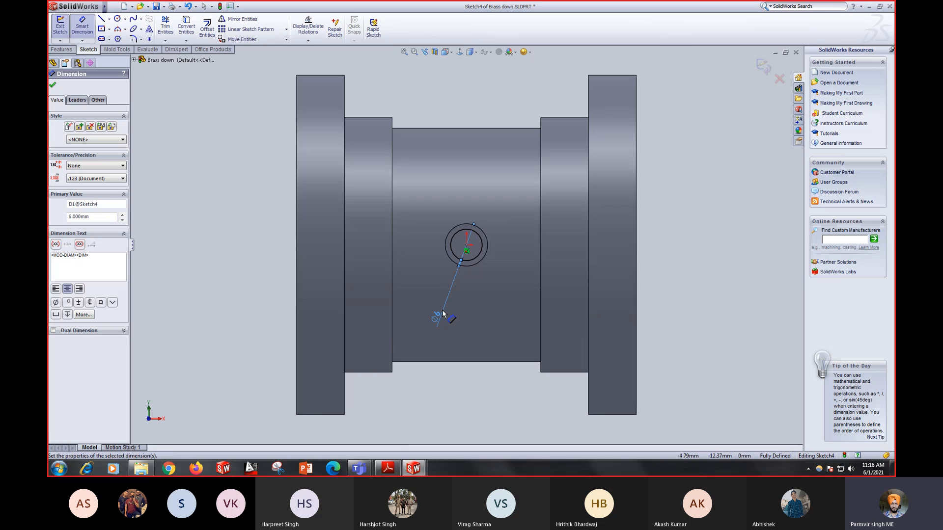
click(52, 84)
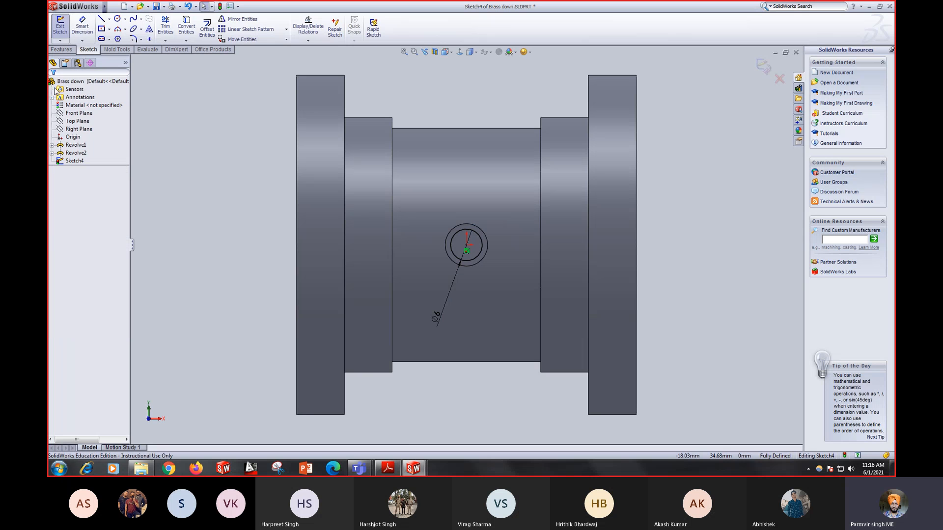
Step: Extrude-cut the 6 mm circle with Through All, inspect the hole from inside the brass, and save the part
click(61, 49)
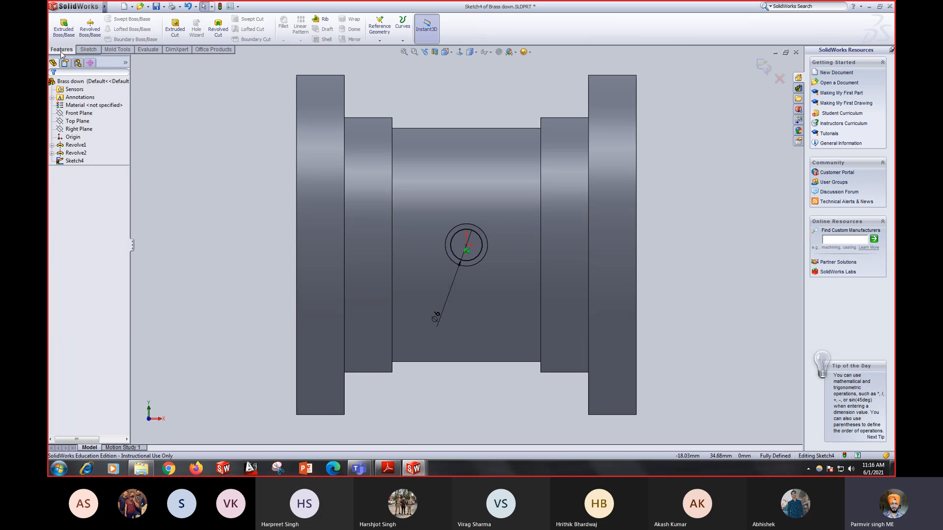
click(179, 39)
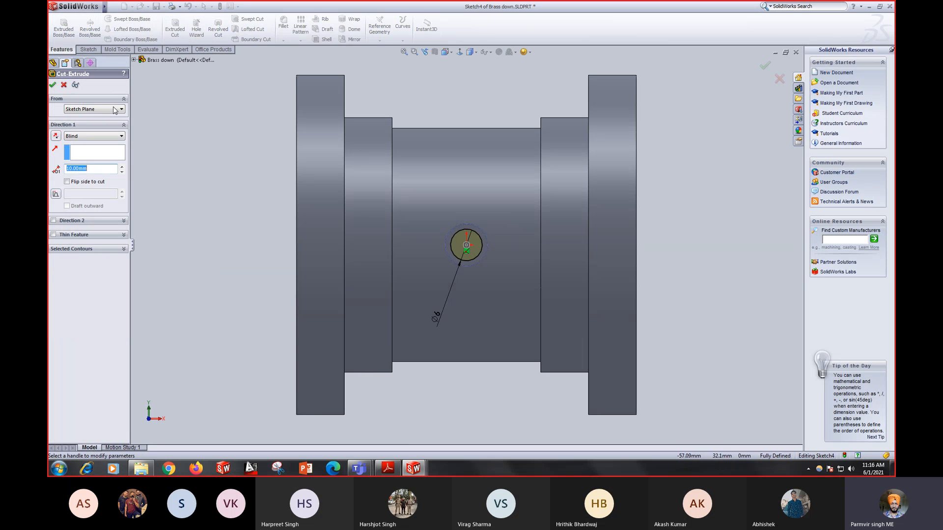
click(86, 137)
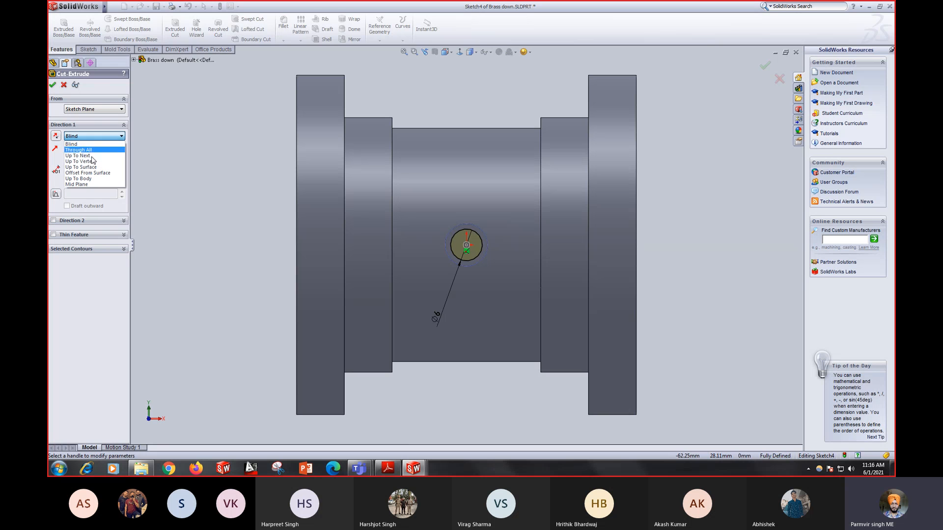
click(78, 151)
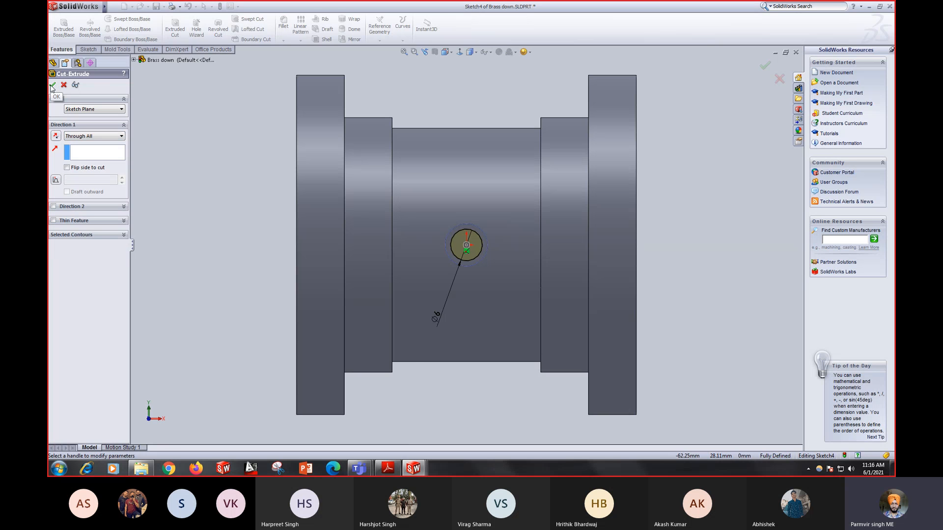
click(53, 85)
mouse_move(438, 385)
middle_down()
mouse_move(438, 183)
mouse_move(464, 59)
middle_up()
mouse_move(477, 299)
middle_down()
mouse_move(473, 151)
mouse_move(469, 313)
middle_up()
scroll(467, 302, down, 2)
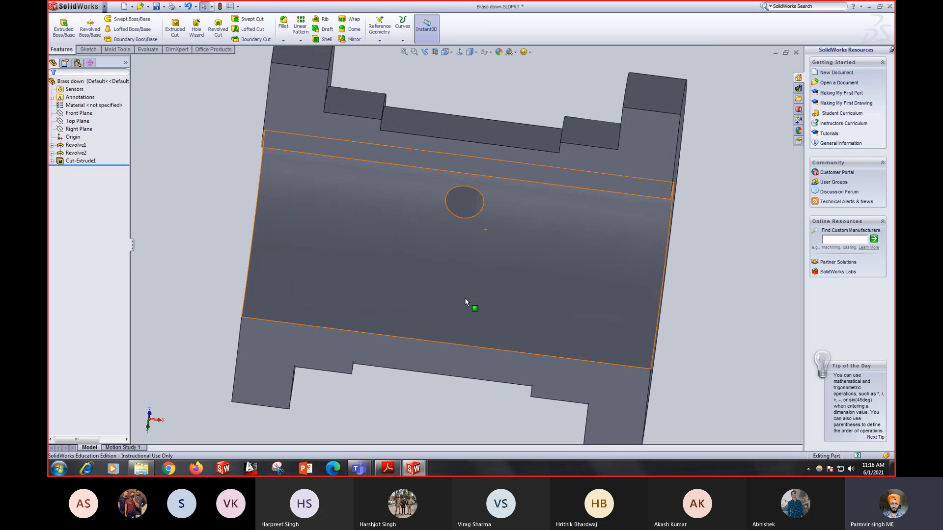
key(ctrl+s)
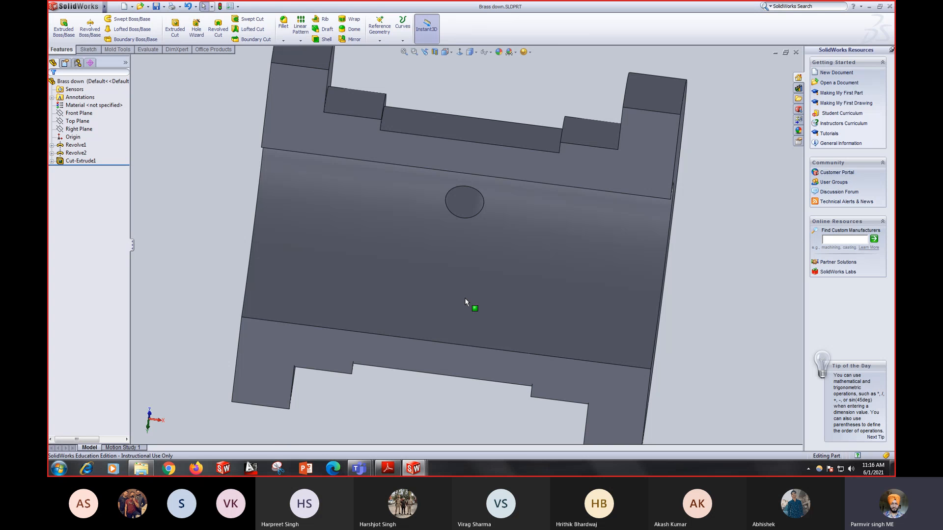
Step: Check the nut views in the Adobe Reader drawing and create a new part document in SolidWorks
key(alt+Tab)
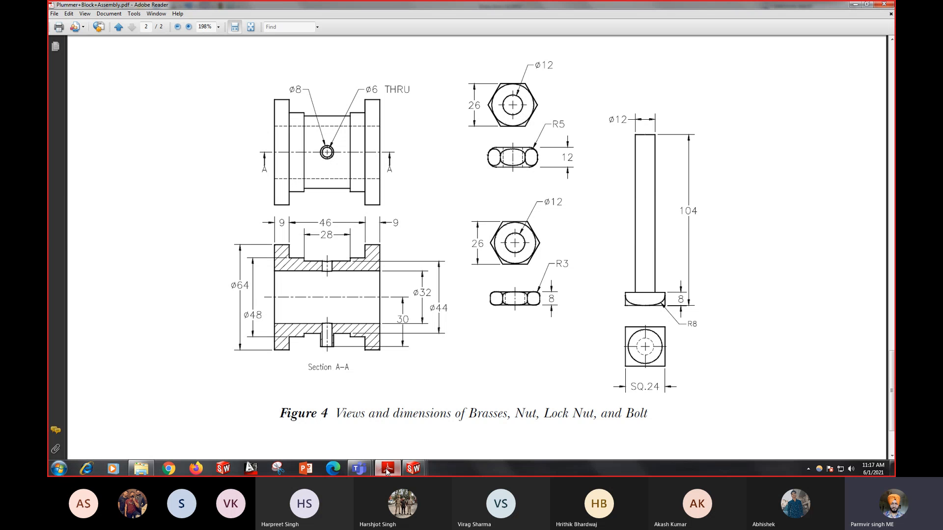
click(413, 468)
click(519, 432)
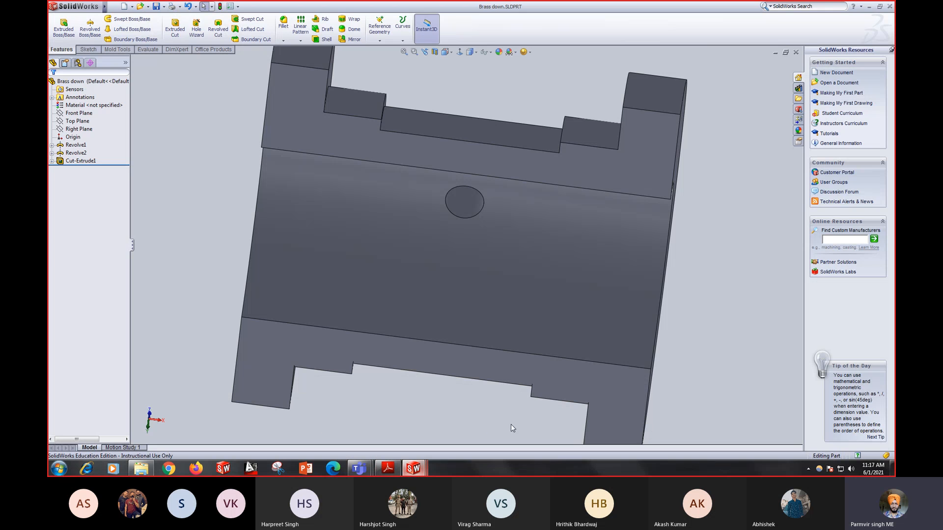
click(132, 9)
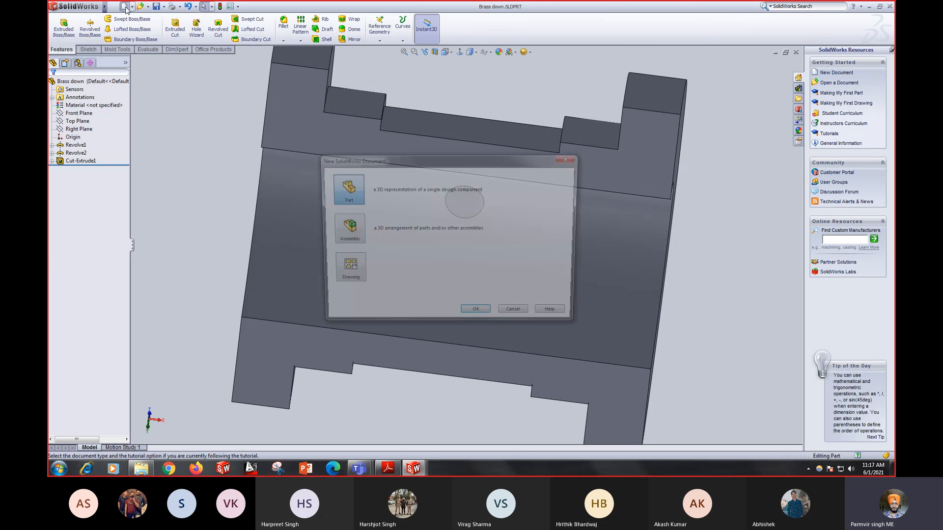
click(478, 316)
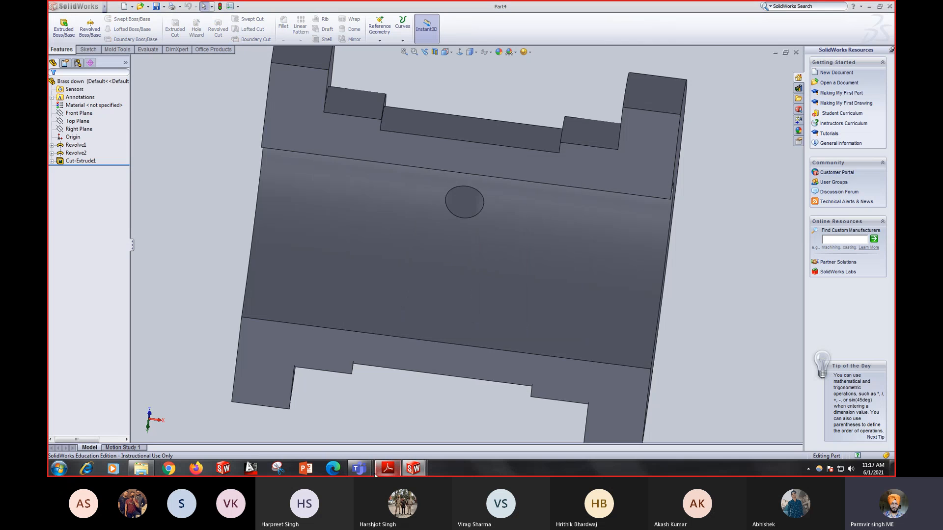
click(422, 473)
Step: Start a sketch on the new part's Top Plane
click(81, 113)
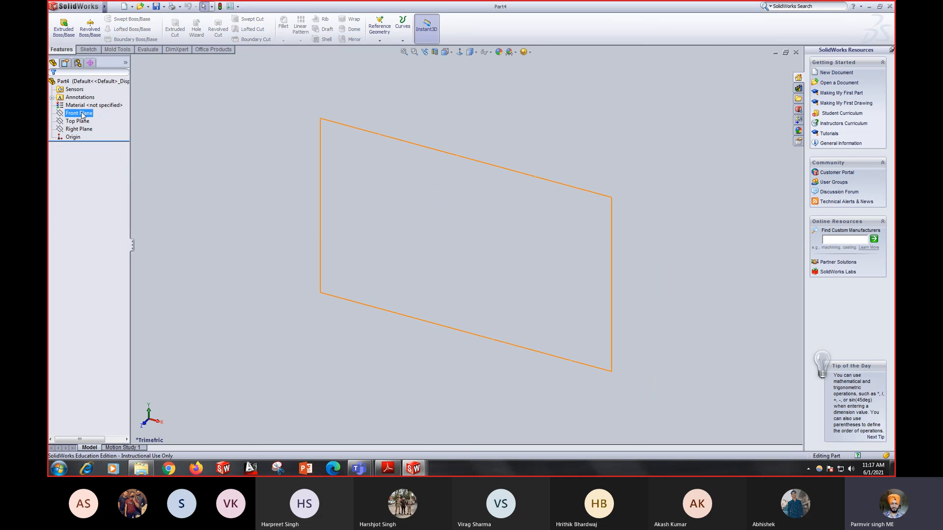
click(82, 116)
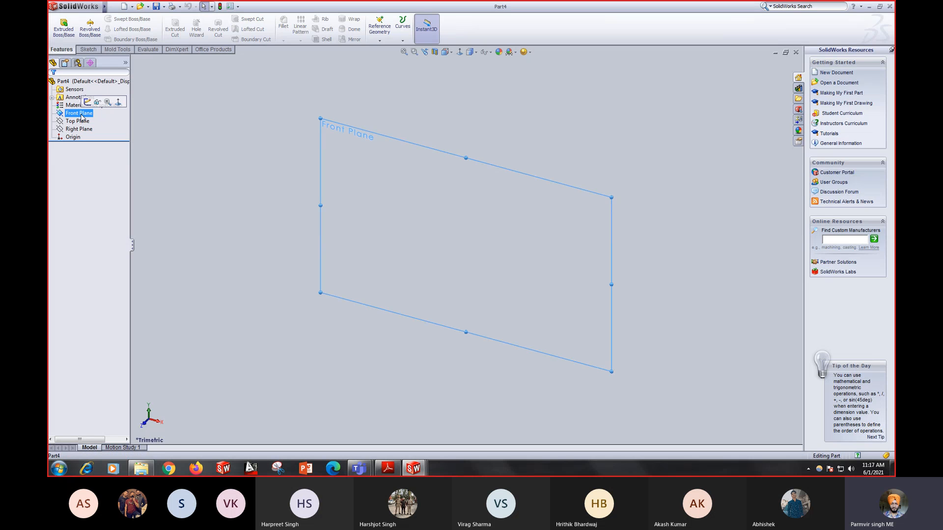
click(81, 123)
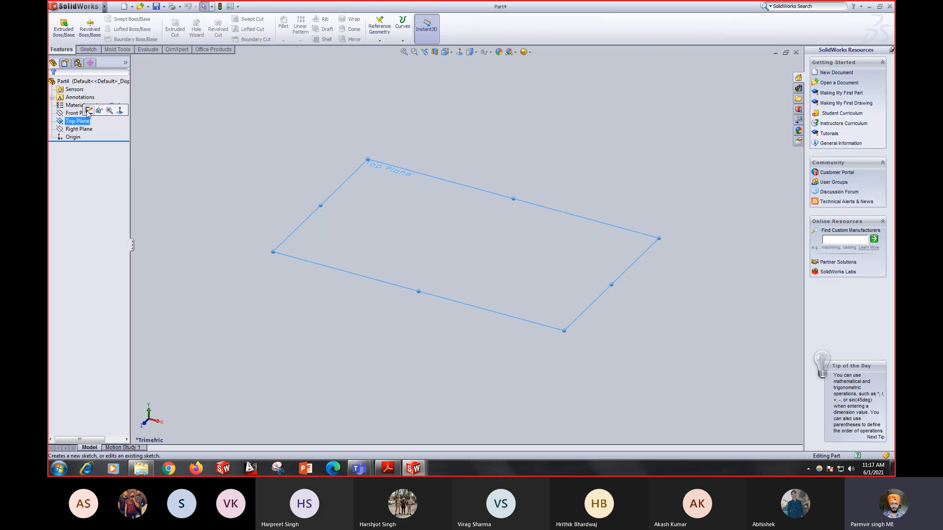
click(88, 111)
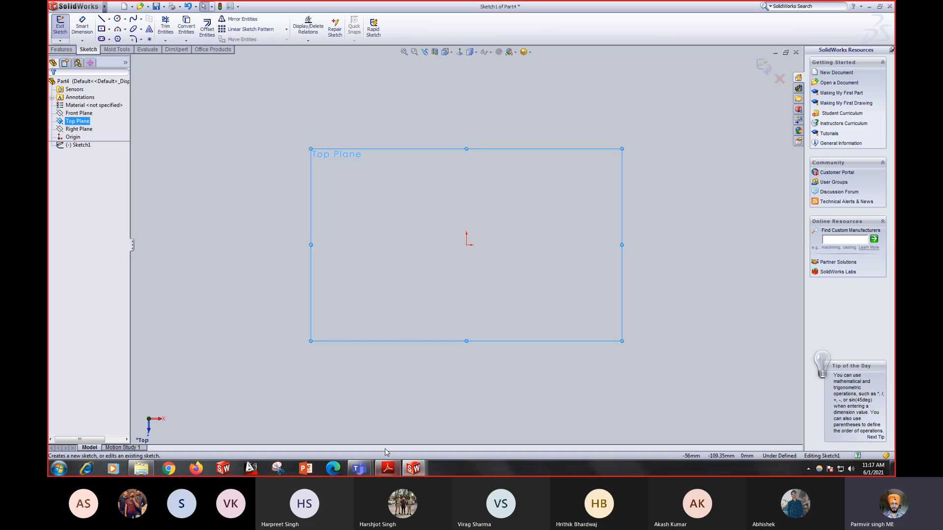
Step: Switch to the Microsoft Teams meeting, dismiss the recording notice while muting and unmuting the microphone, and return to the new part's sketch
mouse_move(365, 474)
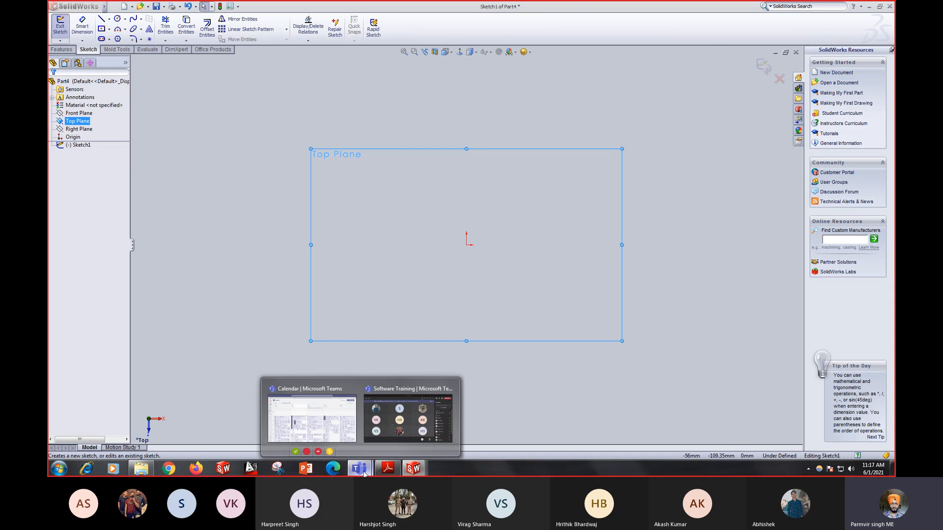
click(409, 413)
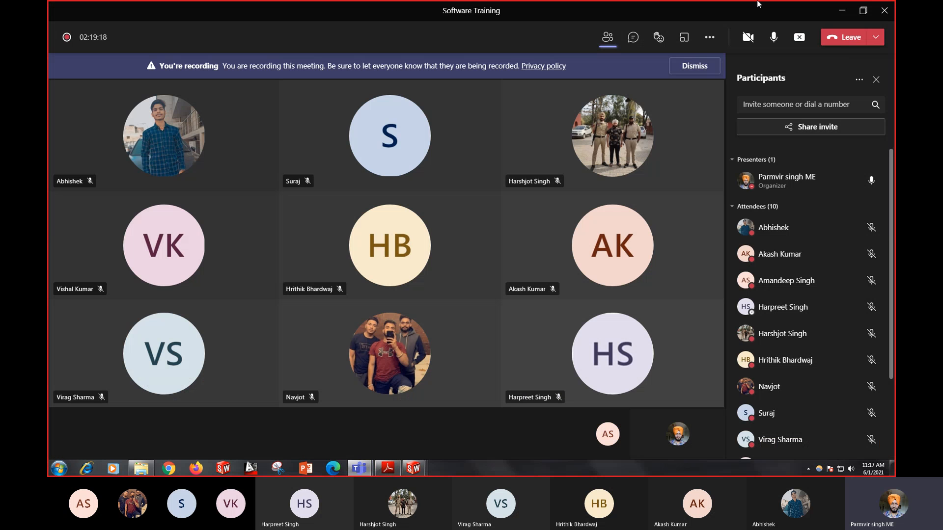
mouse_move(757, 2)
key(ctrl+shift+m)
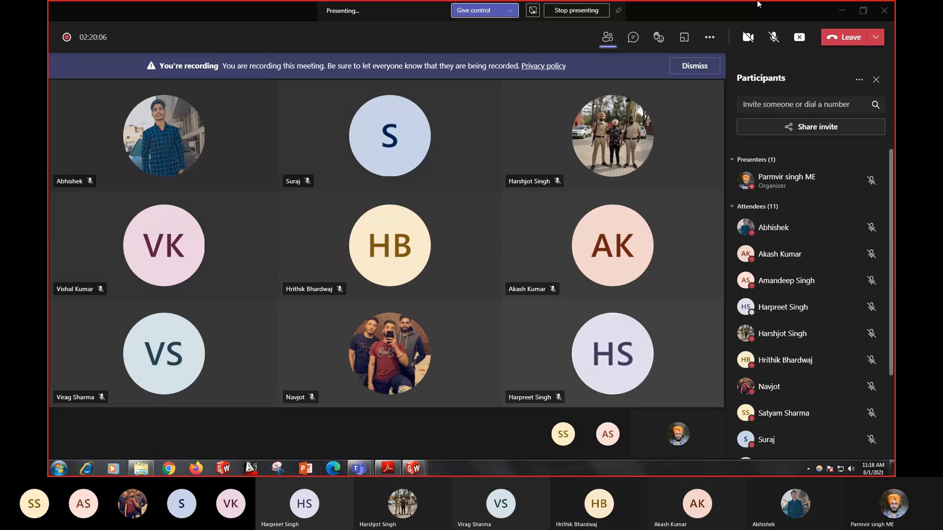
click(695, 65)
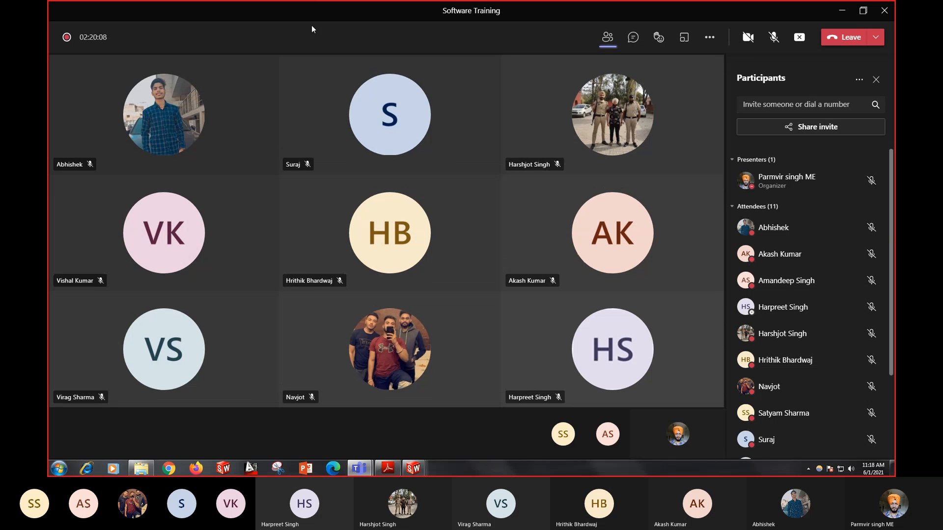
click(773, 43)
click(412, 469)
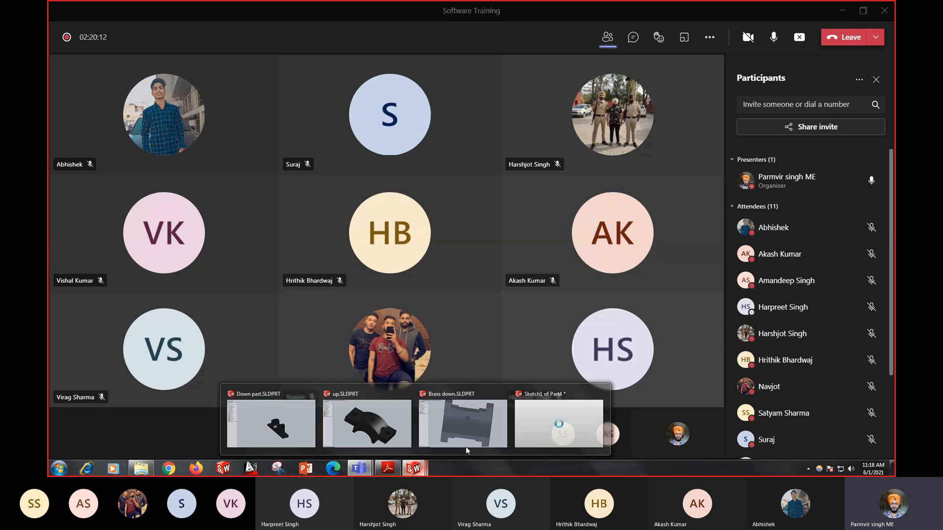
click(553, 428)
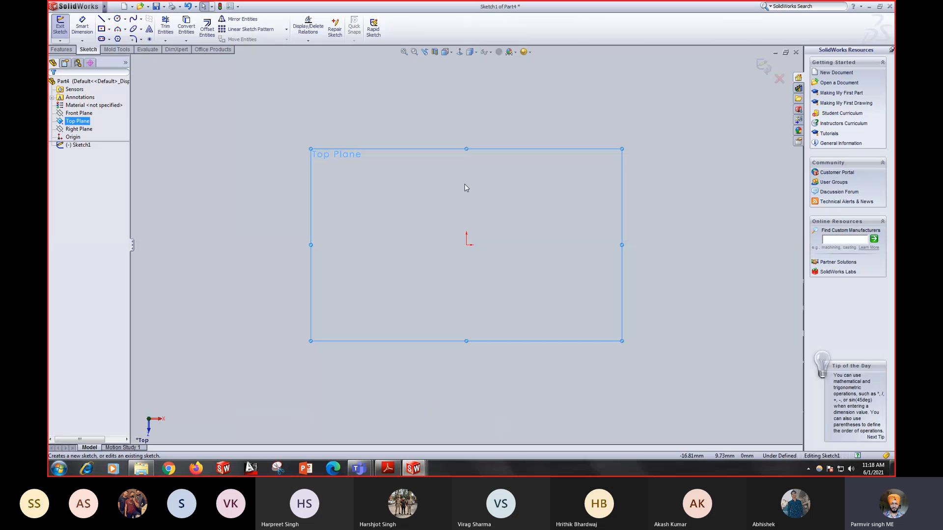
Step: Sketch a six-sided polygon centered on the origin around an inscribed circle about 71.9 mm in diameter
click(117, 39)
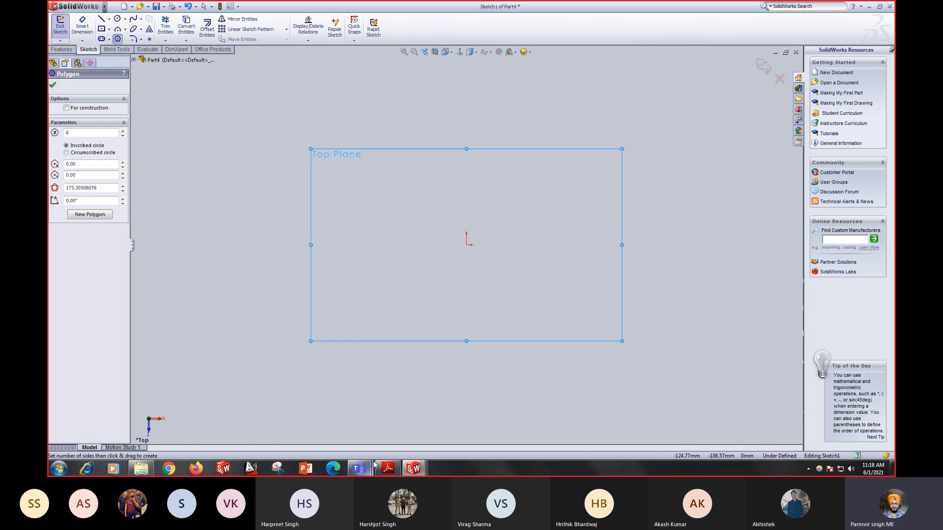
click(467, 245)
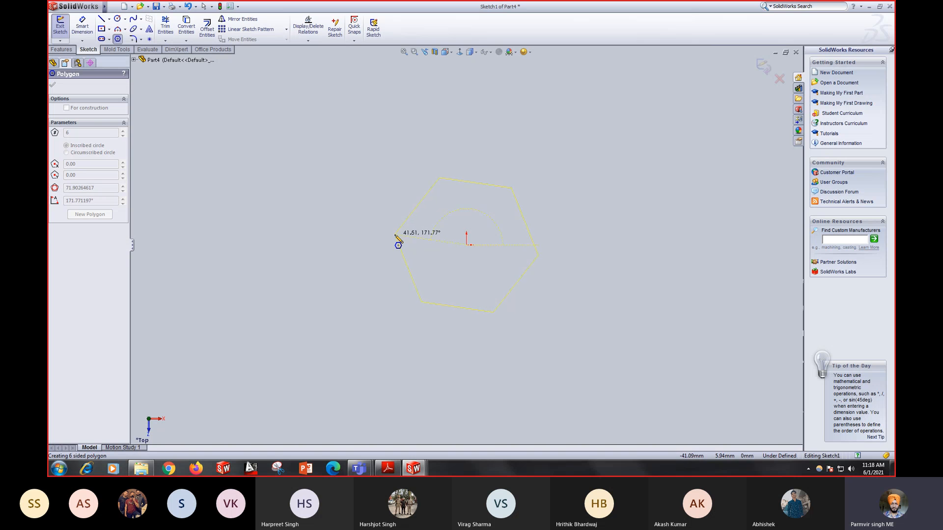
click(395, 234)
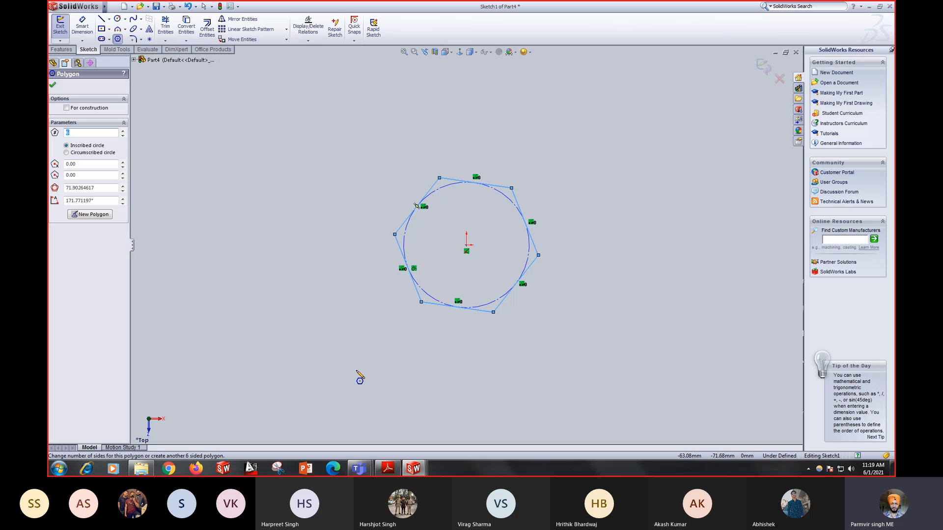
click(53, 83)
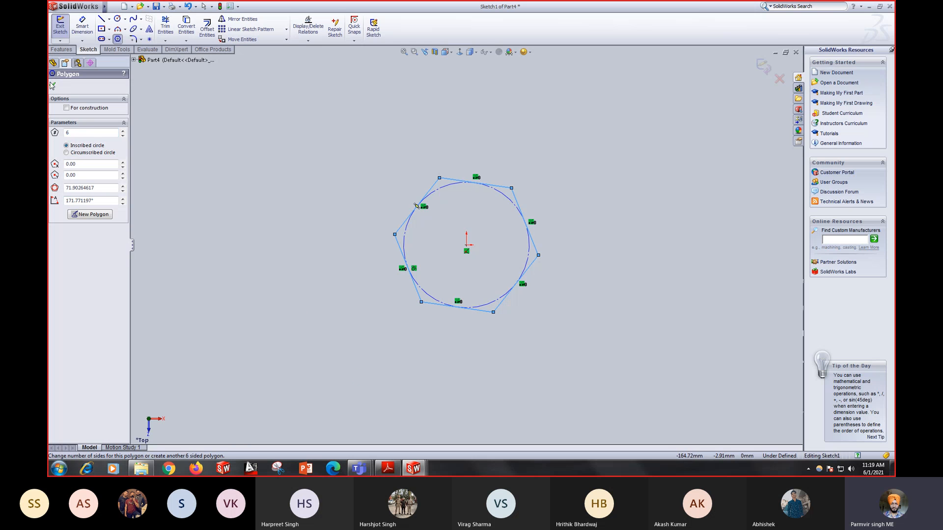
Step: Check the nut views in the Adobe Reader drawing and dimension the distance between the hexagon's two opposite sides at 26 mm in SolidWorks
click(399, 467)
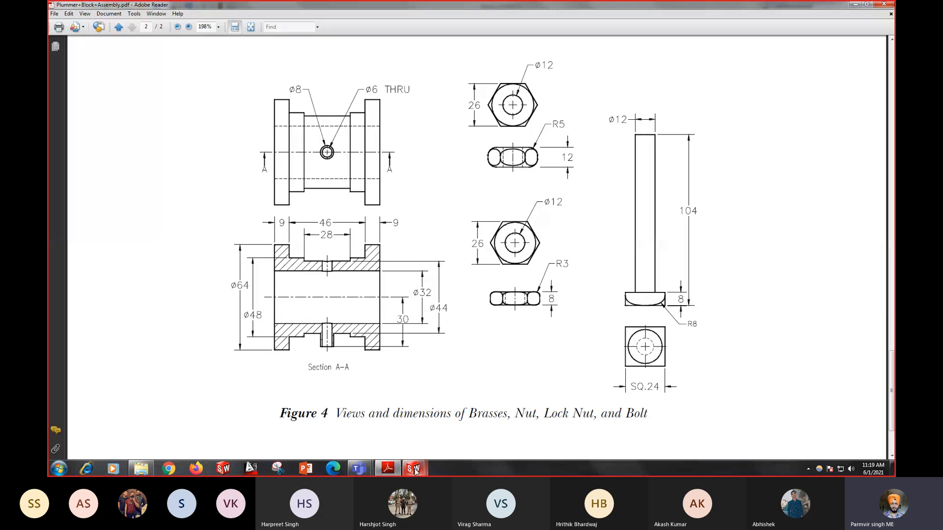
mouse_move(413, 469)
click(559, 425)
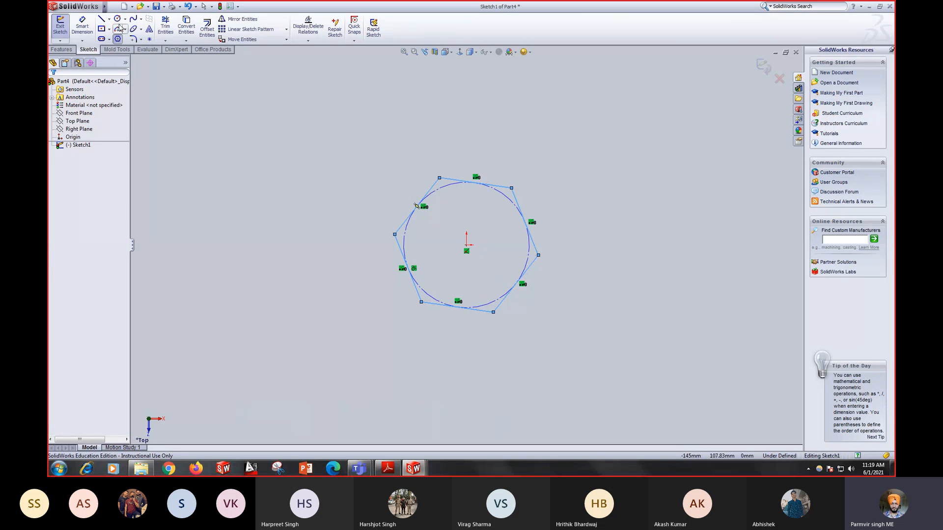
click(82, 26)
click(500, 190)
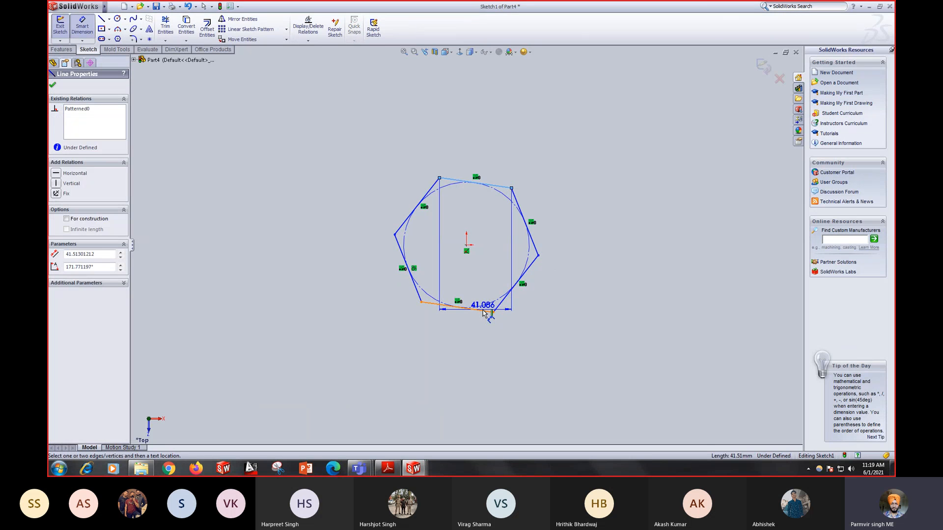
click(483, 312)
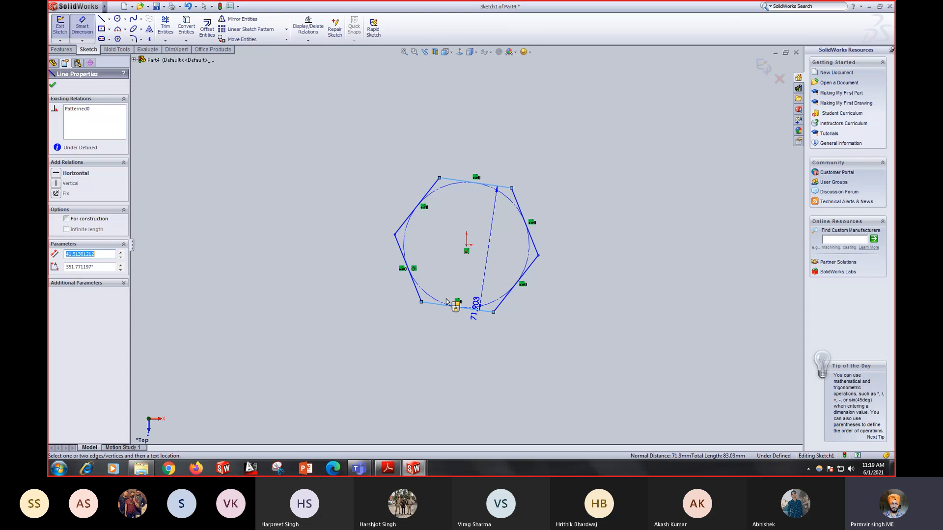
click(334, 226)
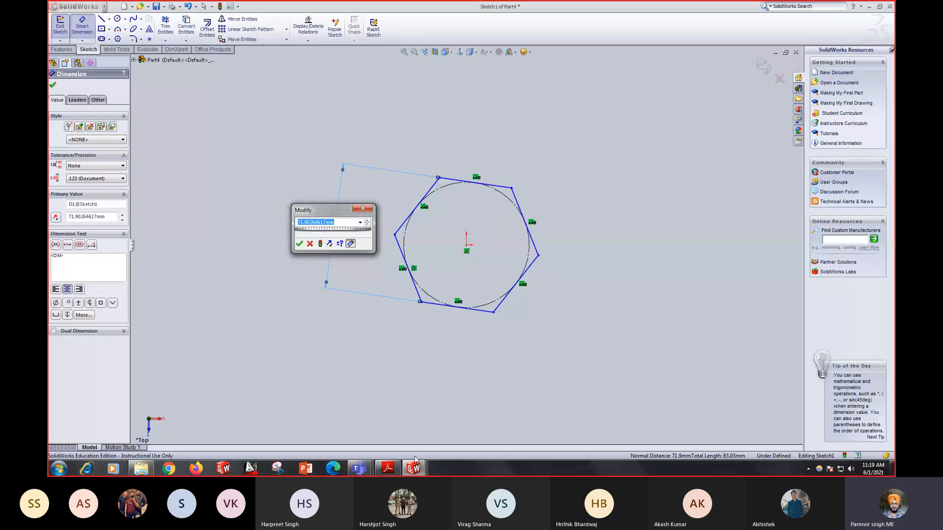
click(387, 469)
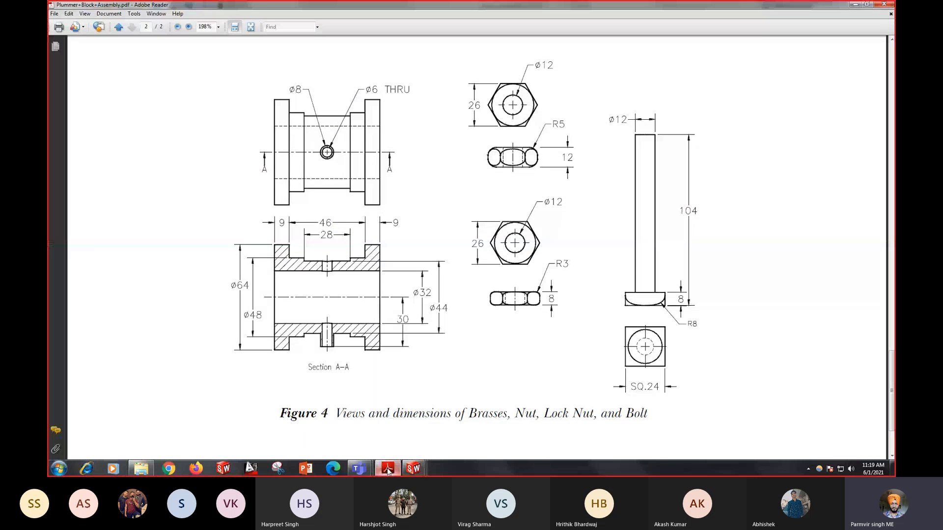
mouse_move(413, 469)
click(546, 429)
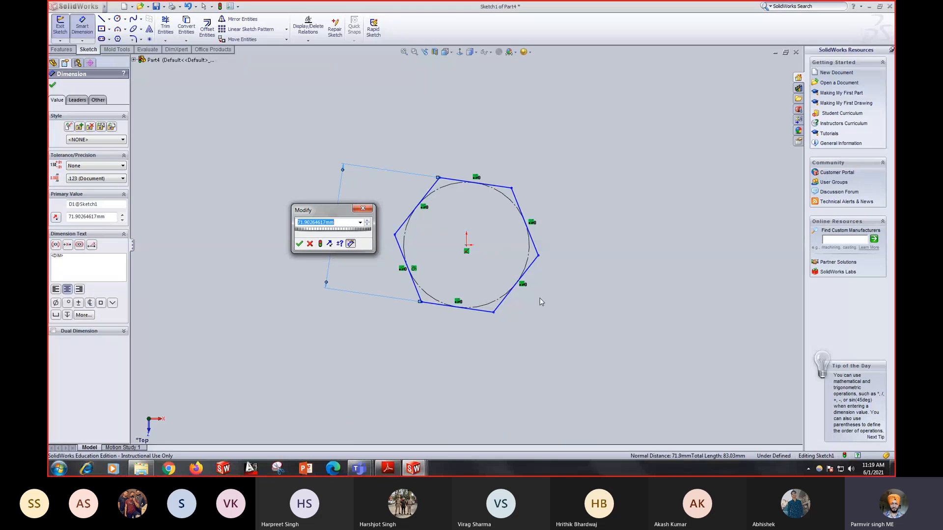
text(26)
key(Return)
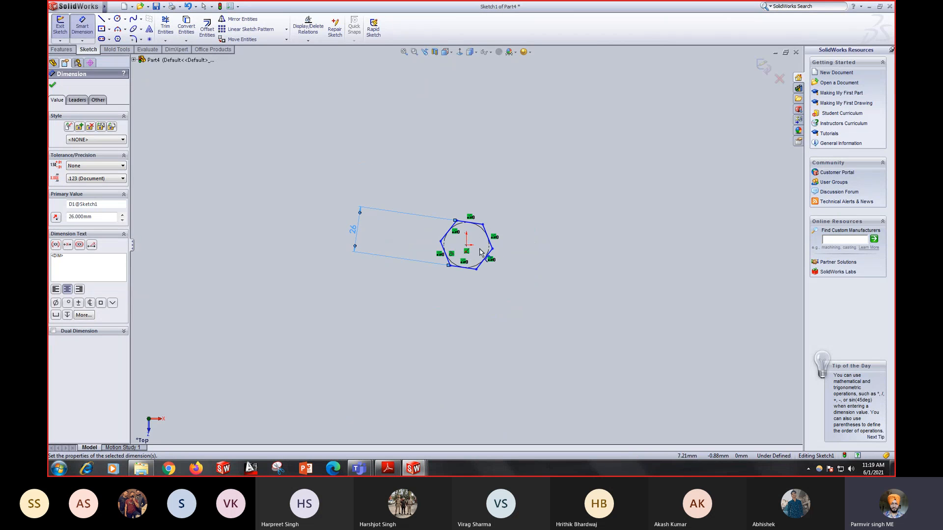
key(Escape)
Step: Sketch a circle about 4 mm in radius centered on the origin inside the hexagon
scroll(486, 239, up, 5)
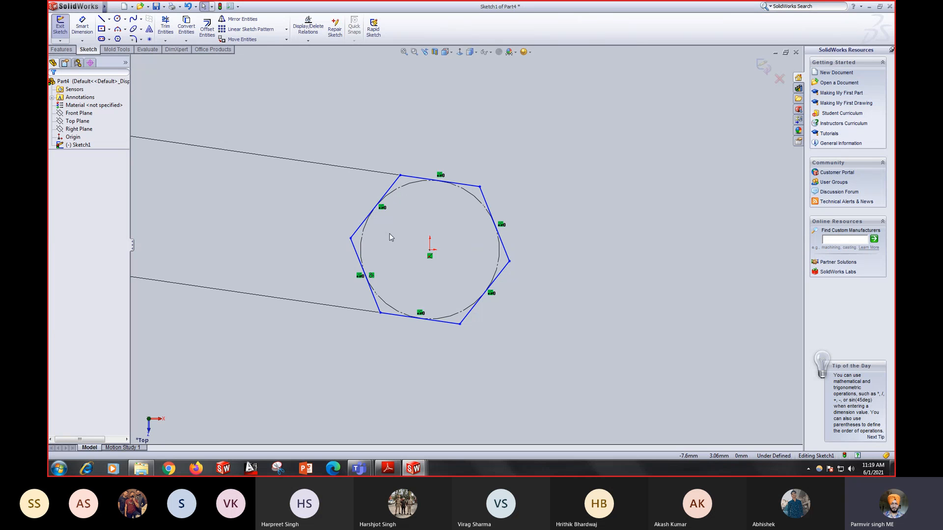
click(117, 19)
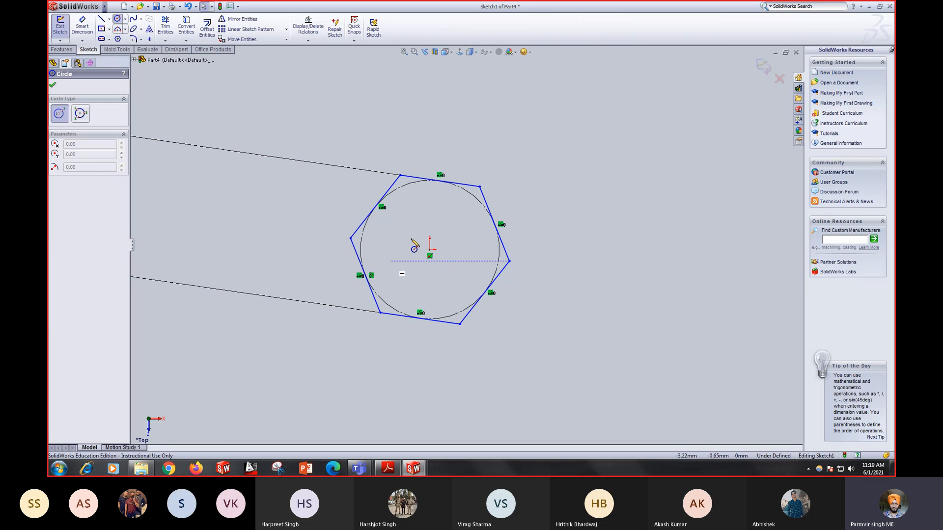
drag(426, 249, 451, 250)
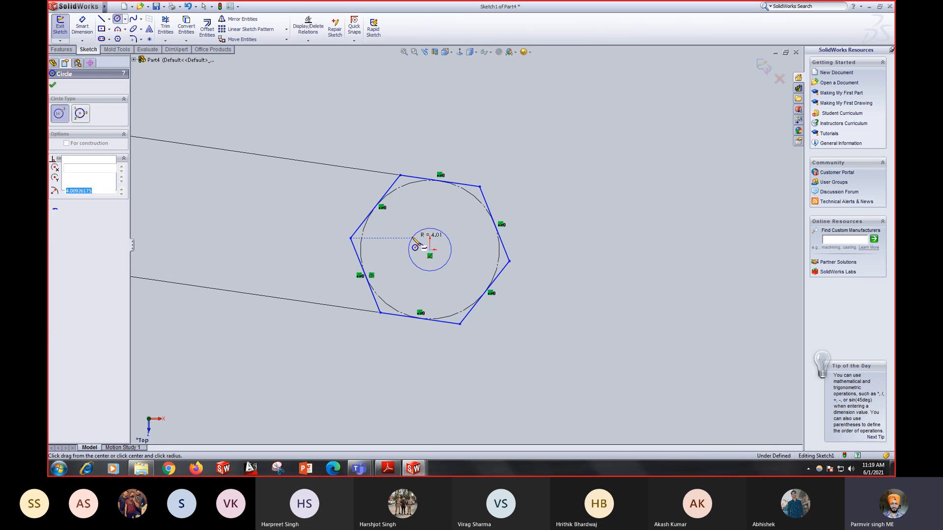
Step: Check the nut's hole size in the Adobe Reader drawing and dimension the inner circle's diameter at 12 mm in SolidWorks
click(388, 467)
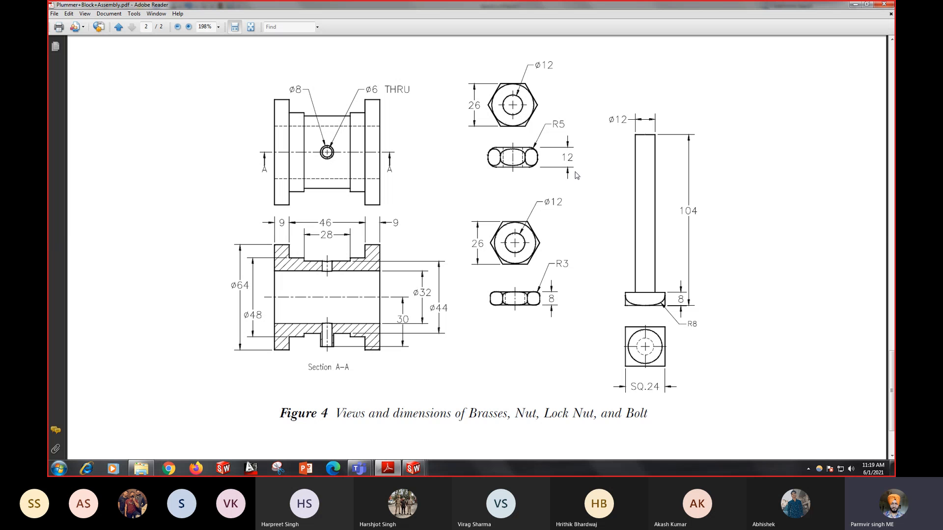
mouse_move(413, 468)
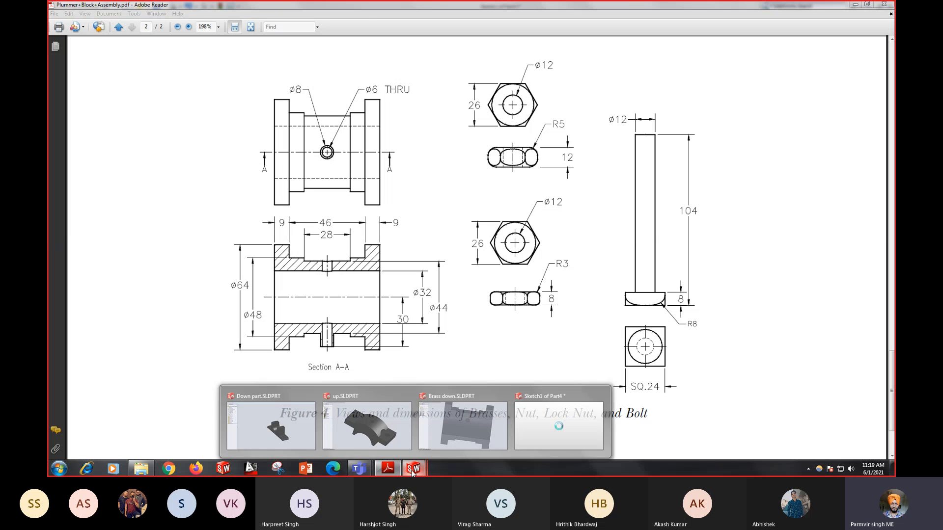
click(539, 438)
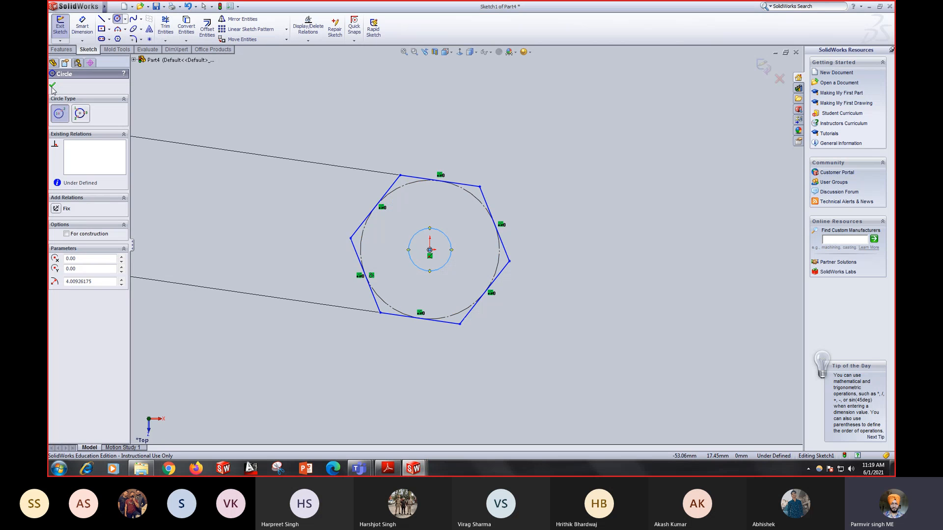
click(91, 28)
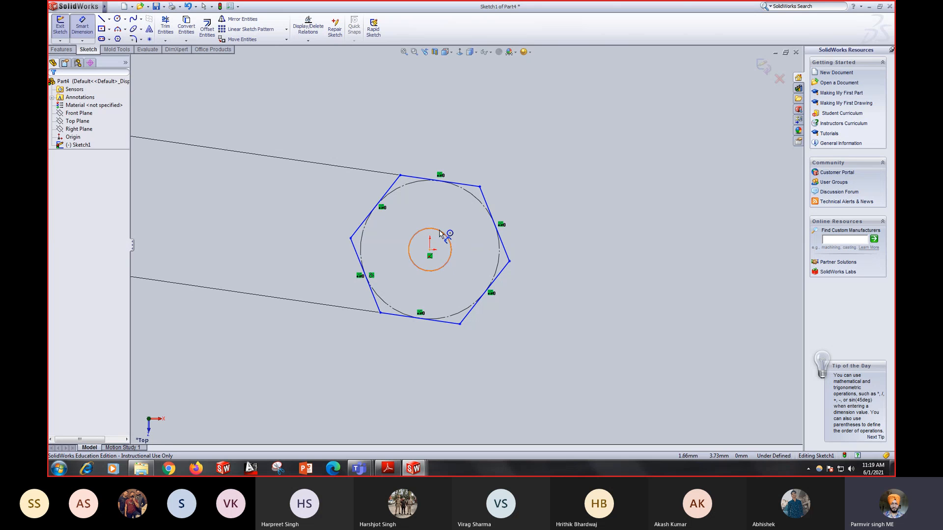
click(443, 234)
click(584, 208)
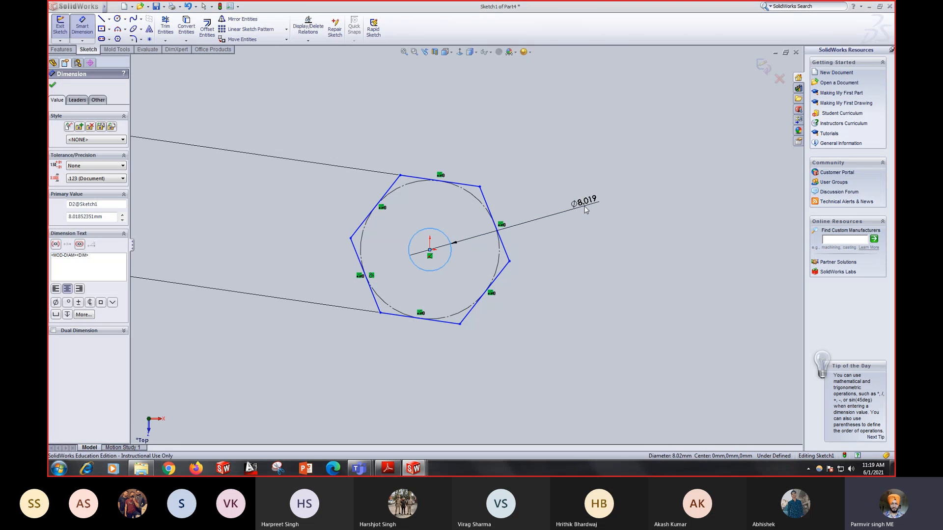
text(12)
key(Return)
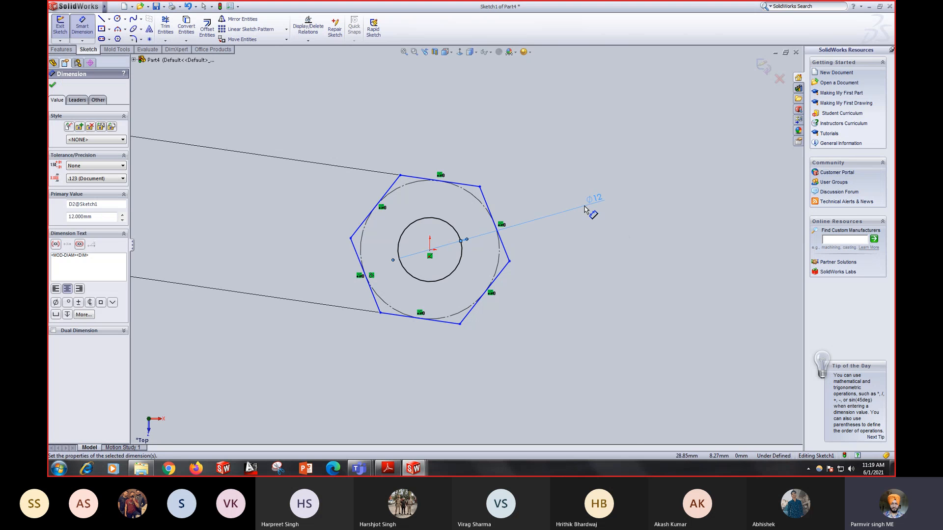
key(Escape)
Step: Set up a blind boss extrusion of the nut sketch with a 12 mm depth, consulting the nut views in the Adobe Reader drawing
middle_drag(496, 365, 500, 279)
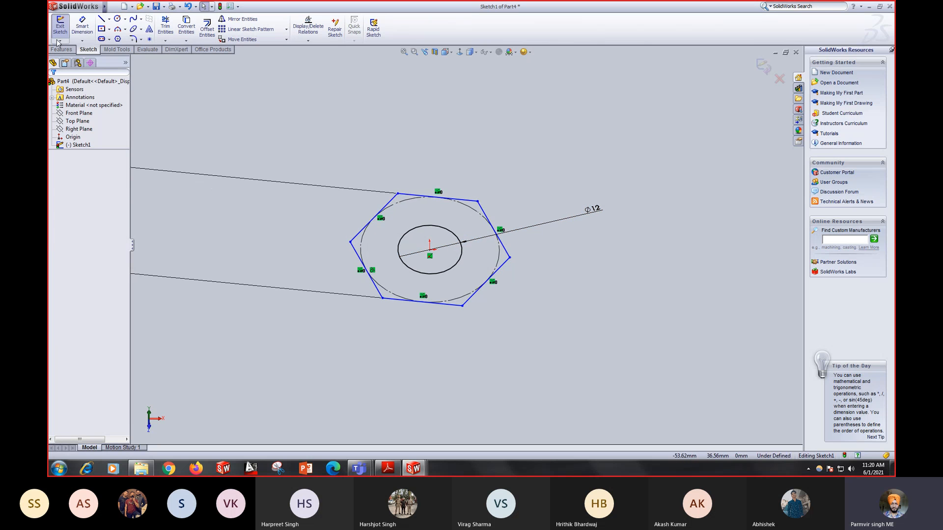
click(67, 50)
click(63, 28)
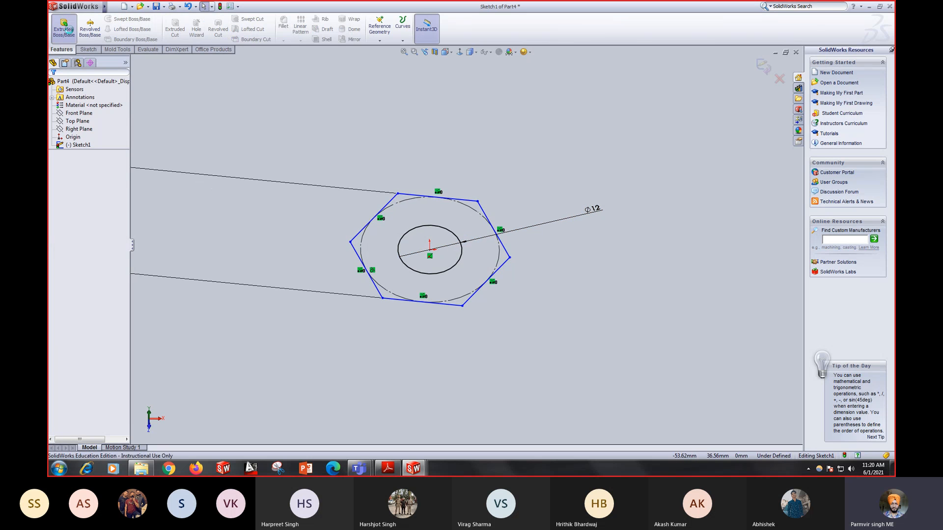
mouse_move(427, 348)
middle_down()
mouse_move(431, 334)
mouse_move(429, 343)
middle_up()
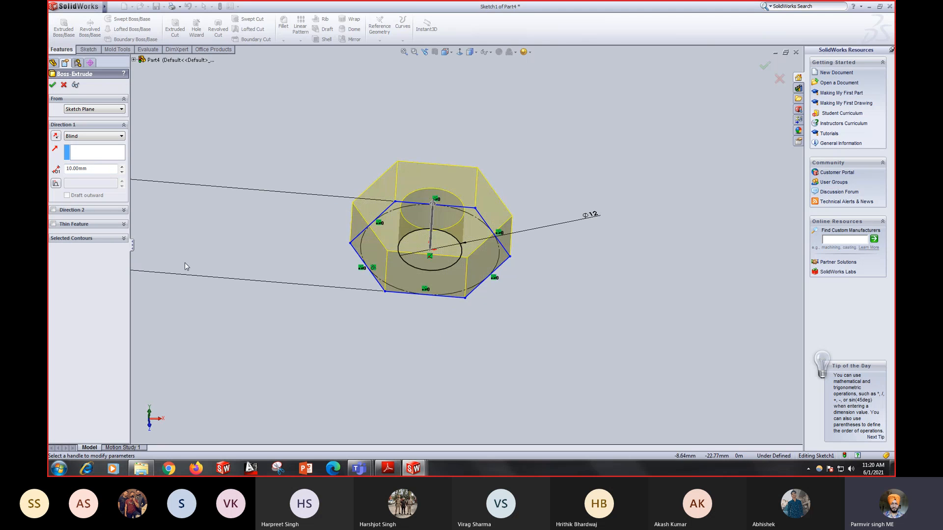
click(387, 468)
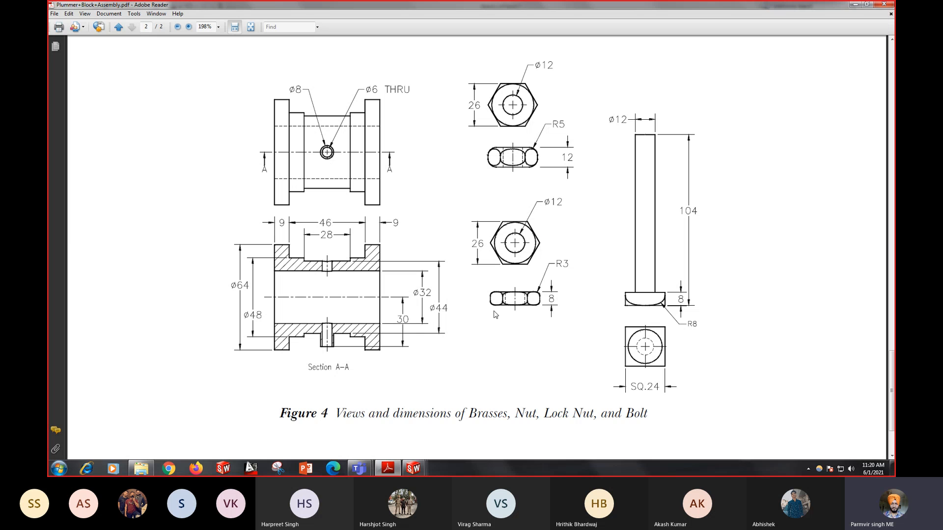
click(413, 470)
click(559, 417)
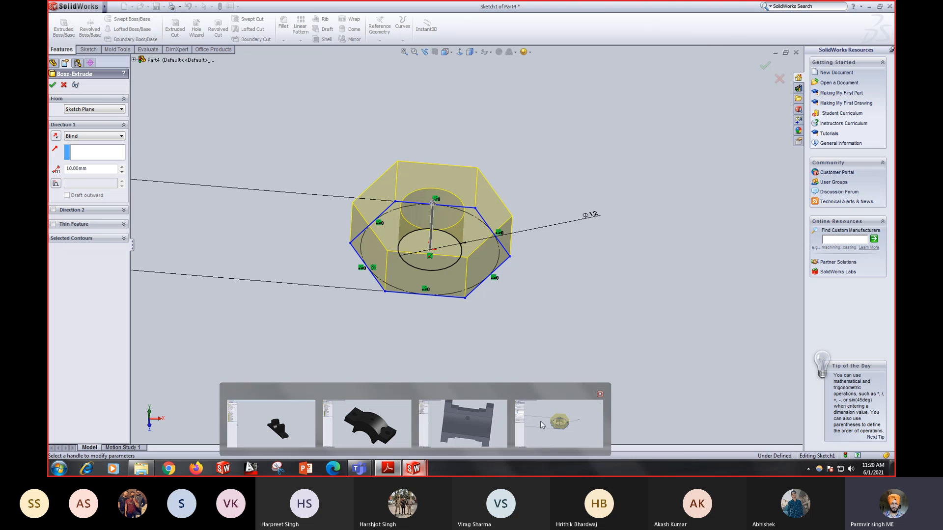
double_click(93, 169)
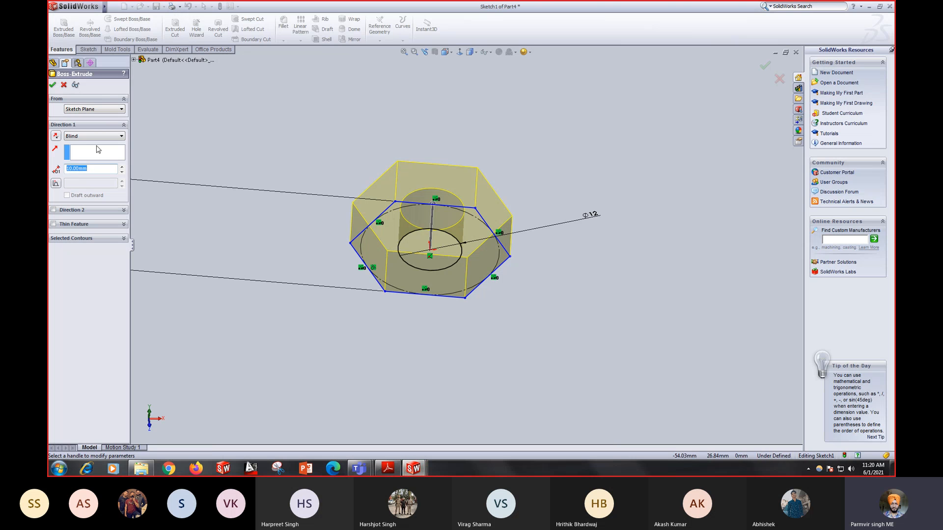
text(12)
key(Return)
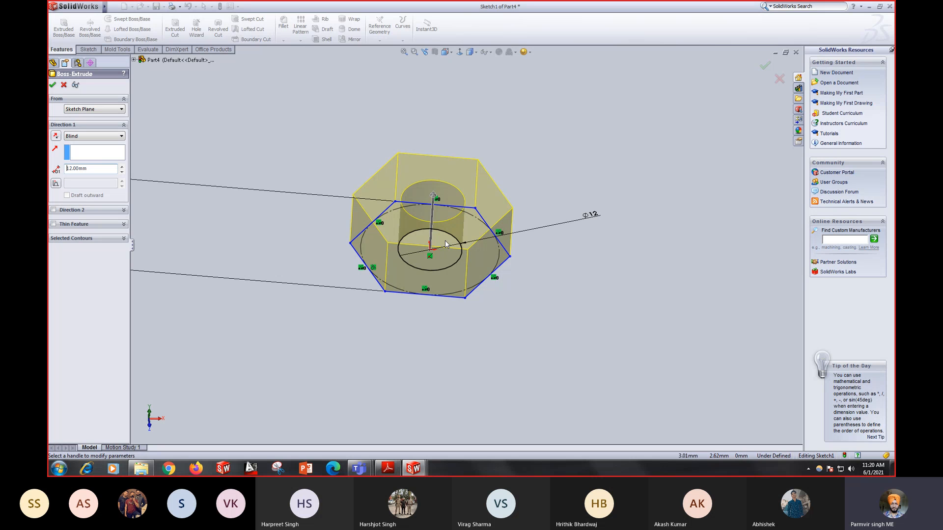
click(388, 469)
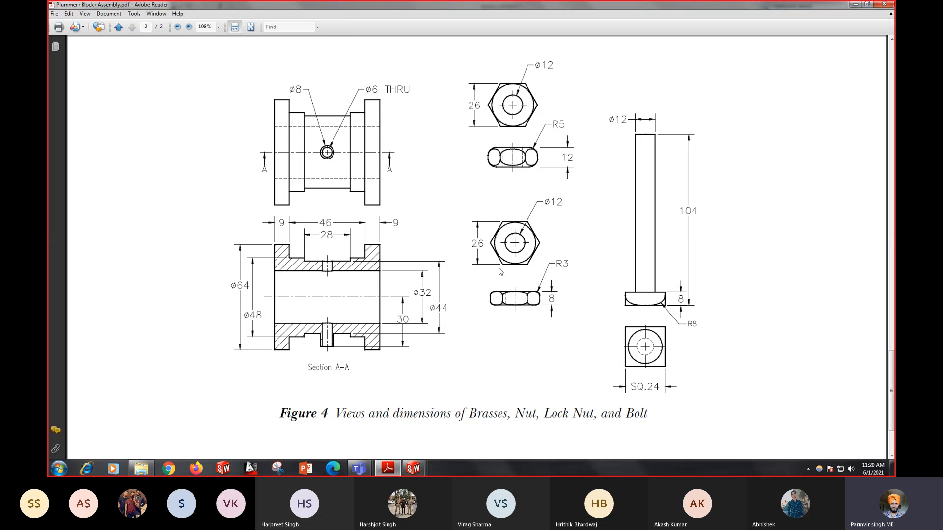
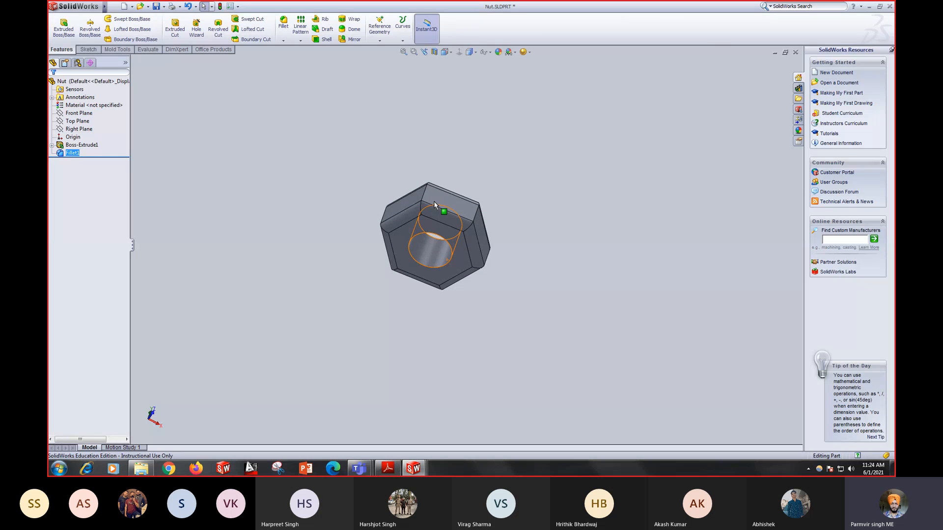
Step: Save the nut part, and undo its fillet and boss extrusion to get back to the hexagon sketch
key(ctrl+s)
key(ctrl+z)
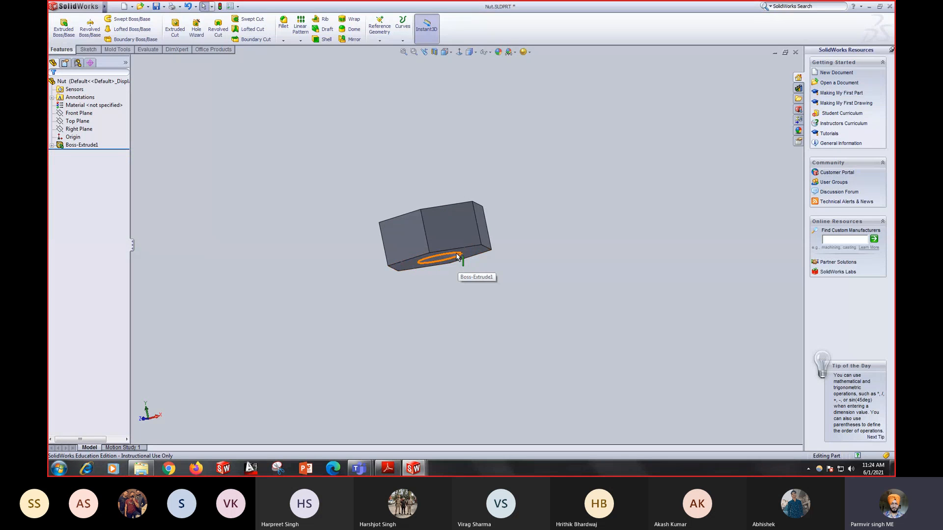
key(ctrl+z)
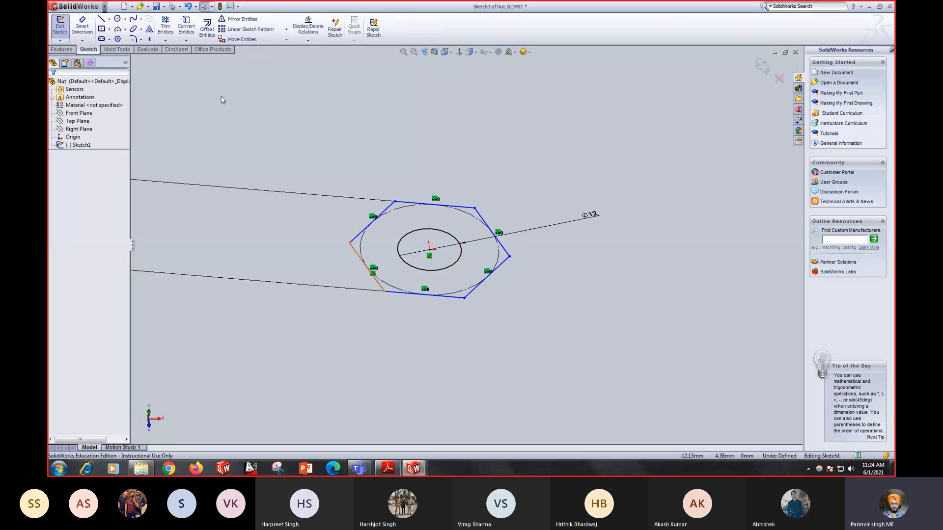
Step: Save the part on the Desktop as a new file named lock Nut.SLDPRT
click(113, 7)
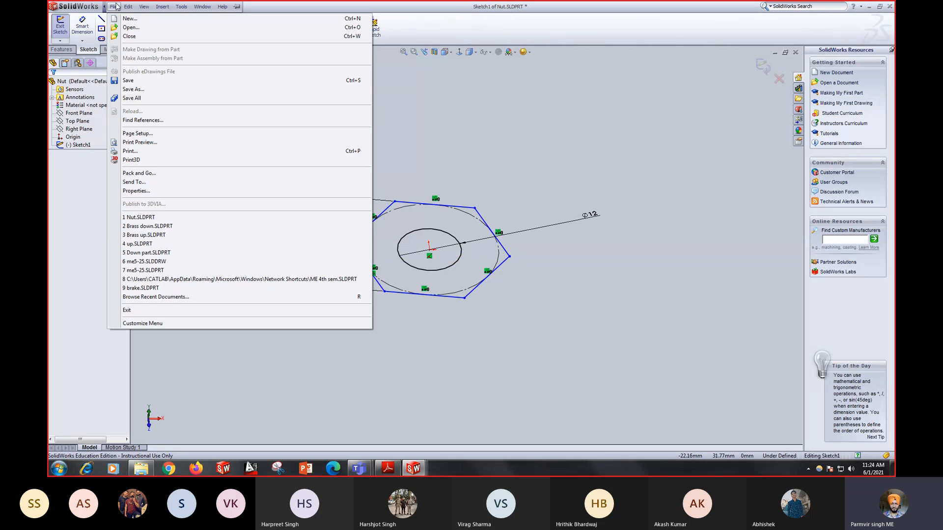
click(133, 89)
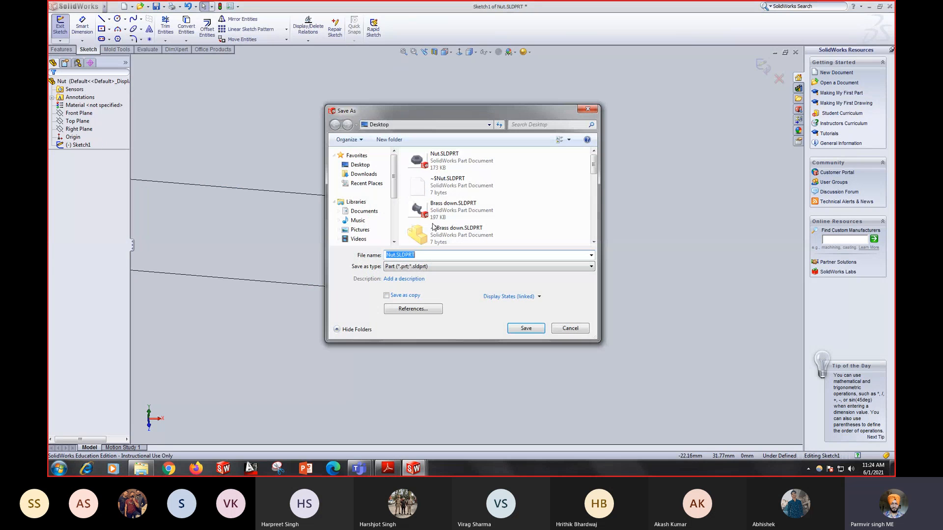
click(396, 255)
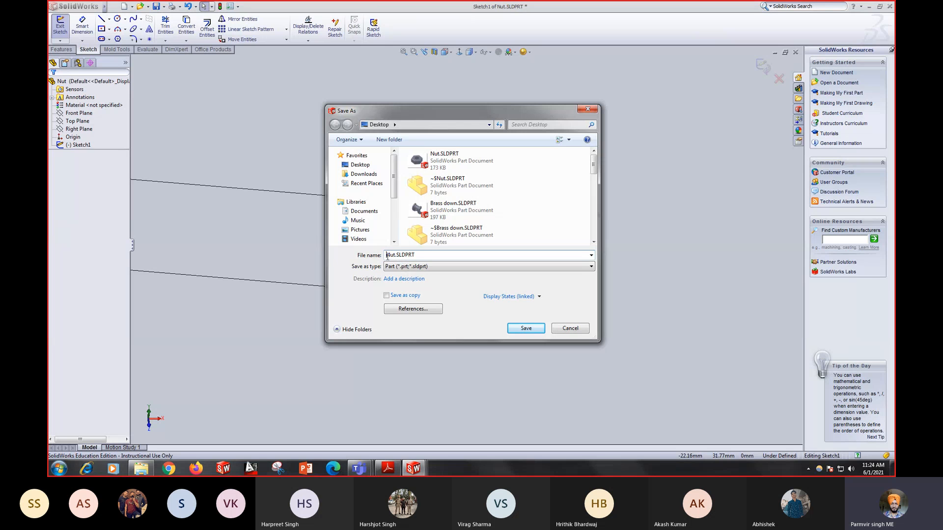
click(389, 257)
text(lock)
key(Return)
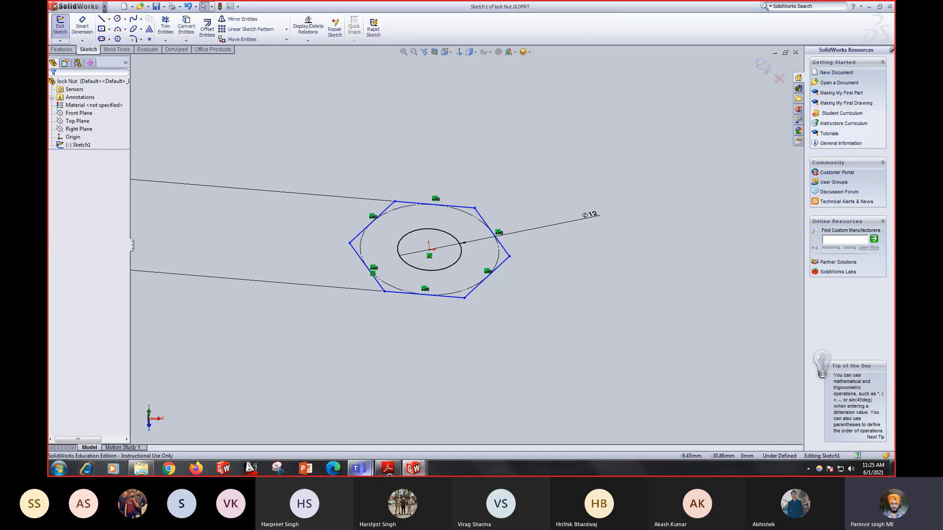
Step: Check the lock nut's thickness and fillet radius in the Adobe Reader drawing and return to the lock nut sketch in SolidWorks
click(388, 468)
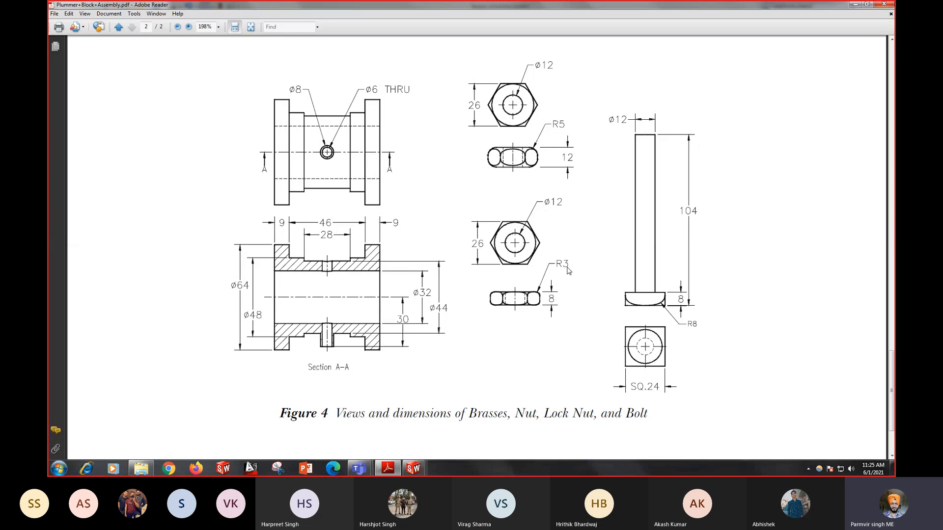
mouse_move(413, 468)
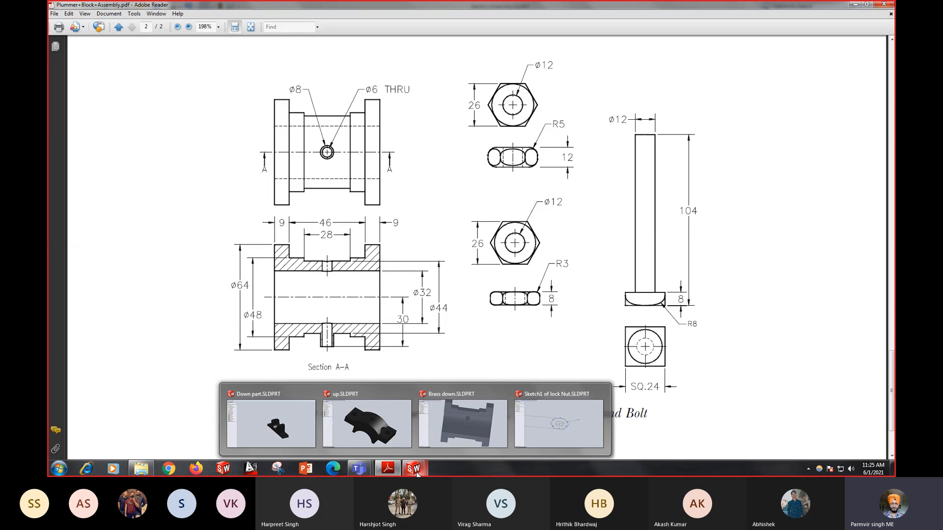
click(534, 444)
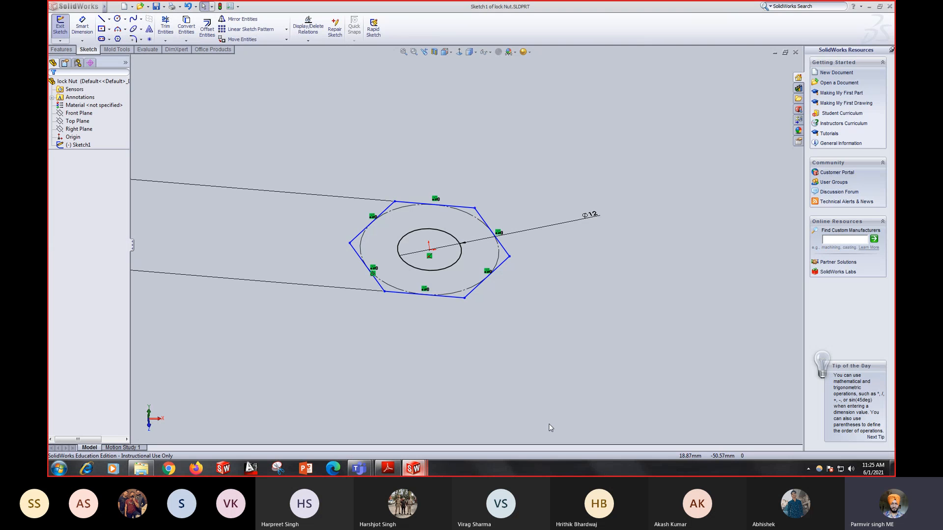
Step: Extrude the lock nut's hexagon sketch as a blind boss with a depth of 8 mm
click(69, 50)
click(64, 27)
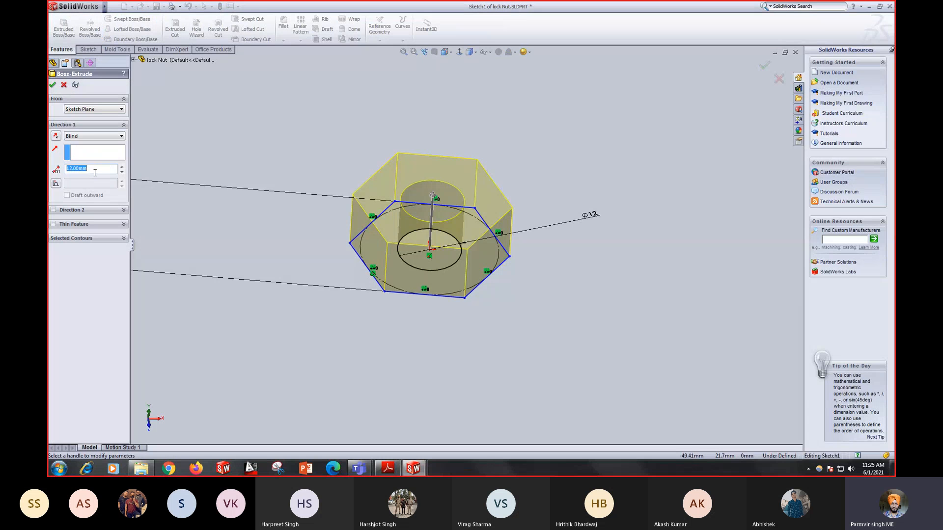
text(8)
key(Return)
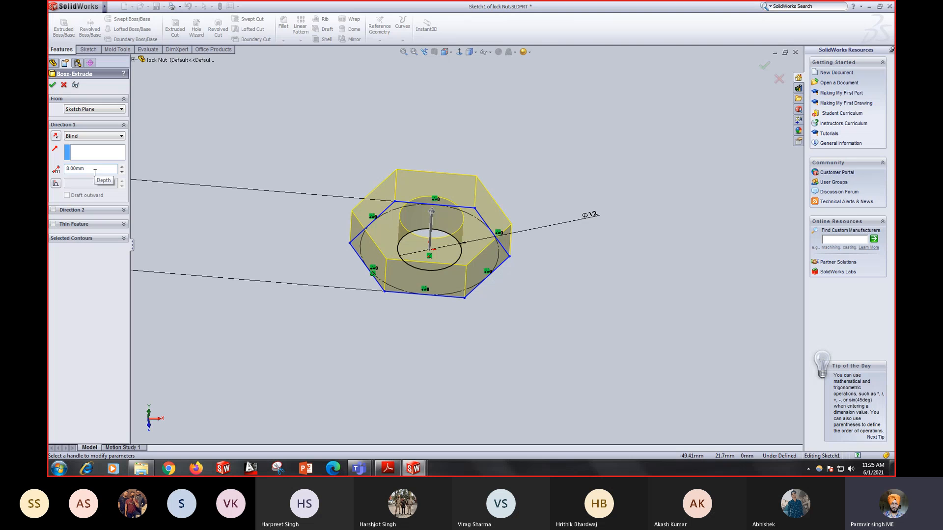
key(Return)
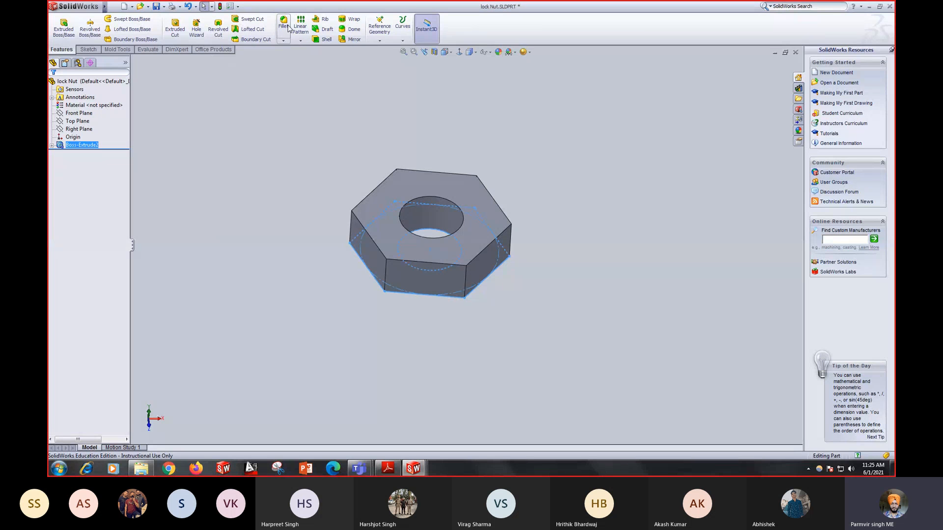
Step: Set up a 1.5 mm constant radius fillet on the six outer edges of the lock nut's upper face
click(283, 25)
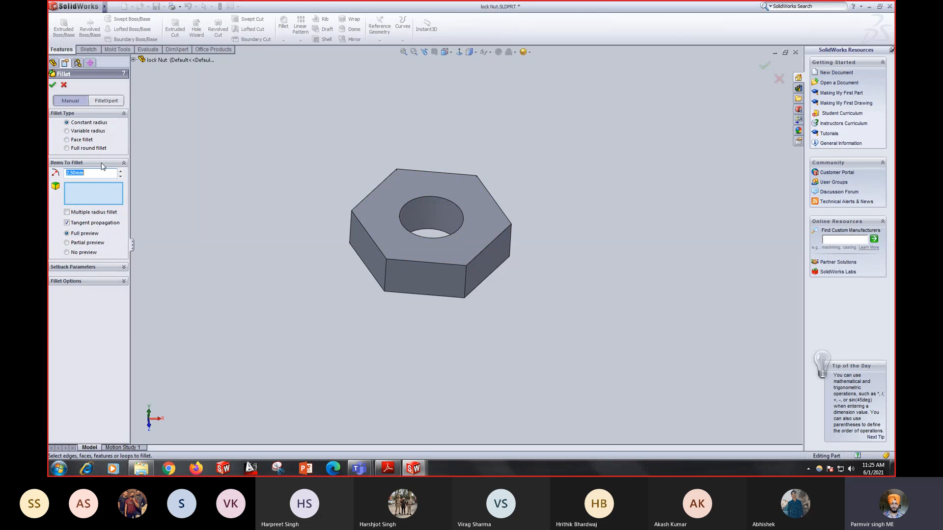
text(1.5)
key(Return)
click(427, 263)
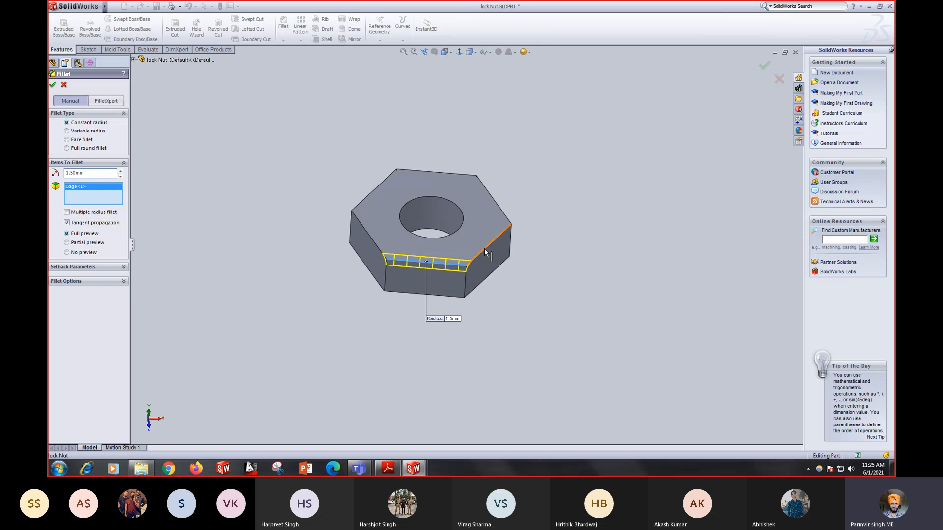
click(487, 248)
click(494, 203)
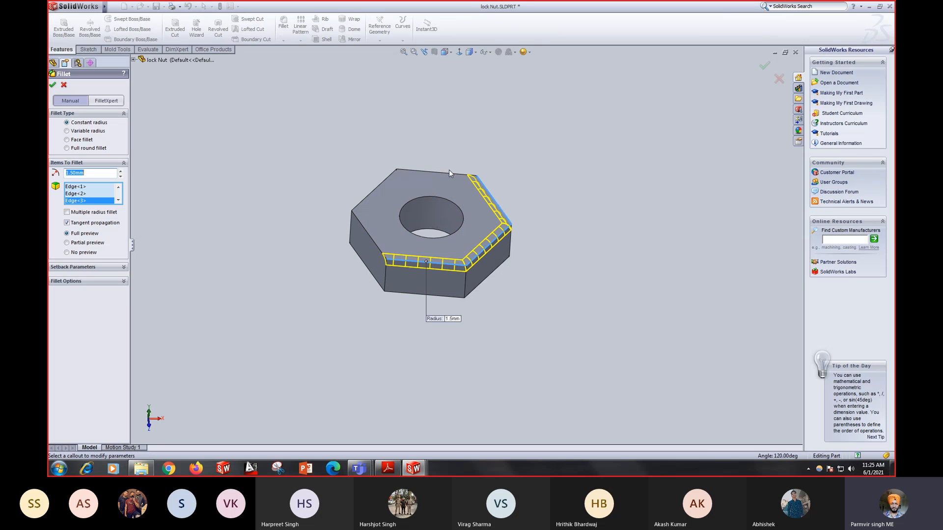
click(448, 172)
click(369, 195)
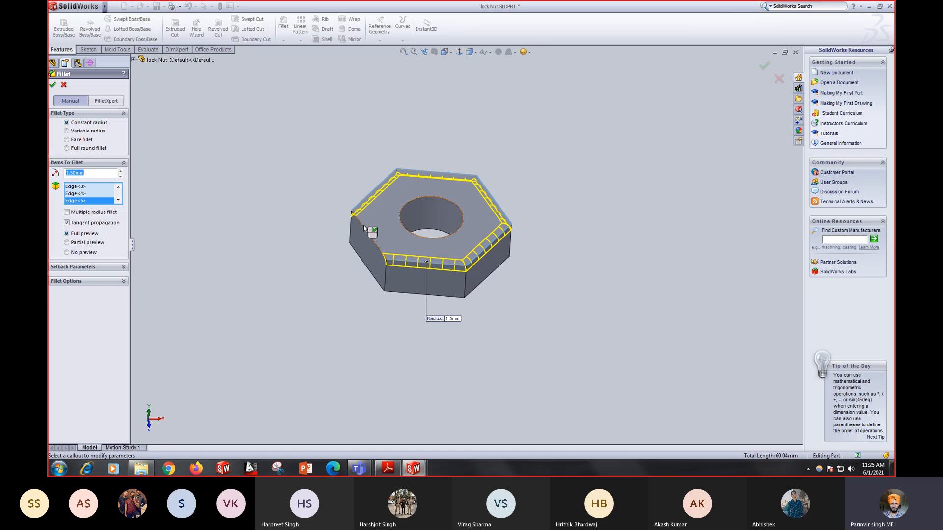
click(369, 234)
Step: Replace the fillet's edge selection with the lock nut's lower and upper hexagonal faces
scroll(474, 295, up, 1)
scroll(429, 224, down, 6)
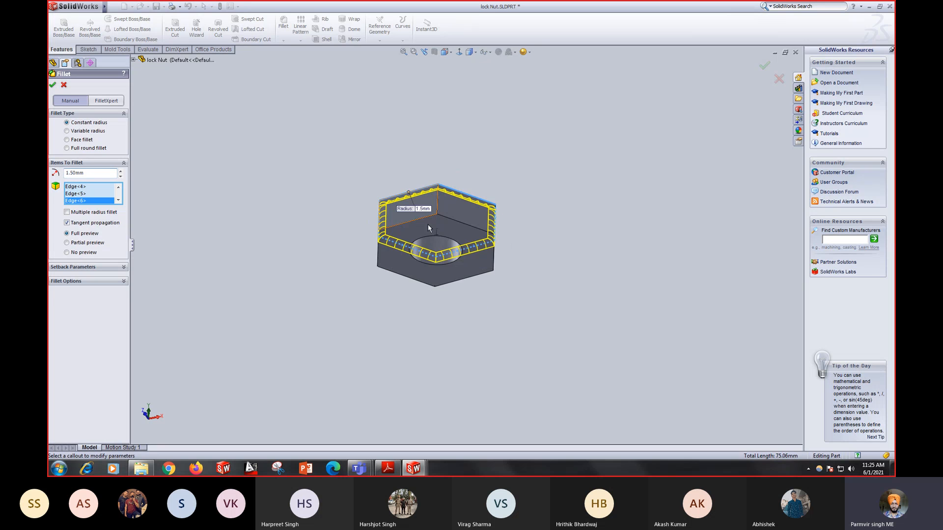
click(482, 237)
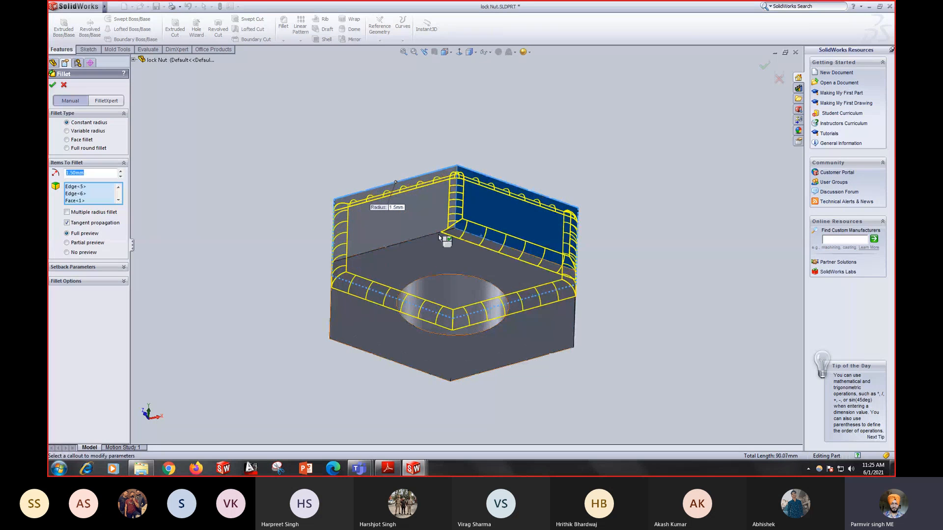
click(420, 265)
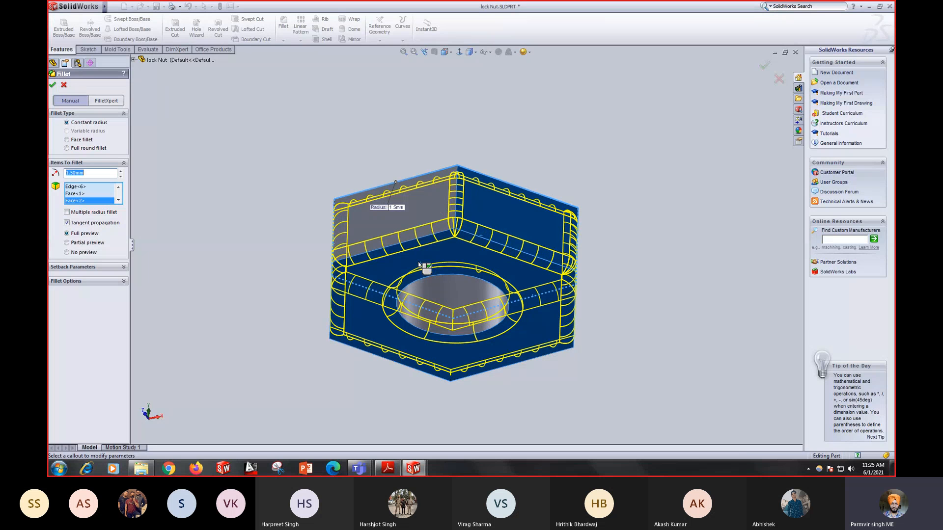
right_click(104, 195)
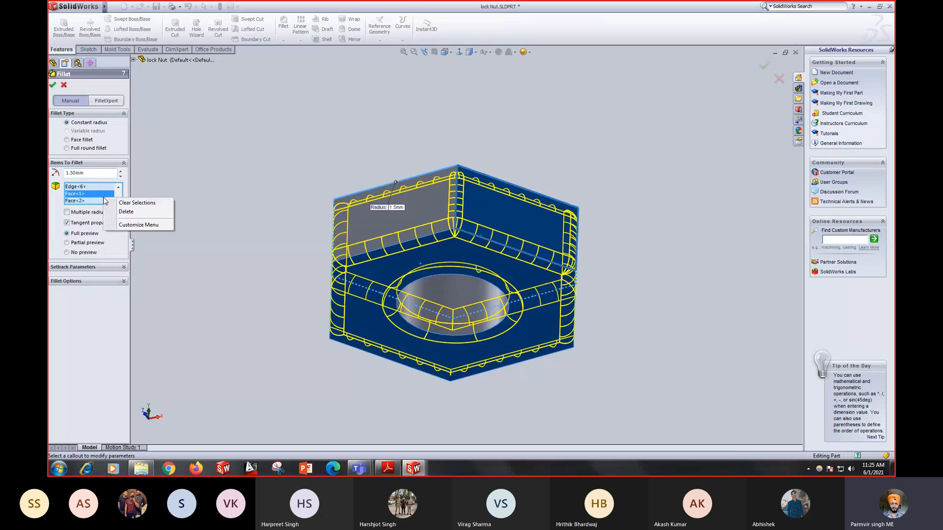
click(125, 212)
click(446, 261)
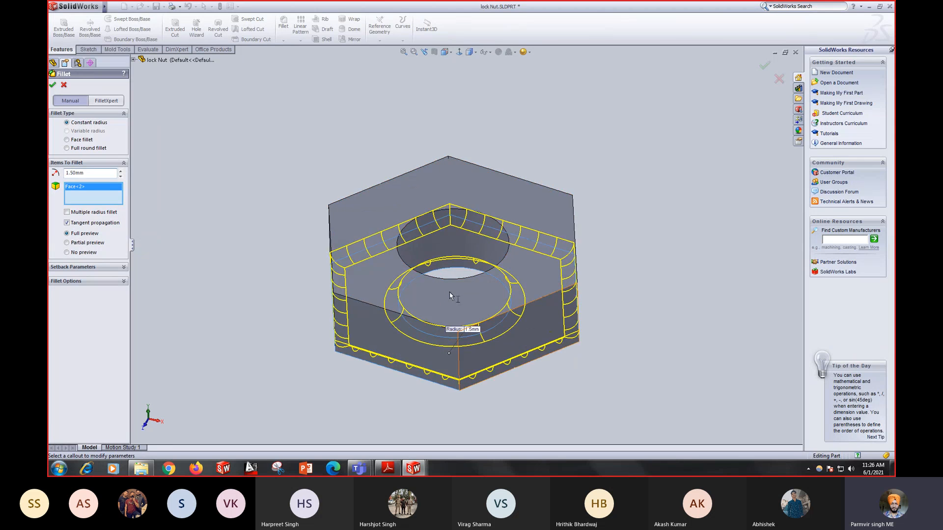
click(423, 289)
middle_drag(427, 293, 467, 256)
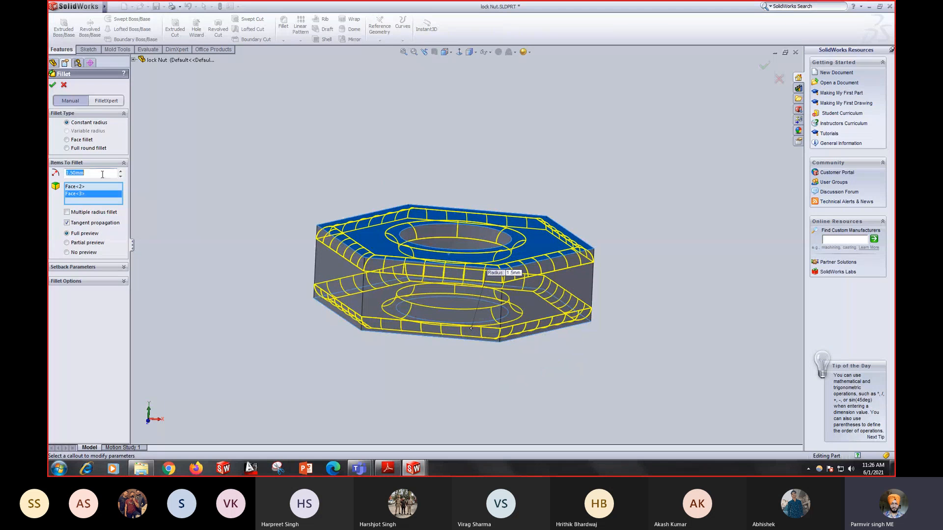
Step: Try a 3 mm fillet on both hexagonal faces of the lock nut, and undo it
text(3)
key(Return)
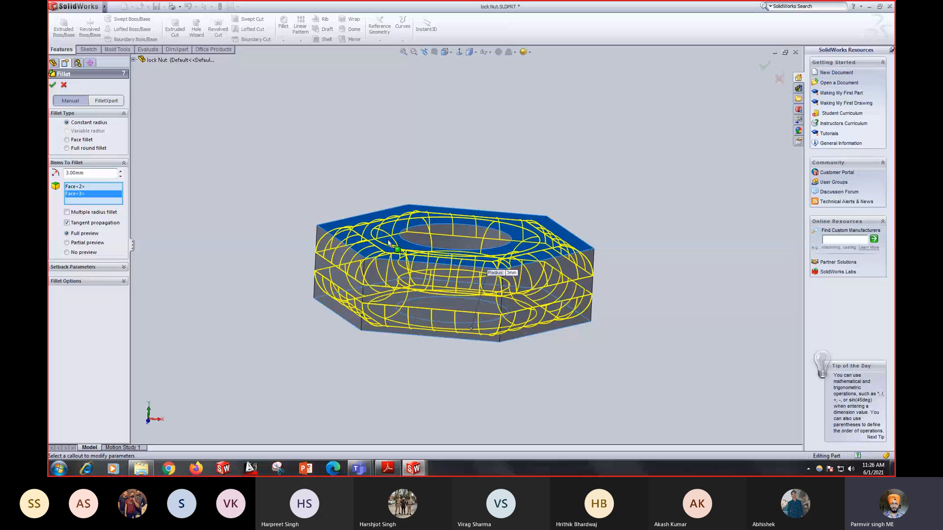
middle_drag(388, 244, 377, 291)
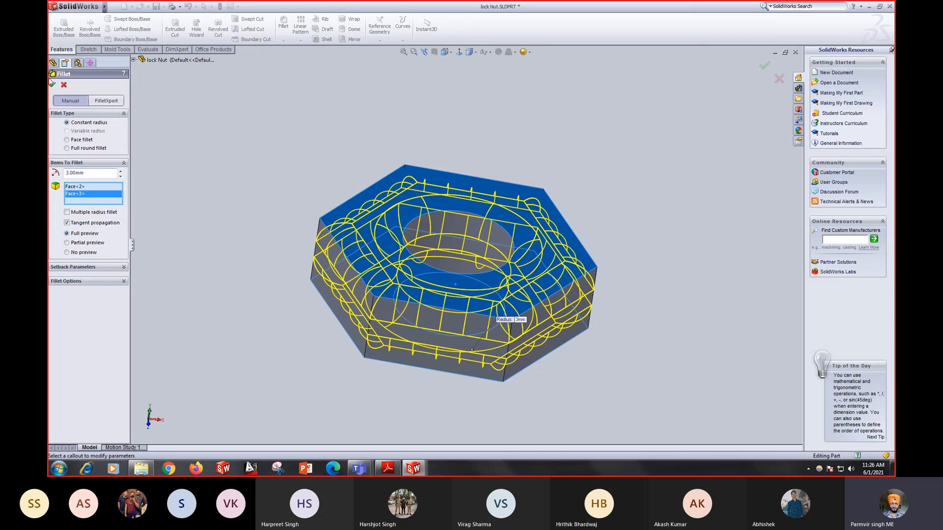
click(53, 84)
middle_drag(500, 307, 511, 282)
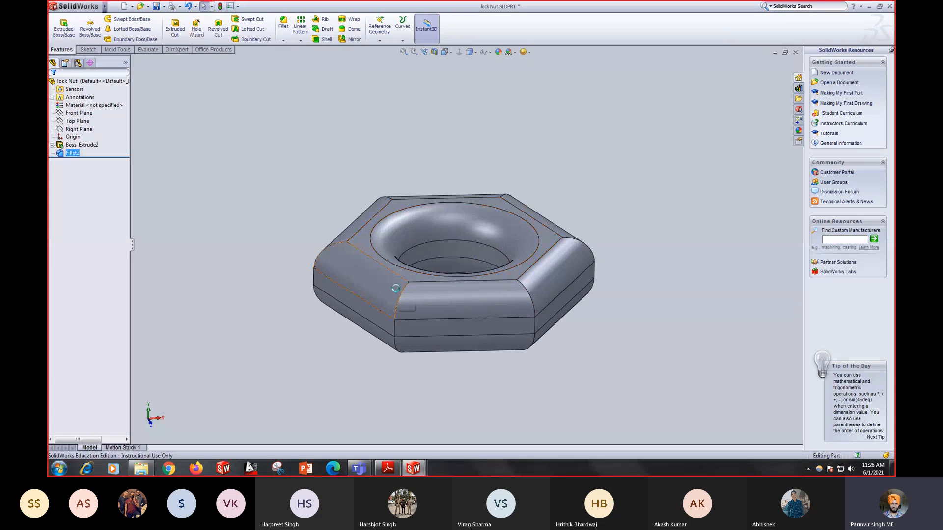
key(ctrl+z)
middle_drag(412, 230, 407, 244)
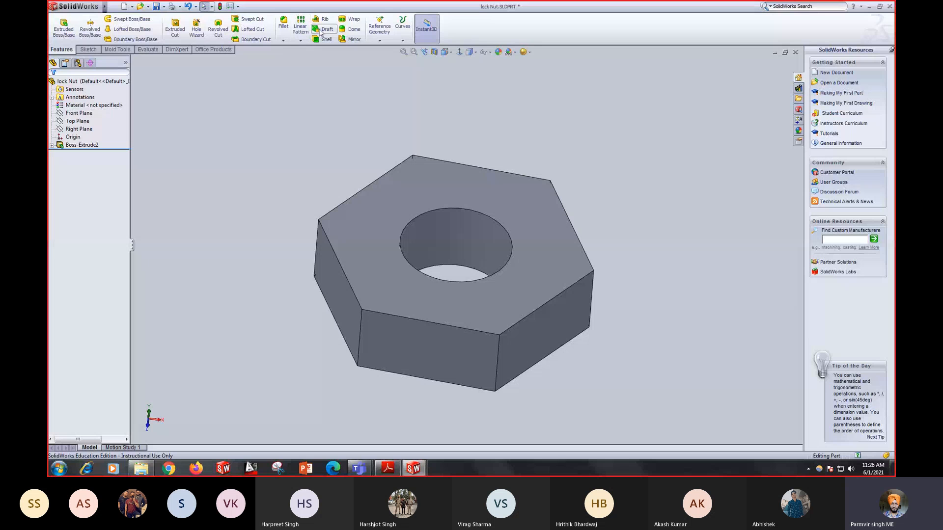
Step: Start a 1.5 mm fillet on one outer edge of the upper face, removing the mistakenly picked side face from the selection
click(283, 23)
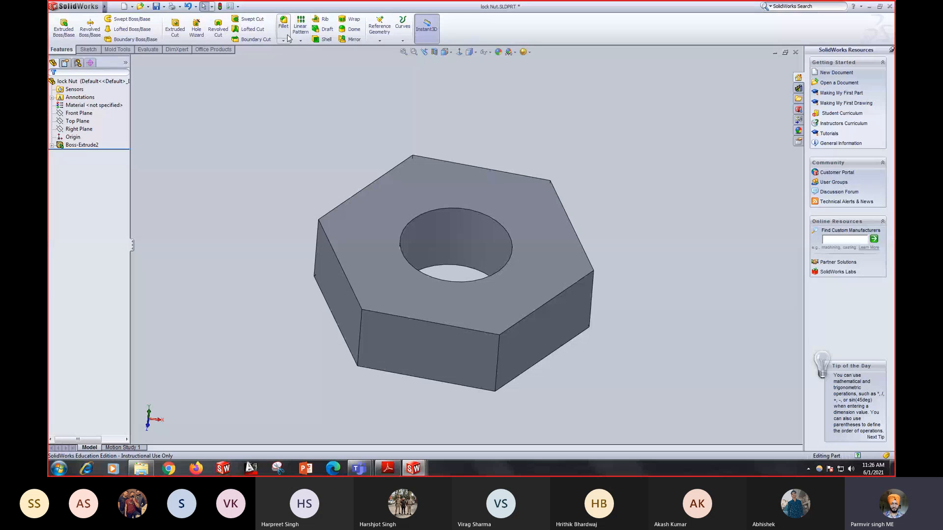
click(446, 325)
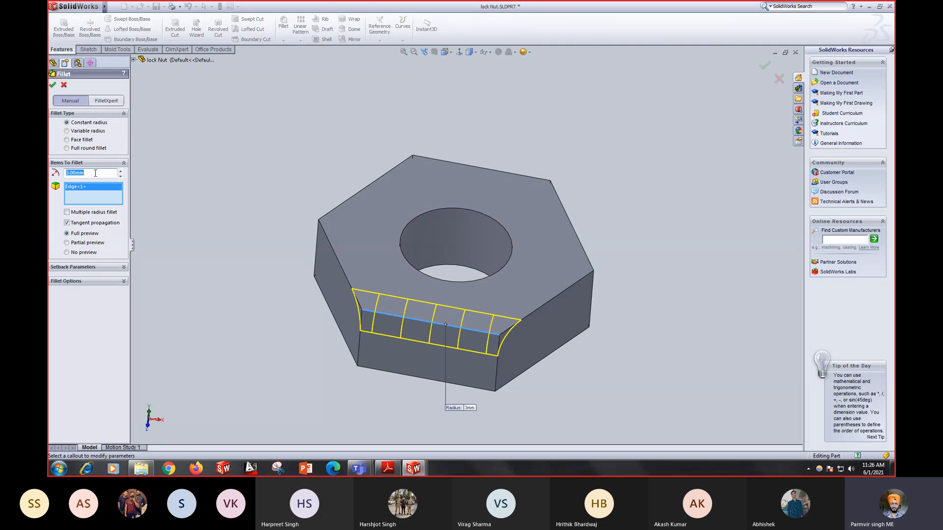
text(1.5)
key(Return)
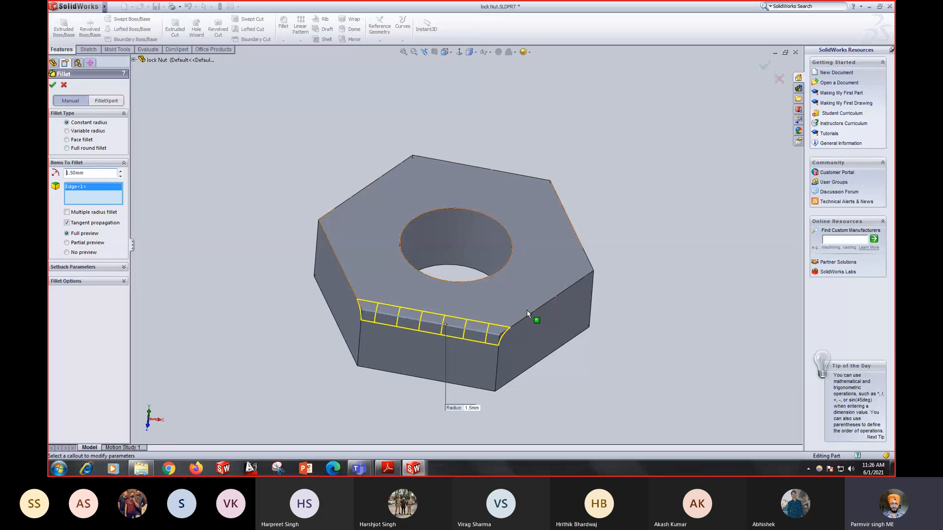
click(538, 315)
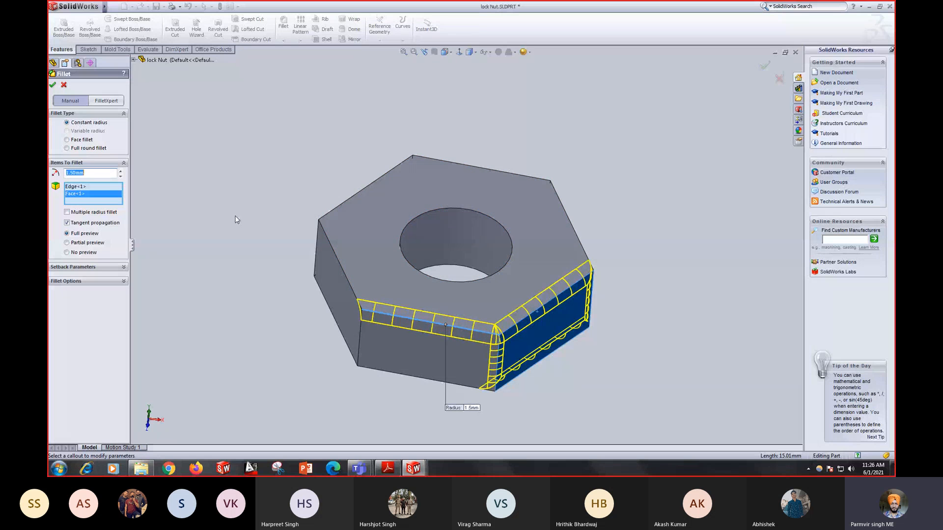
right_click(85, 194)
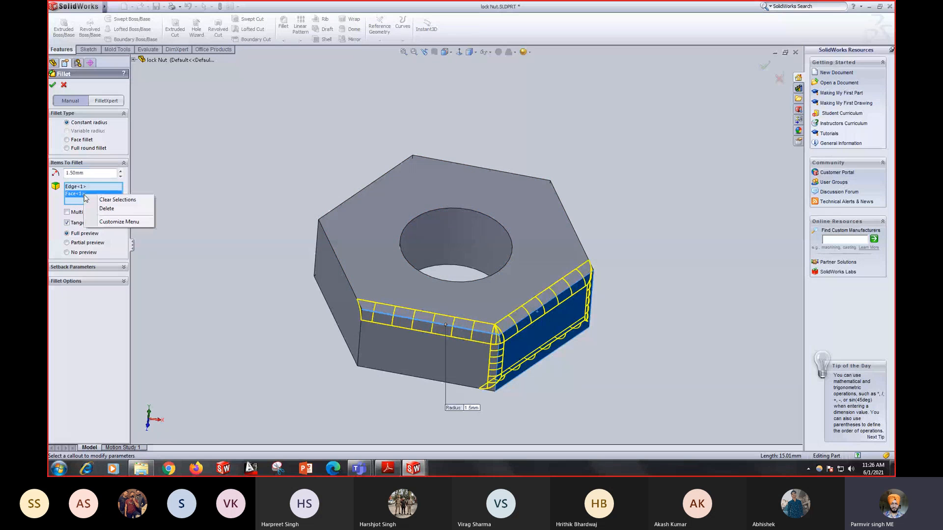
click(105, 209)
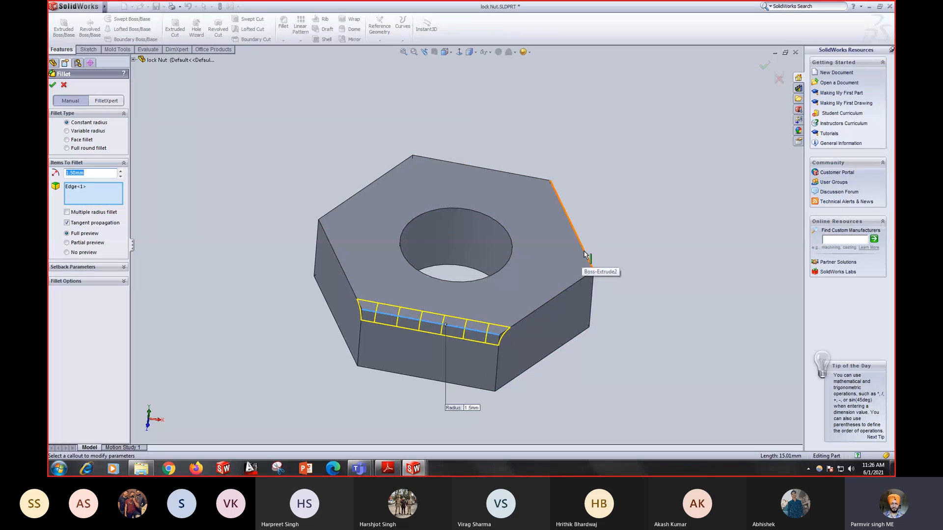
Step: Add the other five outer edges of the upper hexagonal face to the fillet selection
click(588, 262)
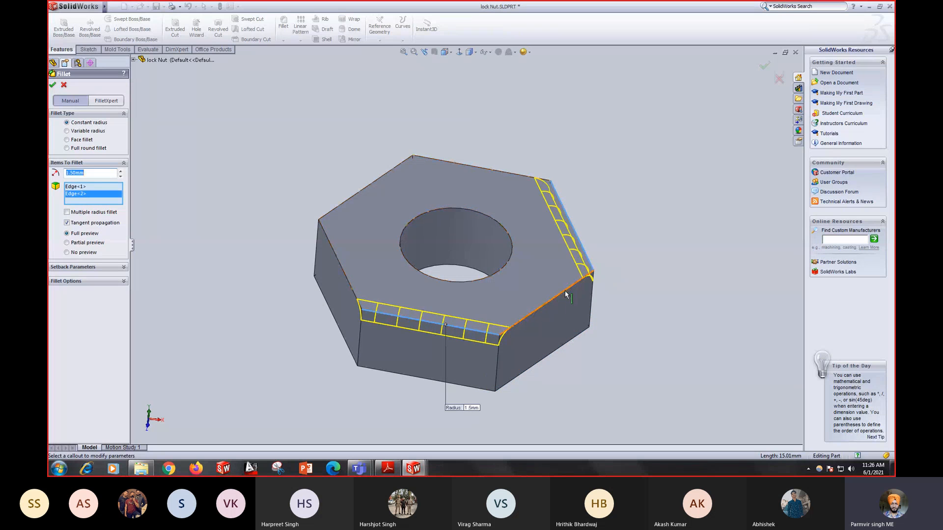
click(569, 290)
middle_drag(514, 169, 508, 183)
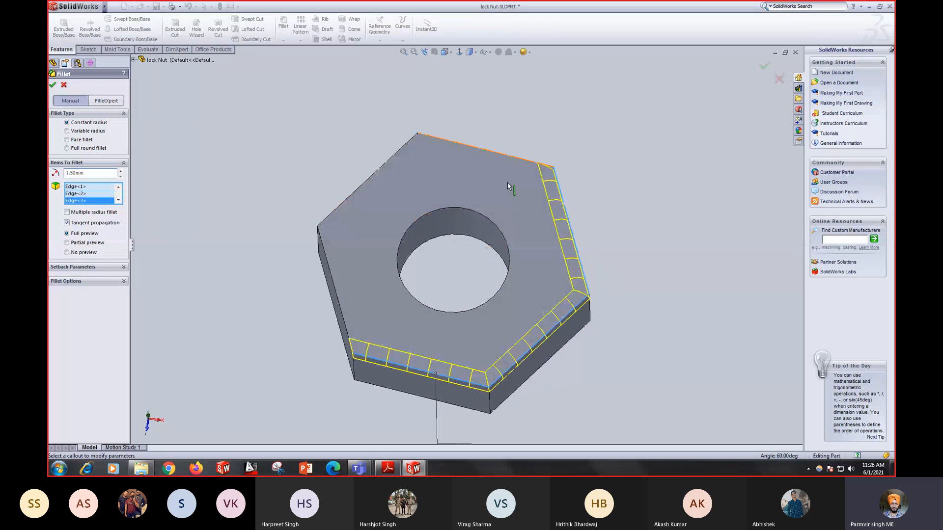
click(516, 157)
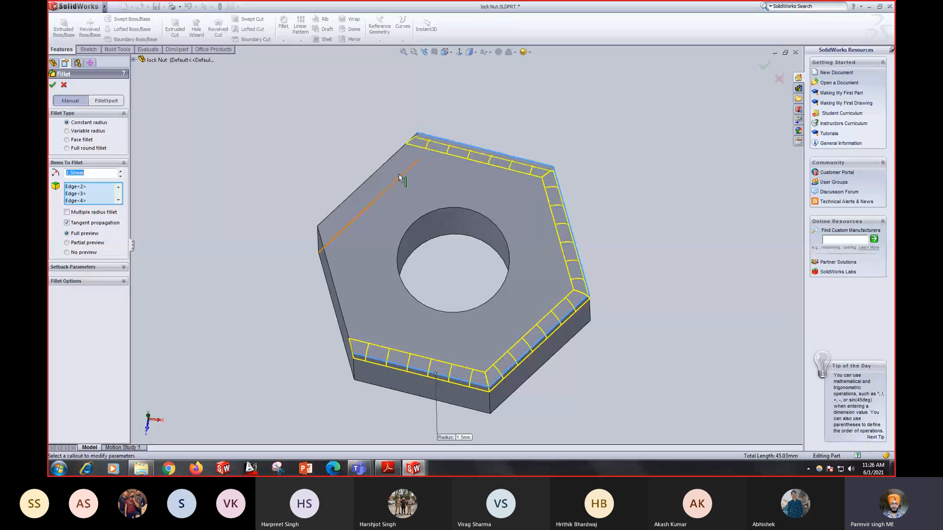
click(372, 173)
click(337, 294)
middle_drag(344, 294, 484, 250)
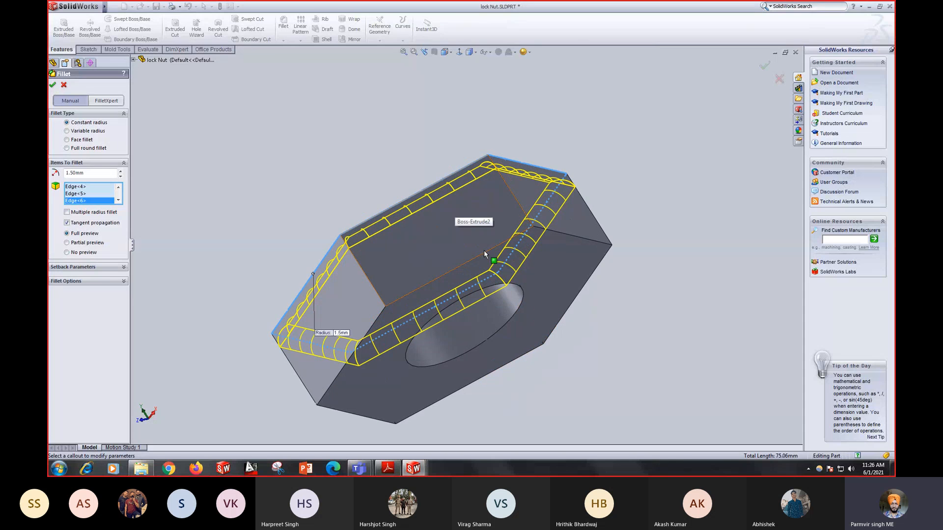
Step: Add the six outer edges of the opposite hexagonal face and apply the 1.5 mm fillet to the lock nut
click(485, 251)
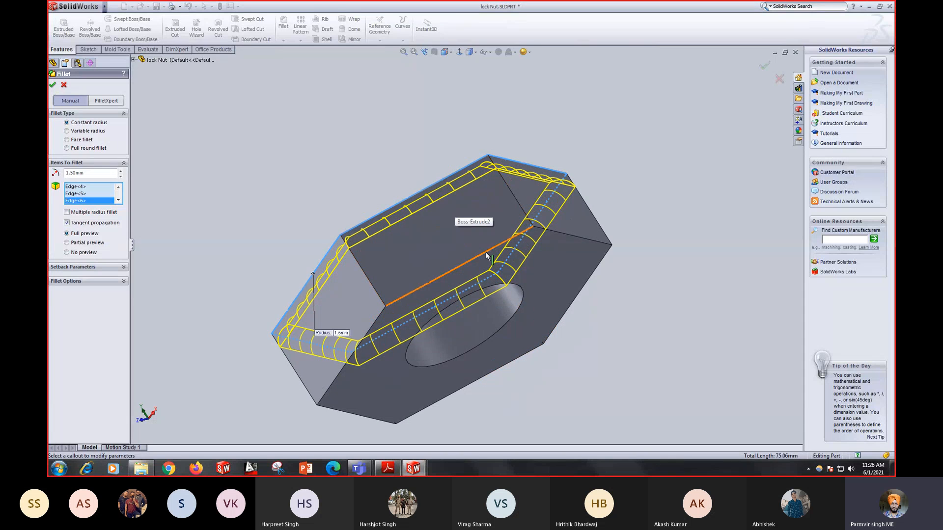
click(592, 241)
middle_drag(611, 311, 432, 311)
click(432, 311)
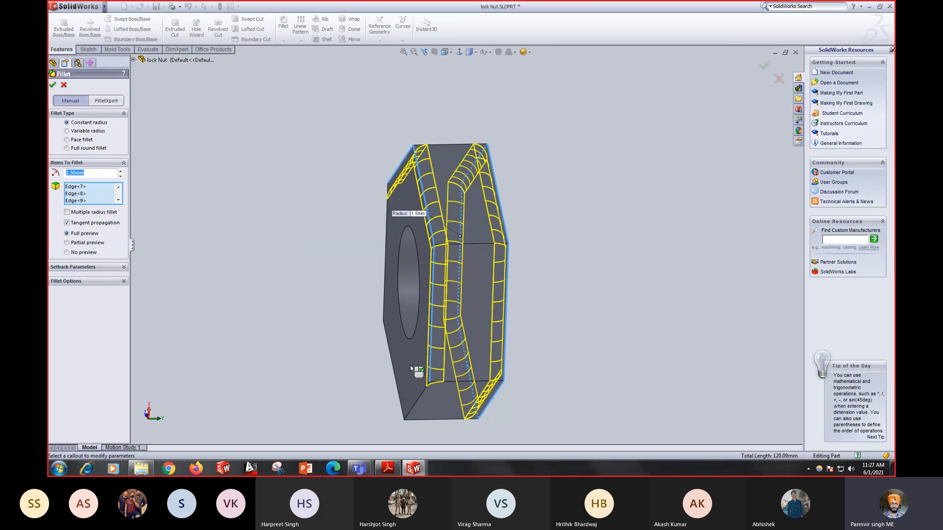
middle_drag(422, 343, 452, 389)
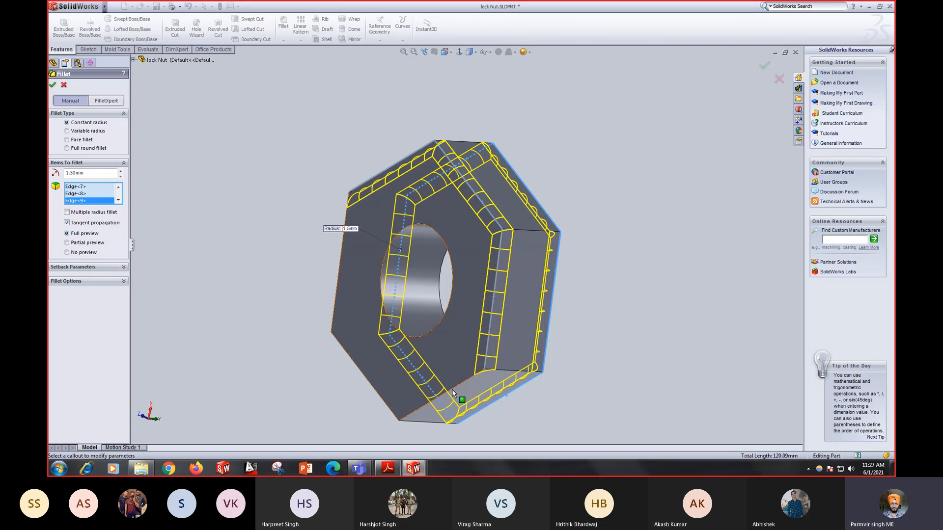
middle_drag(452, 389, 388, 388)
click(388, 388)
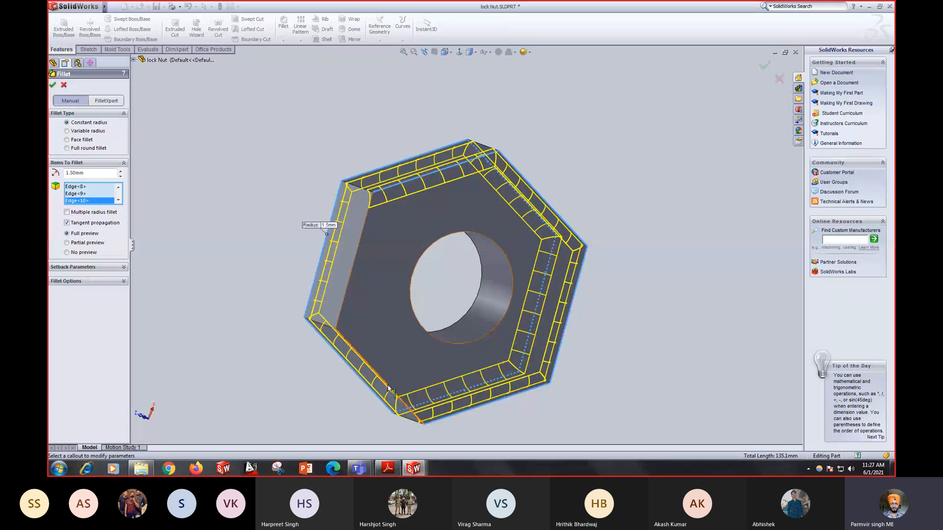
click(355, 264)
click(356, 265)
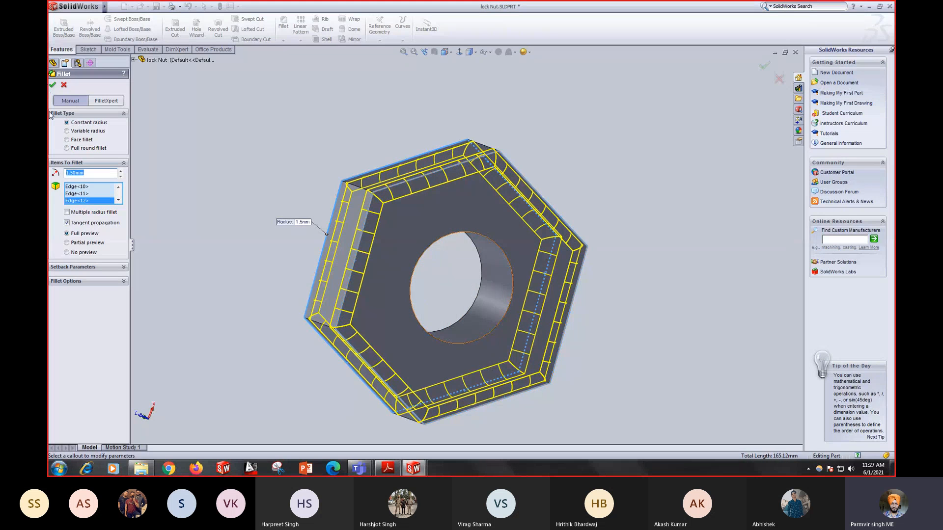
scroll(475, 309, up, 2)
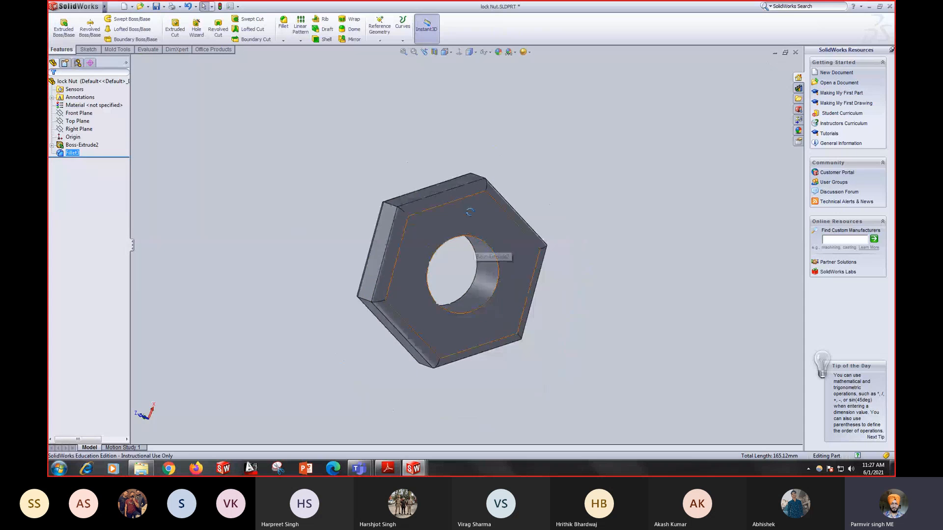
middle_drag(467, 211, 600, 299)
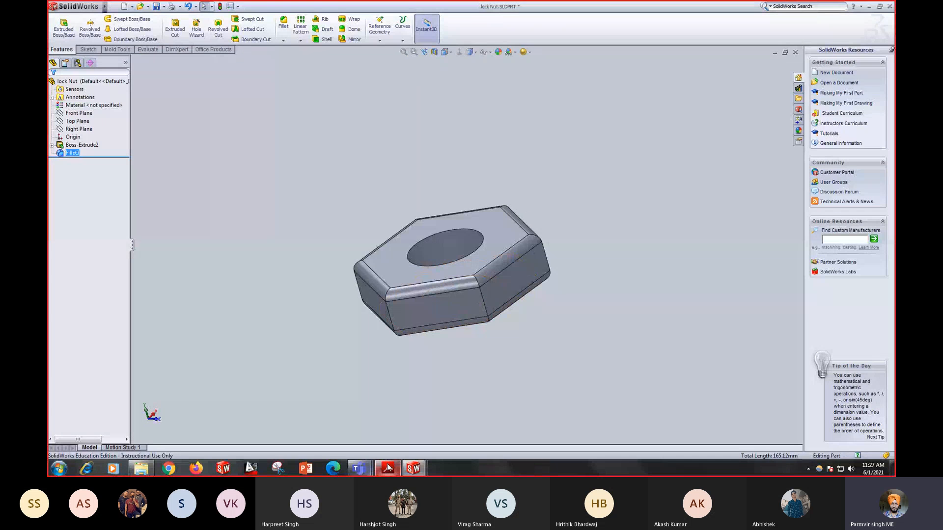
Step: Check the filleted lock nut, and examine the bolt's views and dimensions in the Plummer Block PDF in Adobe Reader
click(388, 469)
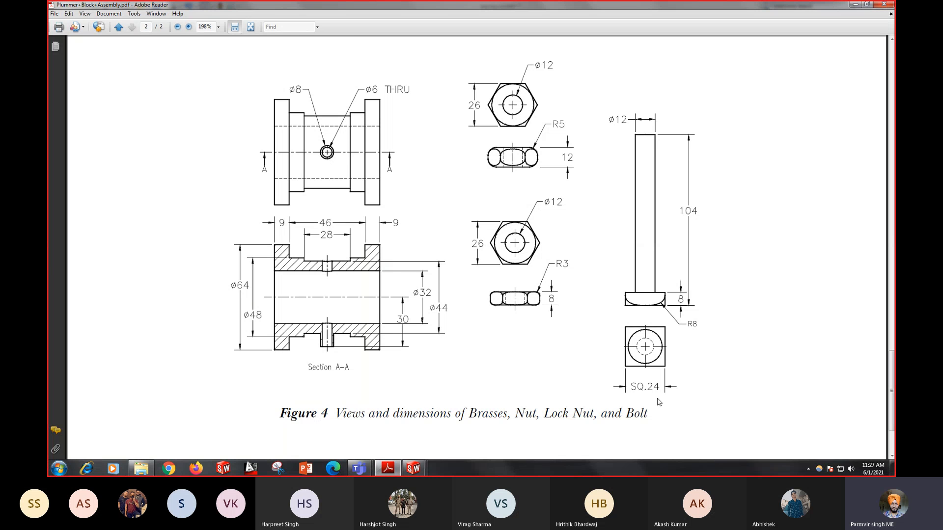
click(388, 469)
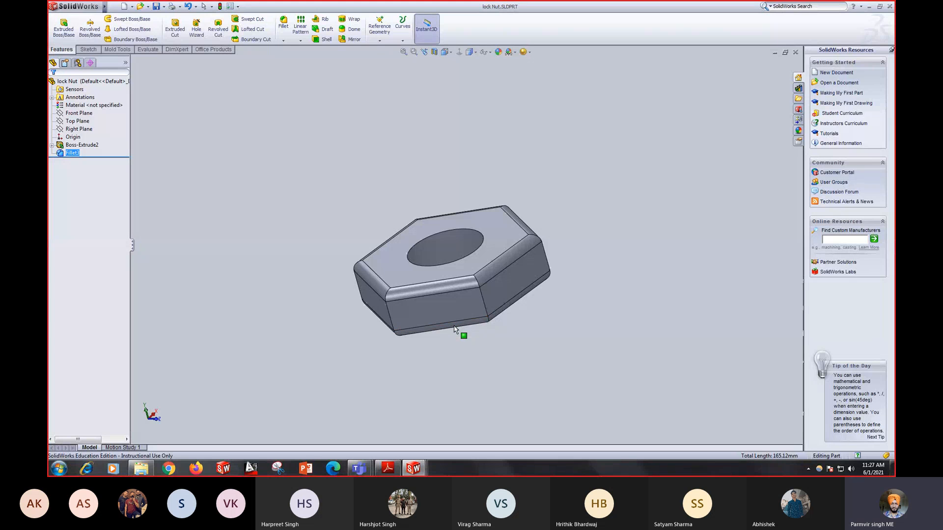
middle_drag(455, 329, 466, 354)
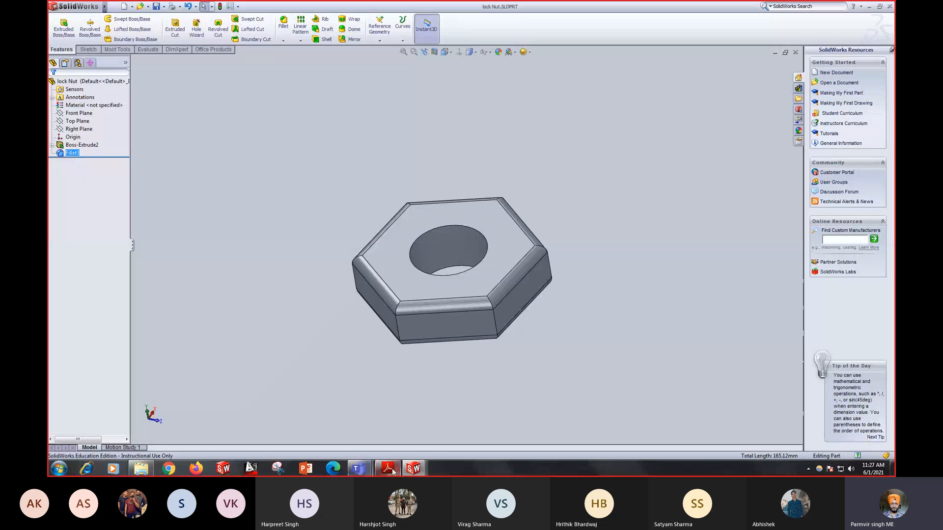
mouse_move(393, 472)
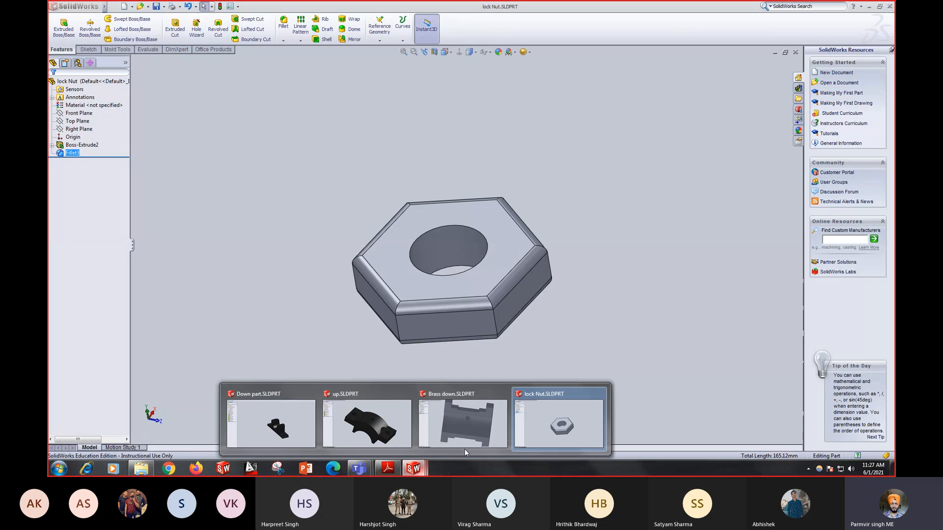
click(384, 472)
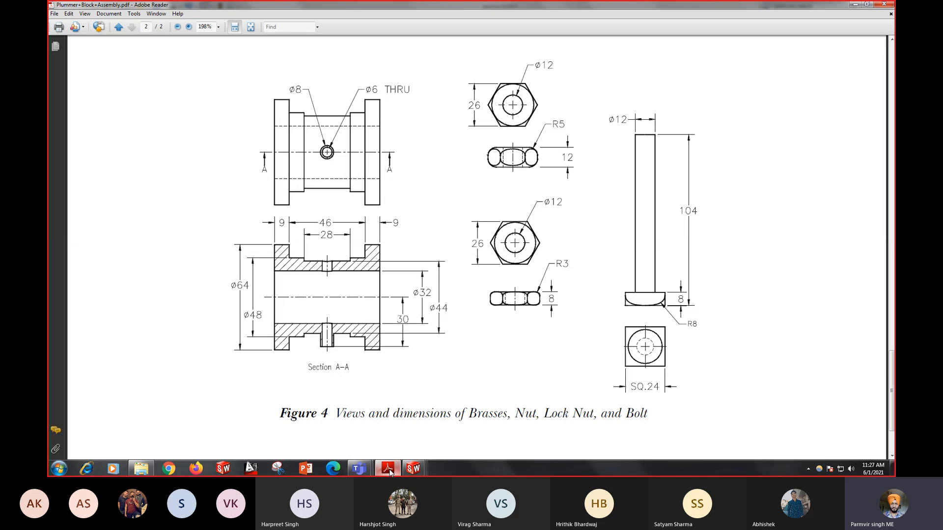
click(413, 469)
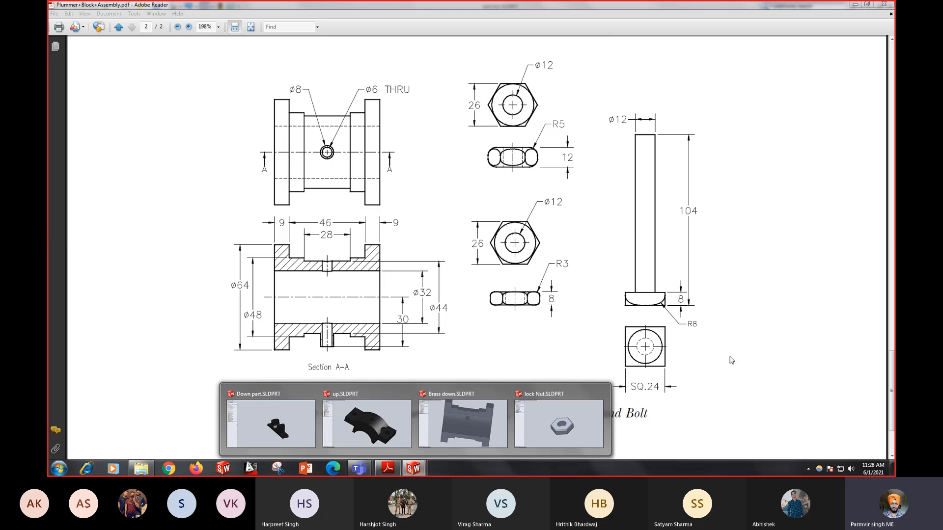
click(691, 356)
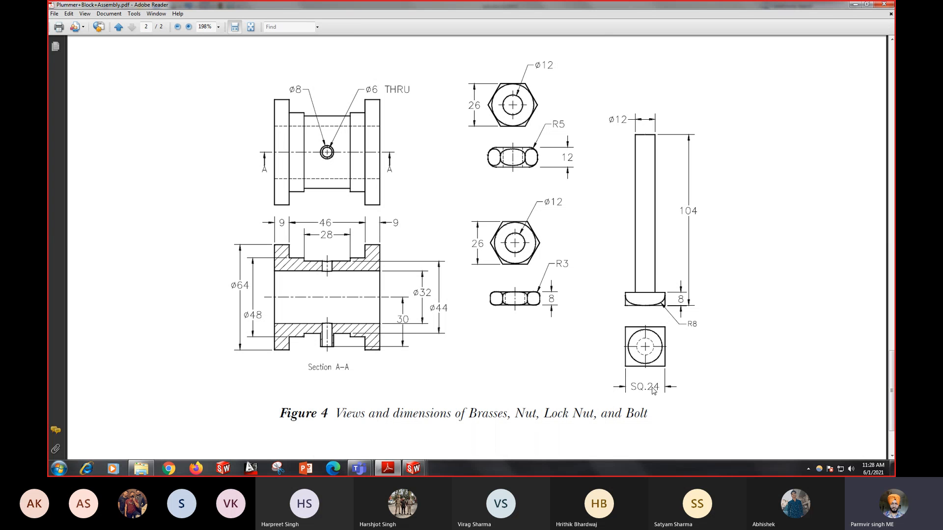